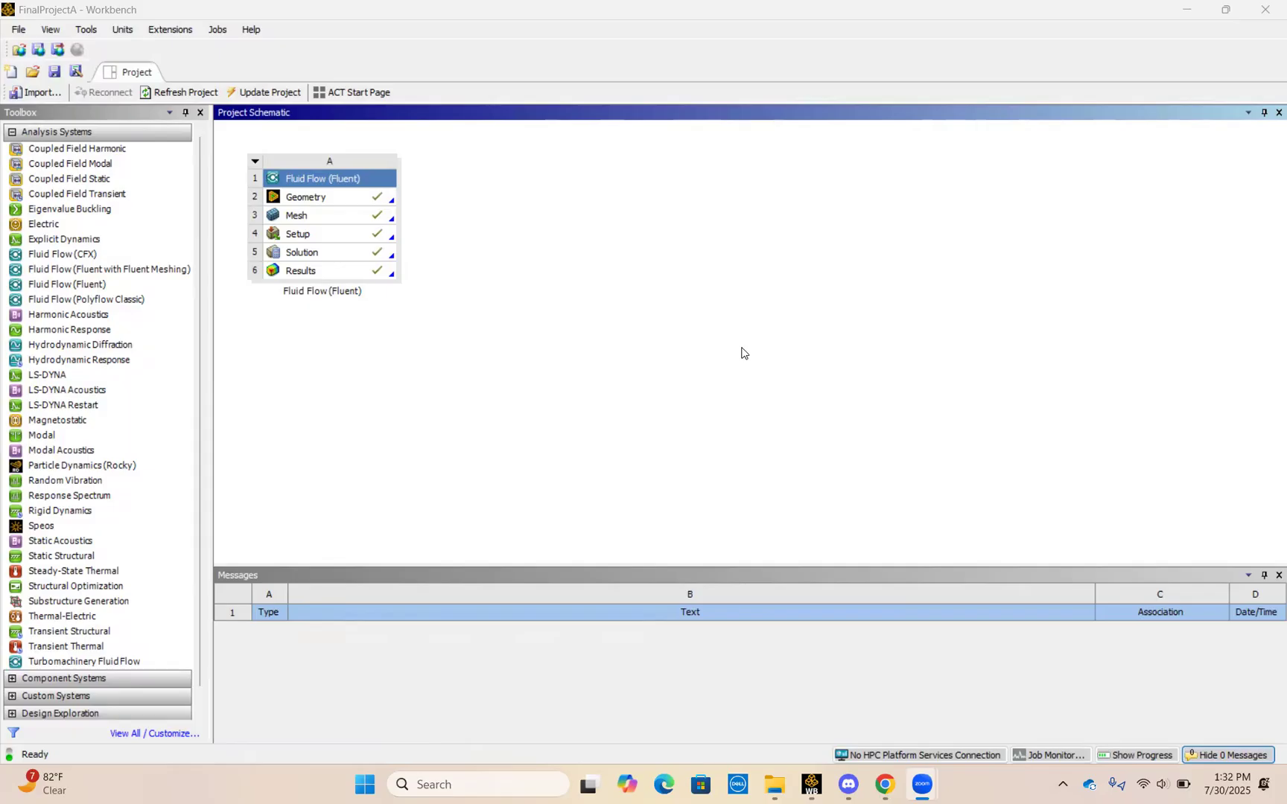
Switch to the browser and review the wind tunnel drawing and Part A requirements in the Final Fluent Project assignment.
left_click(884, 784)
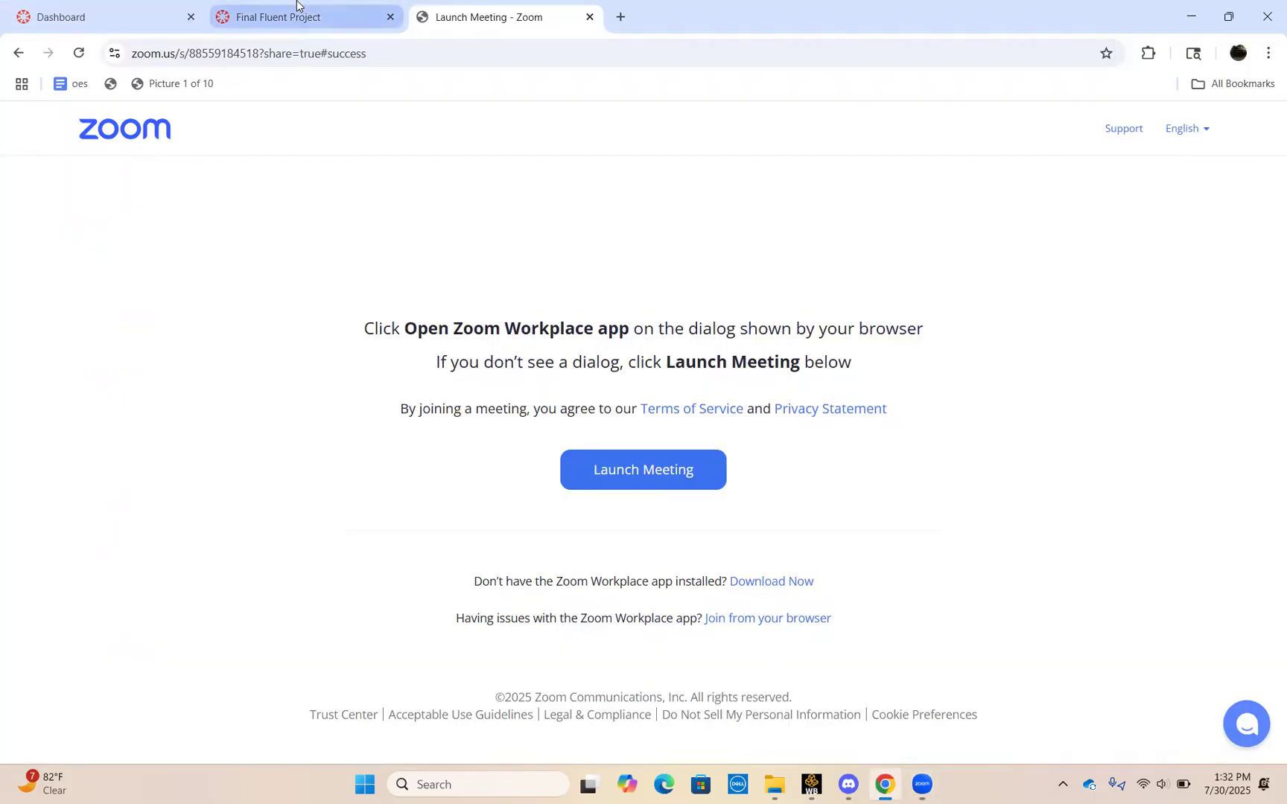
left_click(278, 16)
scroll(486, 485, "up", 4)
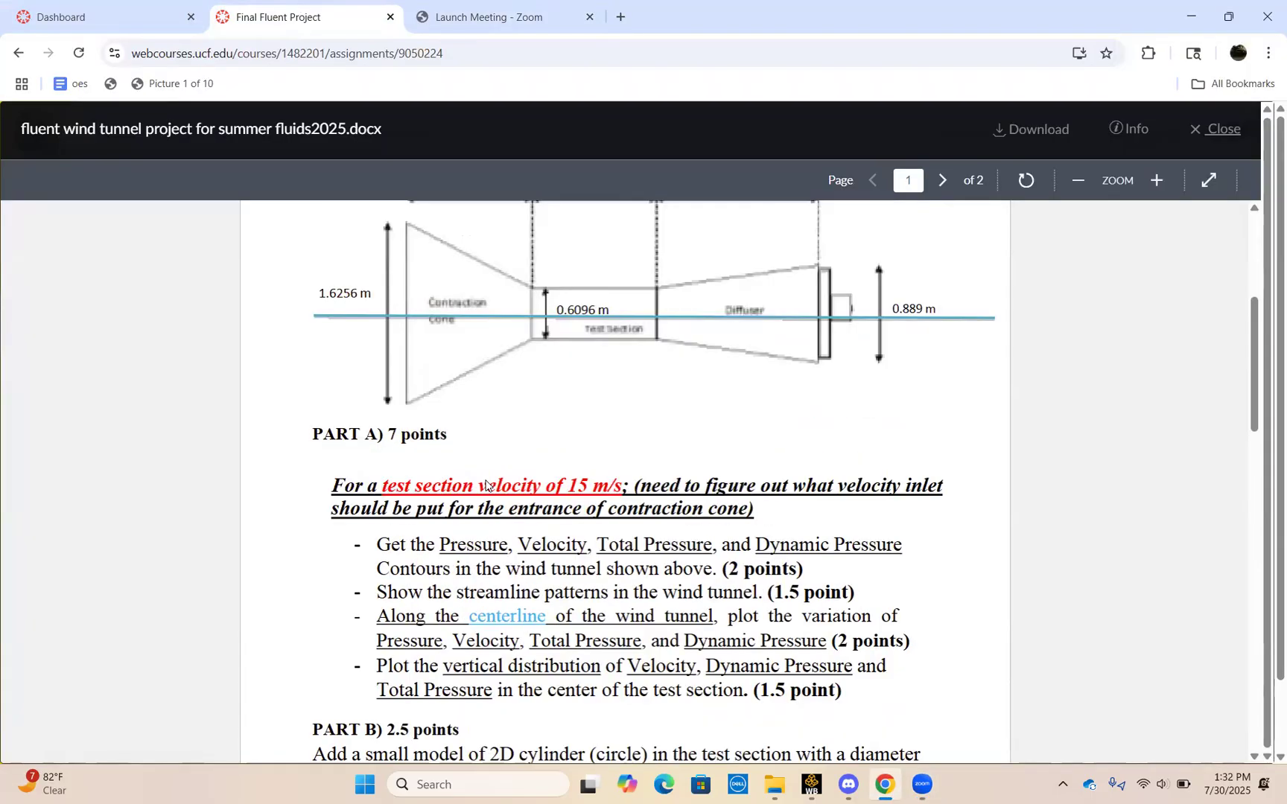
scroll(486, 485, "up", 1)
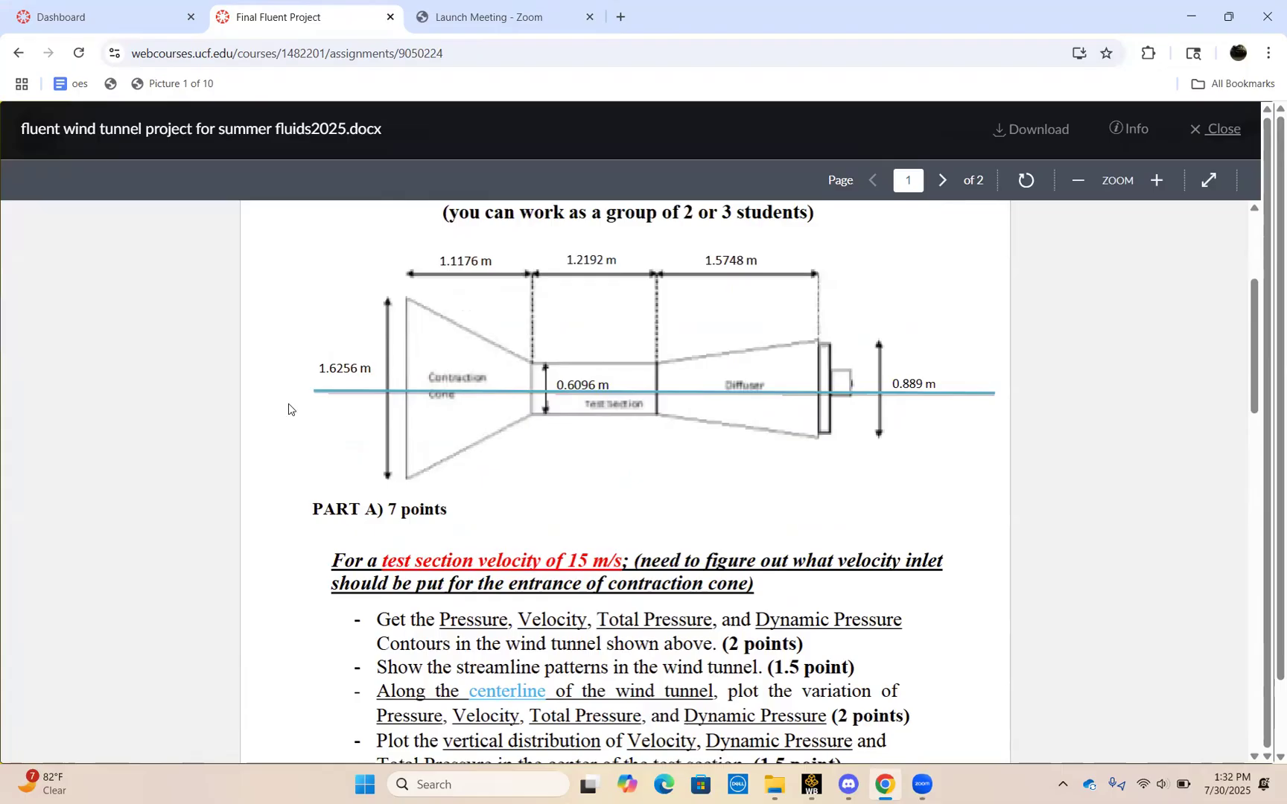
scroll(464, 427, "up", 1)
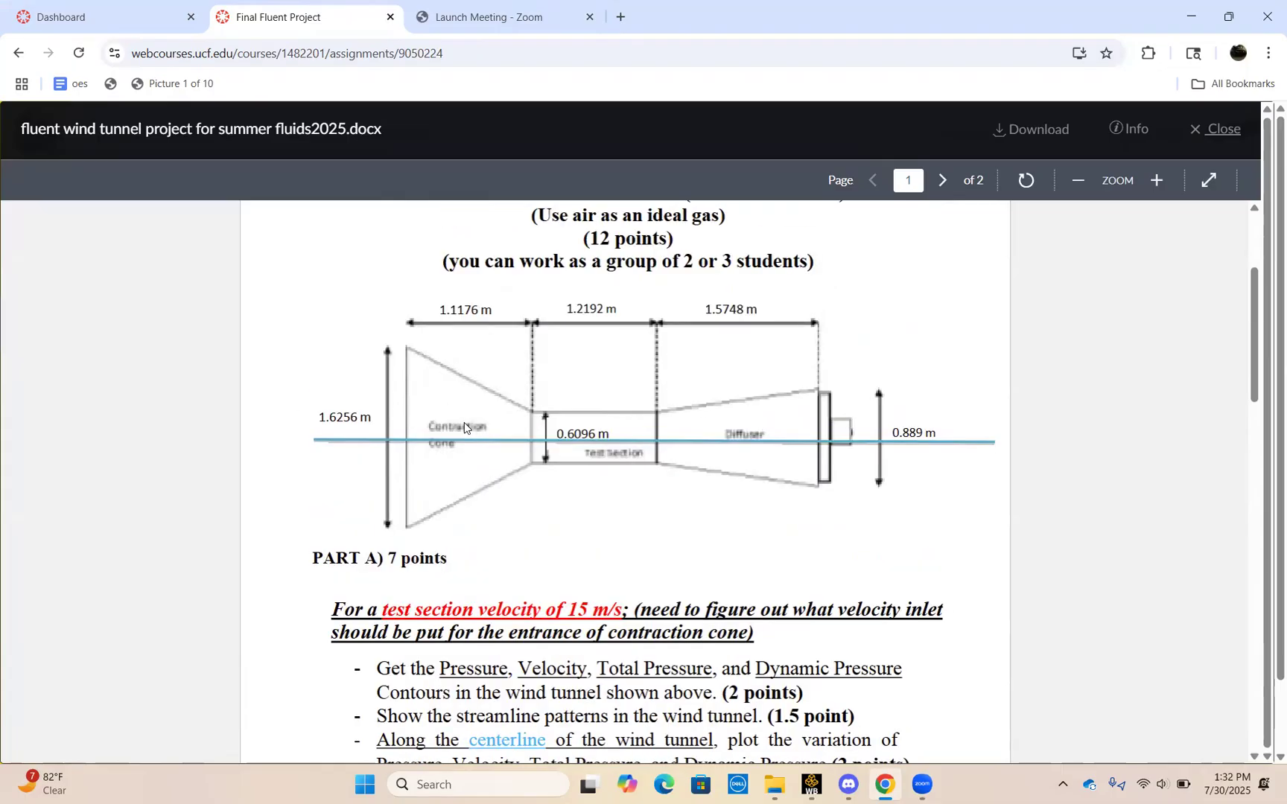
scroll(461, 398, "down", 2)
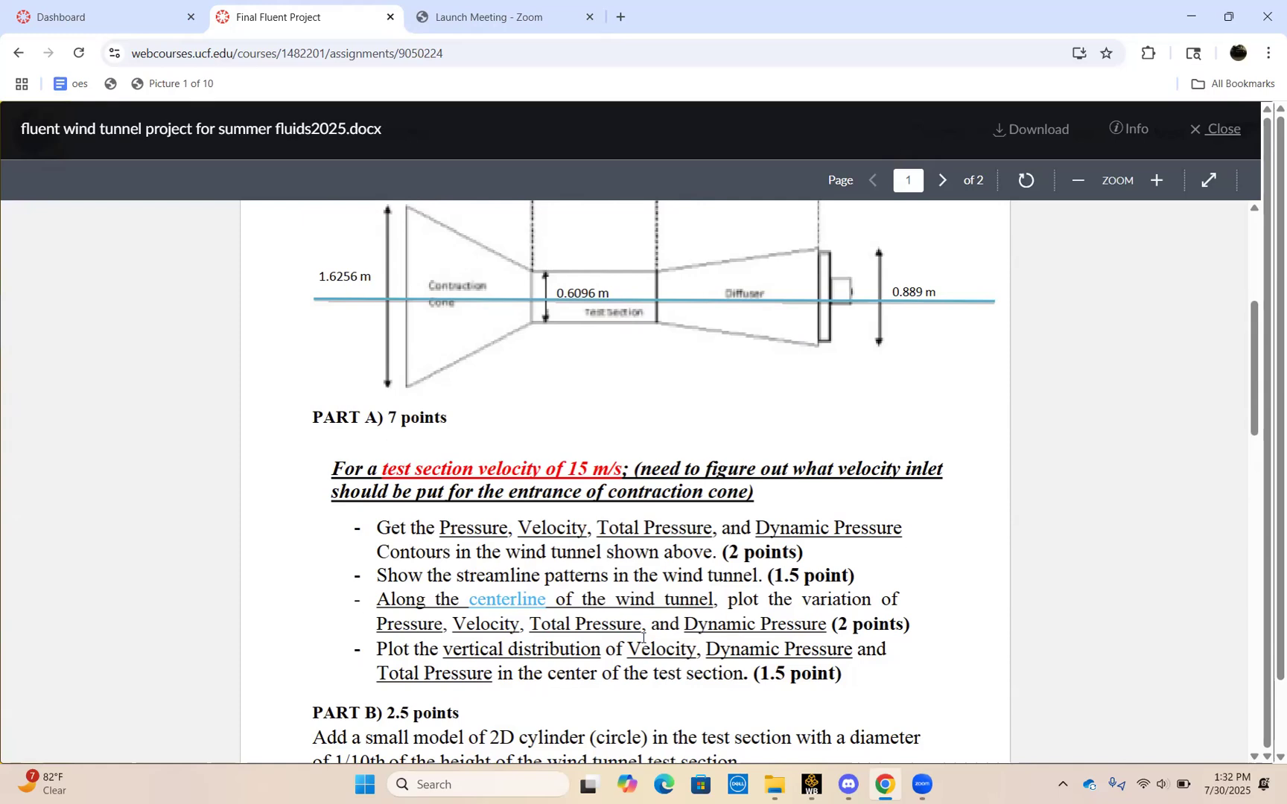
Switch to Workbench and open the Fluid Flow (Fluent) system's geometry in DesignModeler.
left_click(813, 785)
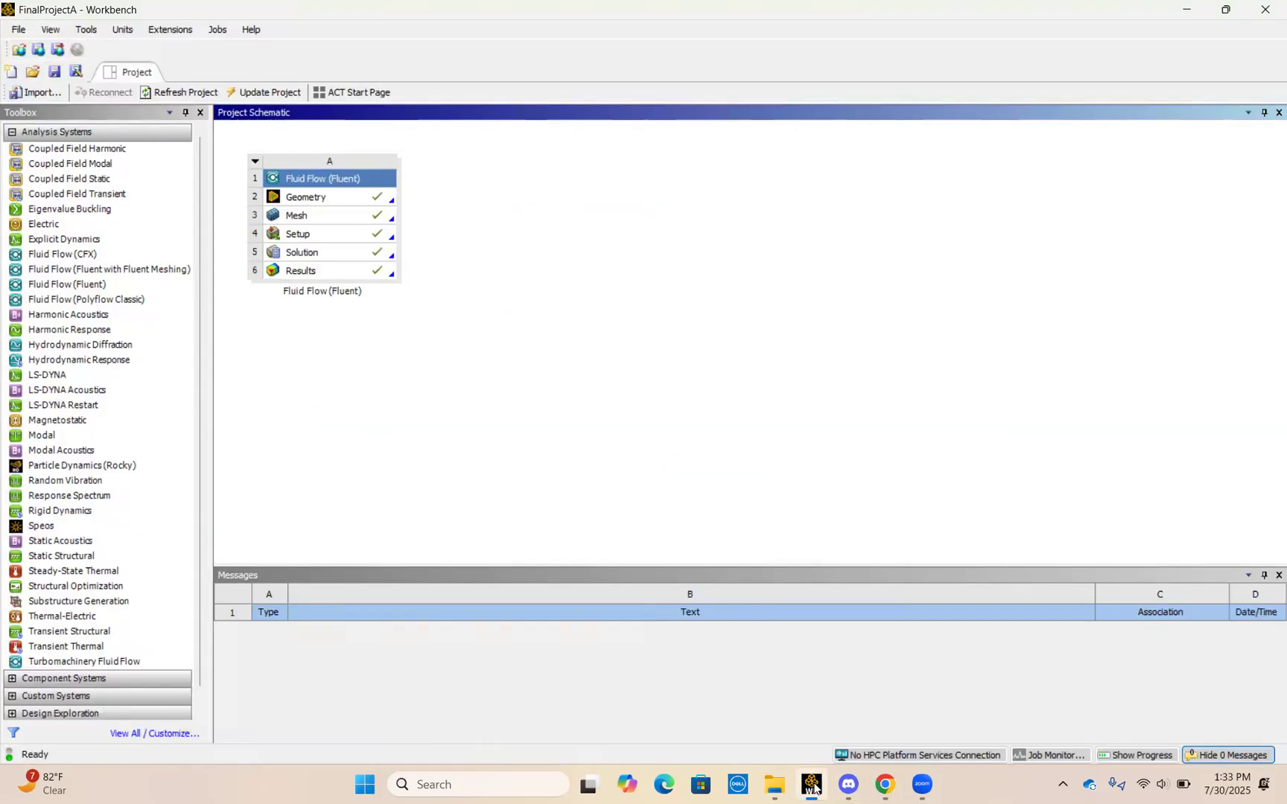
double_click(346, 198)
right_click(346, 199)
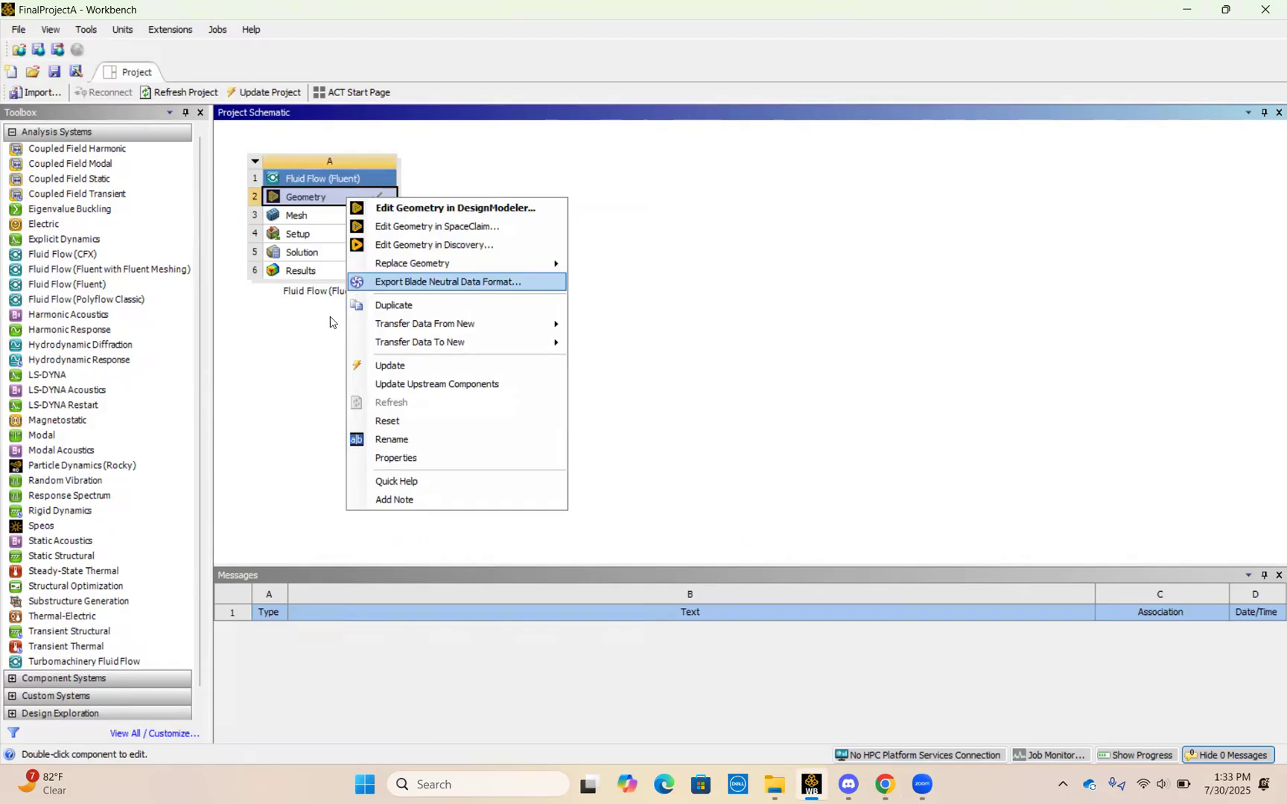
left_click(288, 337)
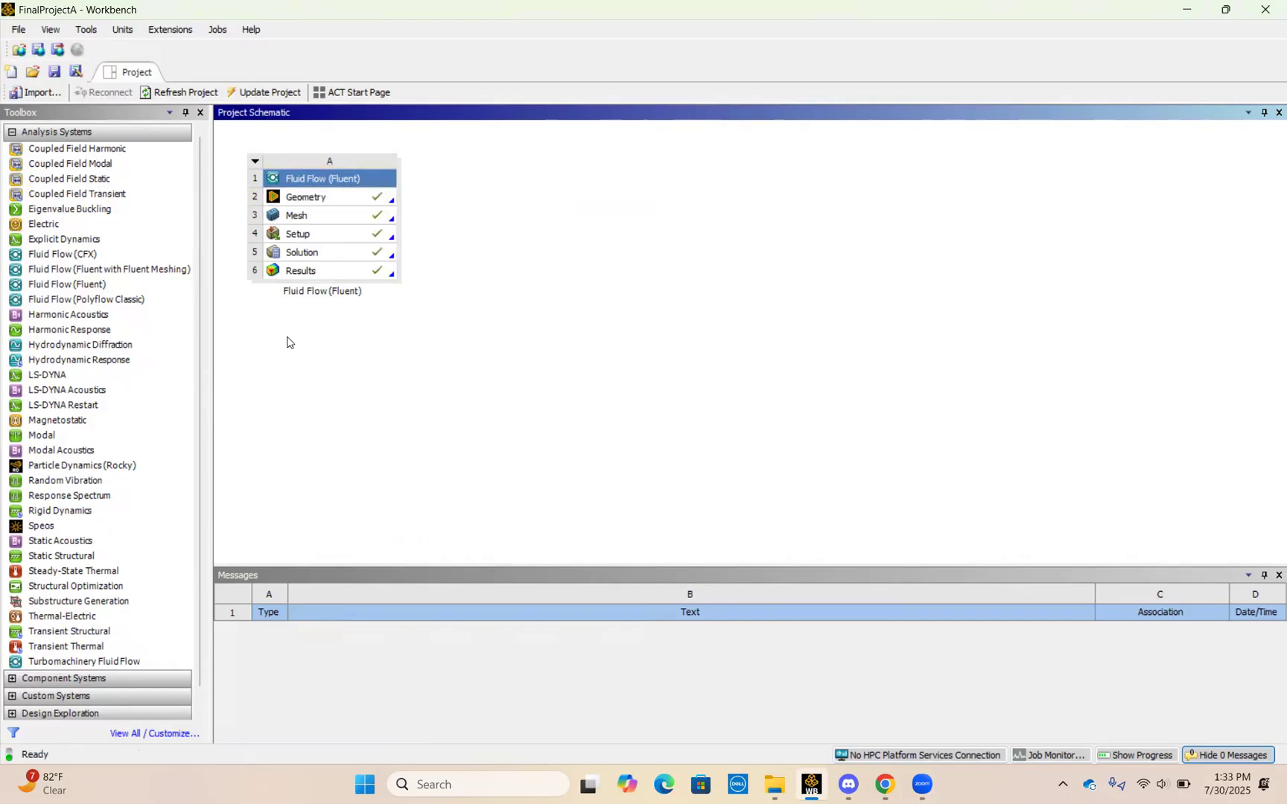
right_click(325, 200)
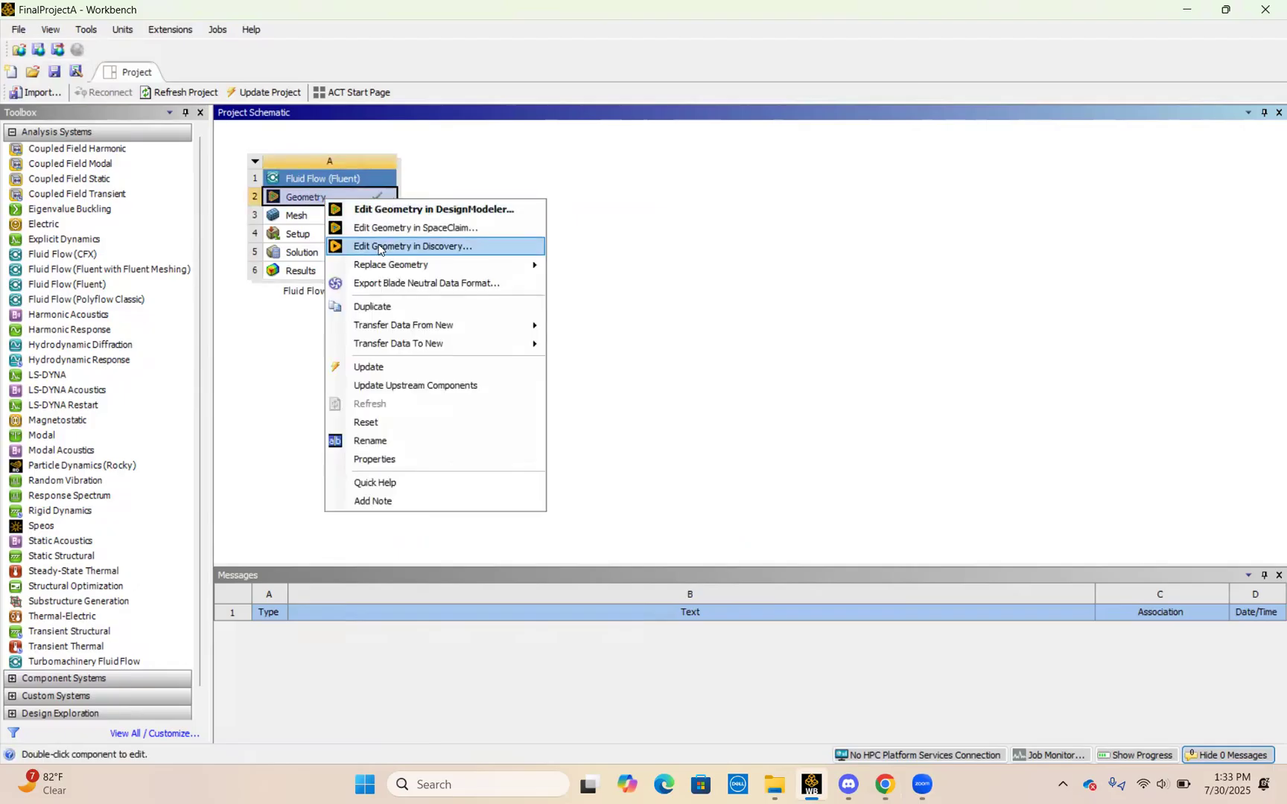
left_click(423, 211)
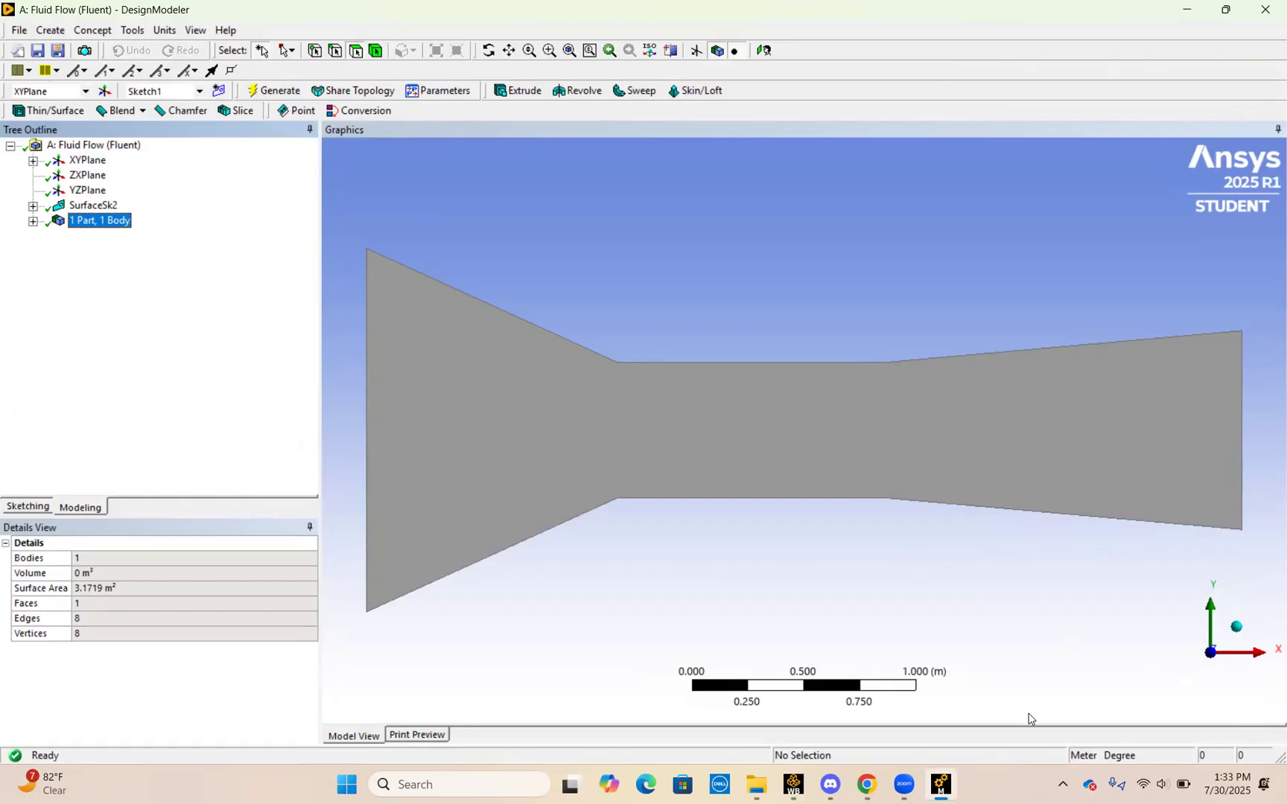
View the wind tunnel surface along the X axis, return to the XY view, and select the XYPlane.
left_click(1229, 655)
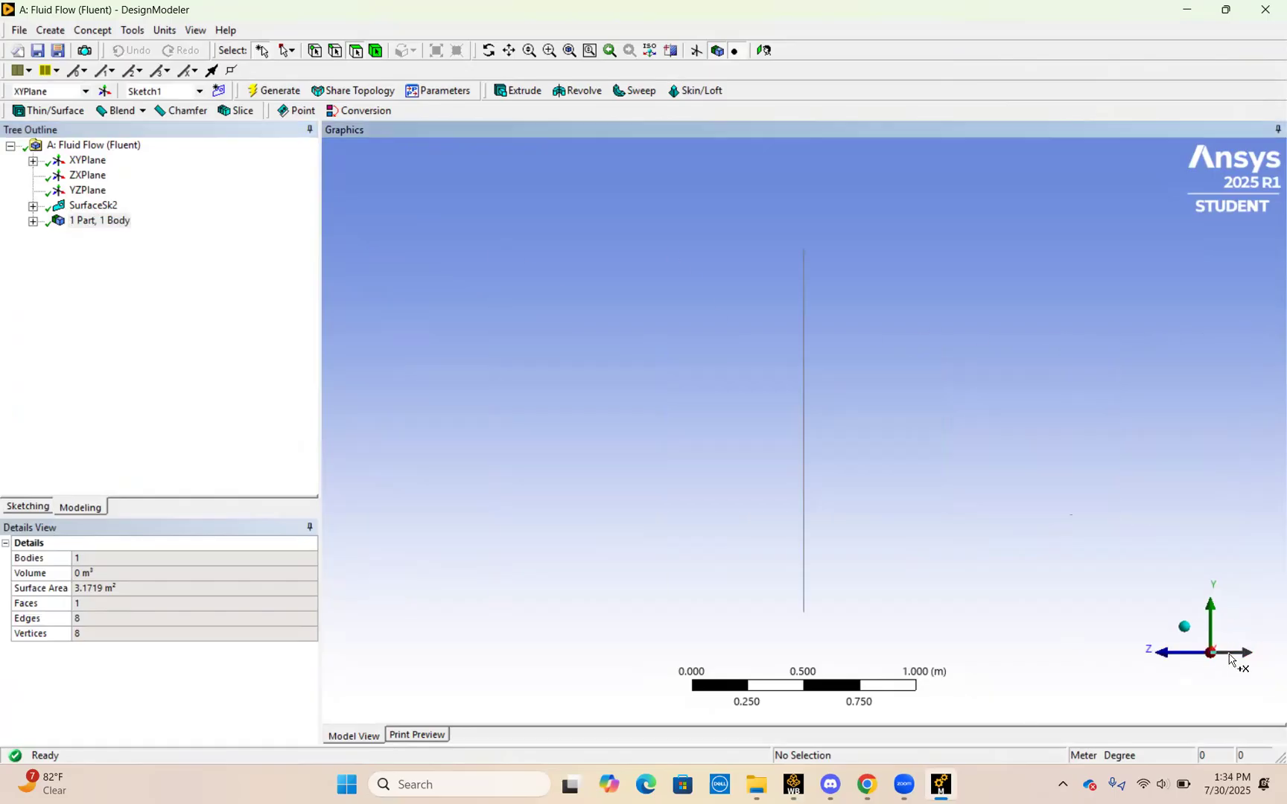
left_click(1162, 657)
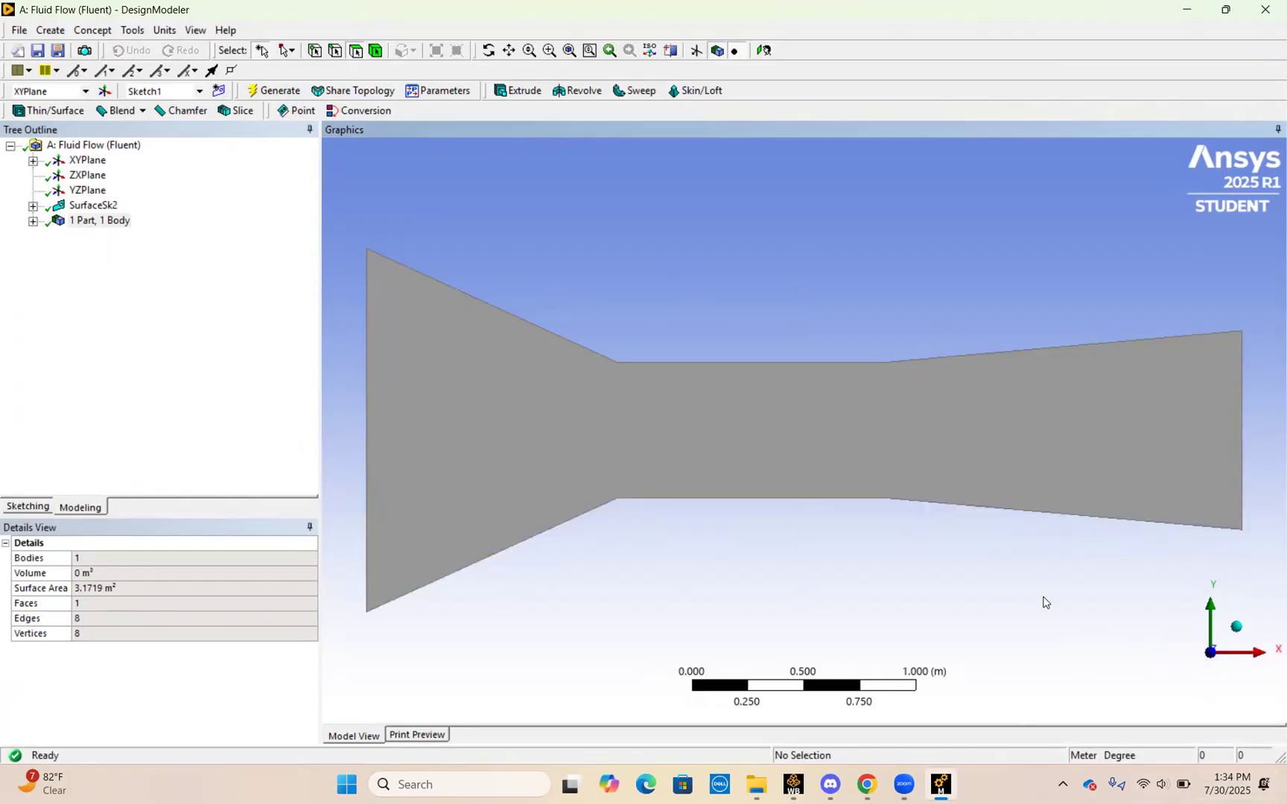
left_click(97, 161)
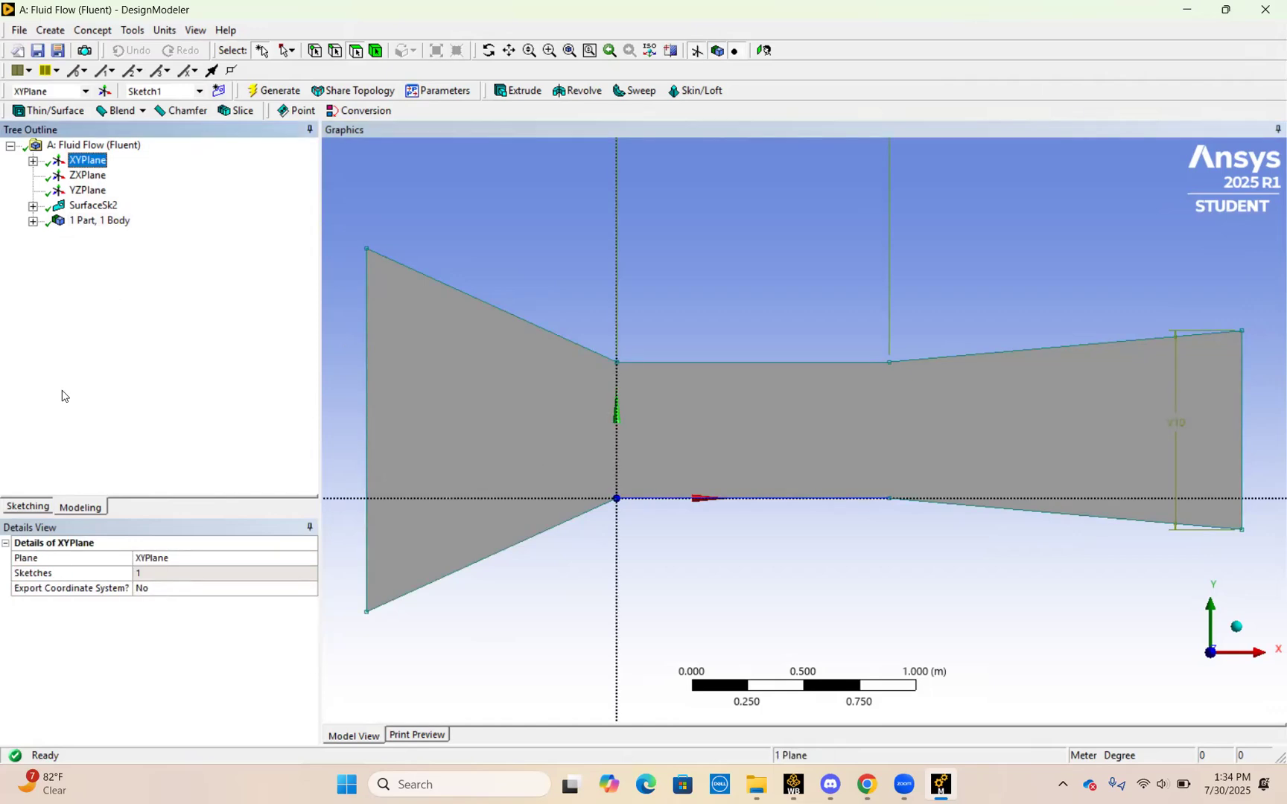
left_click(170, 32)
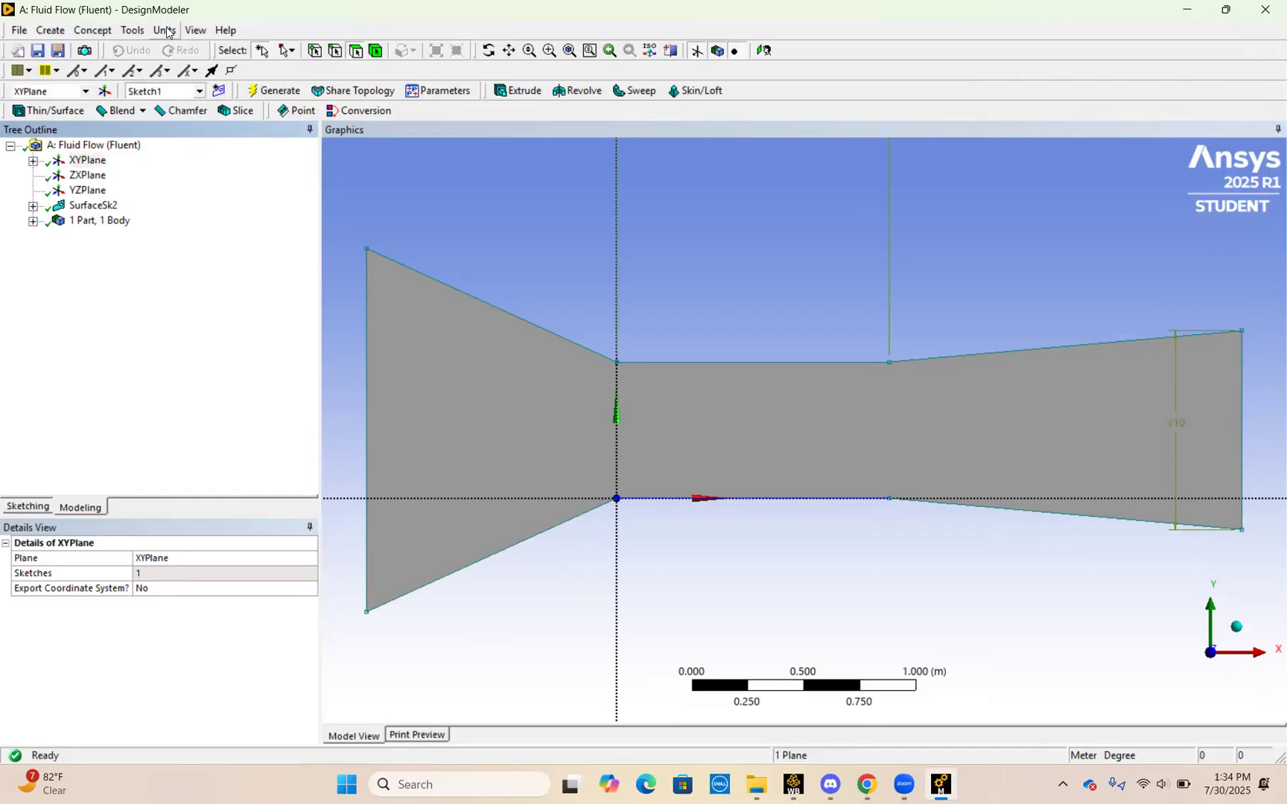
left_click(167, 32)
left_click(167, 32)
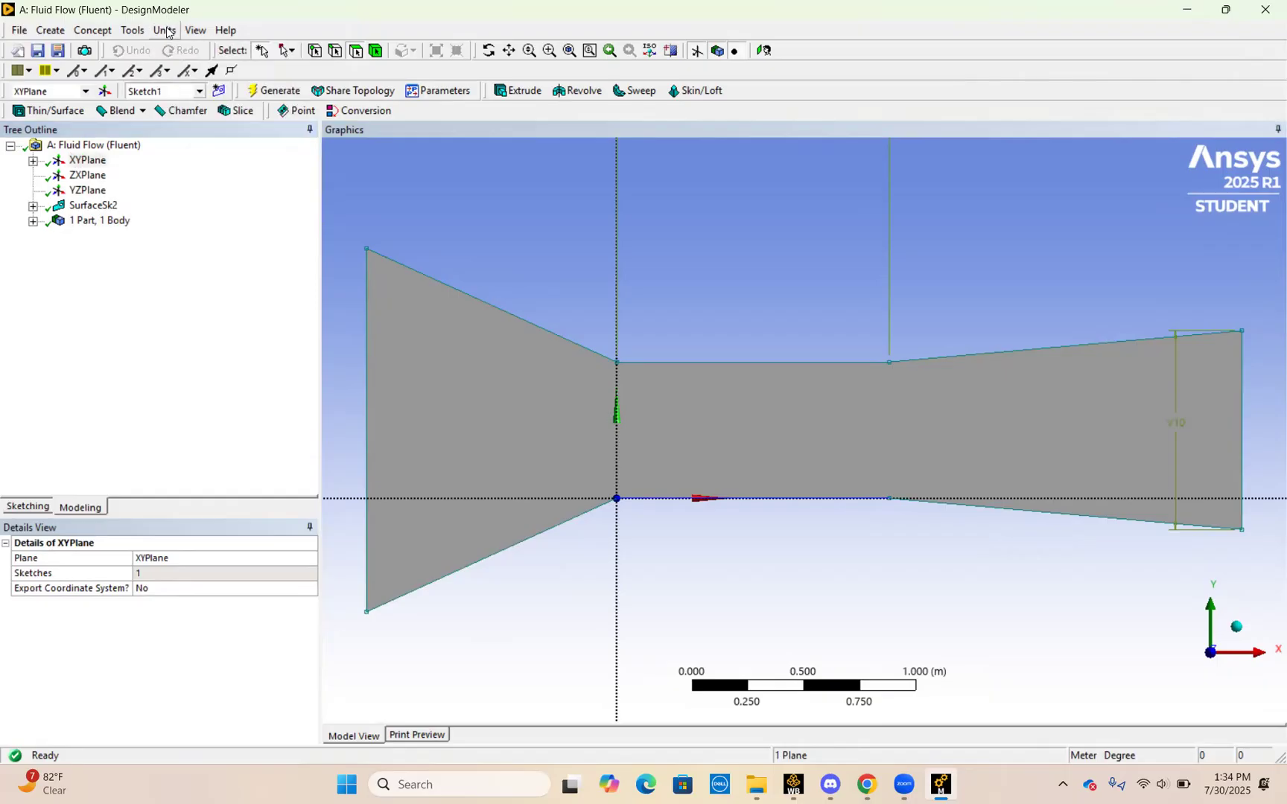
Enter sketching mode for Sketch1, display the dimension tools, and inspect the dimensions placed on the wind tunnel sketch.
left_click(30, 507)
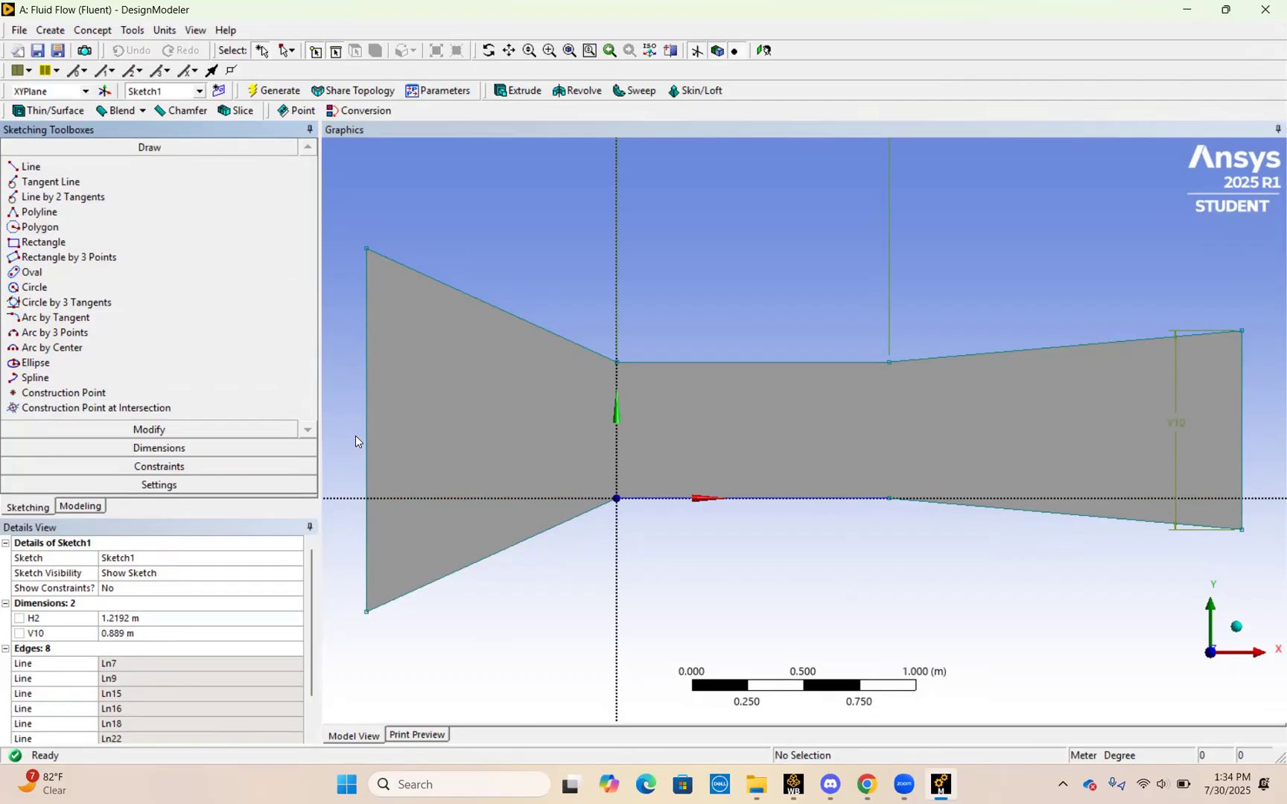
left_click(202, 449)
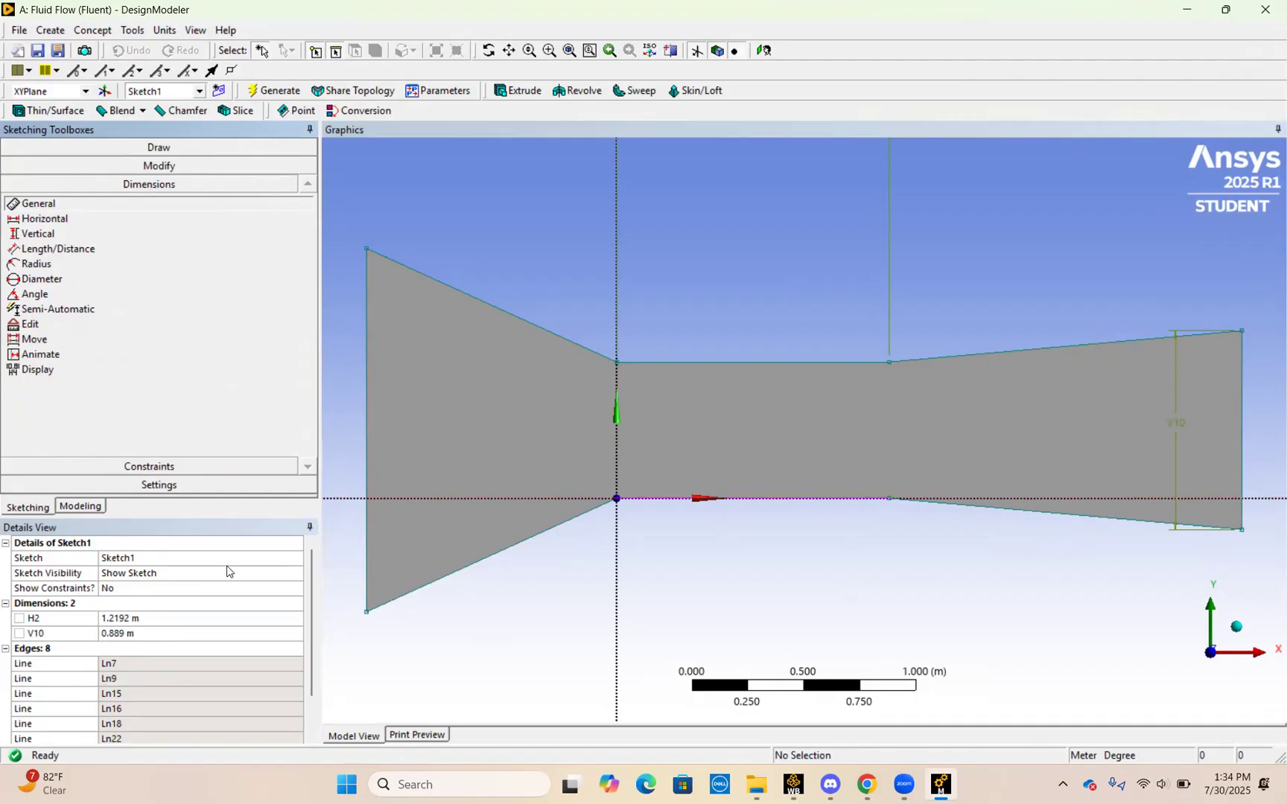
scroll(560, 406, "down", 4)
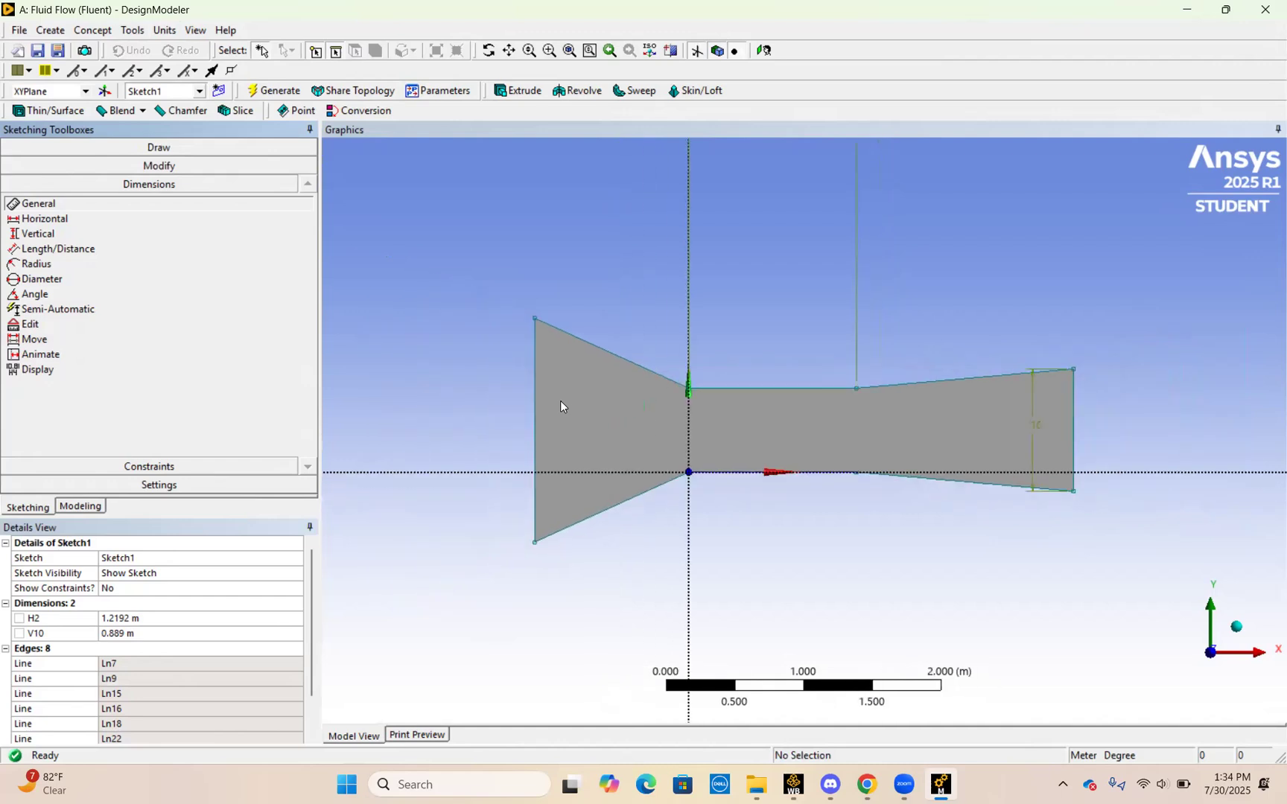
scroll(561, 406, "down", 3)
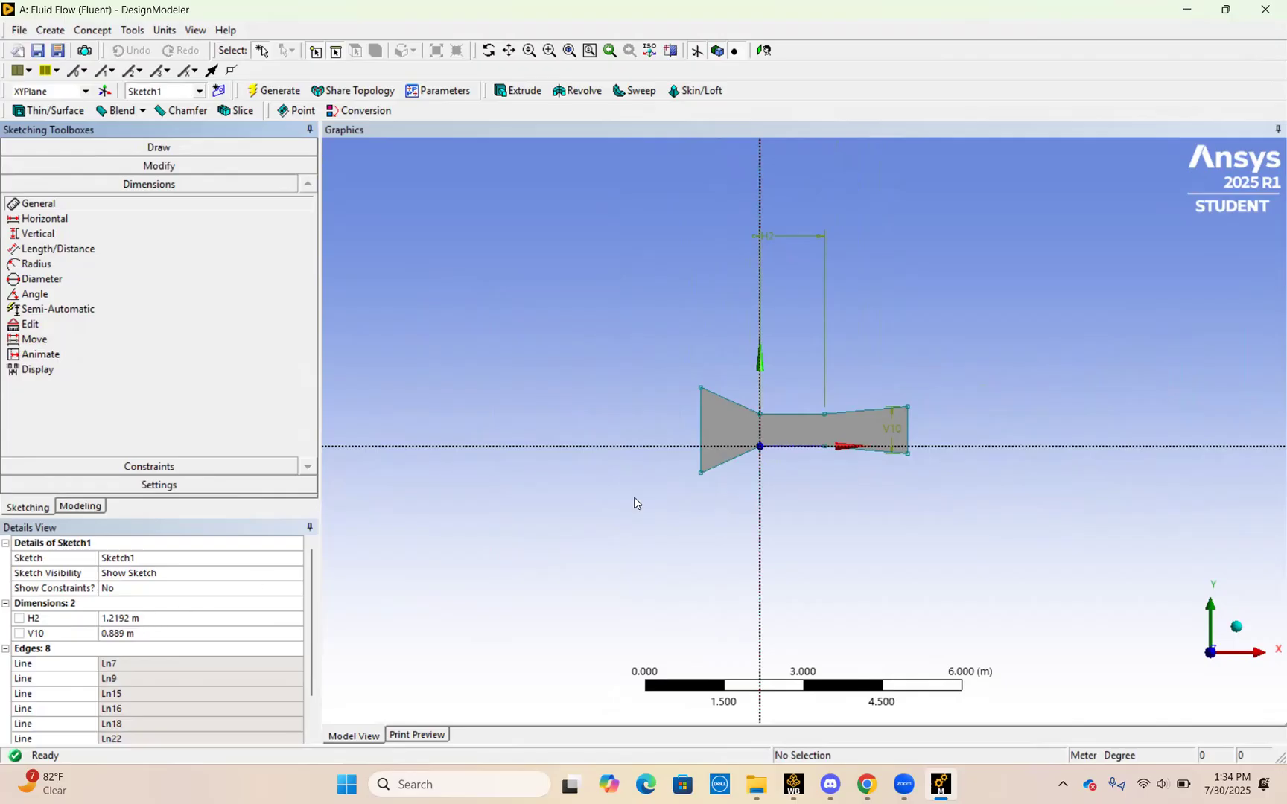
Check the wind tunnel dimensions on the assignment drawing in the browser and return to DesignModeler.
left_click(866, 786)
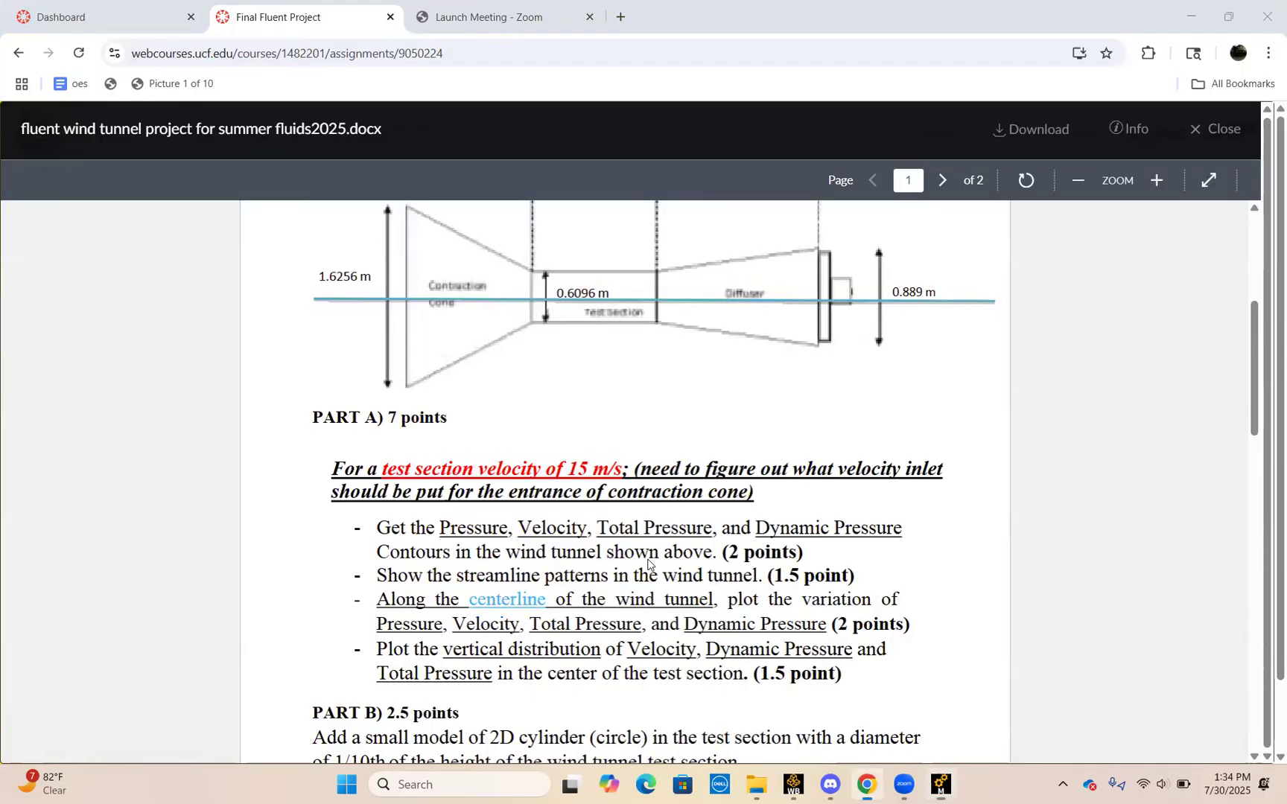
scroll(564, 336, "up", 3)
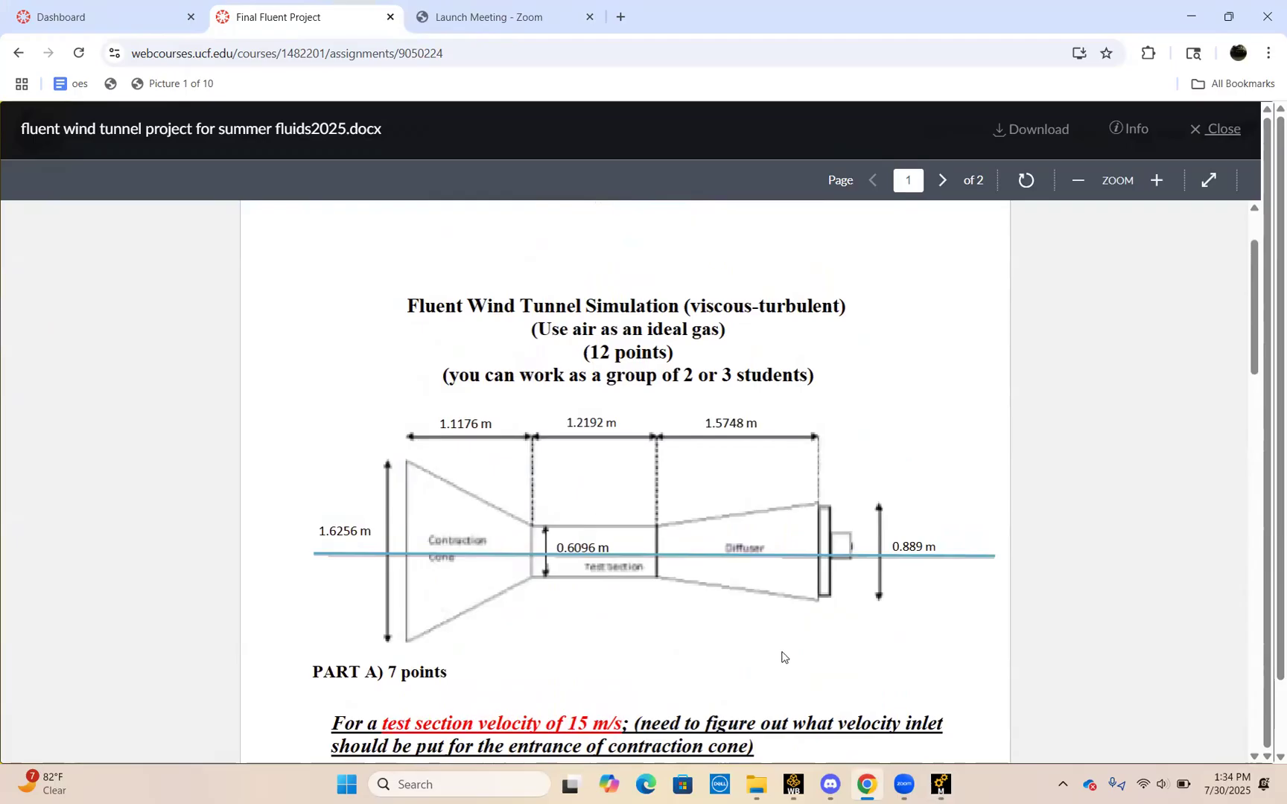
left_click(940, 786)
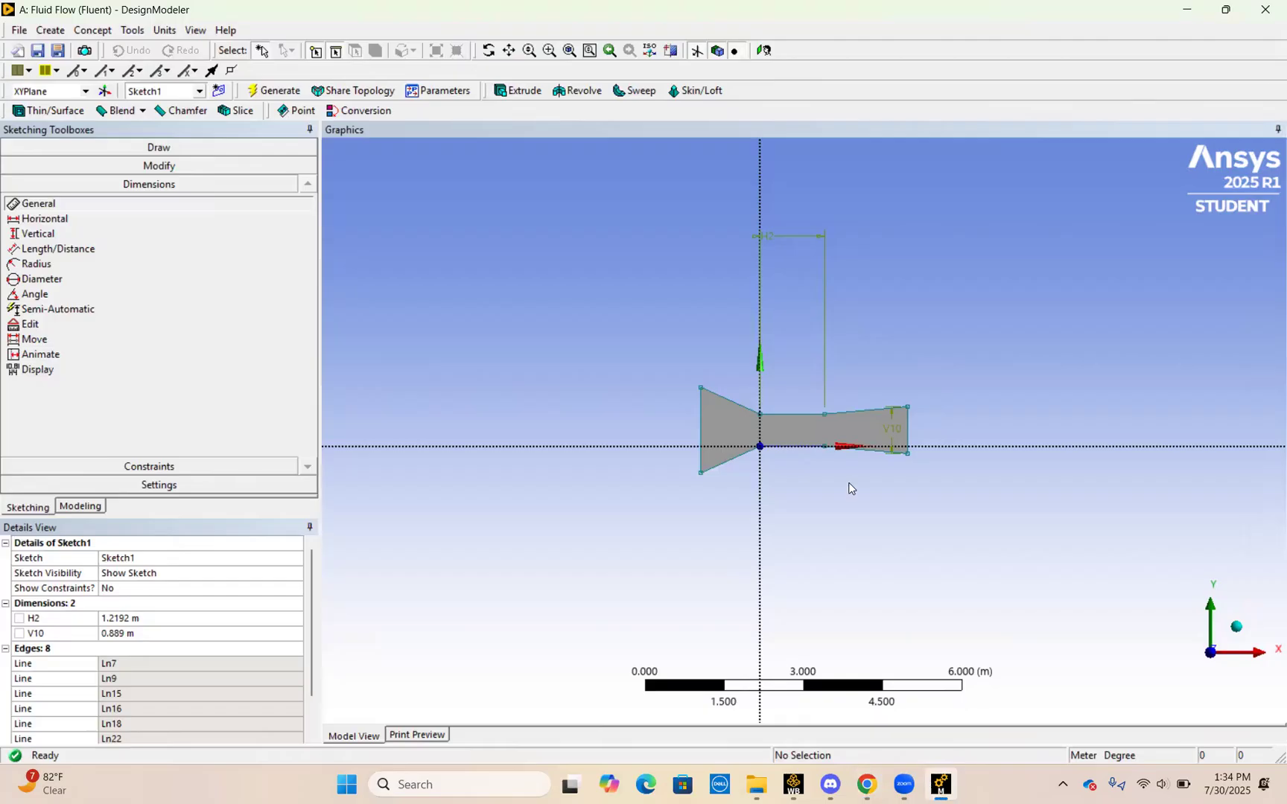
left_click(866, 786)
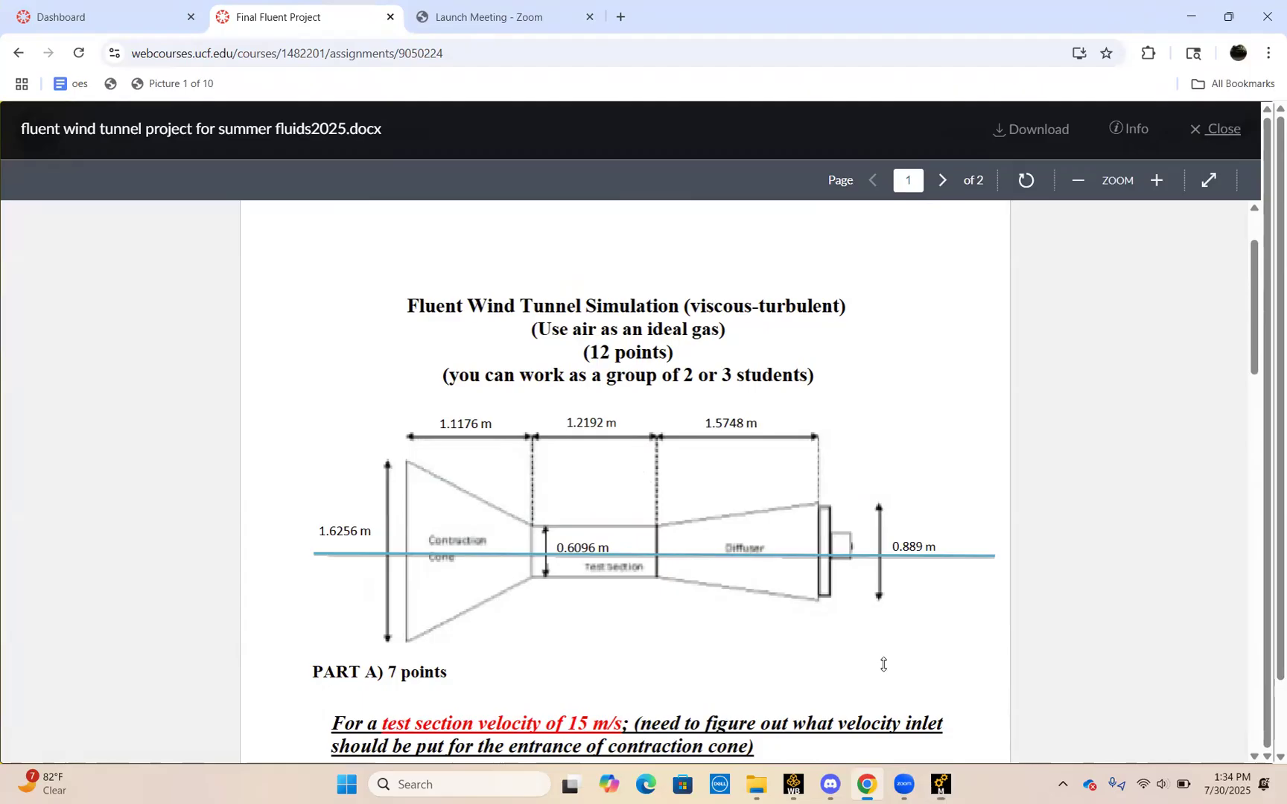
left_click(940, 786)
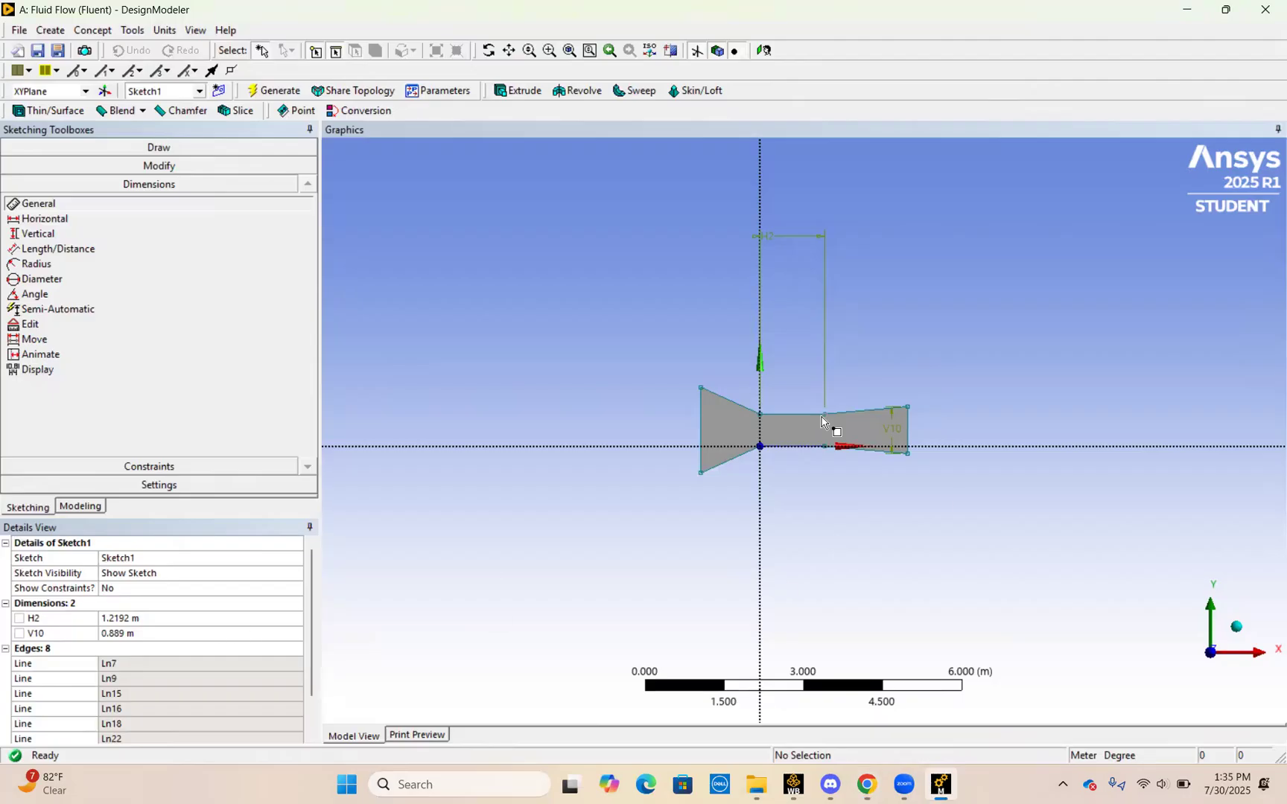
Inspect the wind tunnel sketch up close and locate the Surfaces From Sketches command without running it.
scroll(821, 422, "up", 2)
scroll(822, 422, "up", 5)
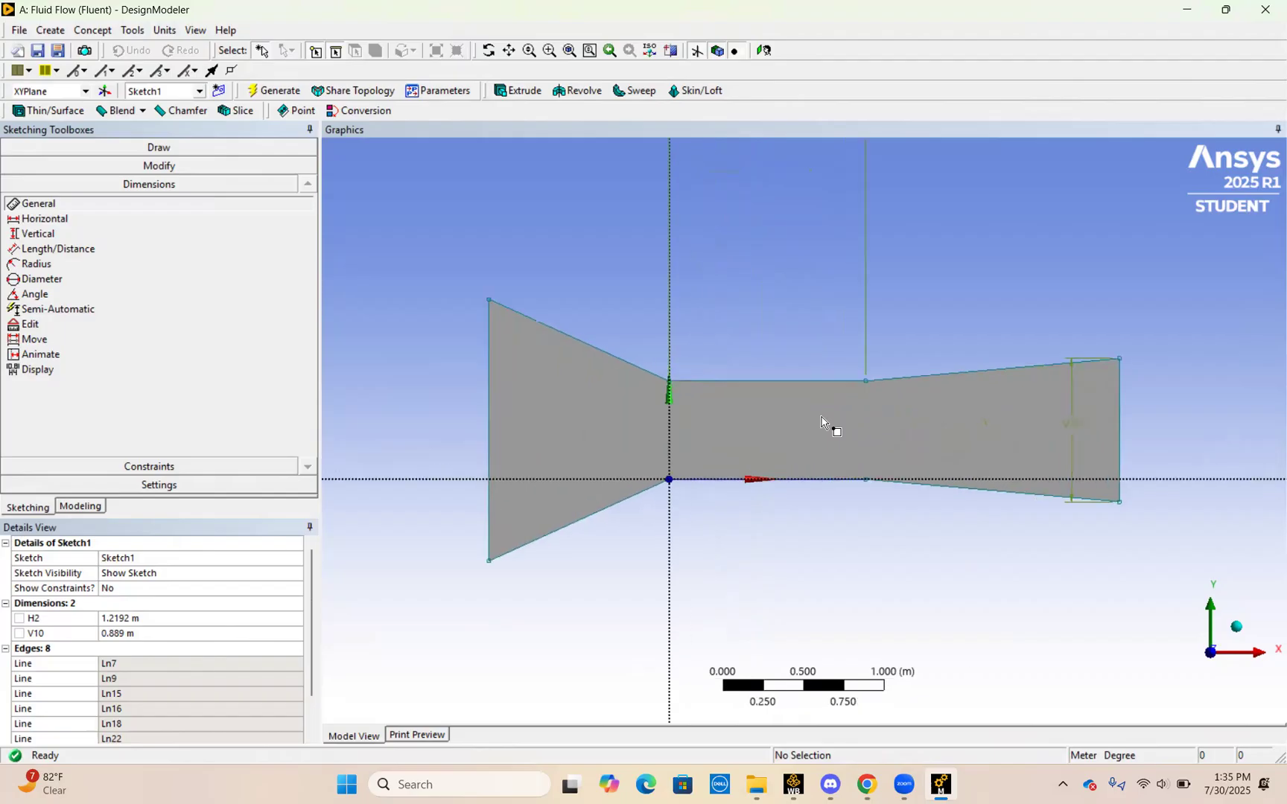
scroll(822, 422, "up", 1)
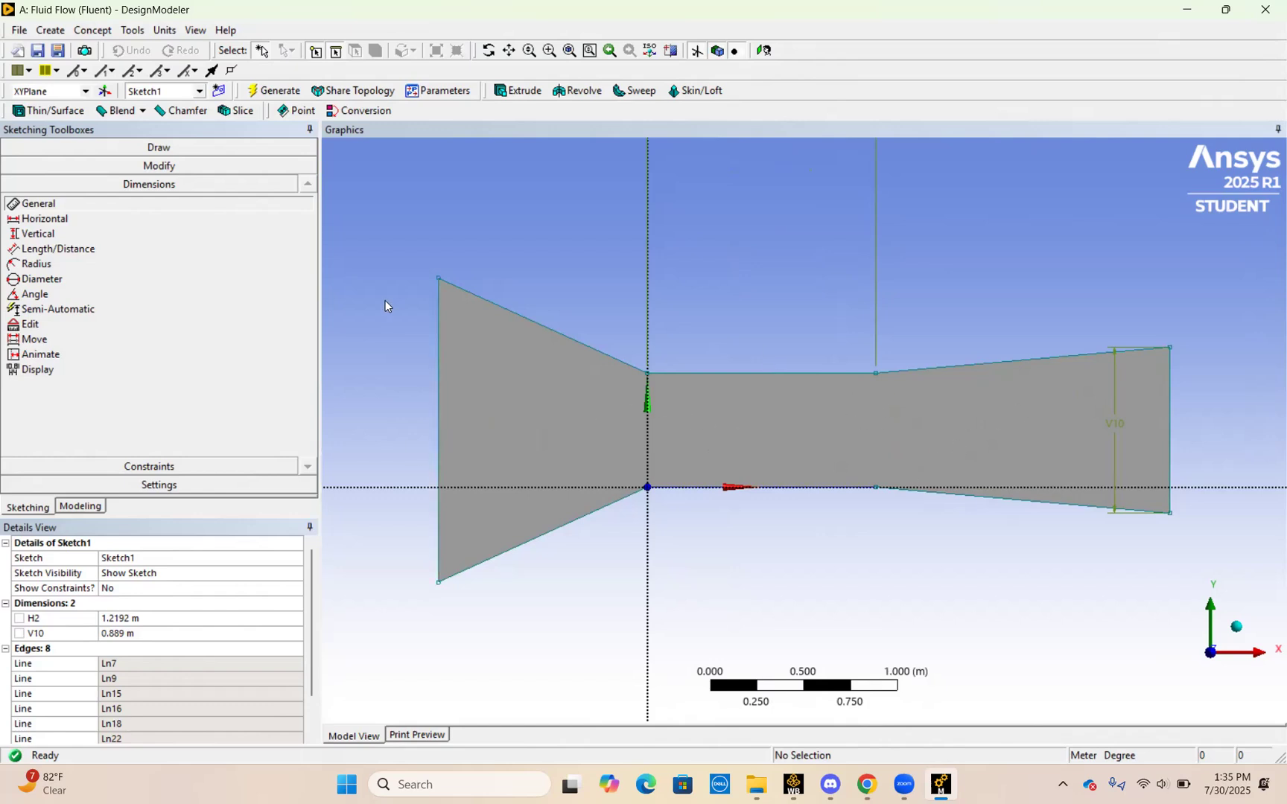
left_click(92, 30)
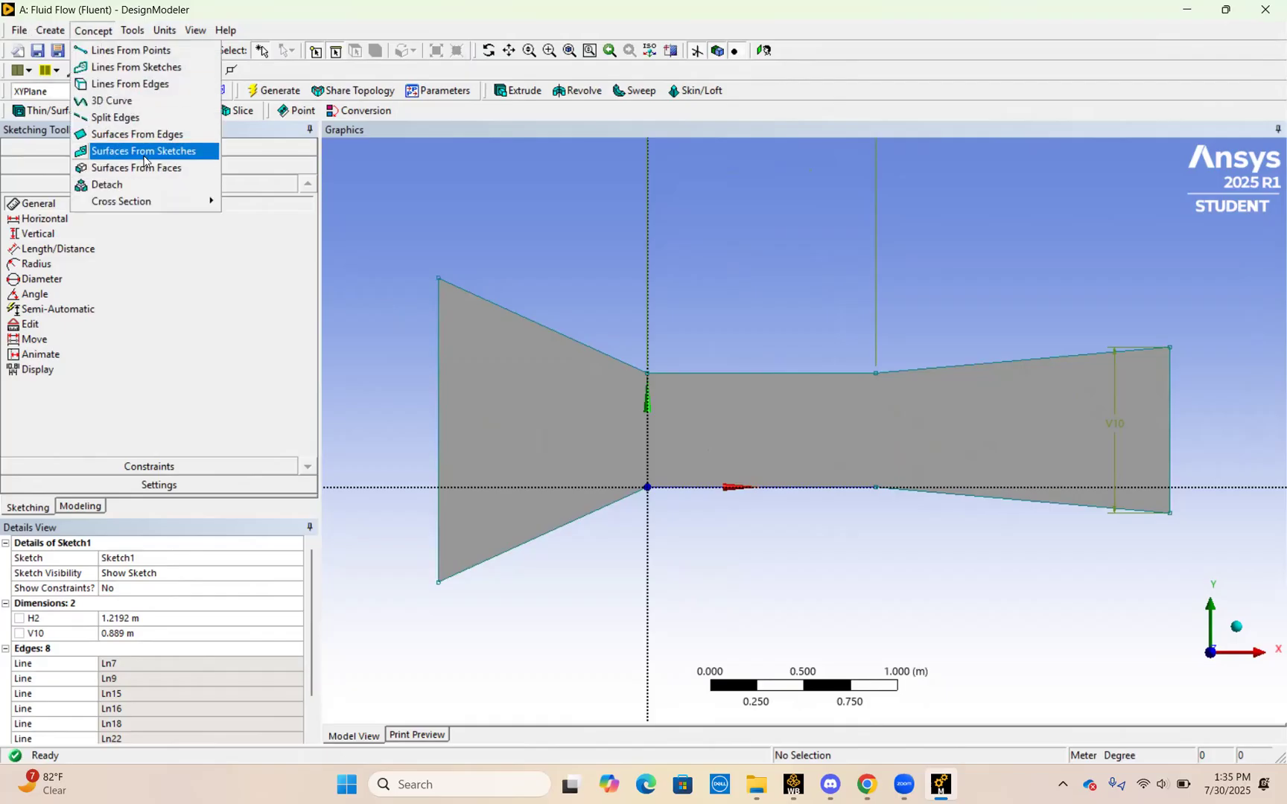
left_click(399, 437)
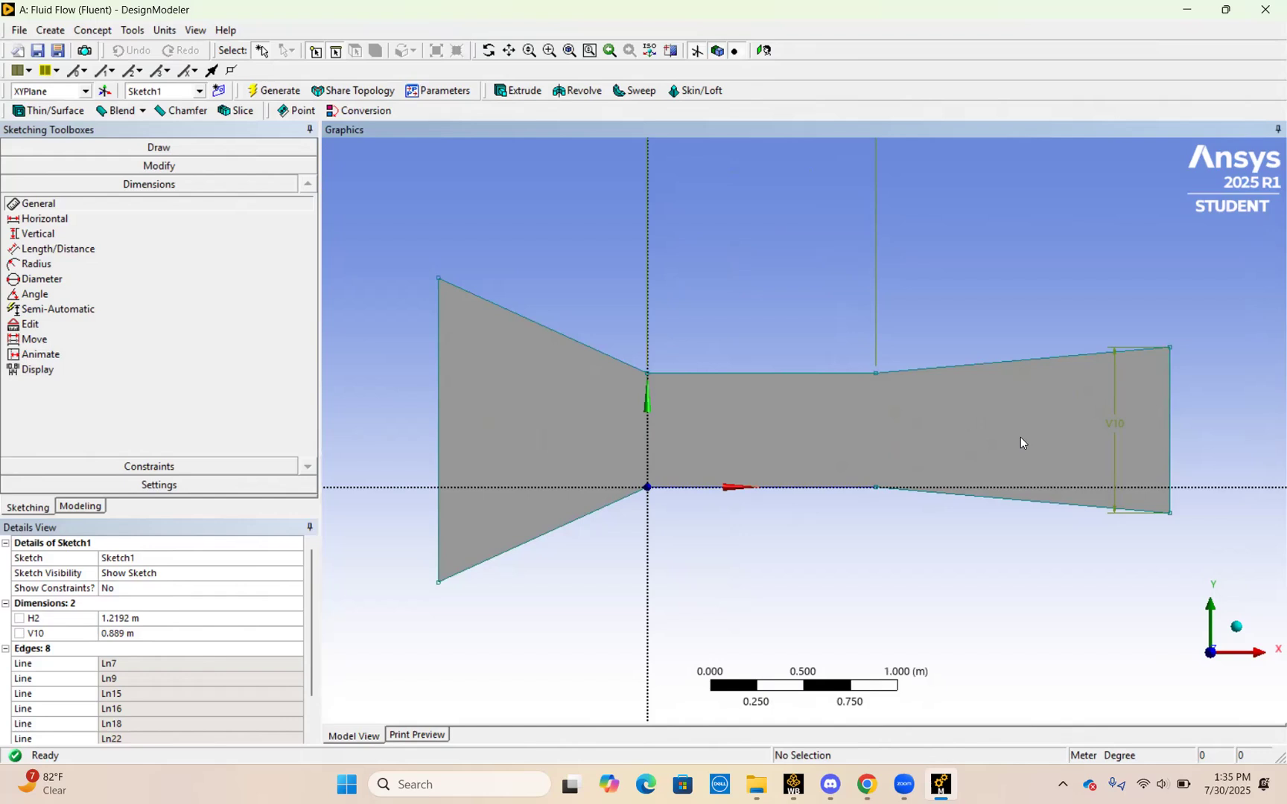
Return to Workbench and open the Fluid Flow (Fluent) system's mesh in Meshing.
left_click(1187, 10)
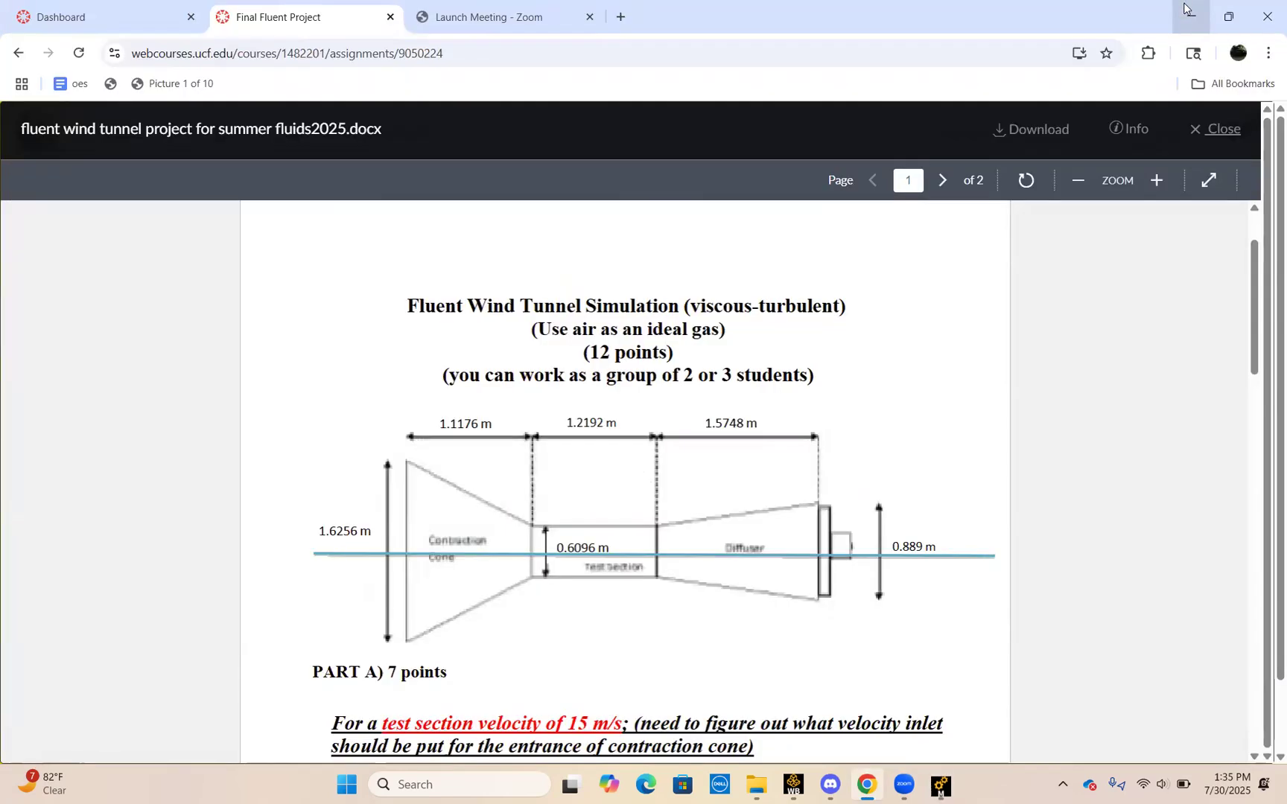
left_click(793, 786)
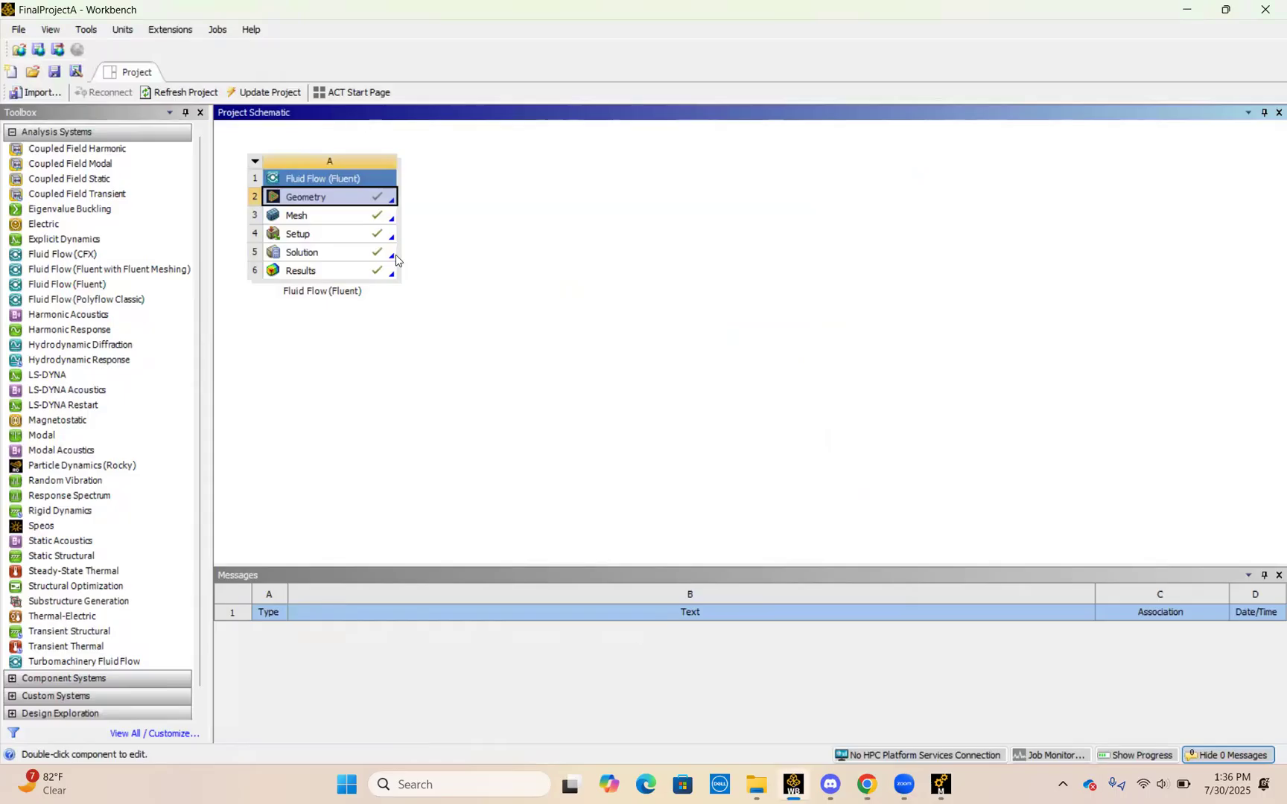
double_click(340, 217)
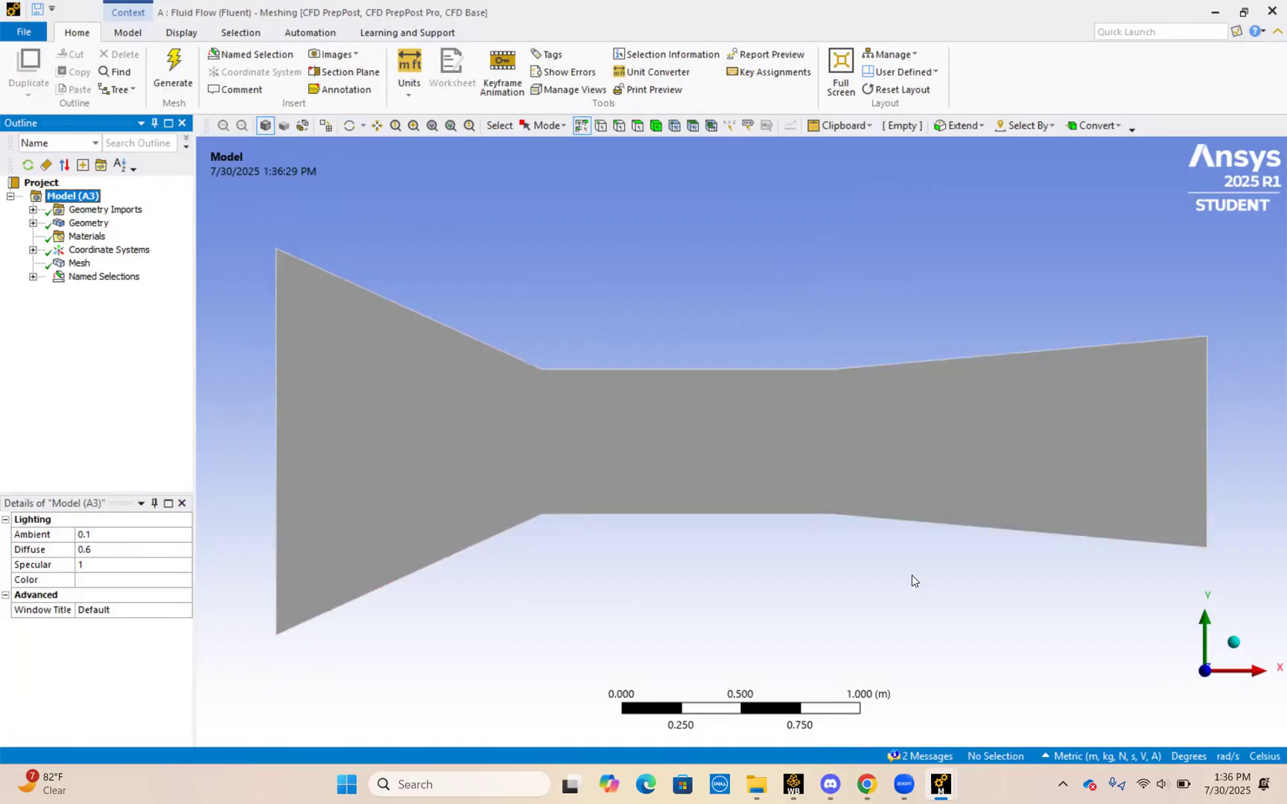
Display the generated mesh, inspect its element size setting, and examine the cells in the test section up close.
left_click(83, 264)
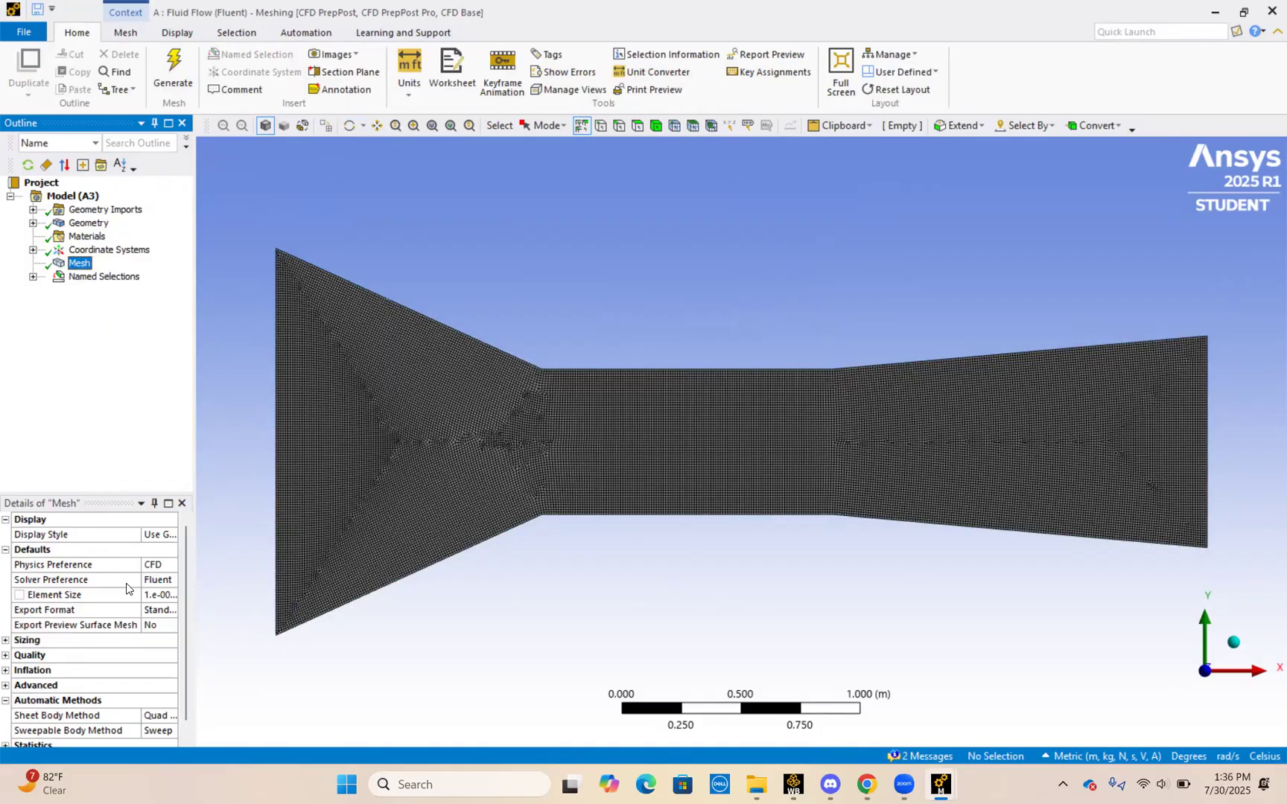
left_click(158, 594)
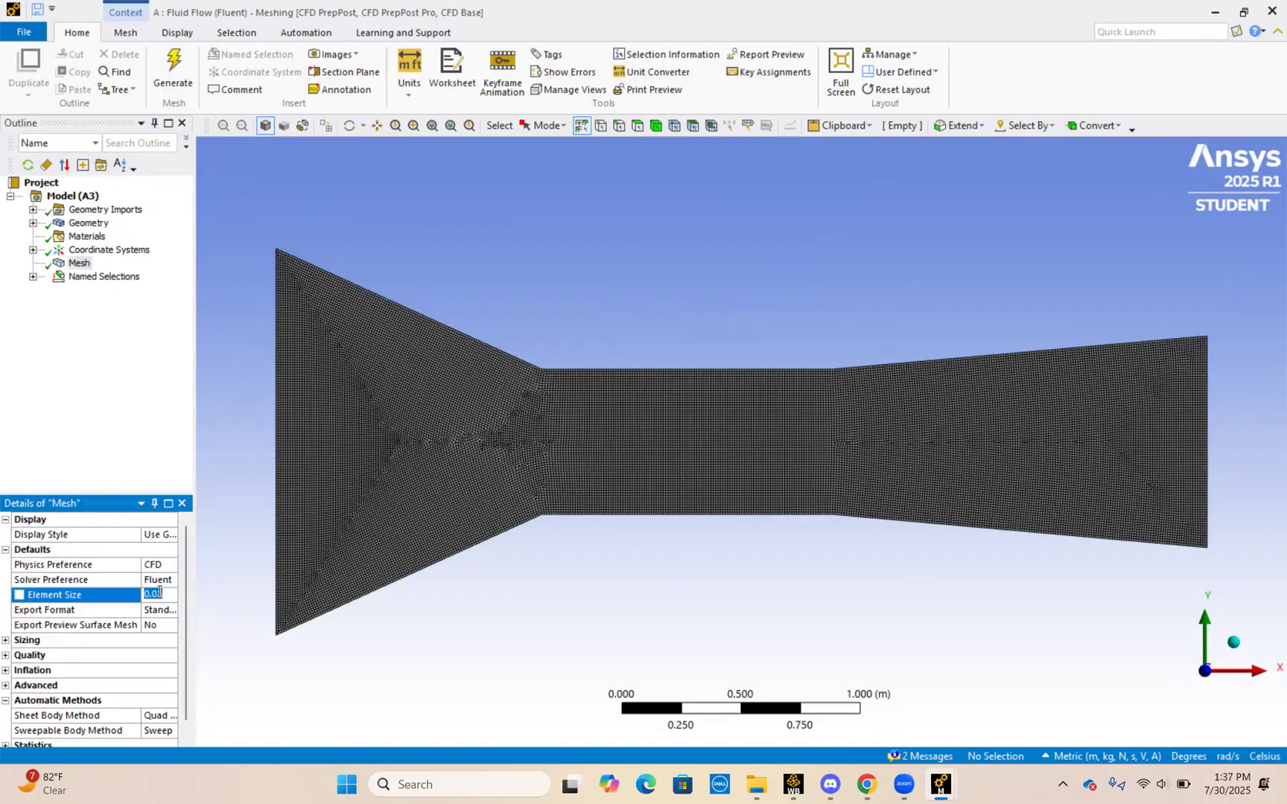
scroll(563, 463, "up", 1)
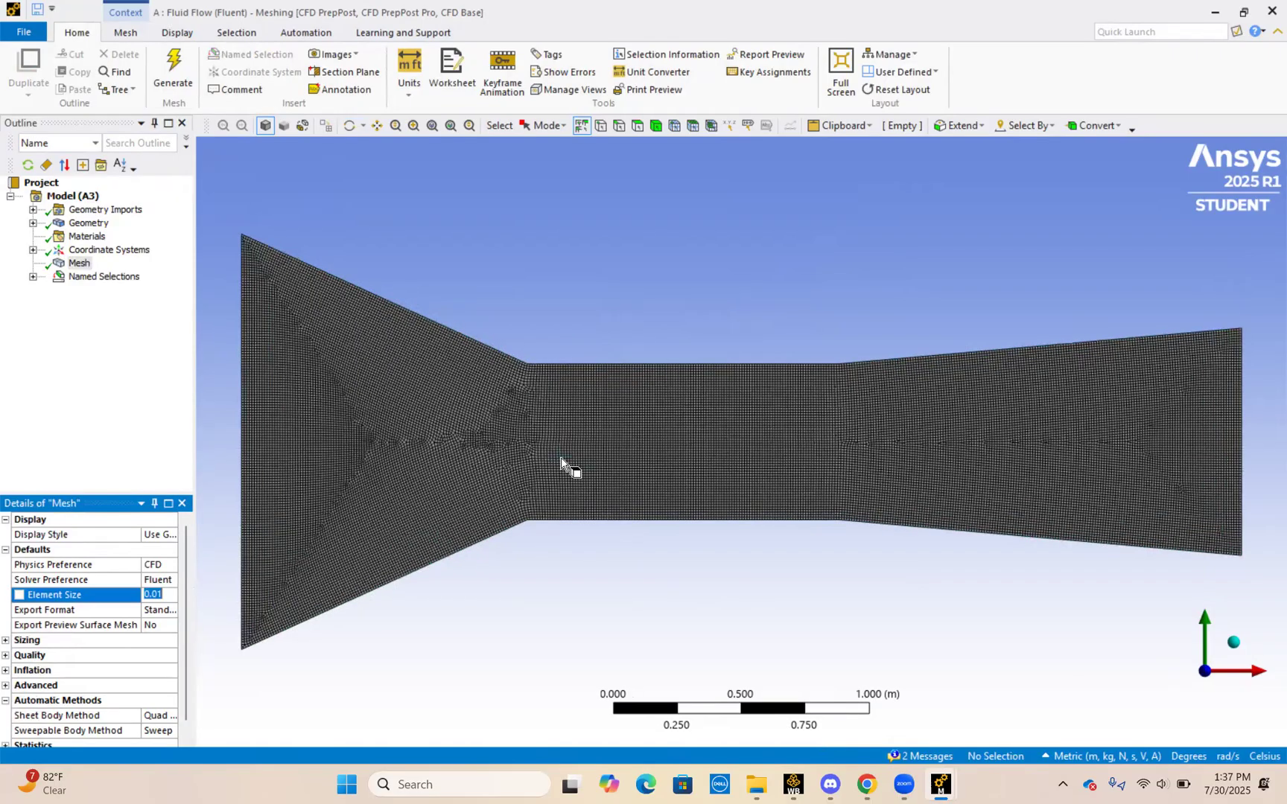
scroll(562, 464, "up", 2)
scroll(563, 463, "up", 2)
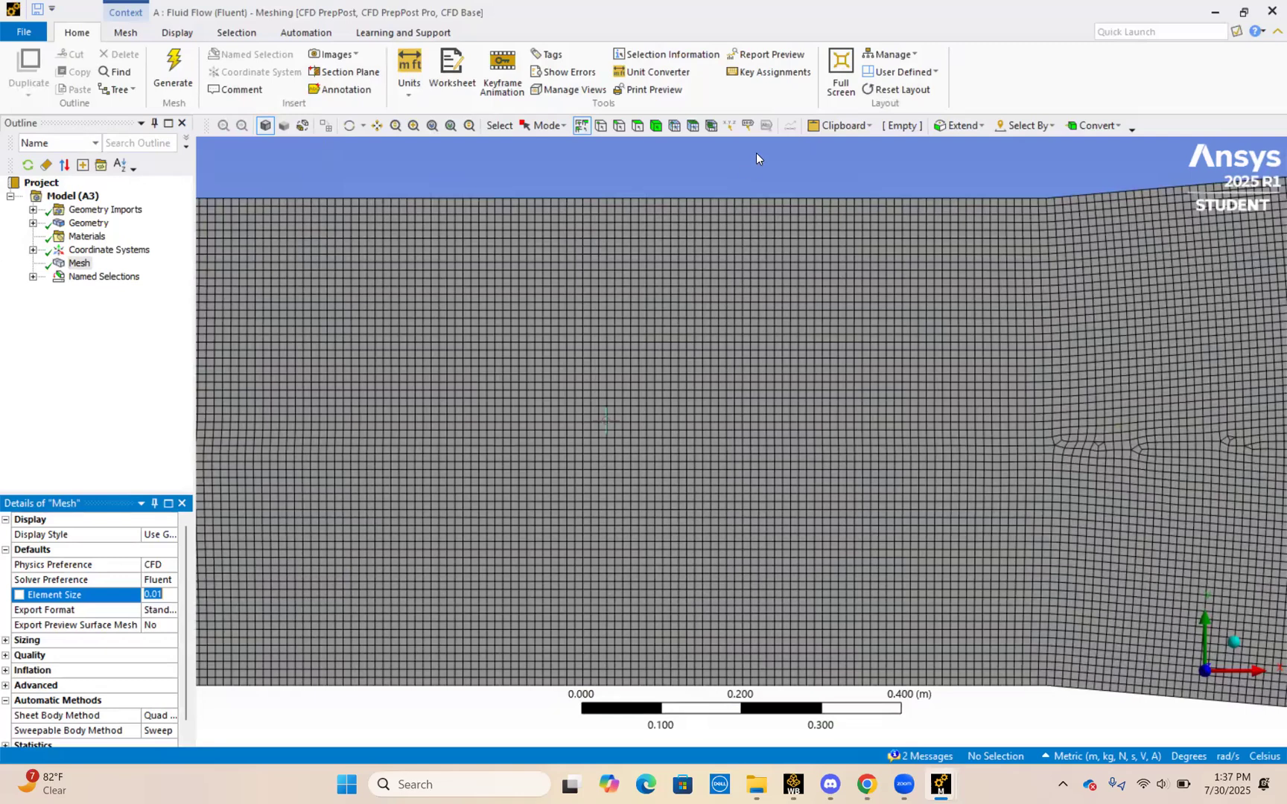
Fit the whole tunnel mesh in view and set the global mesh element size to 0.005 m.
scroll(576, 415, "down", 1)
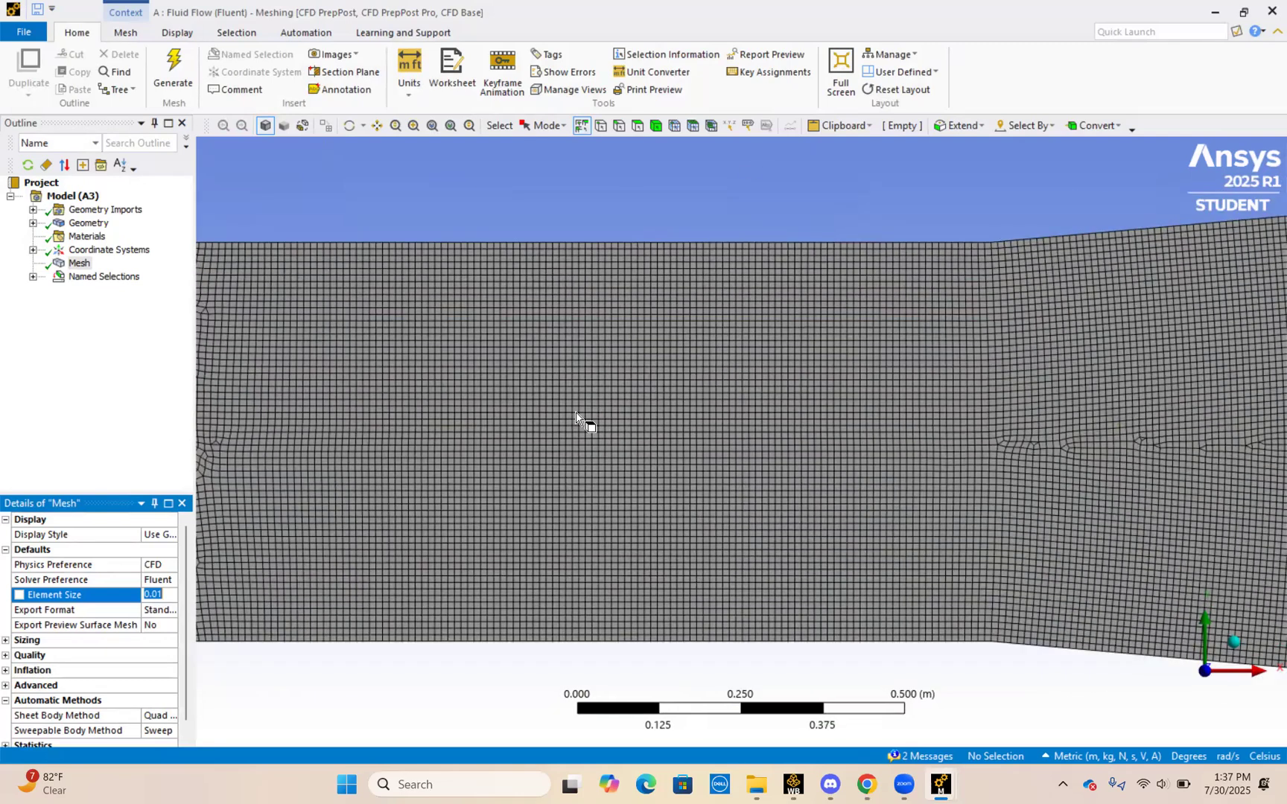
key("F7")
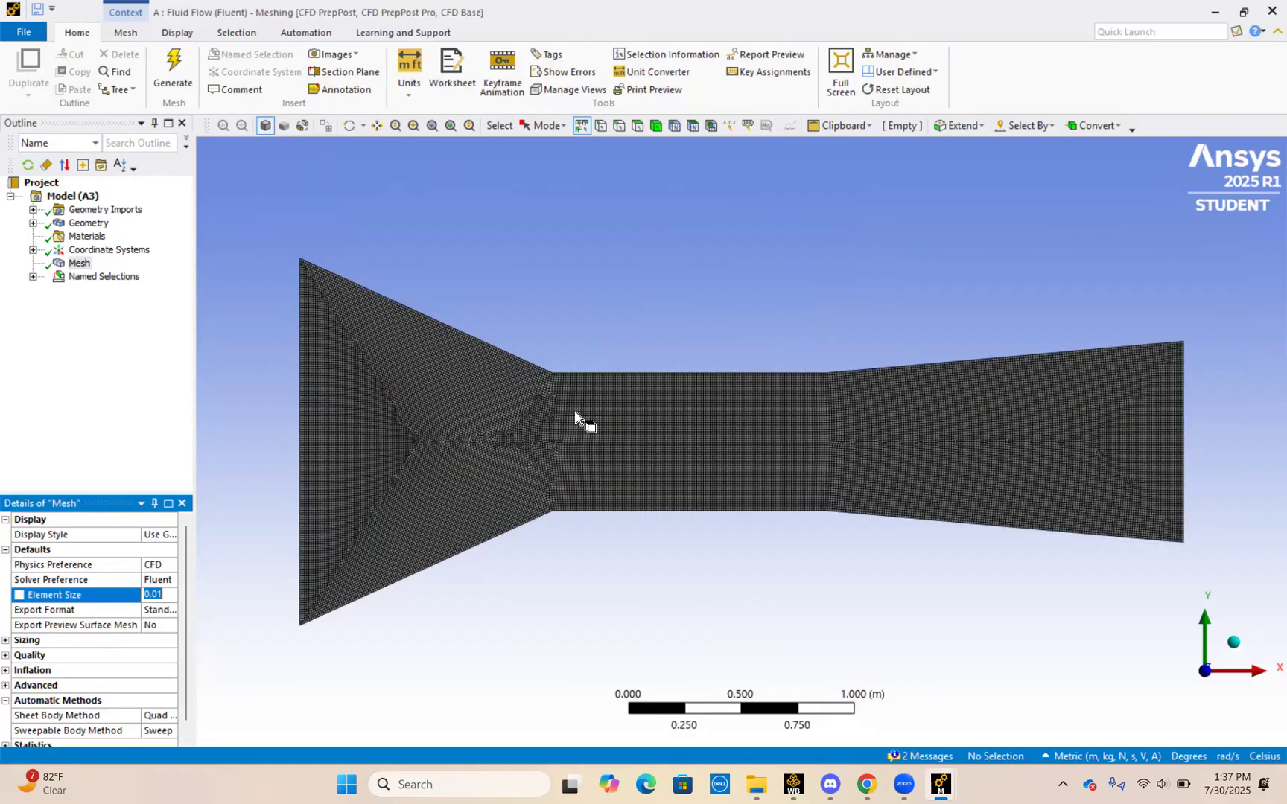
type("0.05")
key("BackSpace")
key("BackSpace")
key("BackSpace")
type("005")
key("Return")
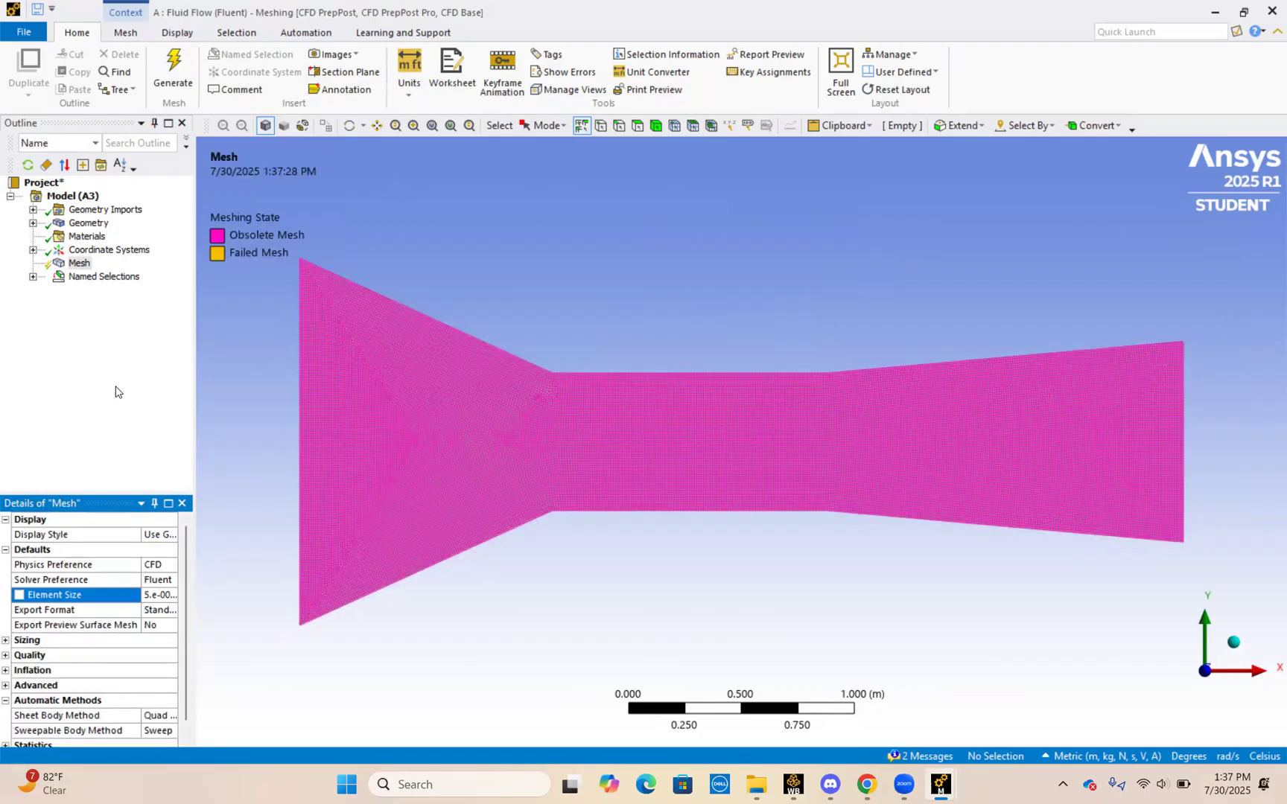
Look over the mesh control types that can be inserted, then regenerate the wind tunnel mesh.
right_click(74, 265)
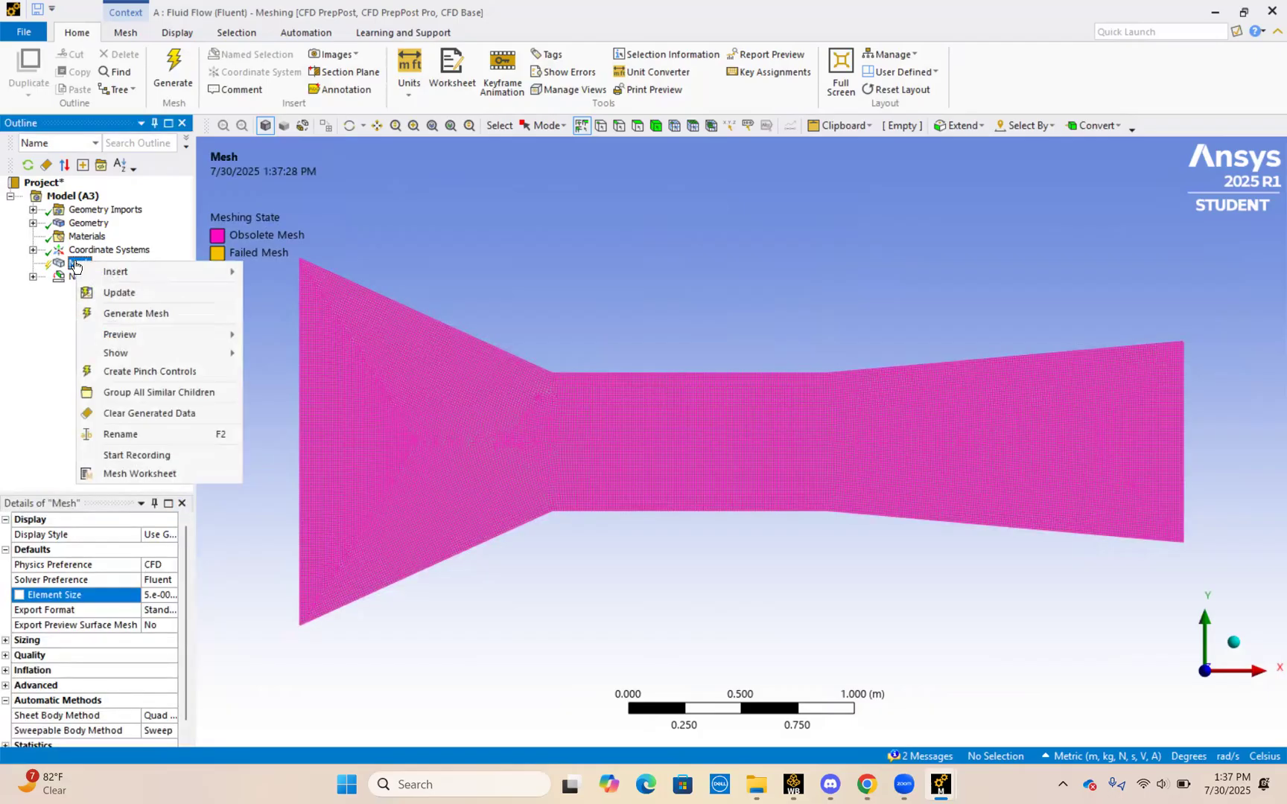
mouse_move(116, 272)
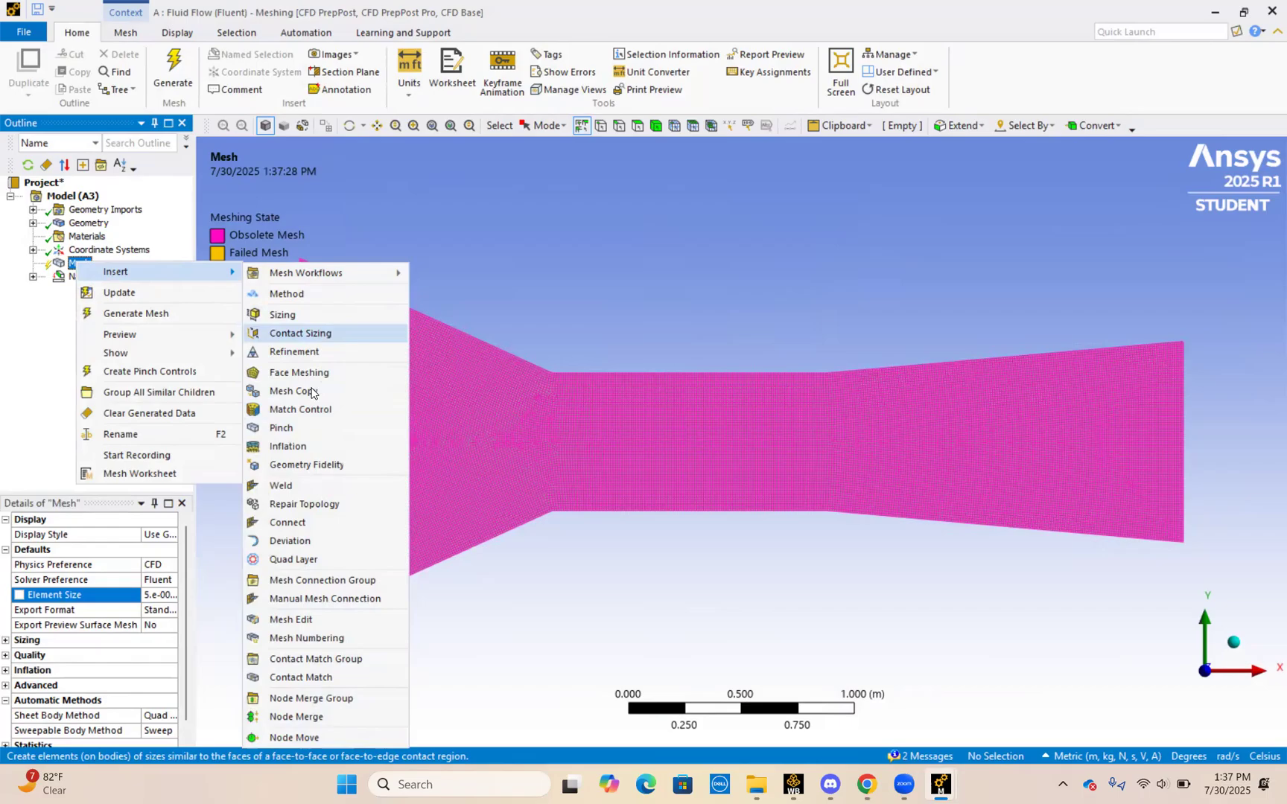
left_click(503, 329)
right_click(504, 330)
left_click(253, 430)
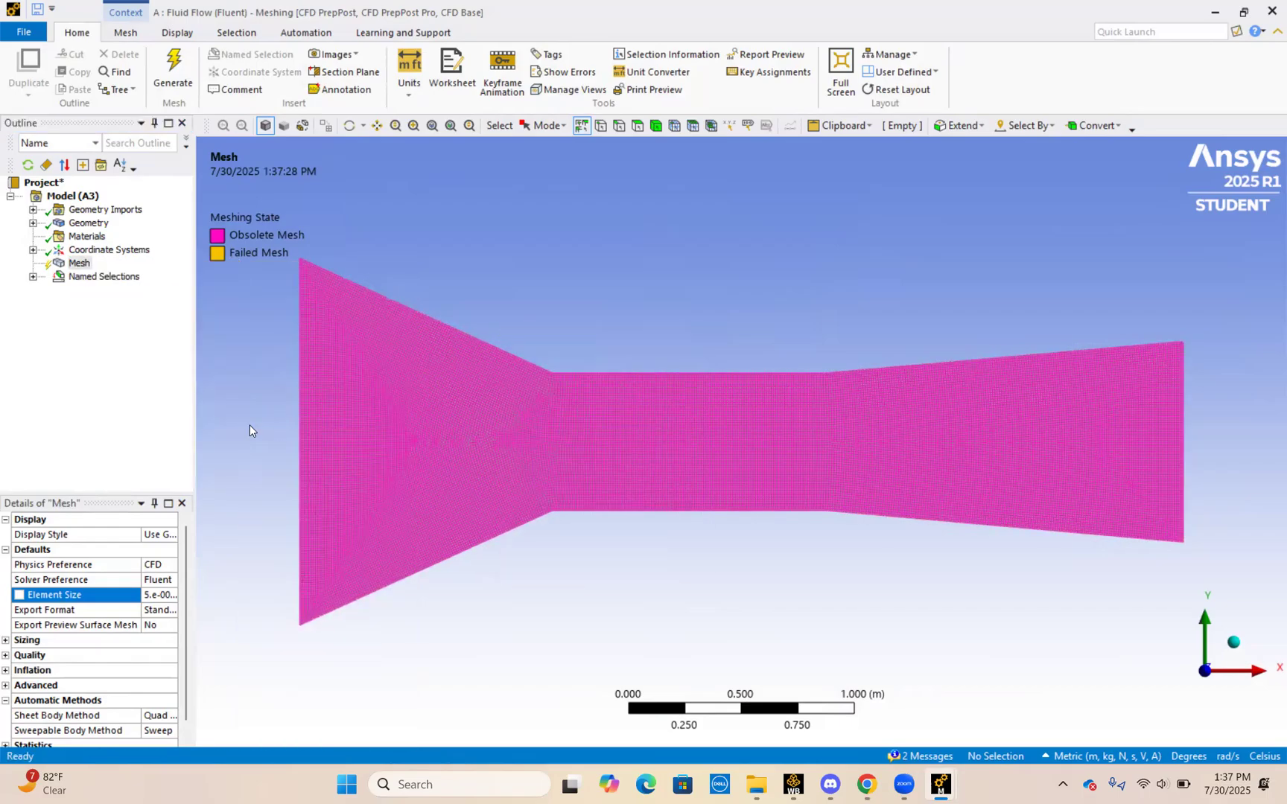
left_click(177, 80)
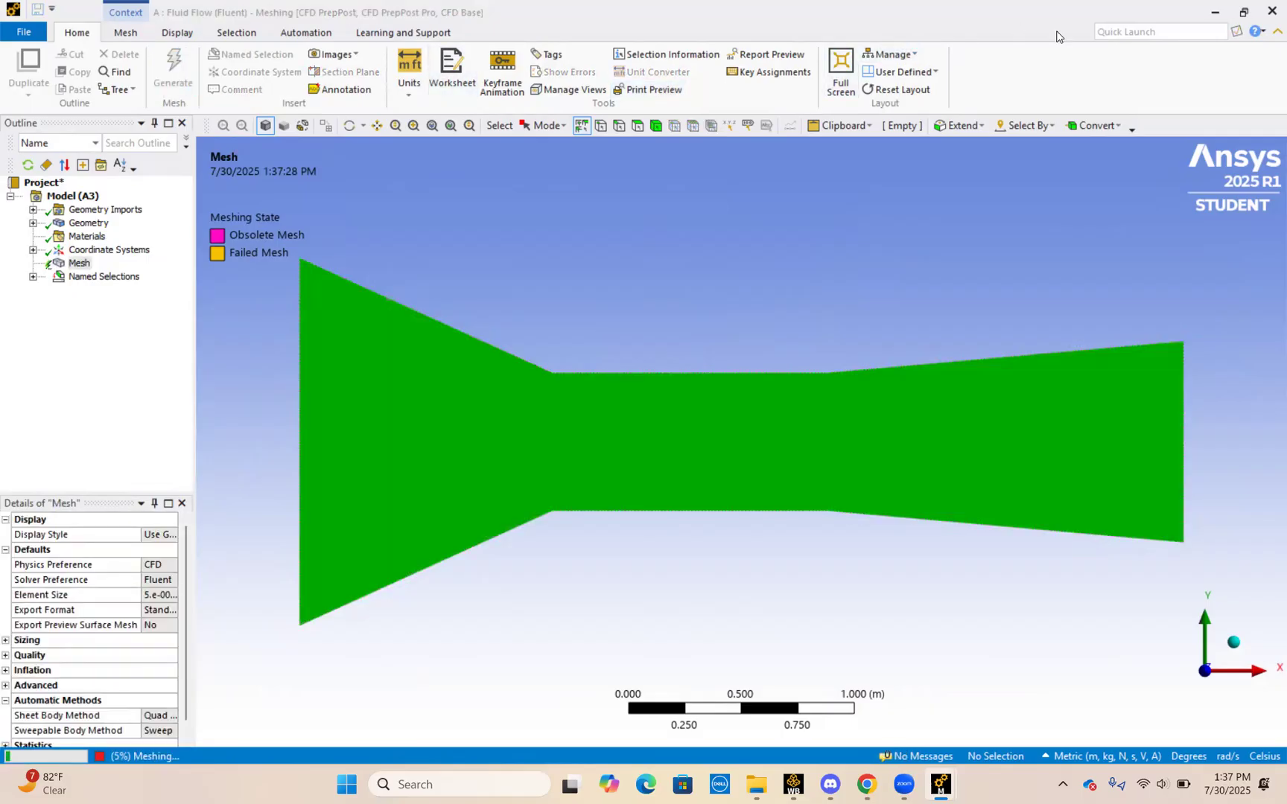
left_click(1059, 37)
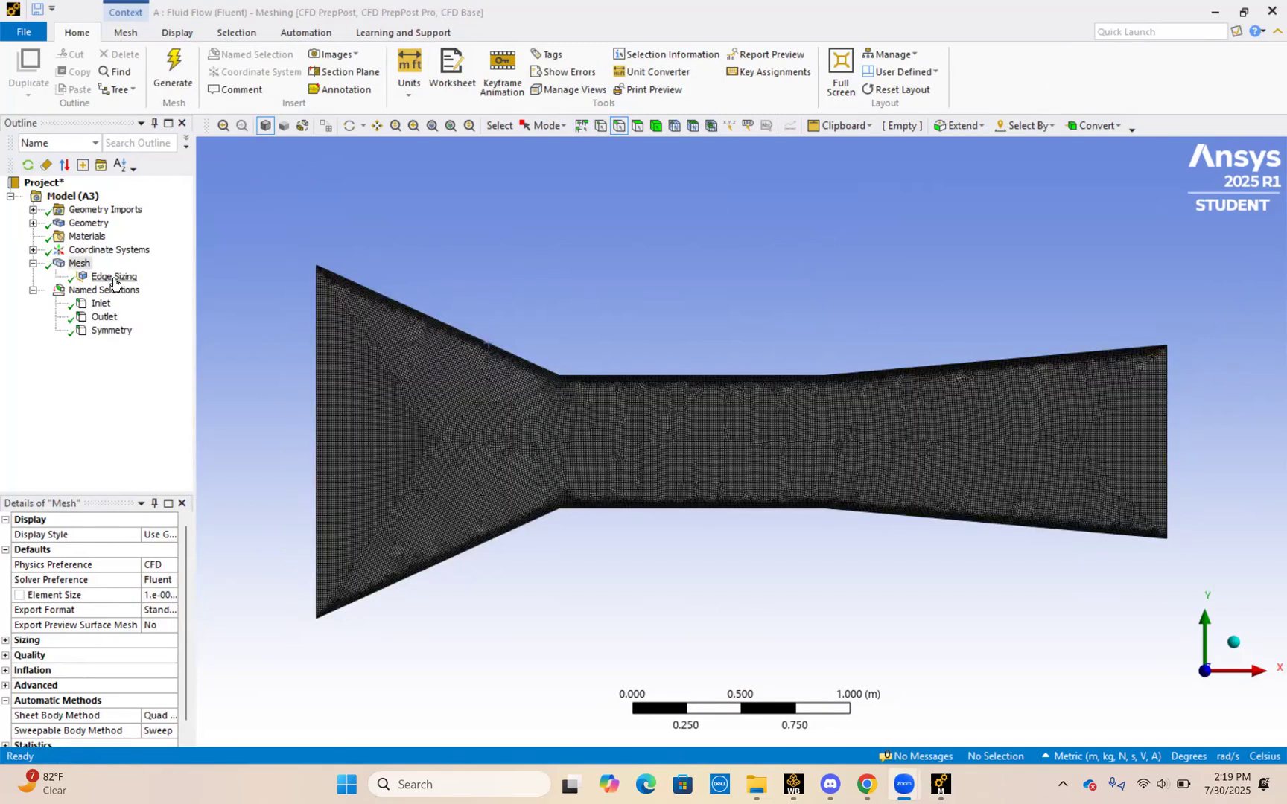
Review the Edge Sizing control's scoped wall edges and element size, then display the full mesh again.
left_click(114, 281)
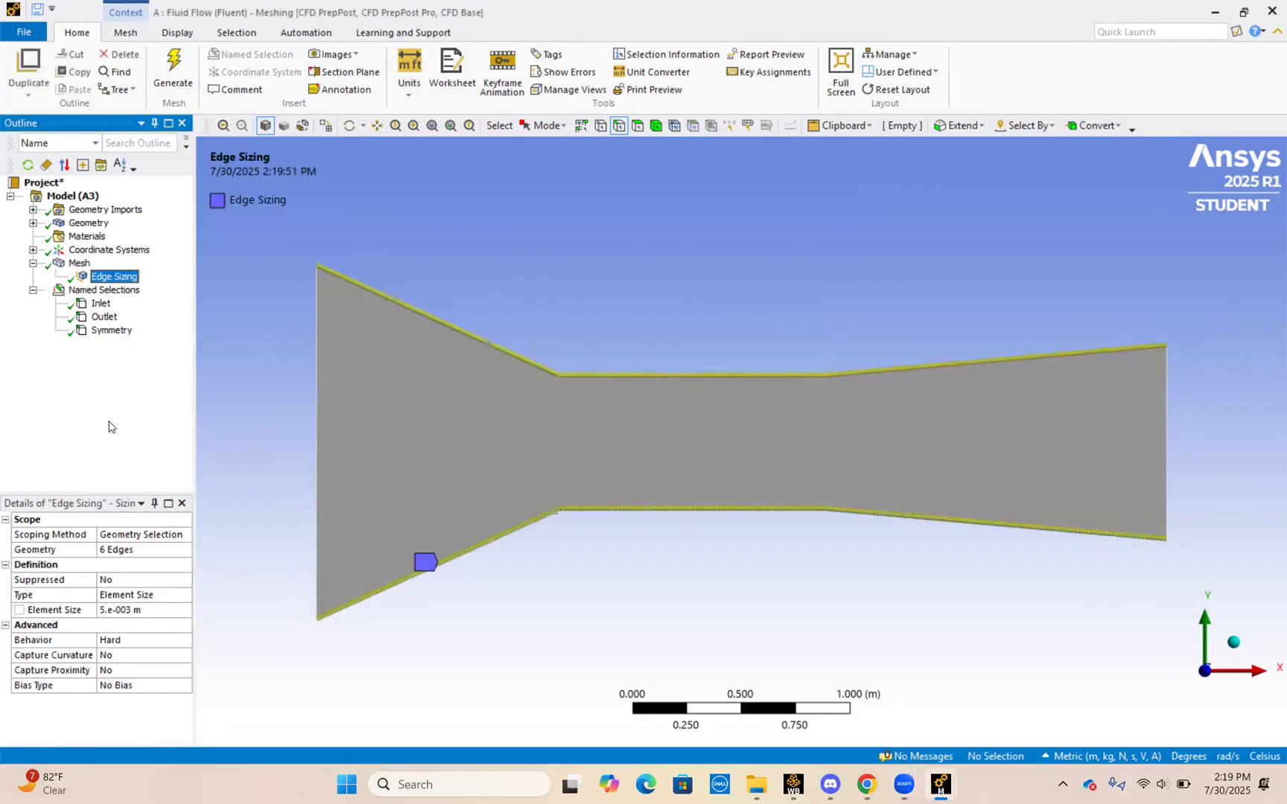
left_click(138, 611)
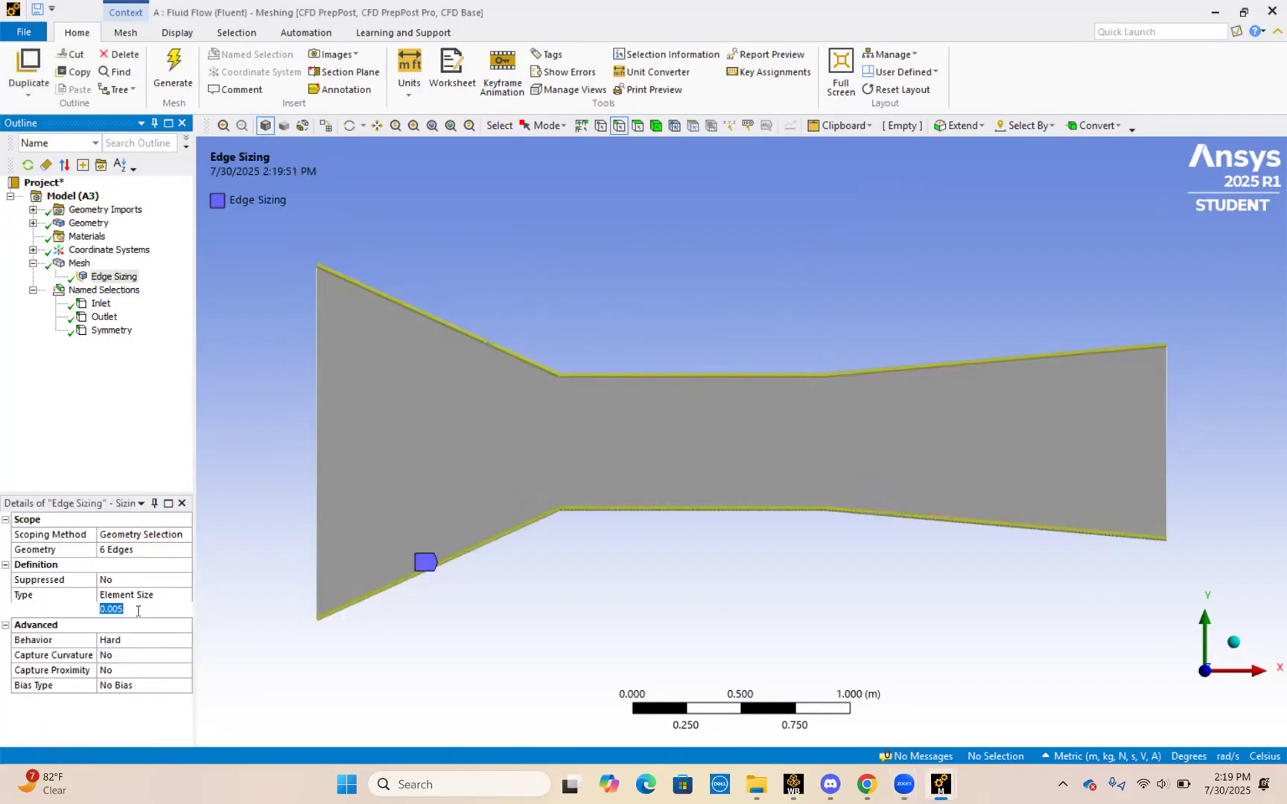
left_click(201, 648)
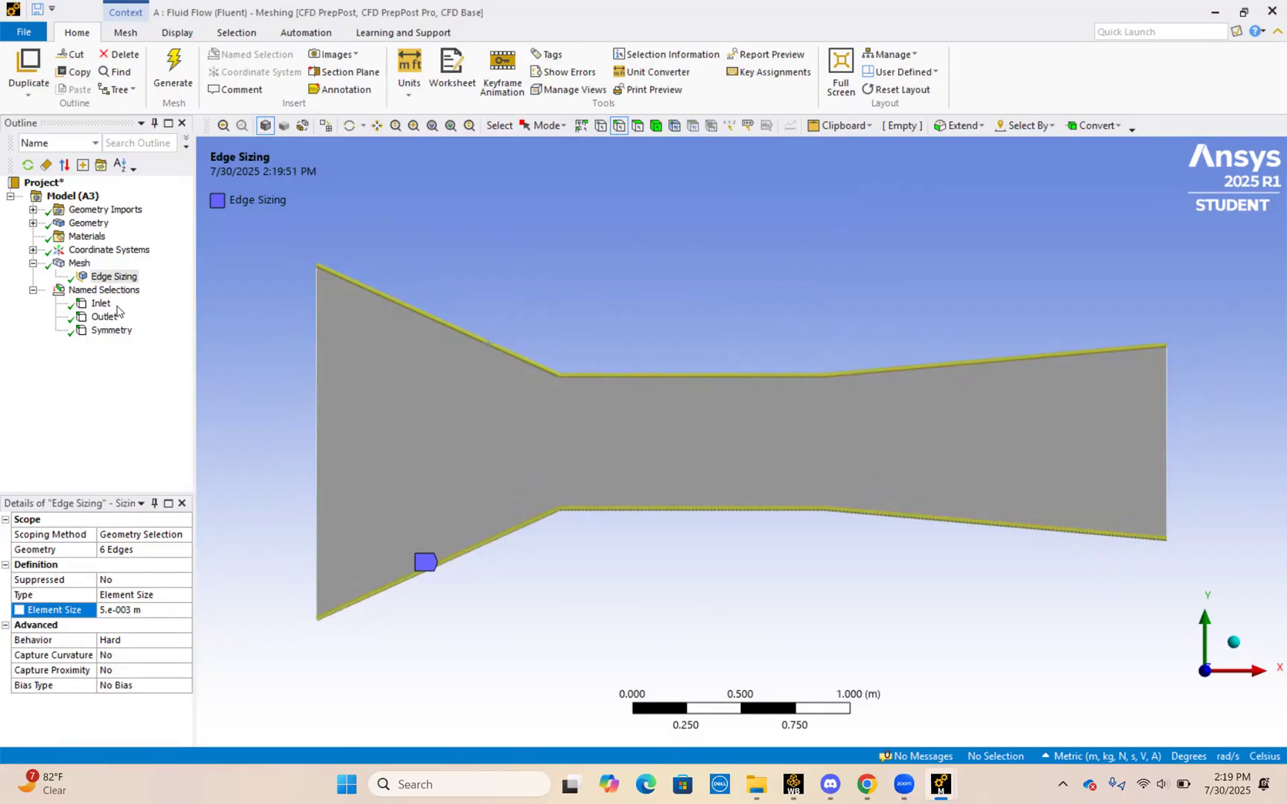
left_click(80, 263)
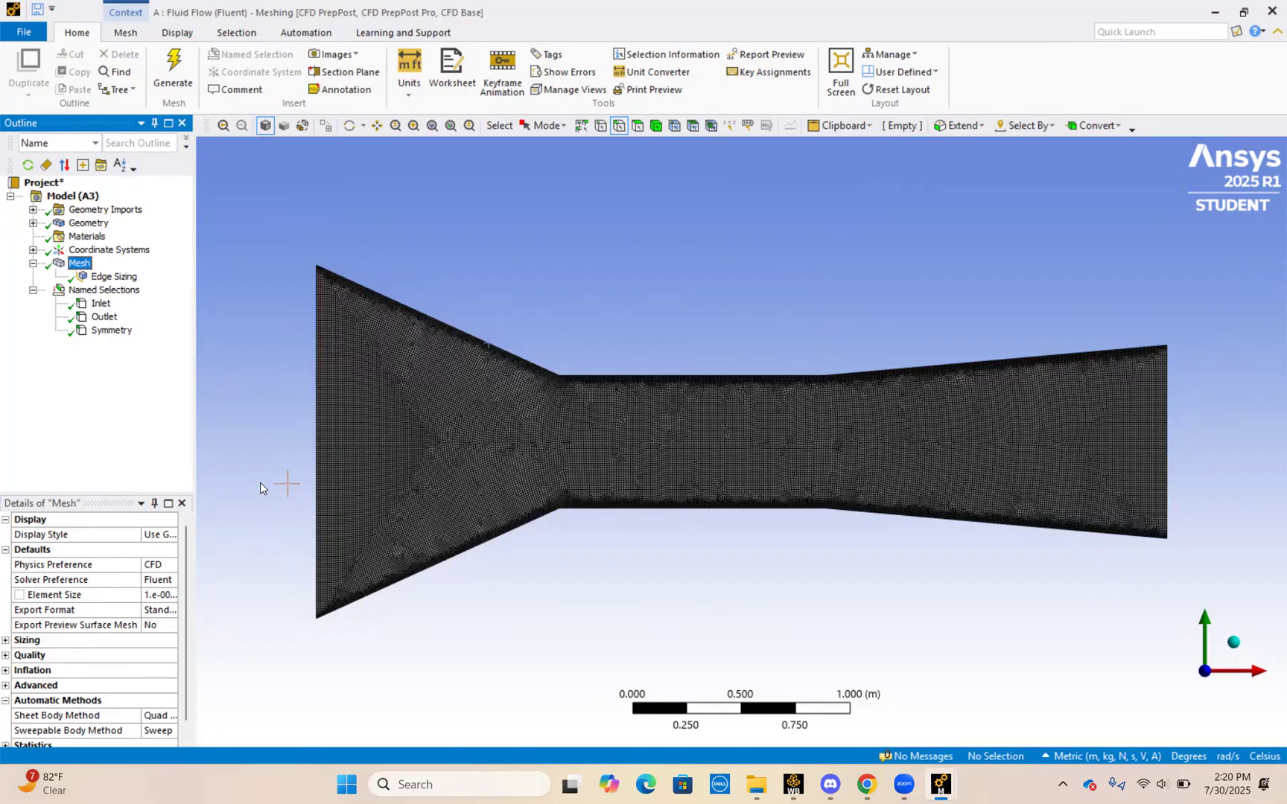
left_click(315, 451)
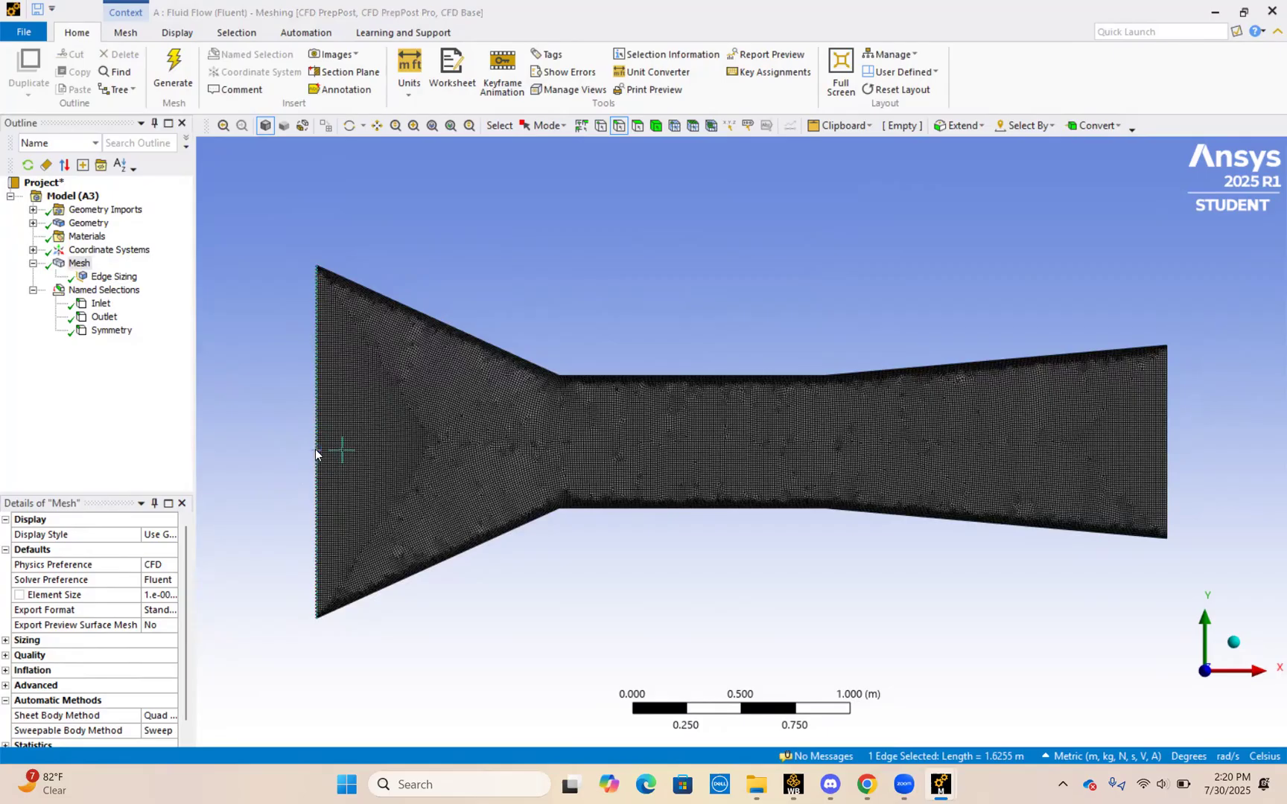
key("n")
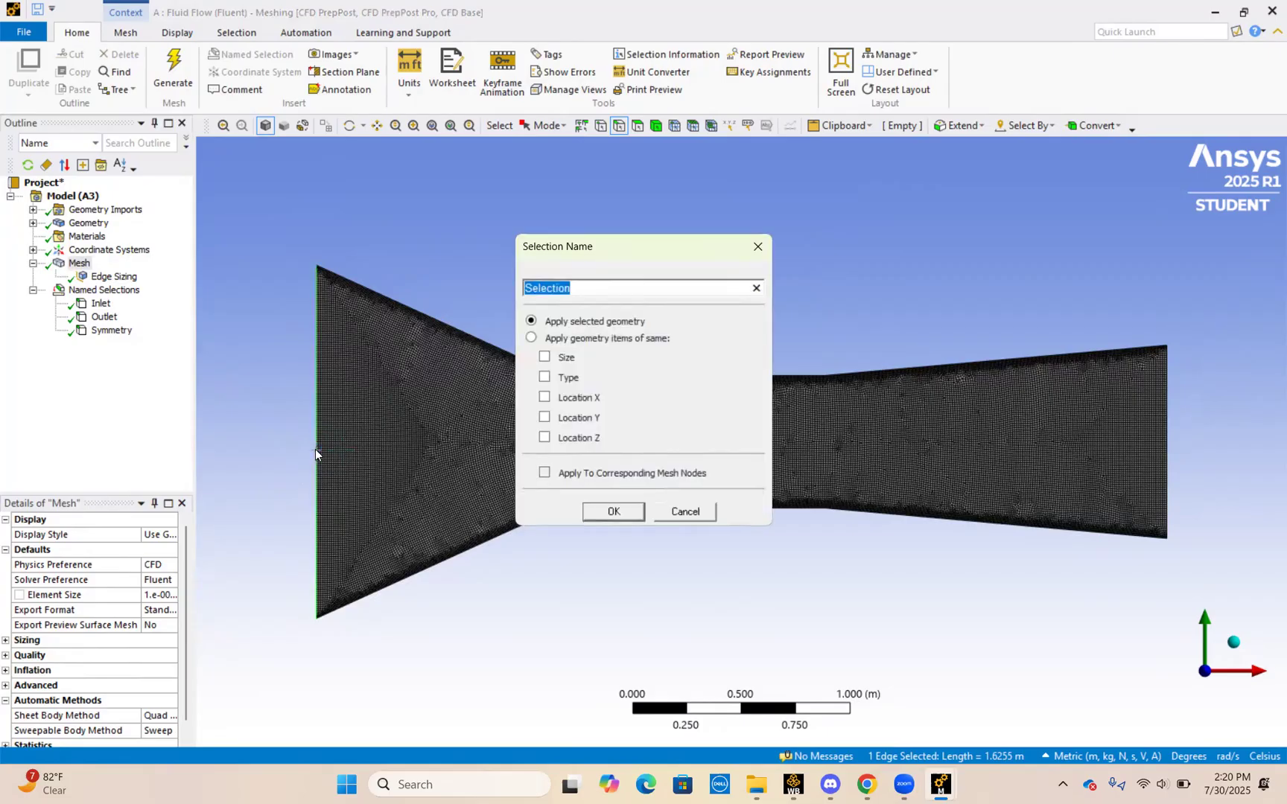
left_click(757, 246)
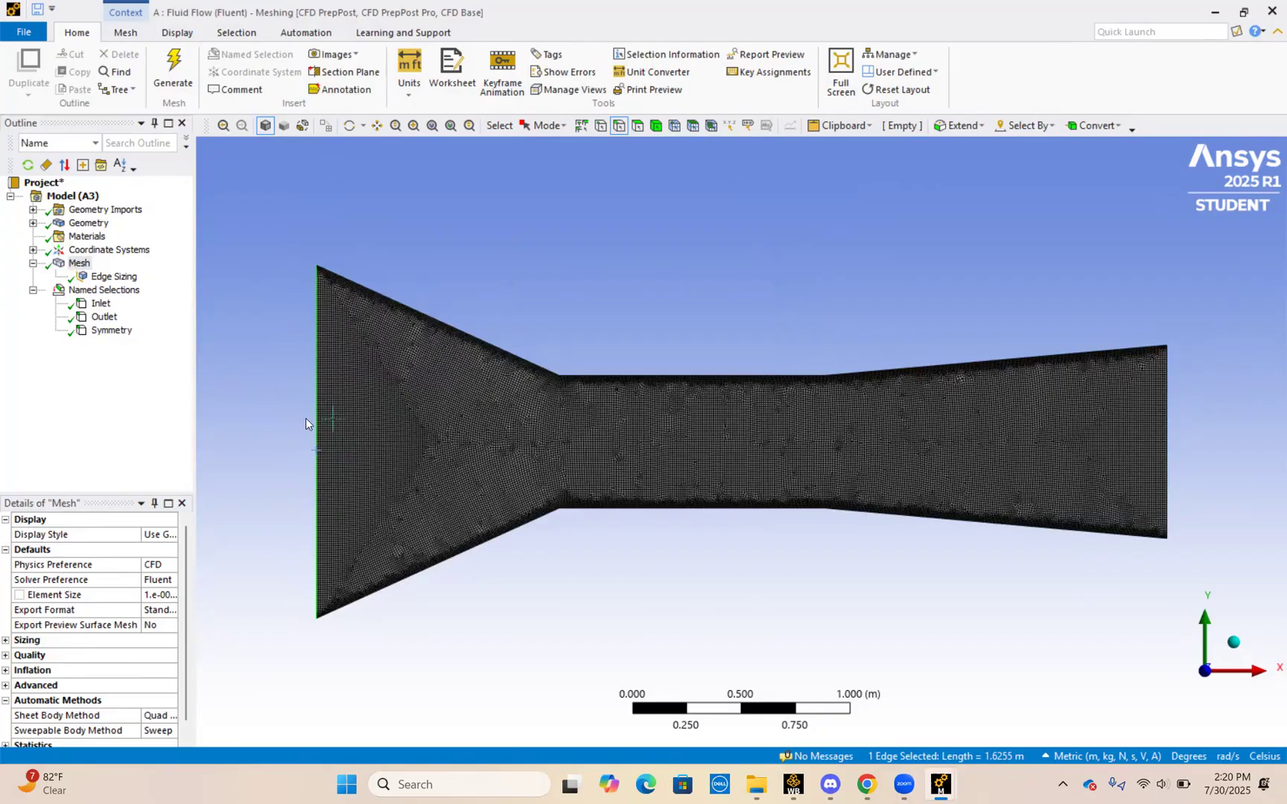
Review which tunnel edges belong to the Inlet, Outlet and Symmetry named selections.
left_click(102, 304)
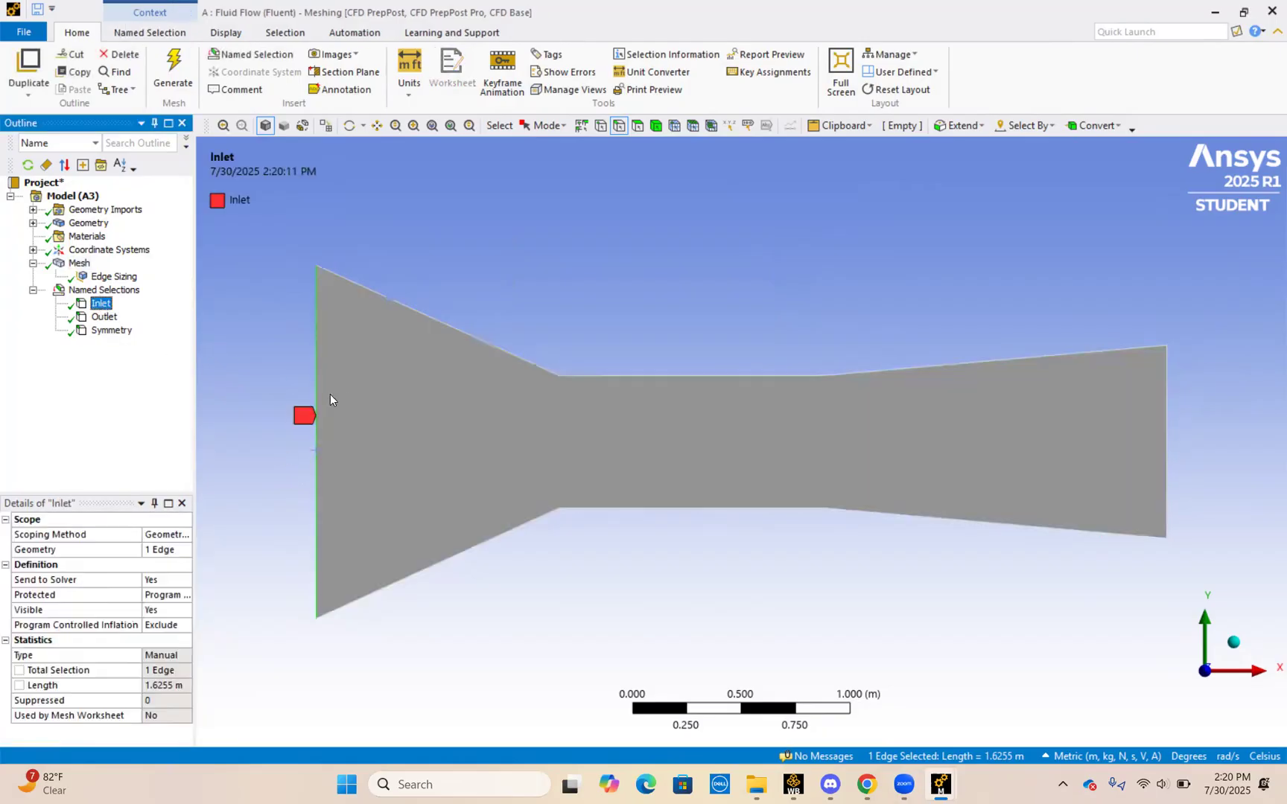
left_click(102, 316)
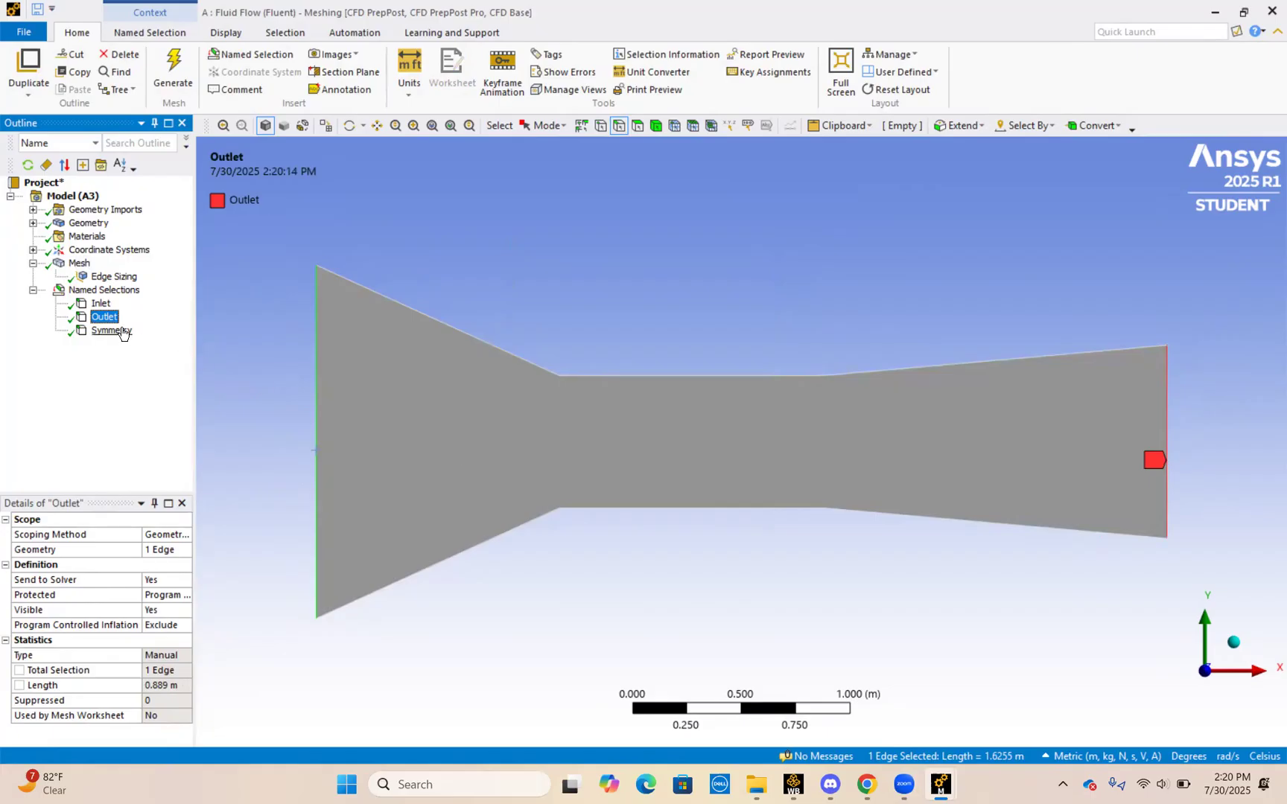
left_click(115, 330)
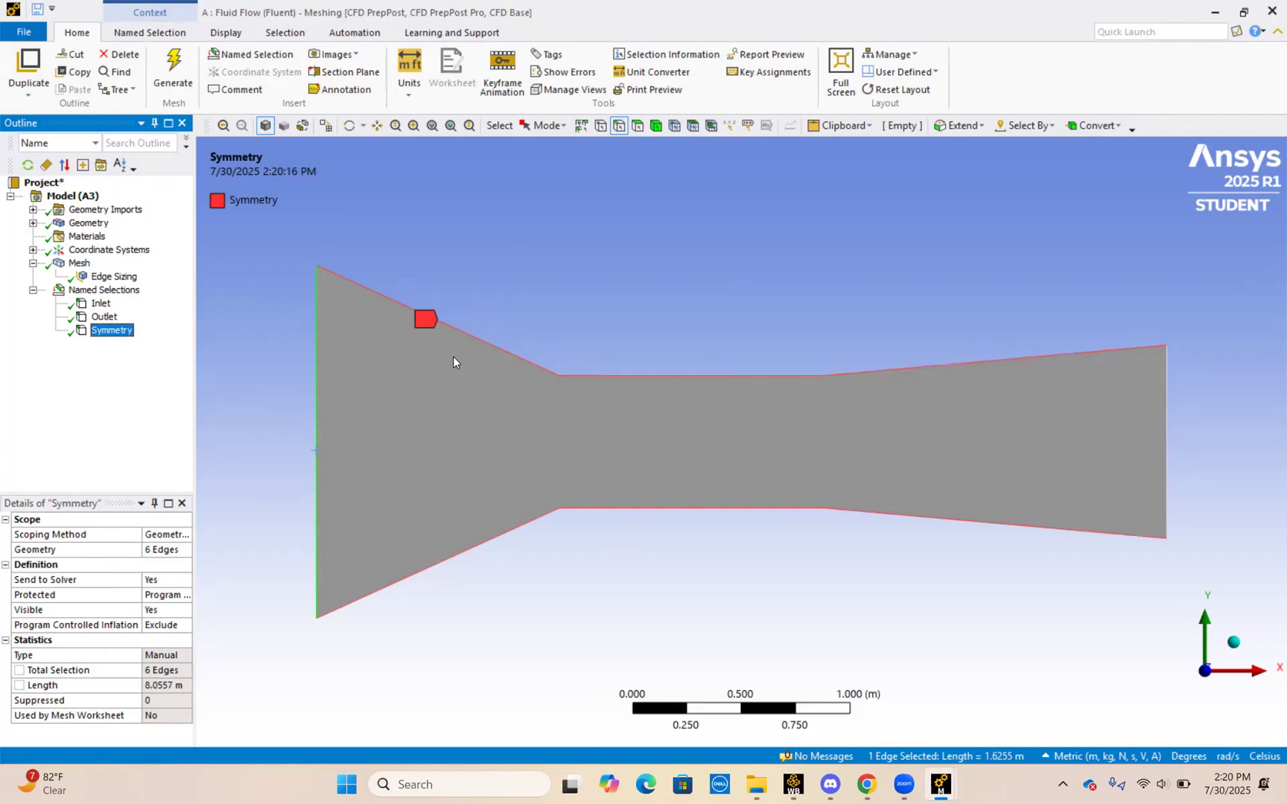
Return to Workbench and update the Mesh cell of the Fluid Flow (Fluent) system.
left_click(1242, 11)
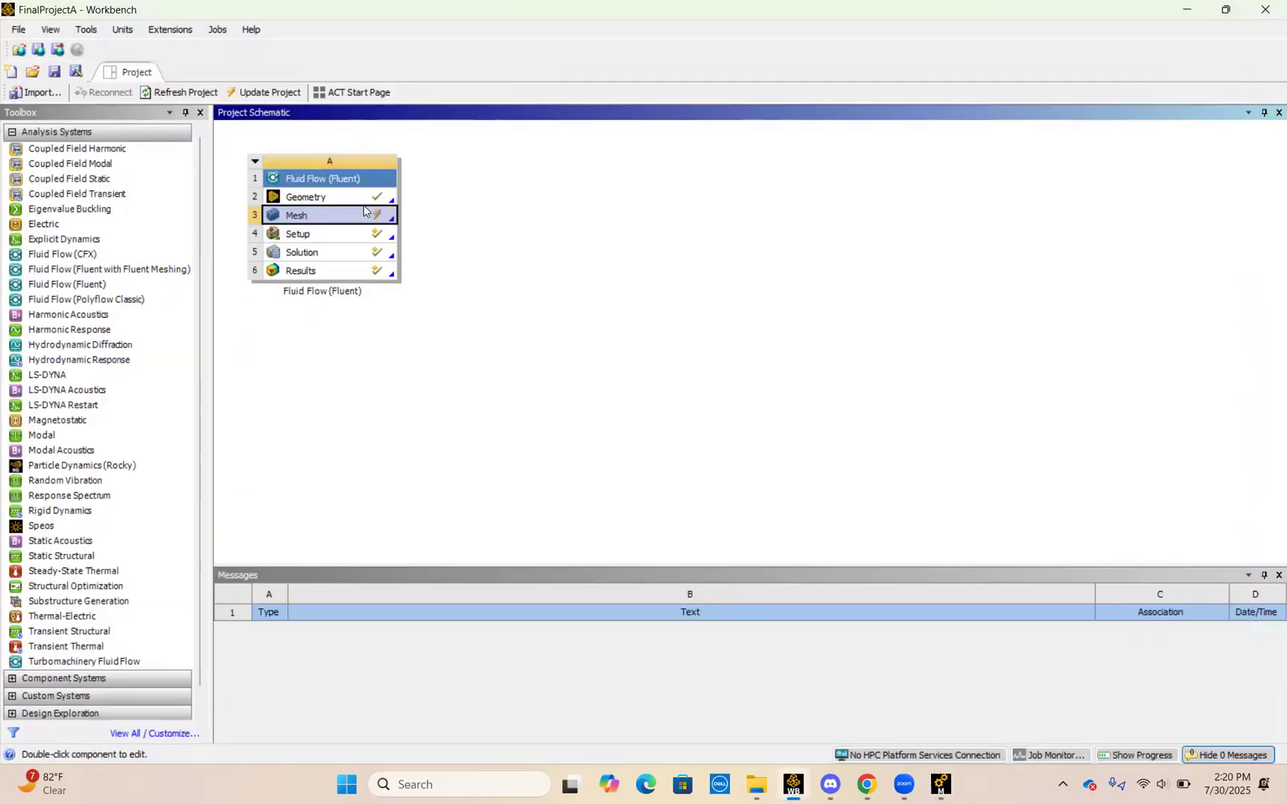
right_click(349, 213)
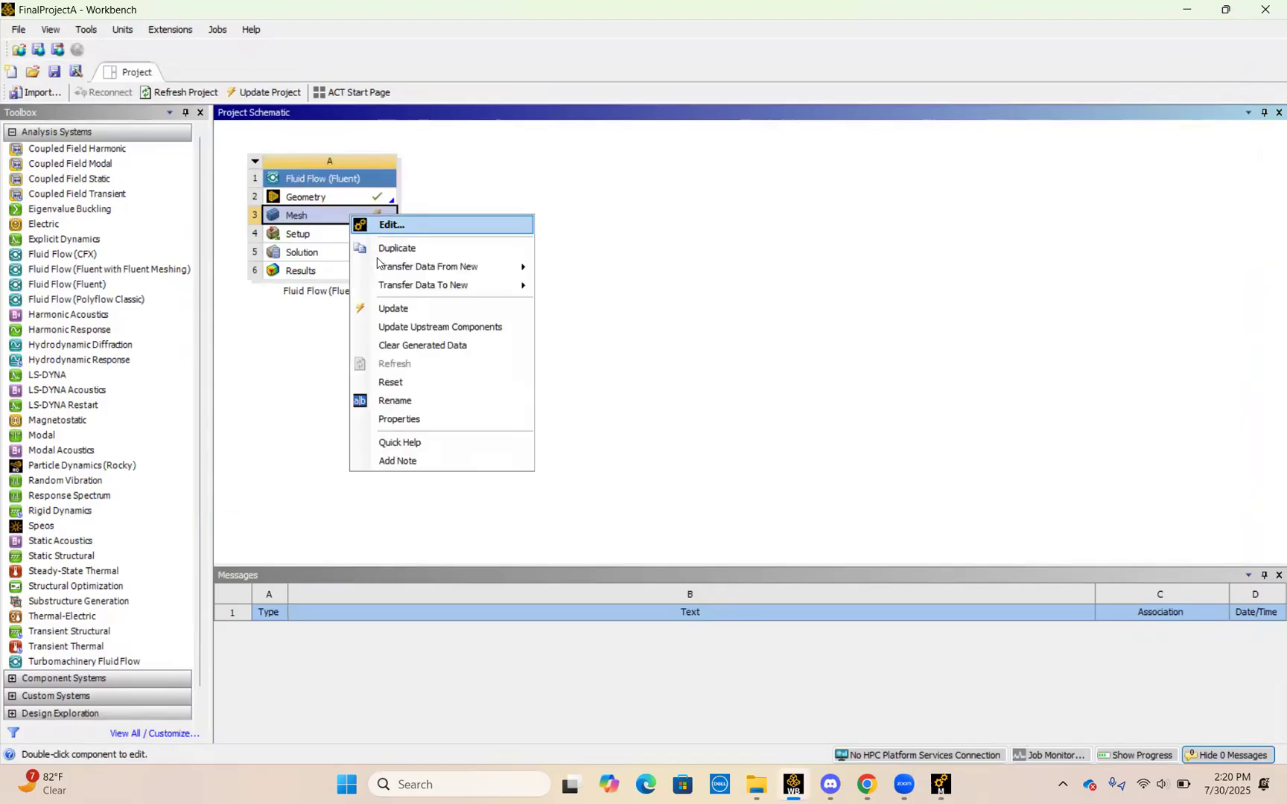
left_click(393, 306)
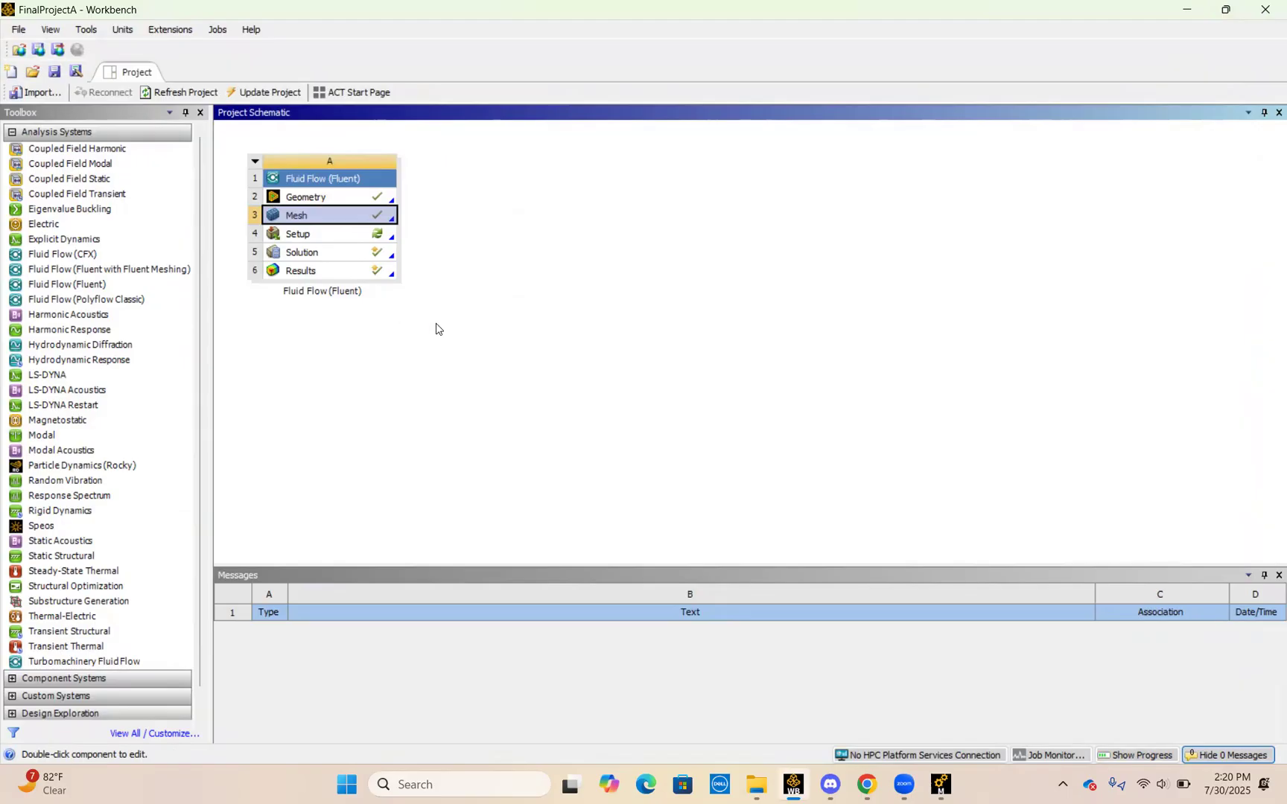
Open Setup with the new mesh loaded, start Fluent in double precision with 4 solver processes, and dismiss the behavioral changes notice.
double_click(327, 232)
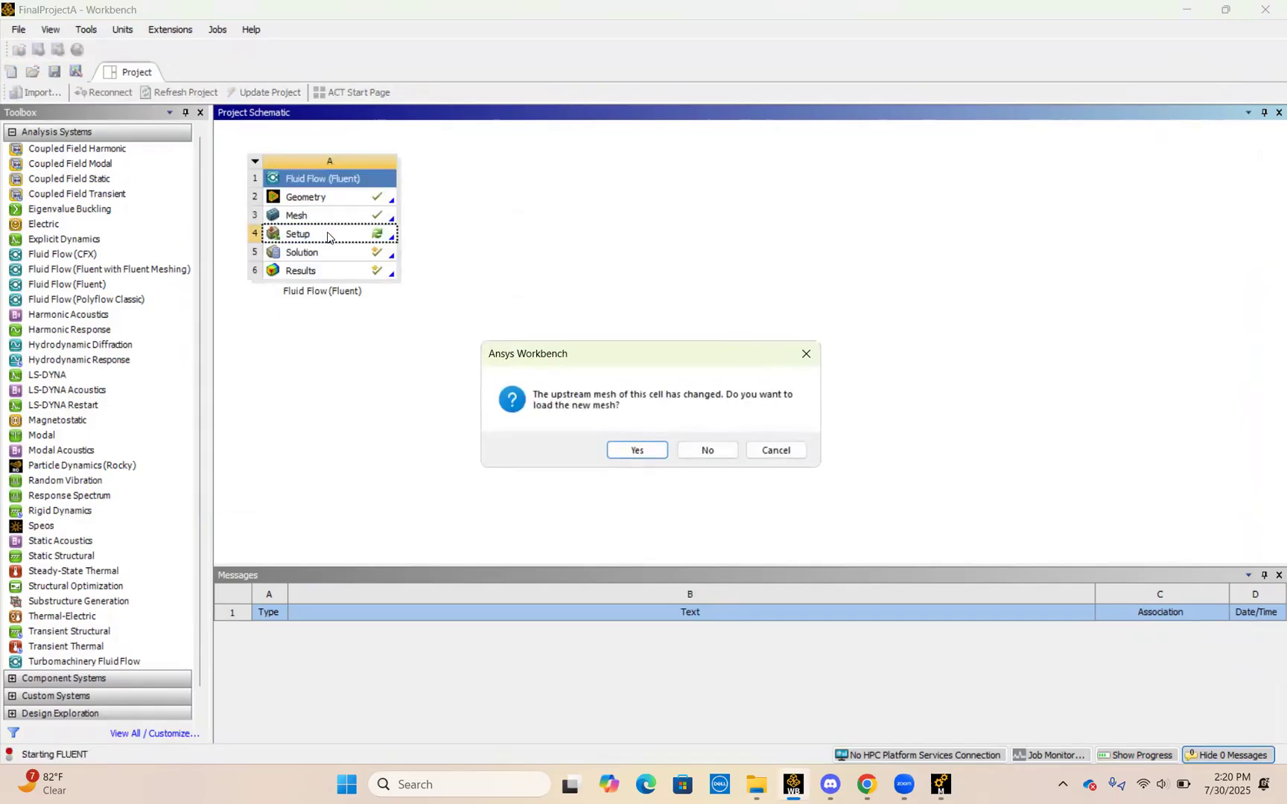
left_click(629, 450)
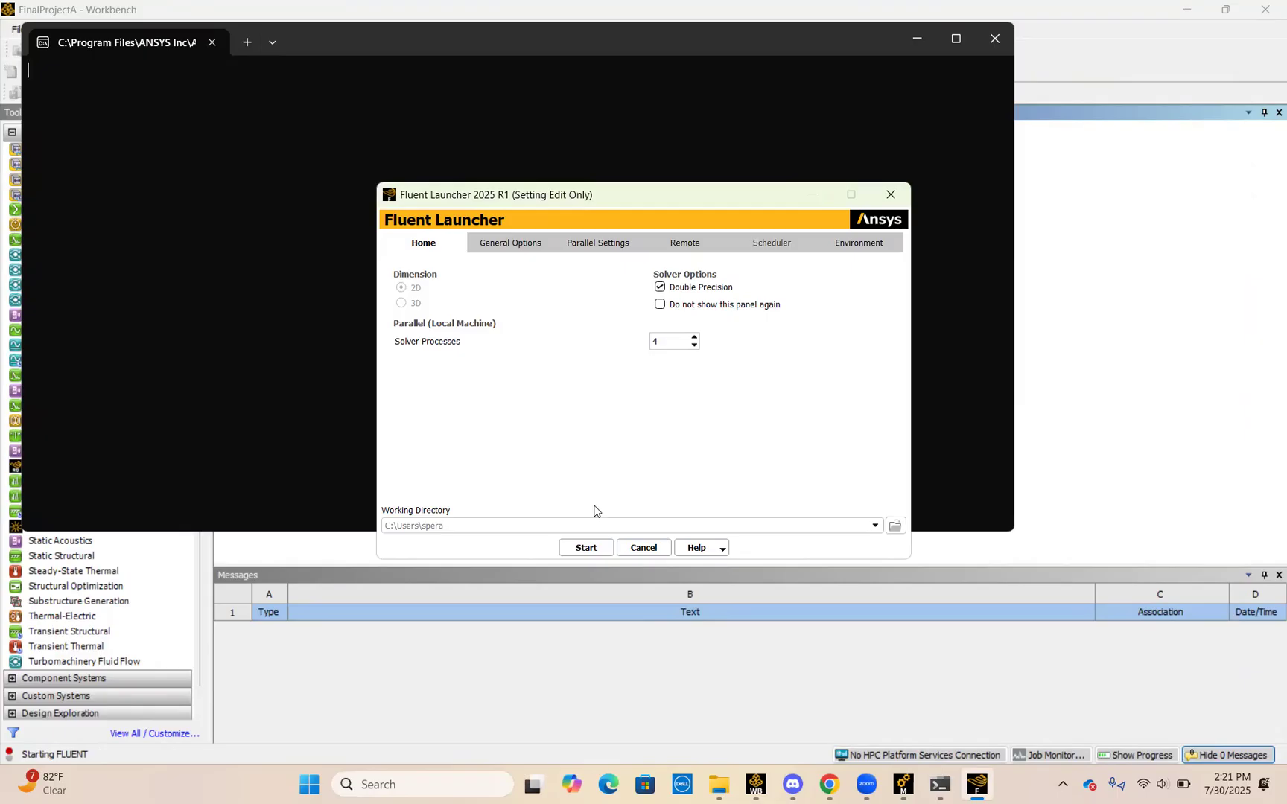
left_click(586, 548)
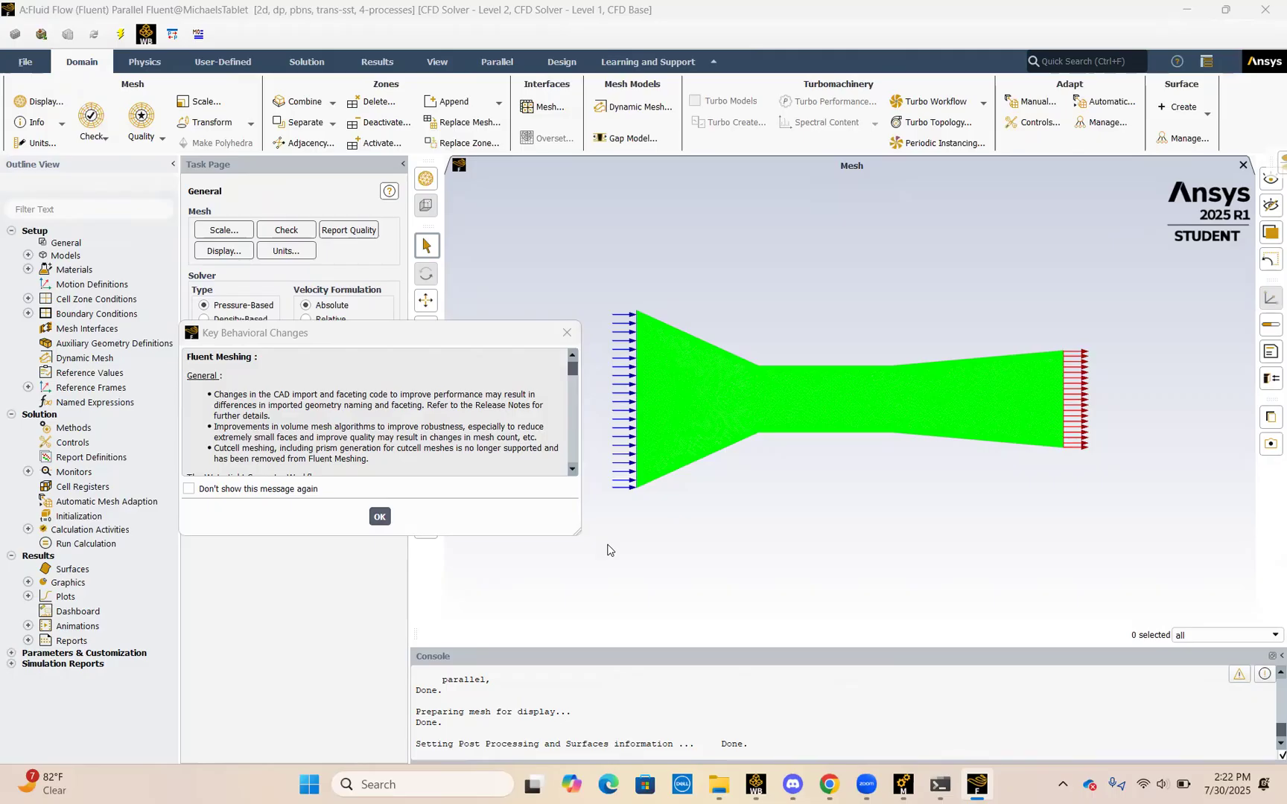
left_click(380, 516)
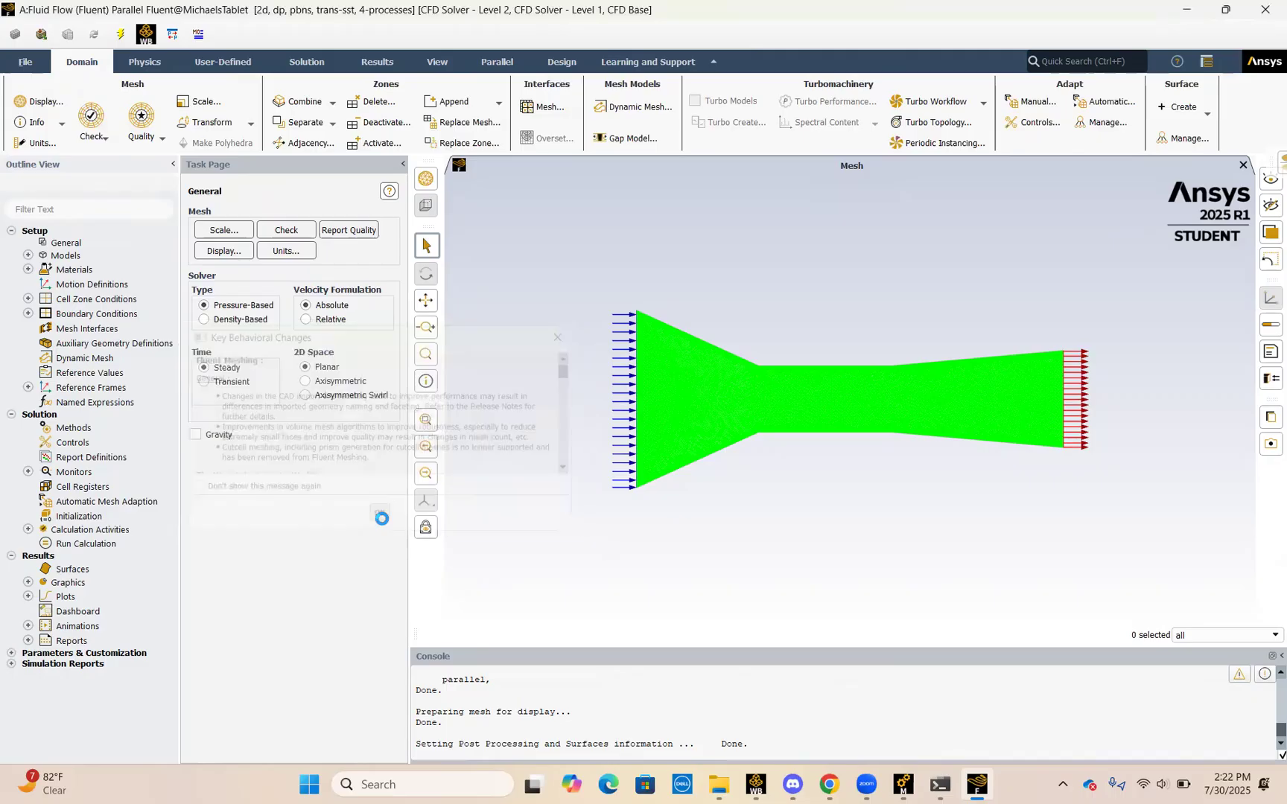
Set the viscous model to k-omega (2 eqn) with the SST option.
left_click(28, 255)
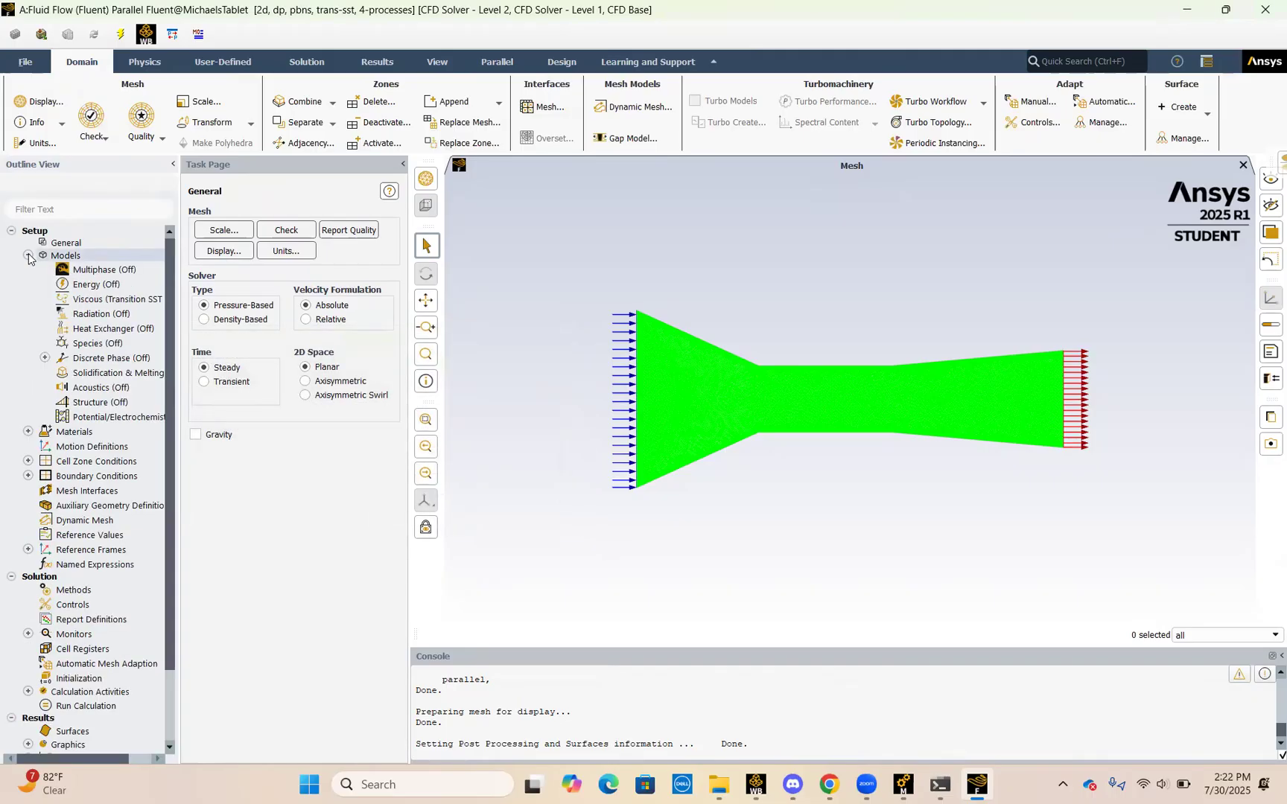
double_click(96, 299)
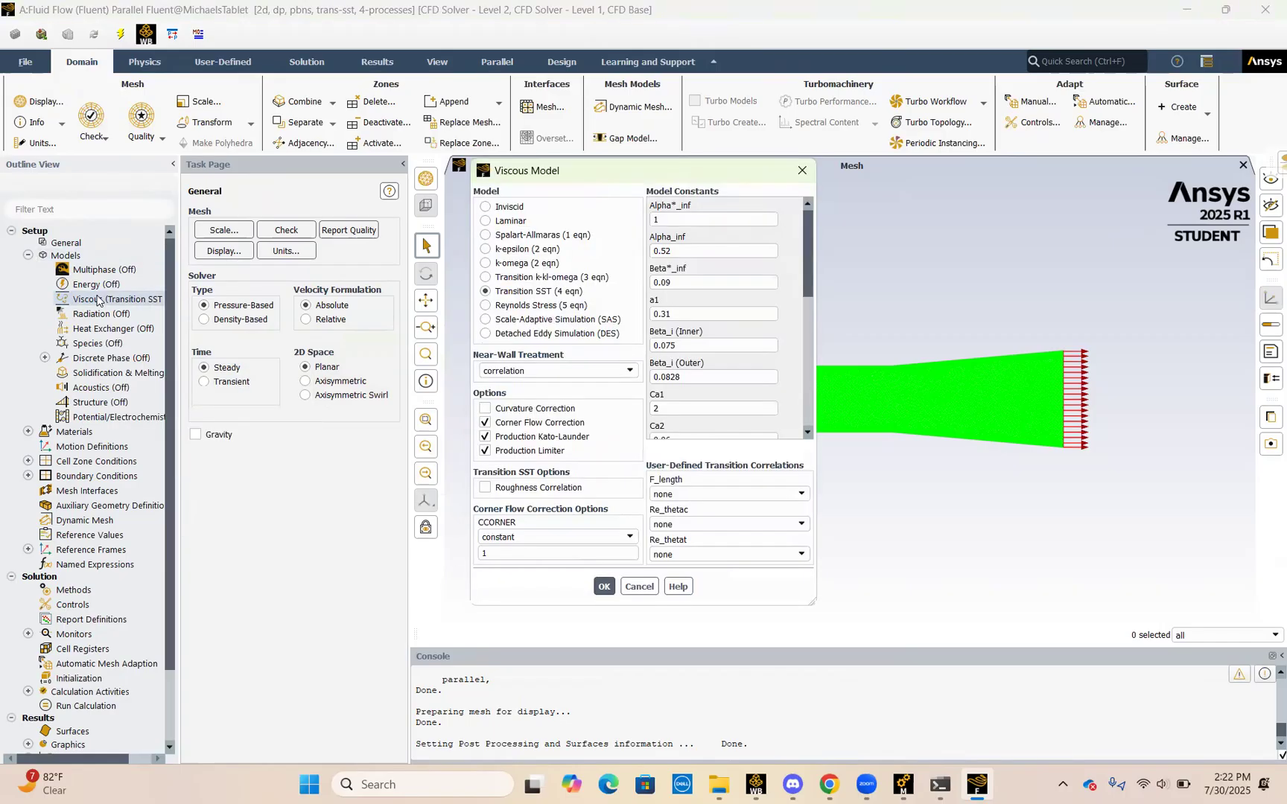
left_click(528, 265)
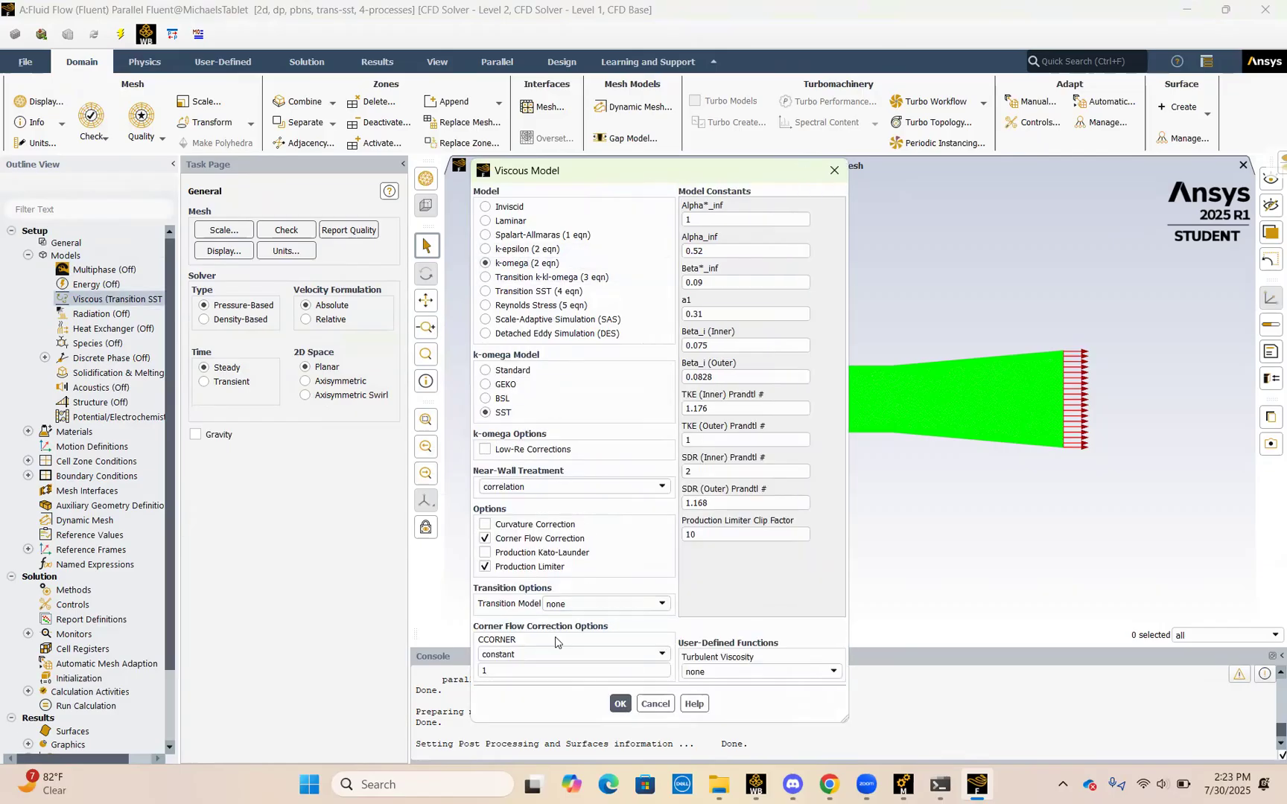
left_click(620, 704)
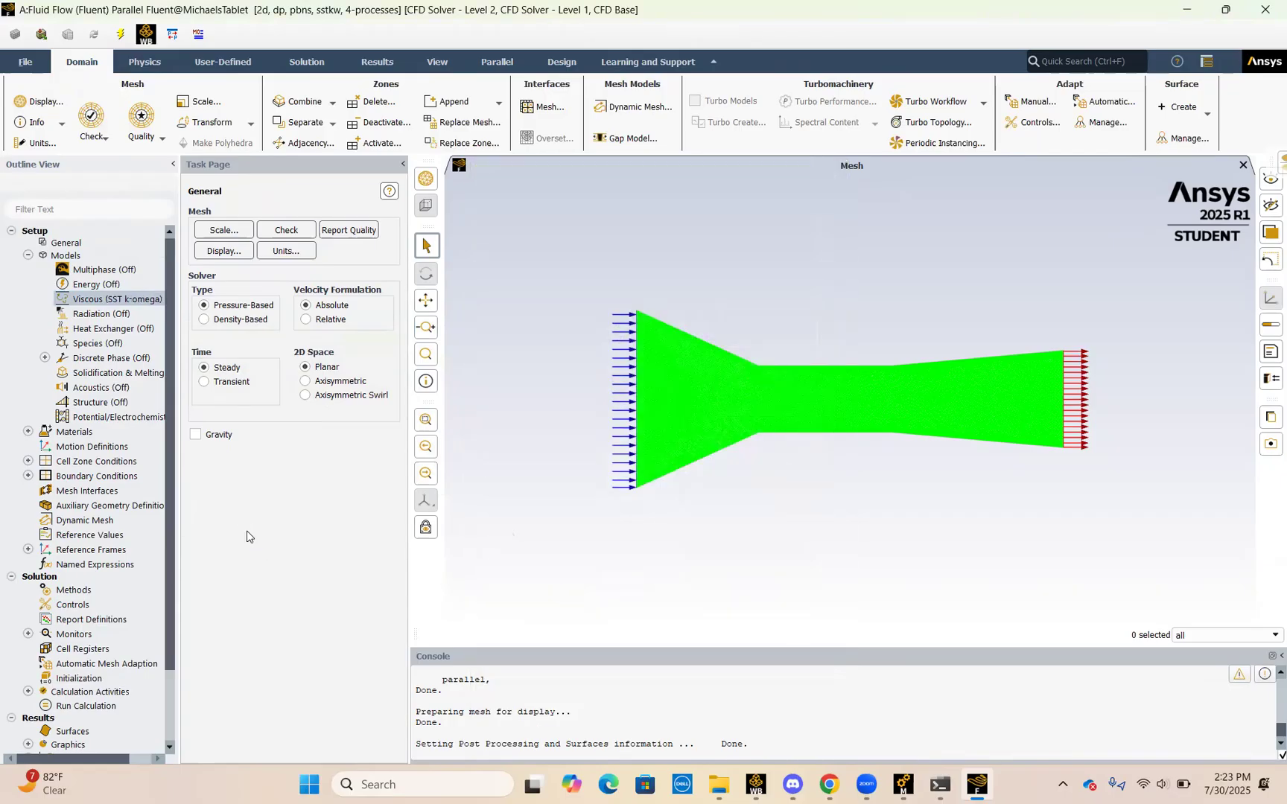
left_click(28, 256)
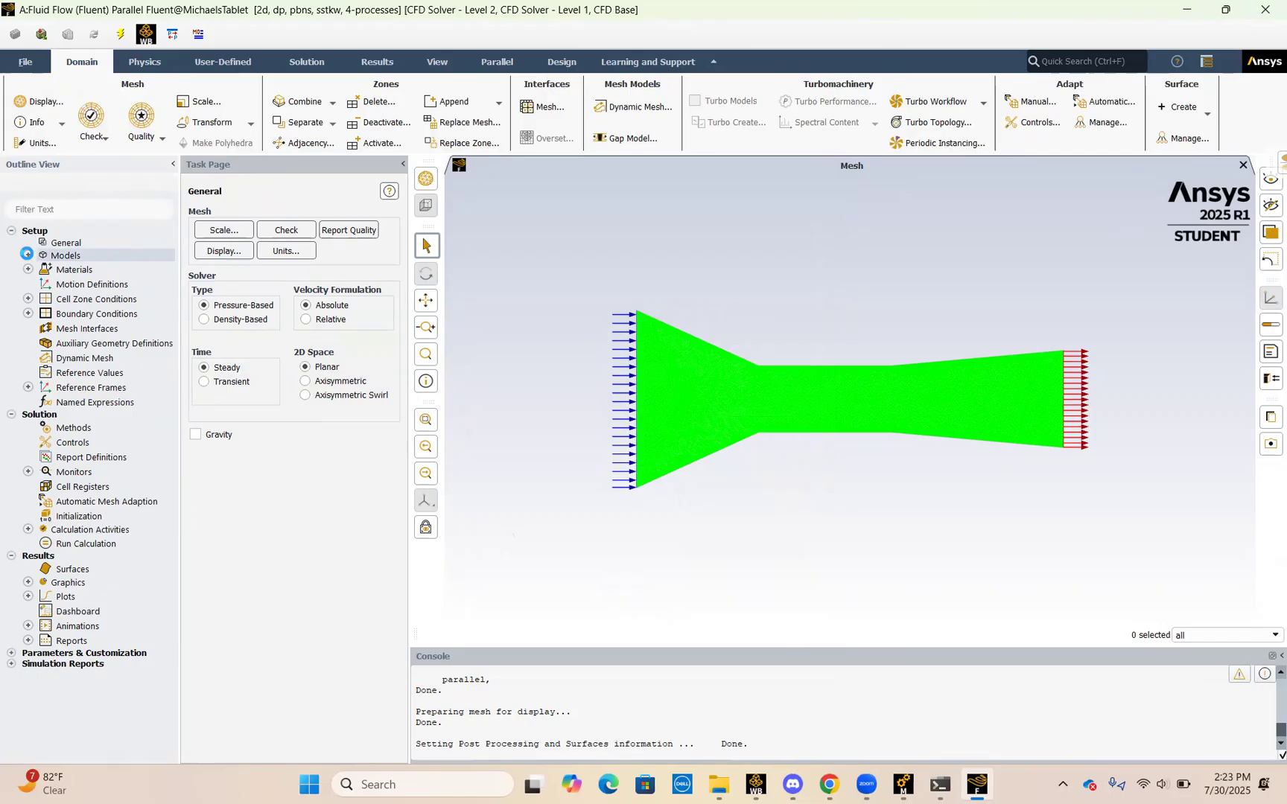
Check which fluid material is defined in the setup, leaving air unedited.
left_click(28, 270)
left_click(45, 284)
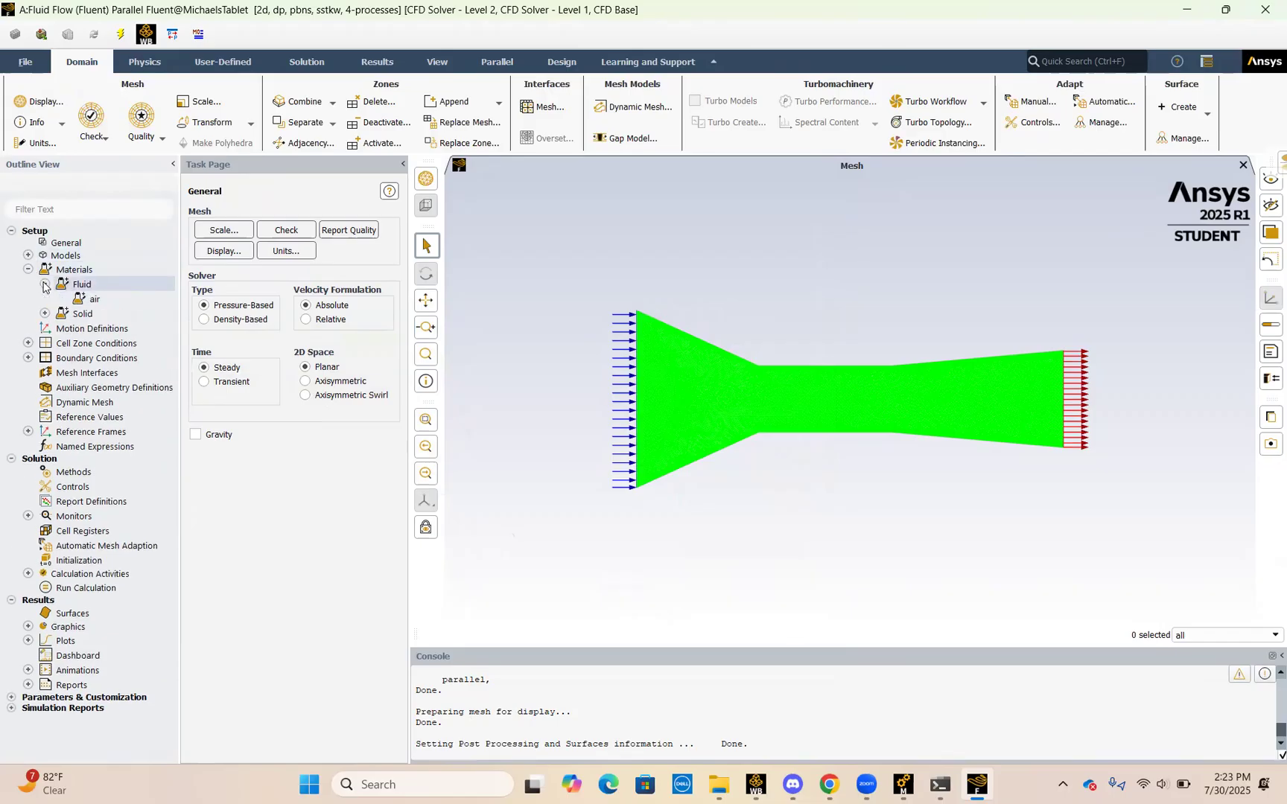
left_click(88, 299)
right_click(88, 299)
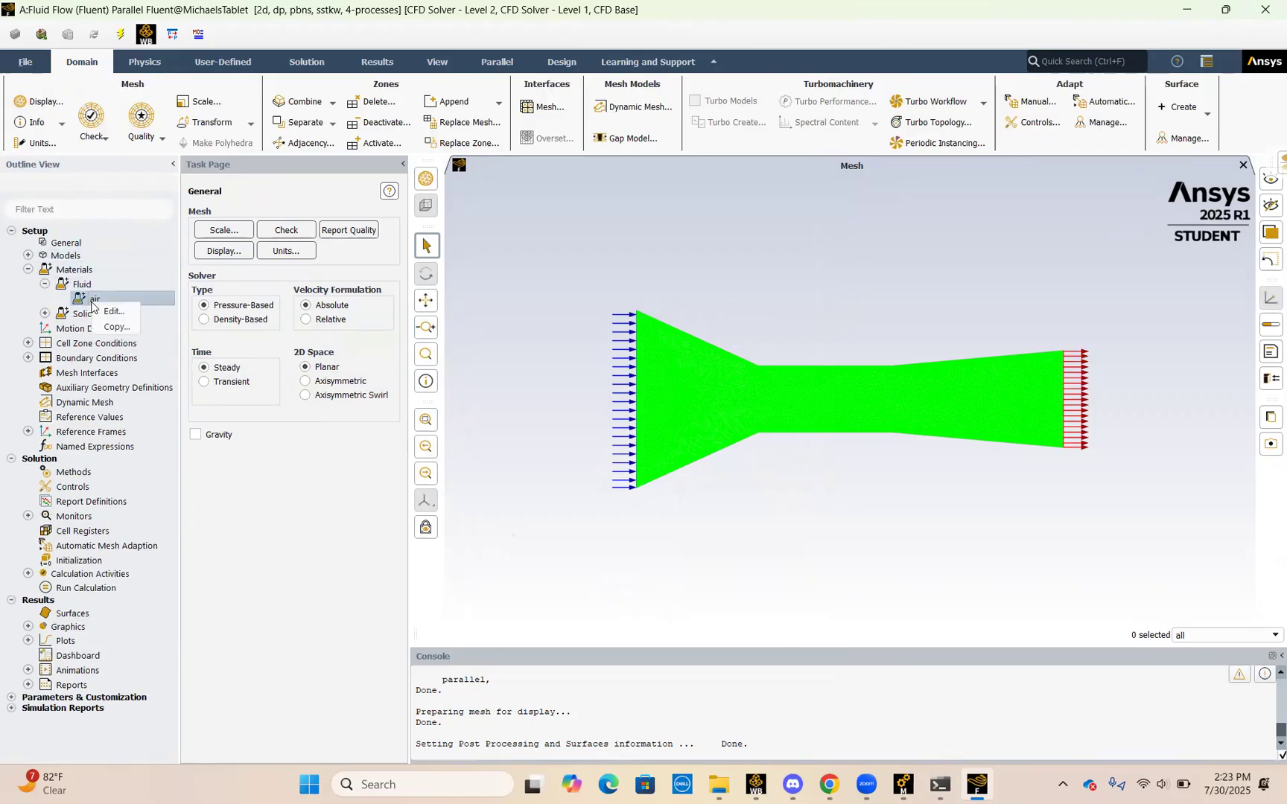
left_click(2, 306)
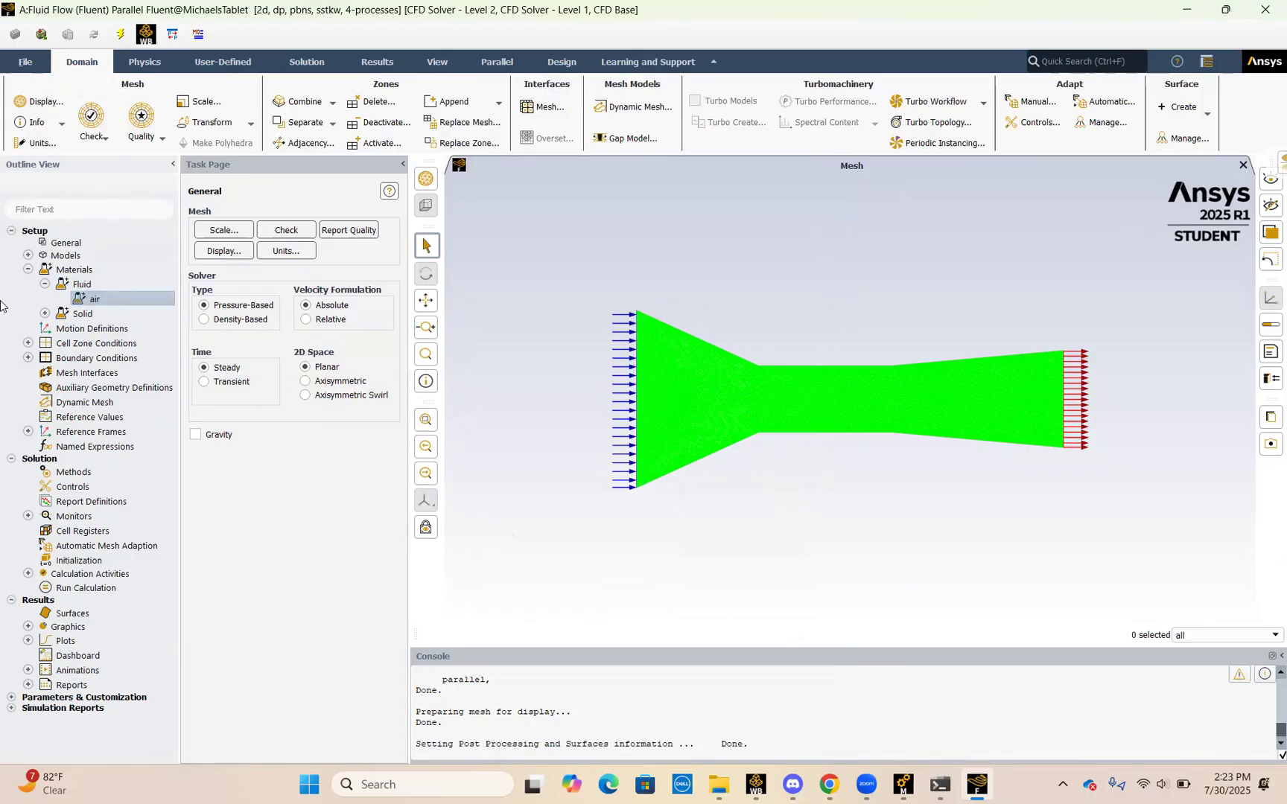
left_click(28, 269)
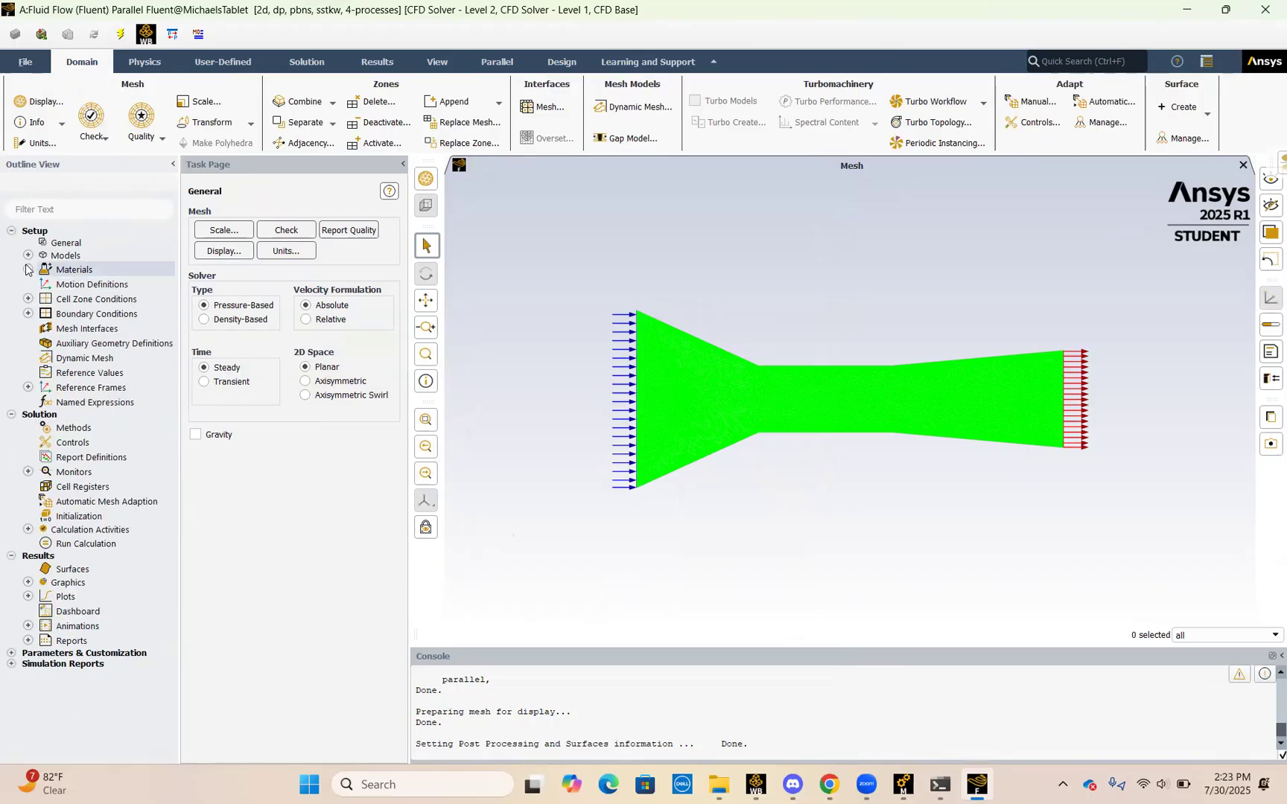
Apply a velocity magnitude of 5.85 m/s, normal to the boundary, at the inlet zone.
double_click(71, 313)
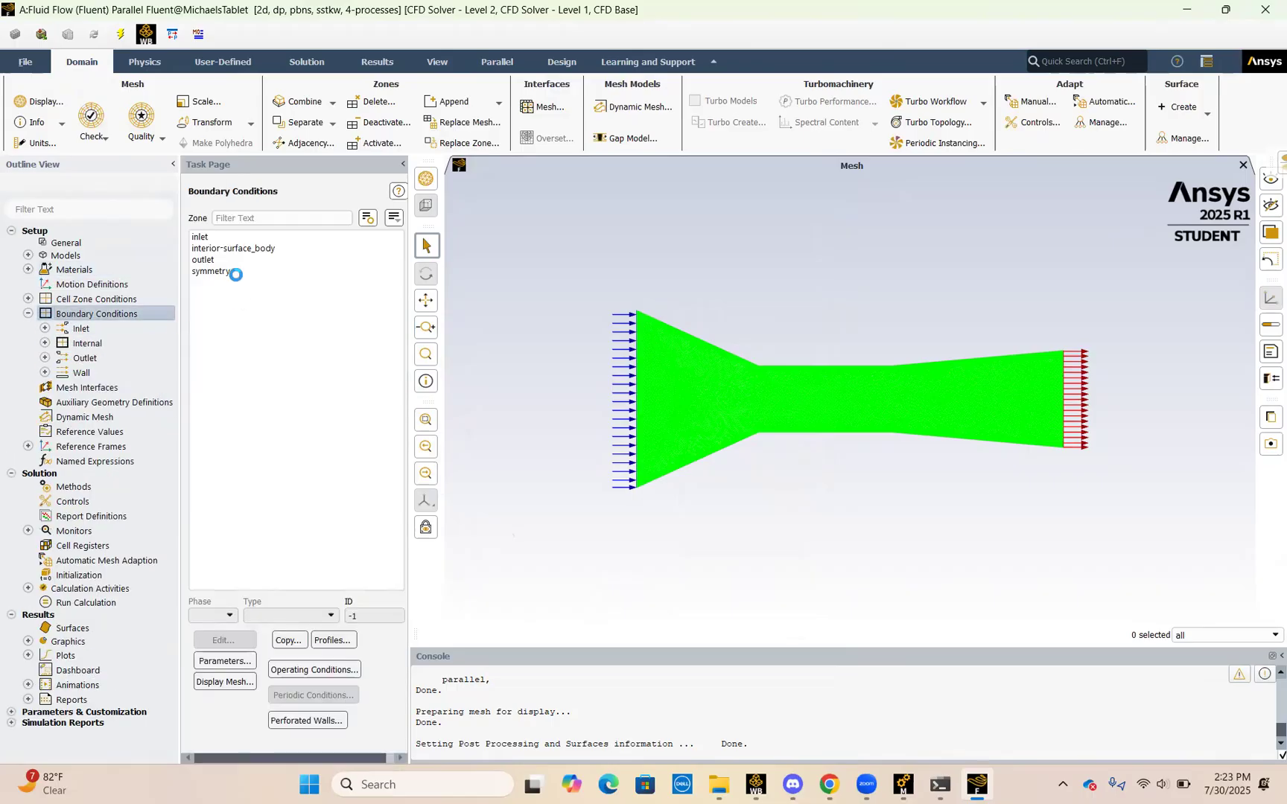
left_click(216, 238)
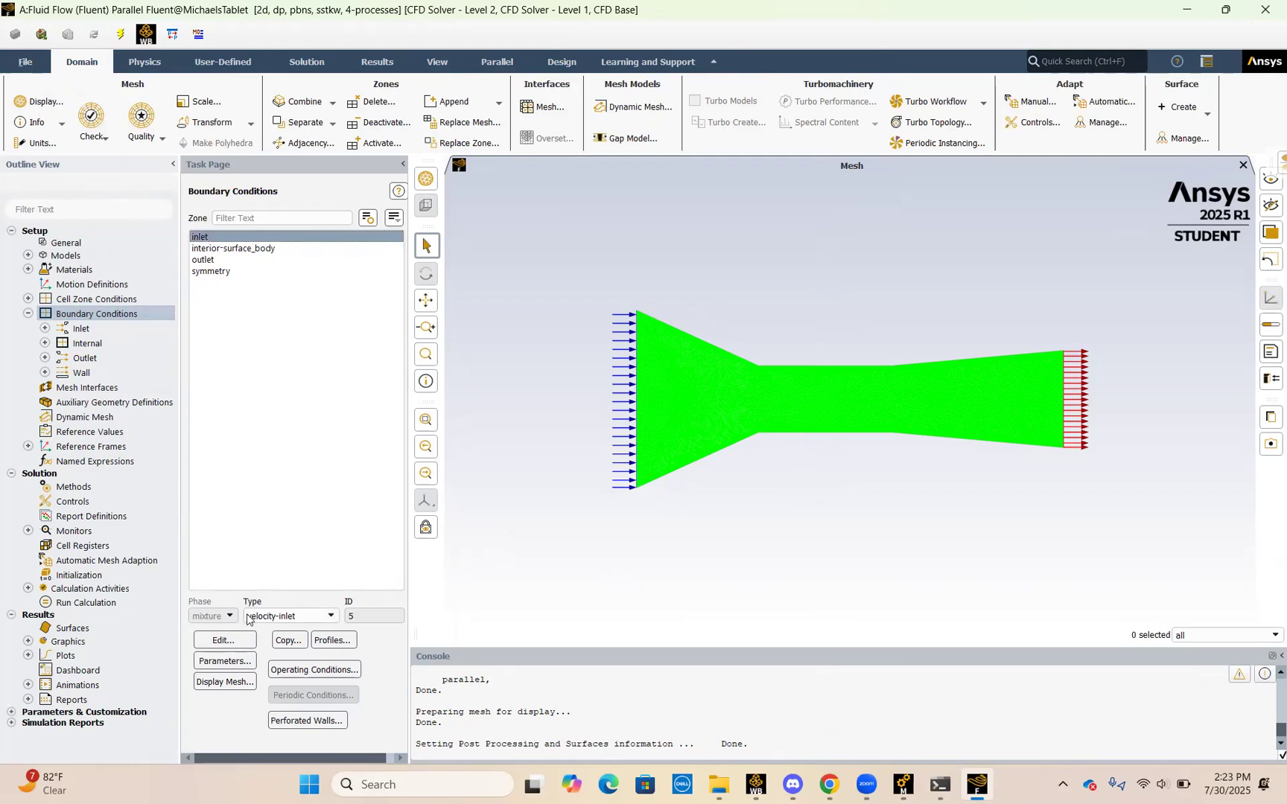
left_click(226, 640)
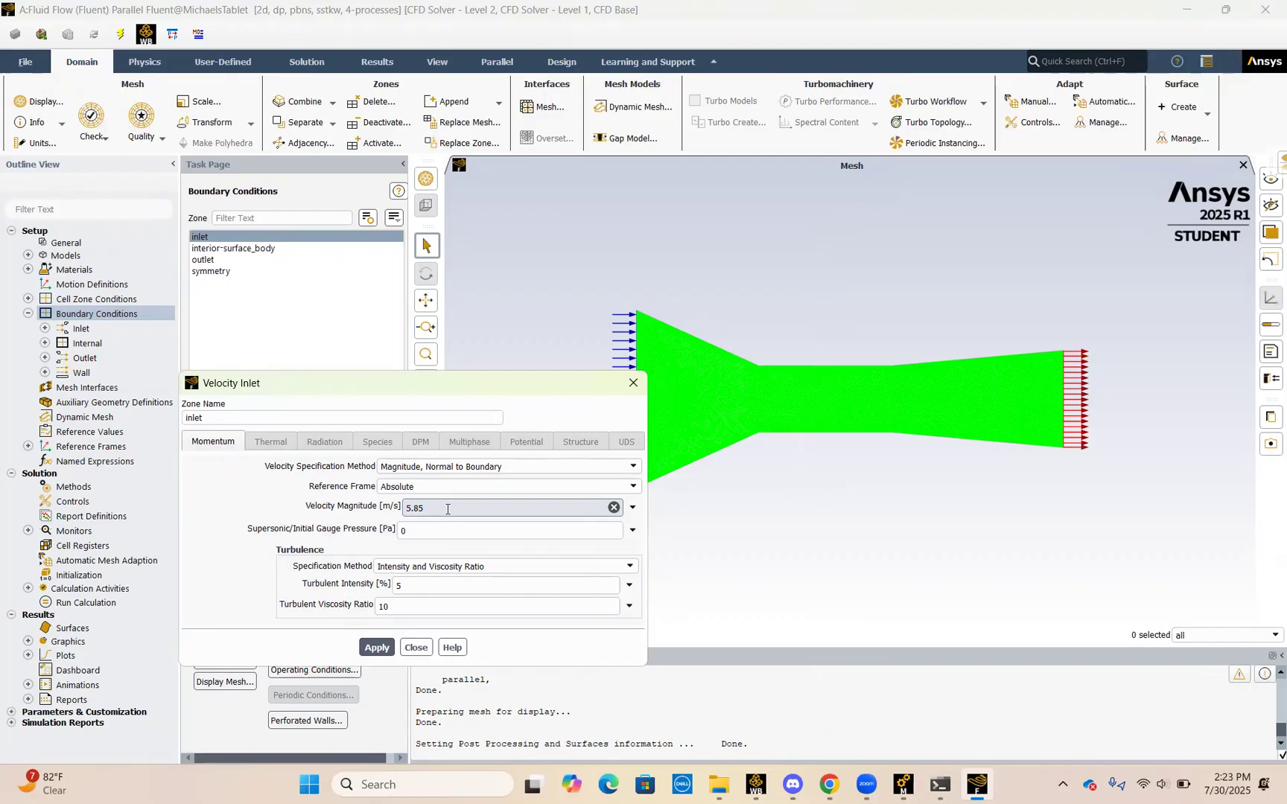
left_click(383, 651)
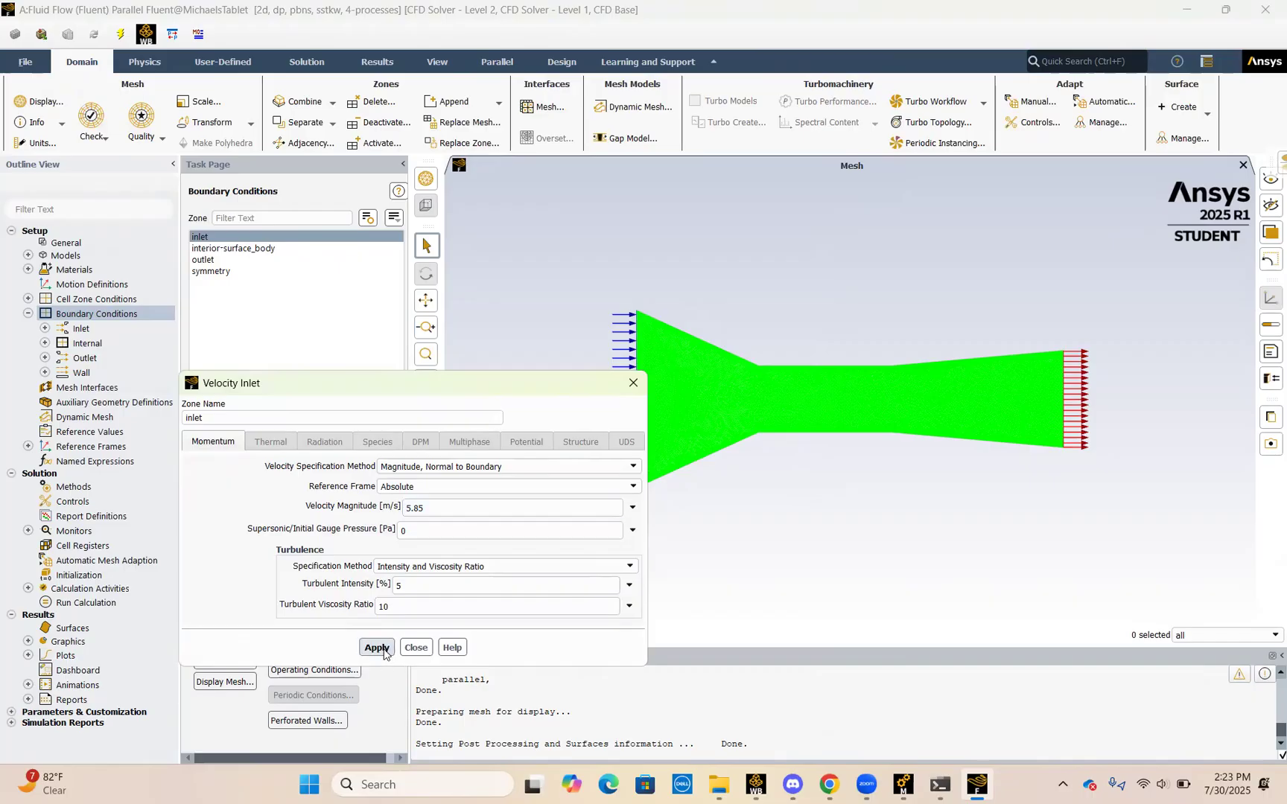
left_click(419, 647)
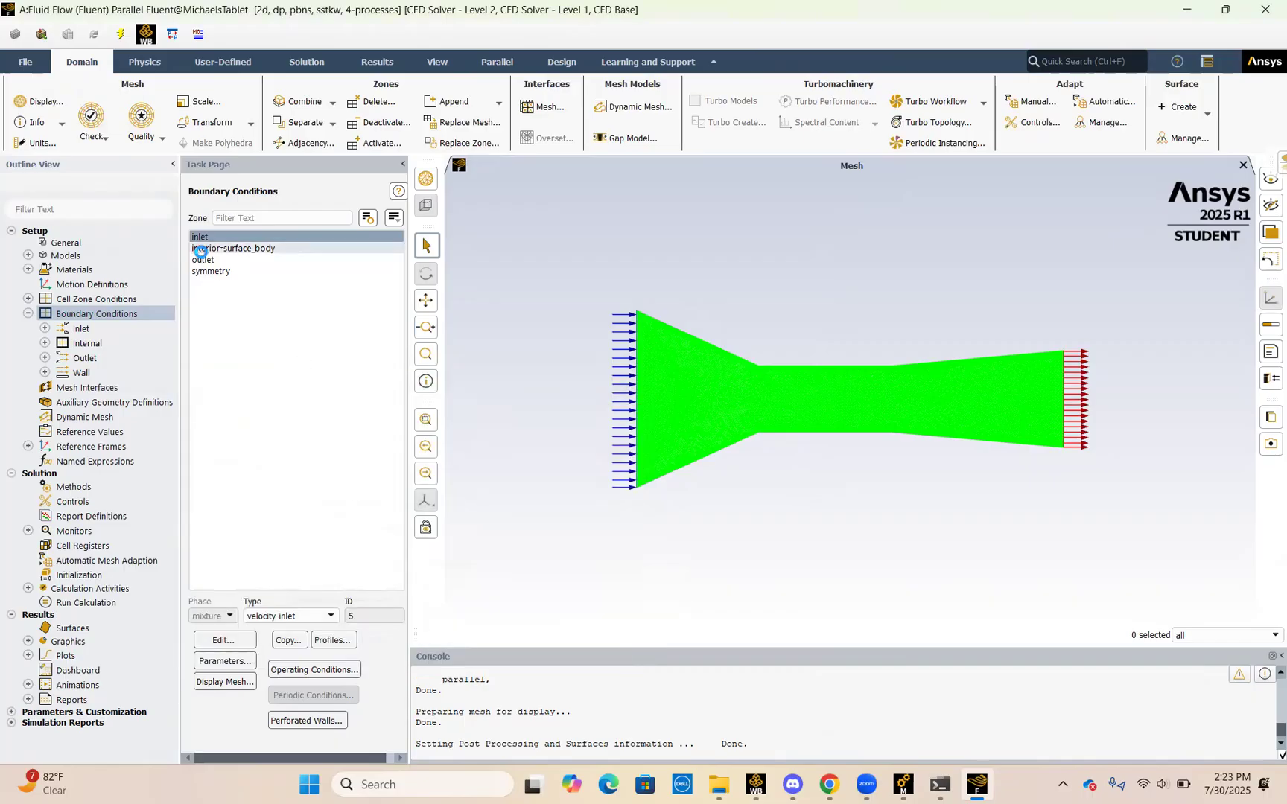
Review the momentum settings of the outlet and symmetry boundary zones without changing them.
left_click(200, 249)
left_click(210, 260)
left_click(243, 642)
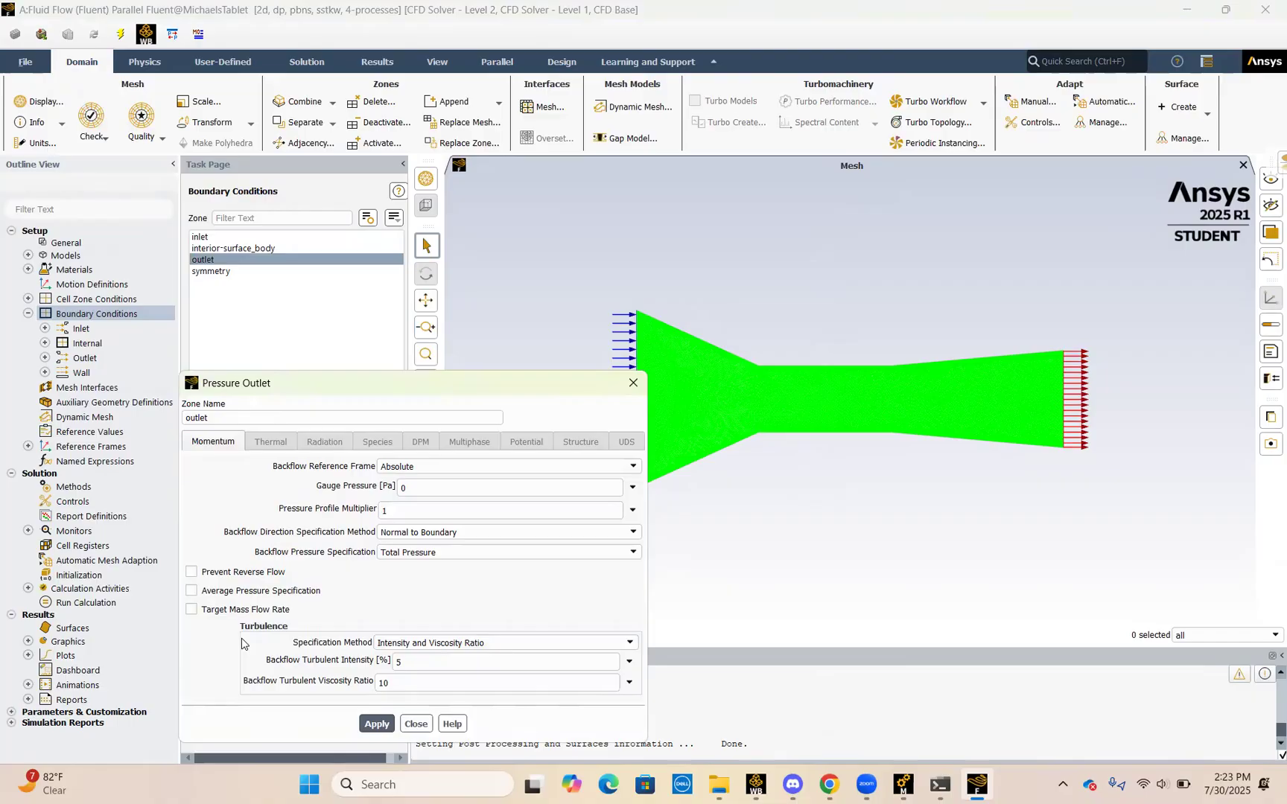
left_click(416, 723)
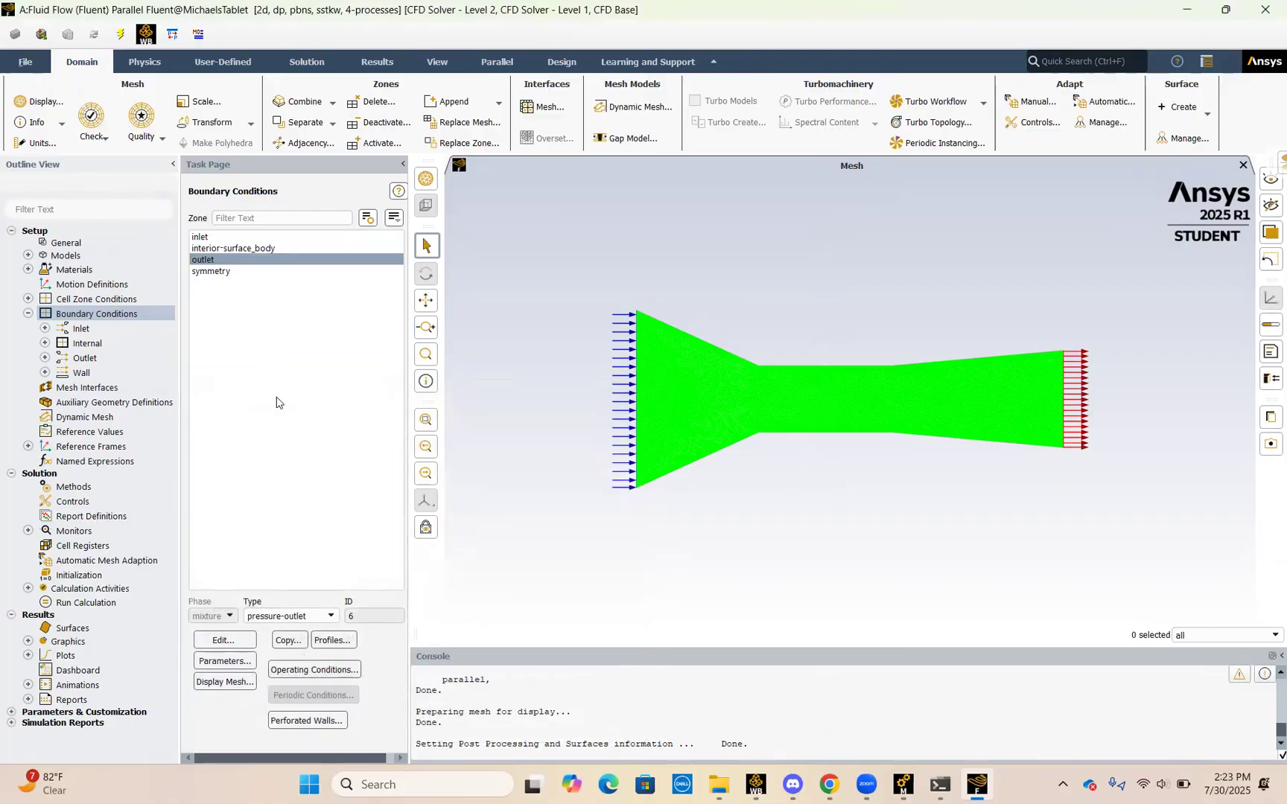
left_click(223, 271)
left_click(230, 640)
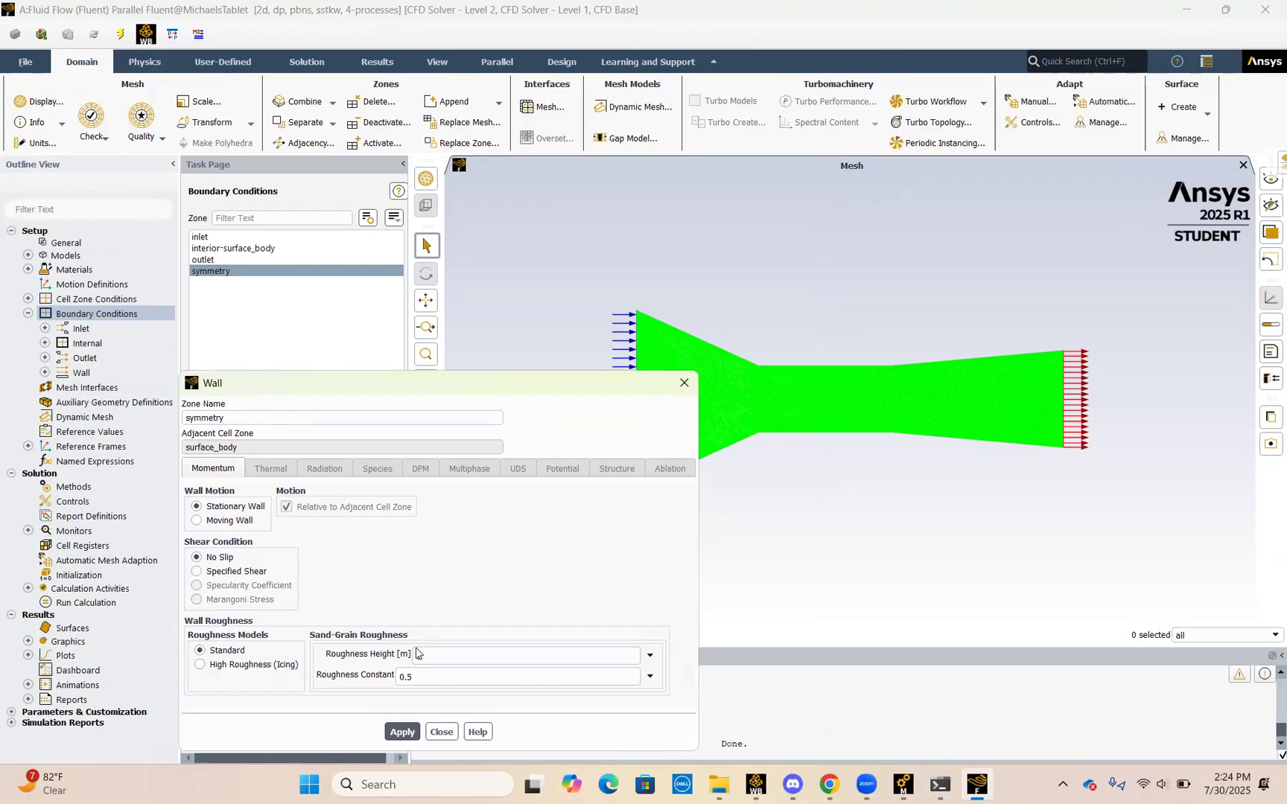
left_click(439, 731)
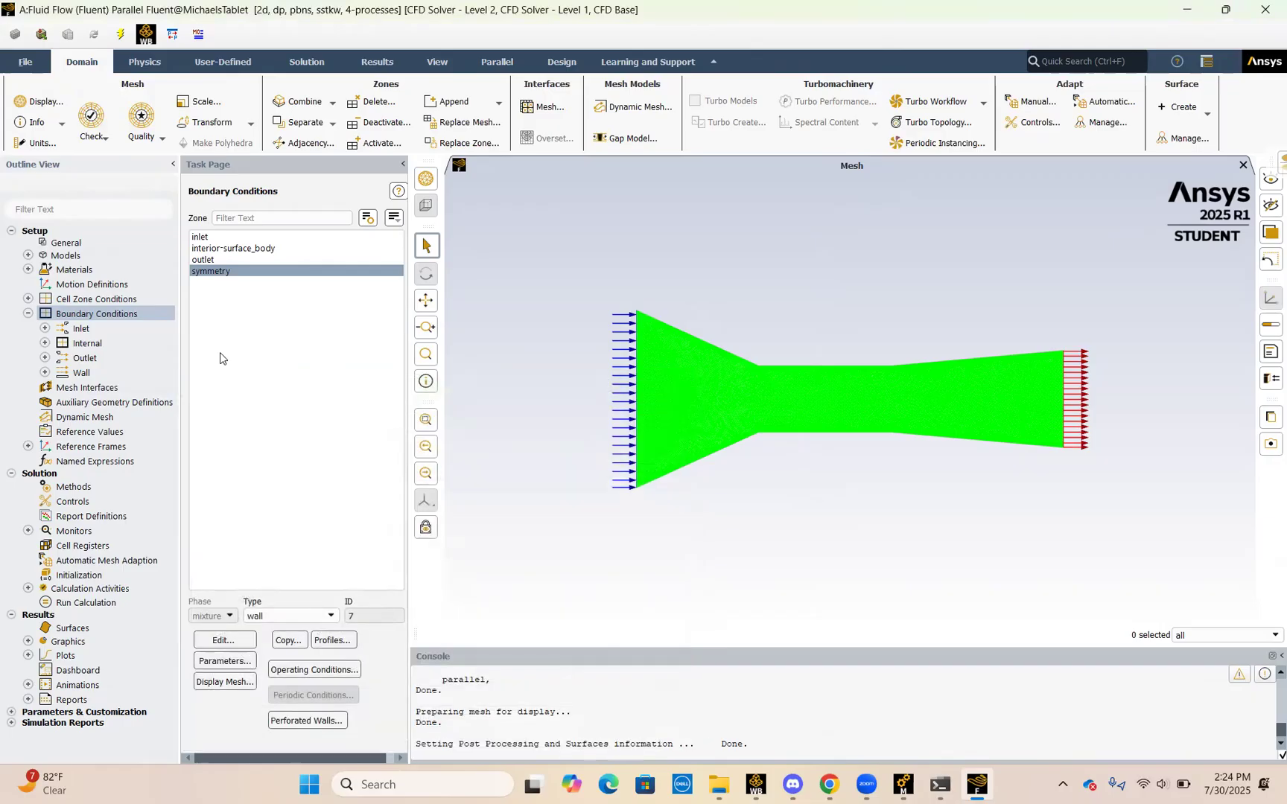
Review the reference values and the general settings of hybrid initialization.
left_click(28, 314)
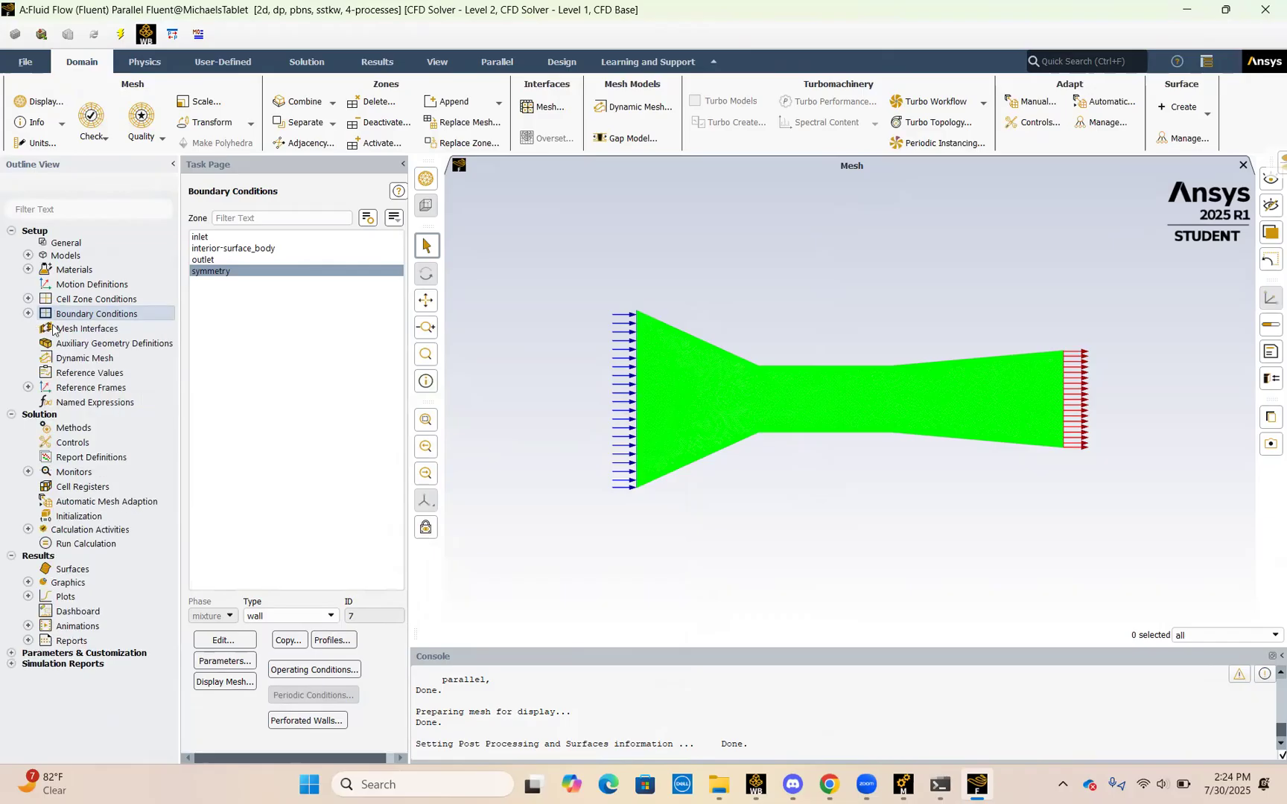
left_click(87, 372)
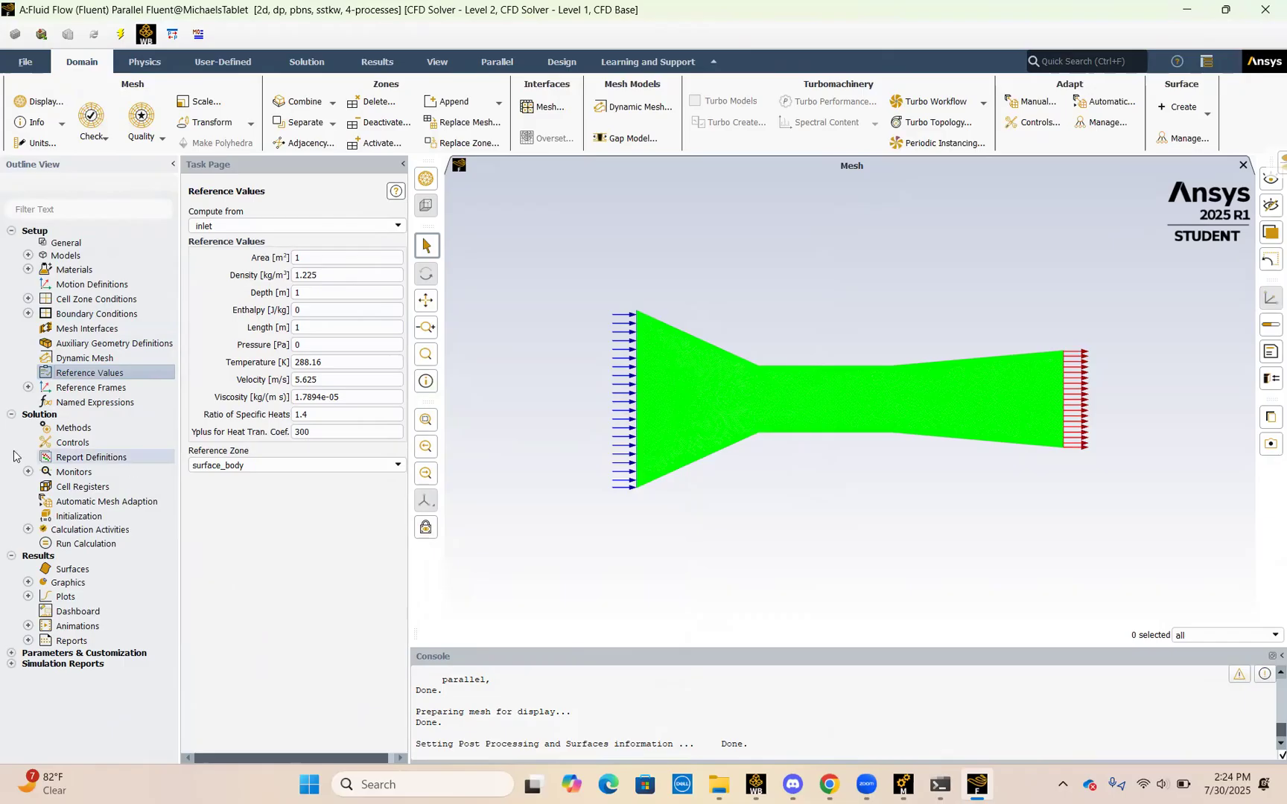
left_click(81, 517)
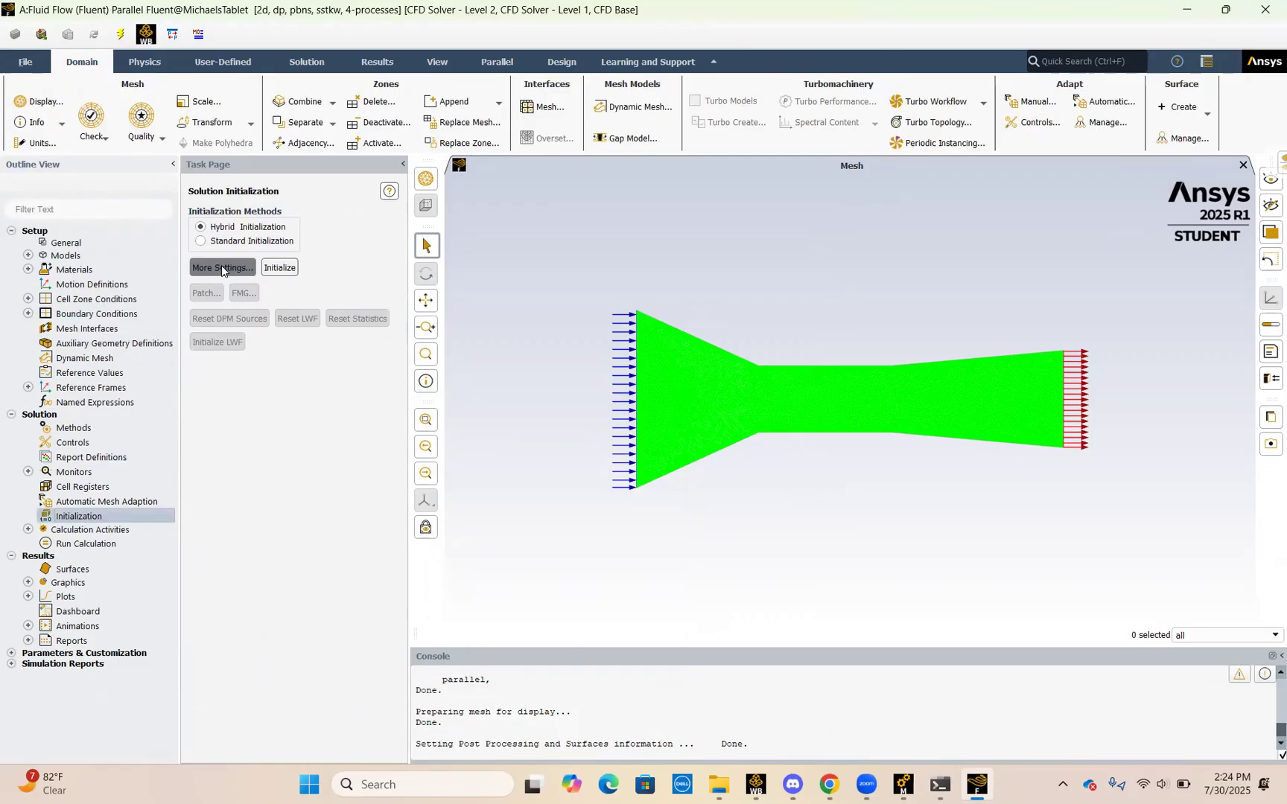
left_click(221, 269)
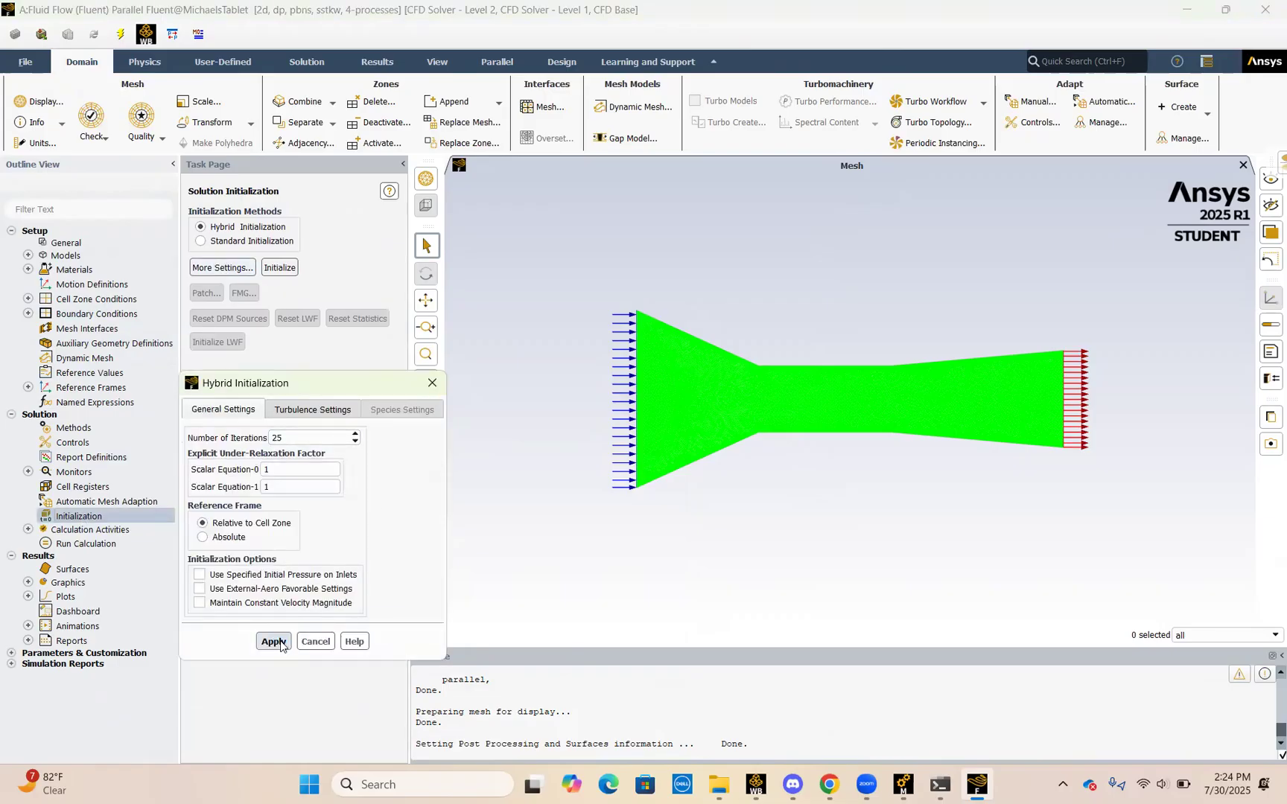
left_click(432, 382)
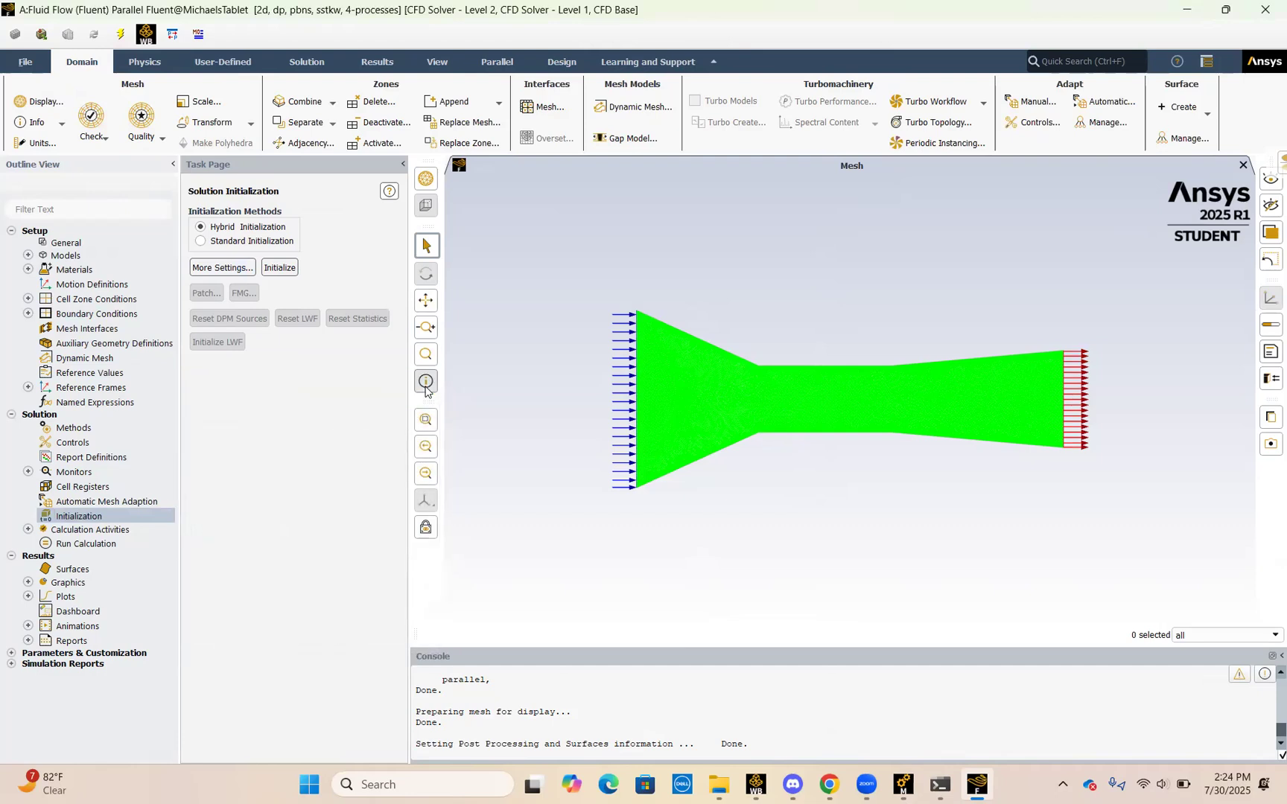
Initialize and calculate the solution with 1000 iterations, and dismiss the completion notice.
left_click(81, 548)
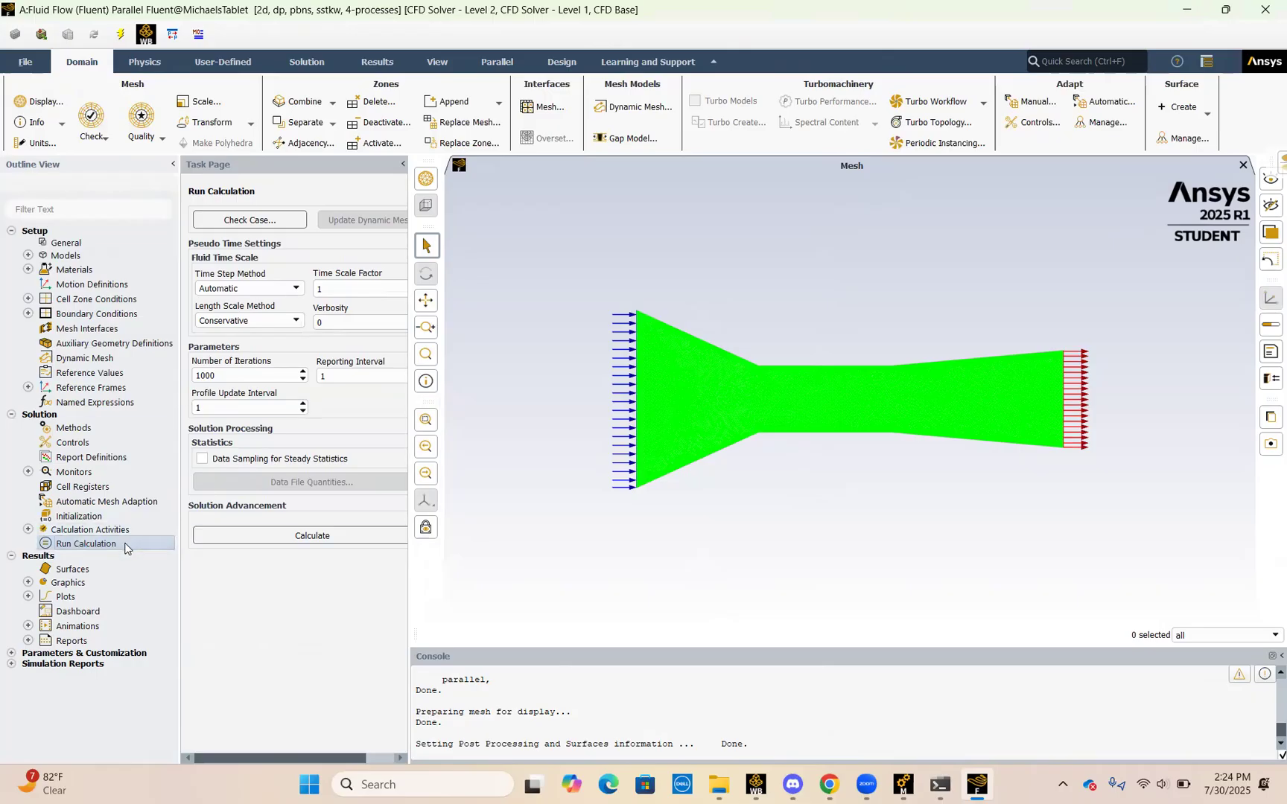
right_click(124, 545)
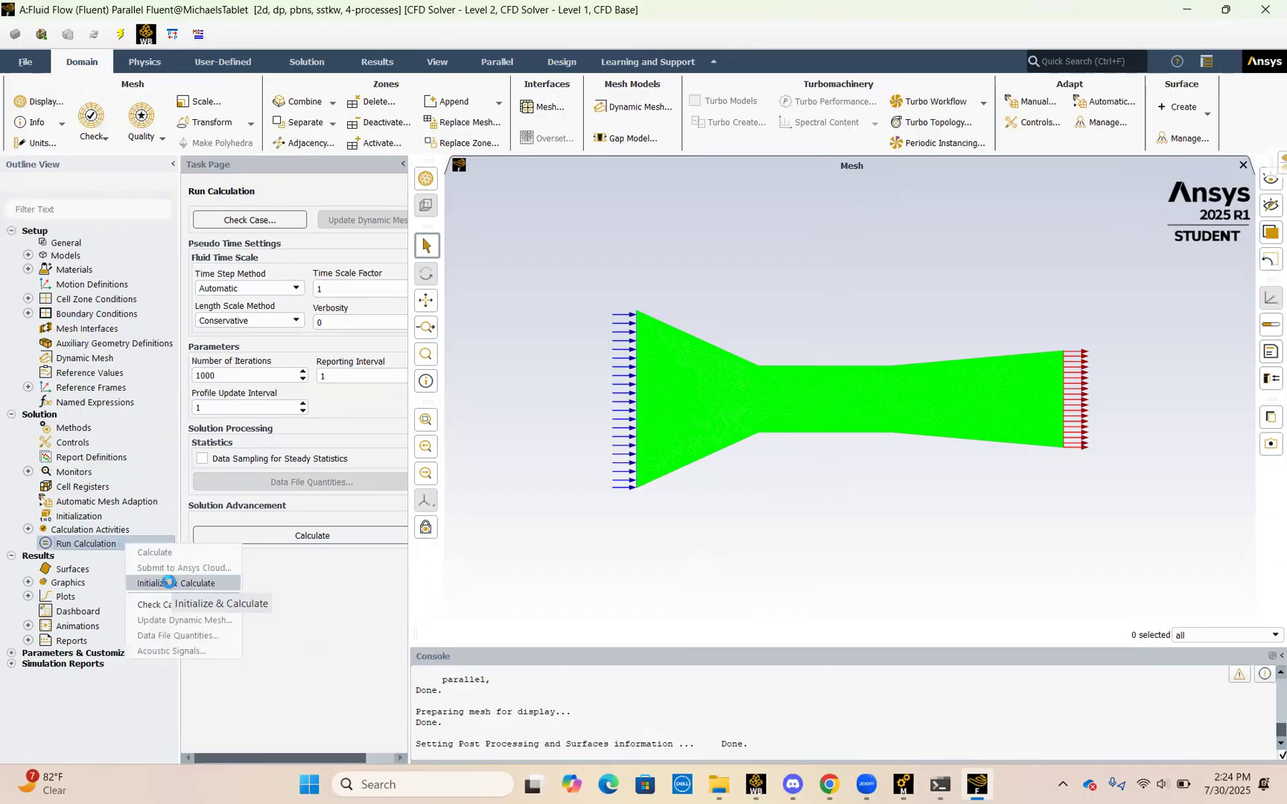
left_click(168, 582)
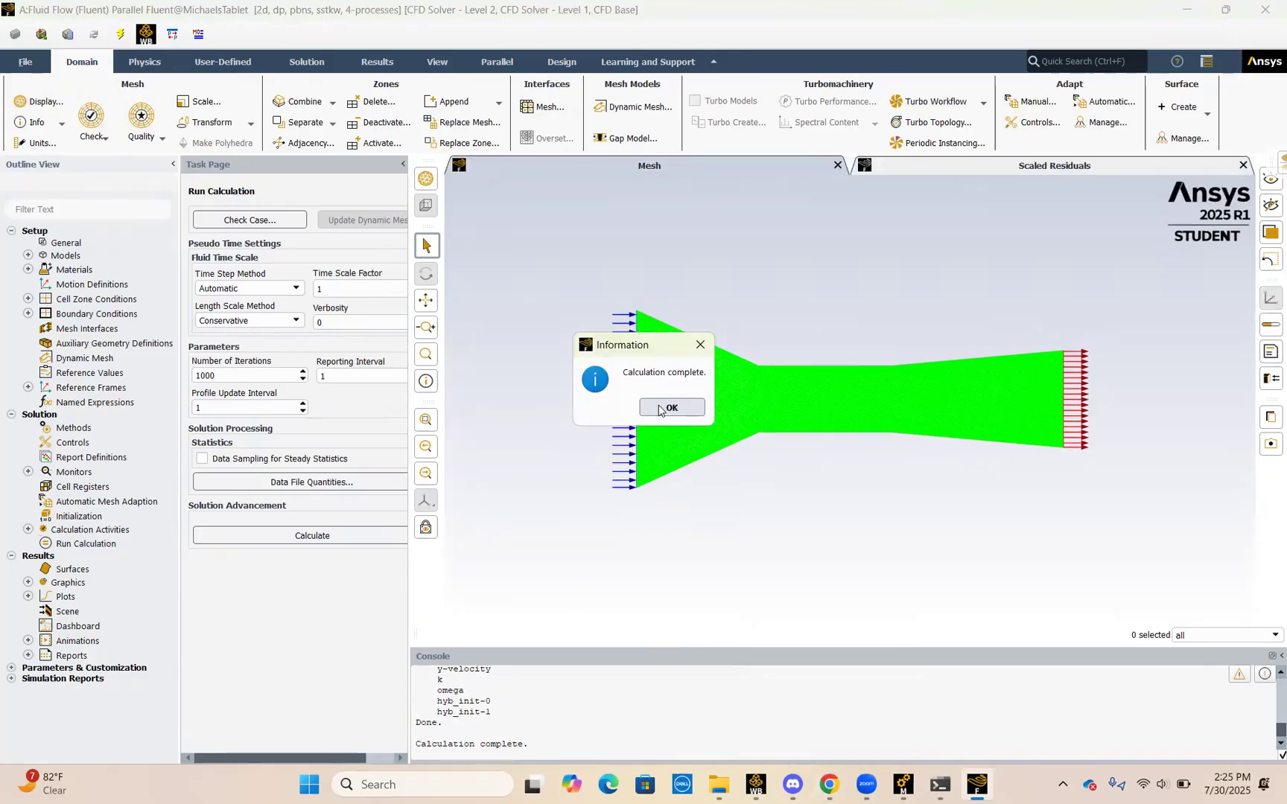
left_click(658, 409)
Check the contour plots required for Part A in the assignment document in Chrome, and return to Fluent.
left_click(827, 784)
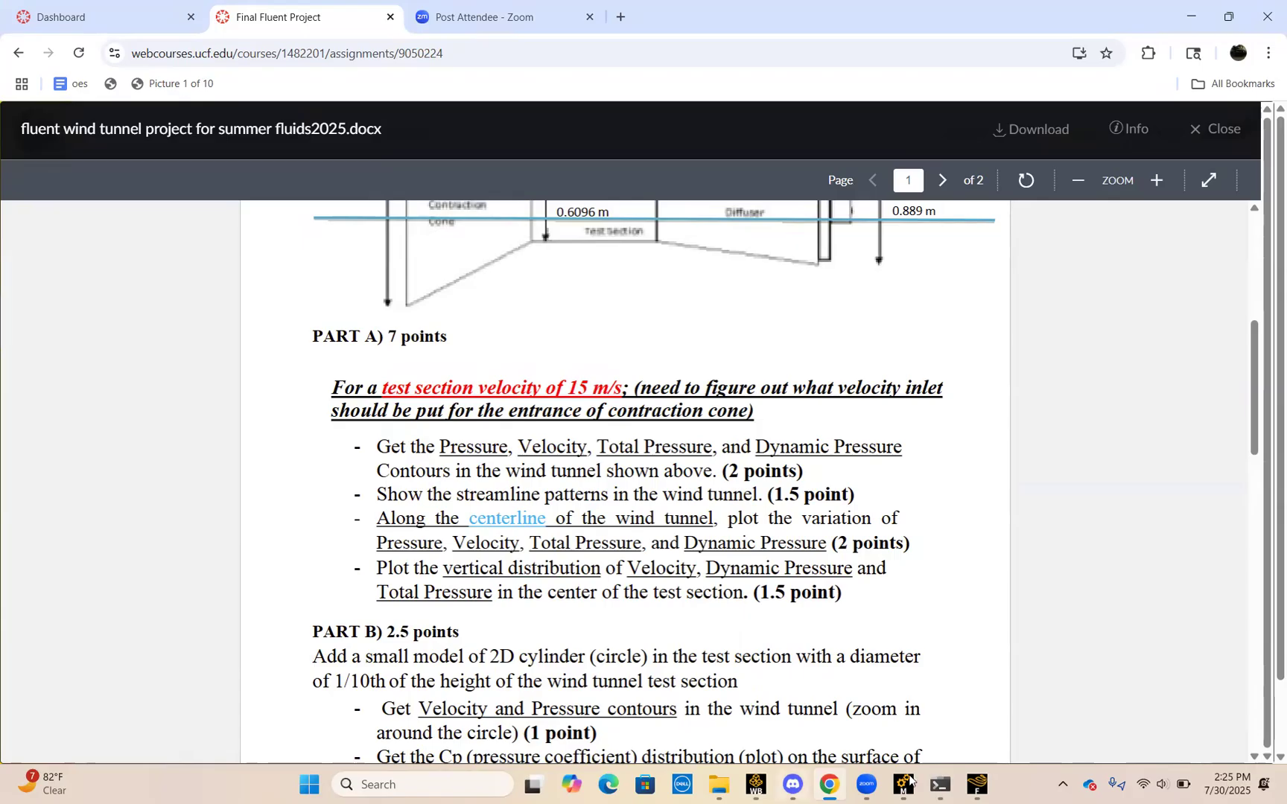
left_click(987, 788)
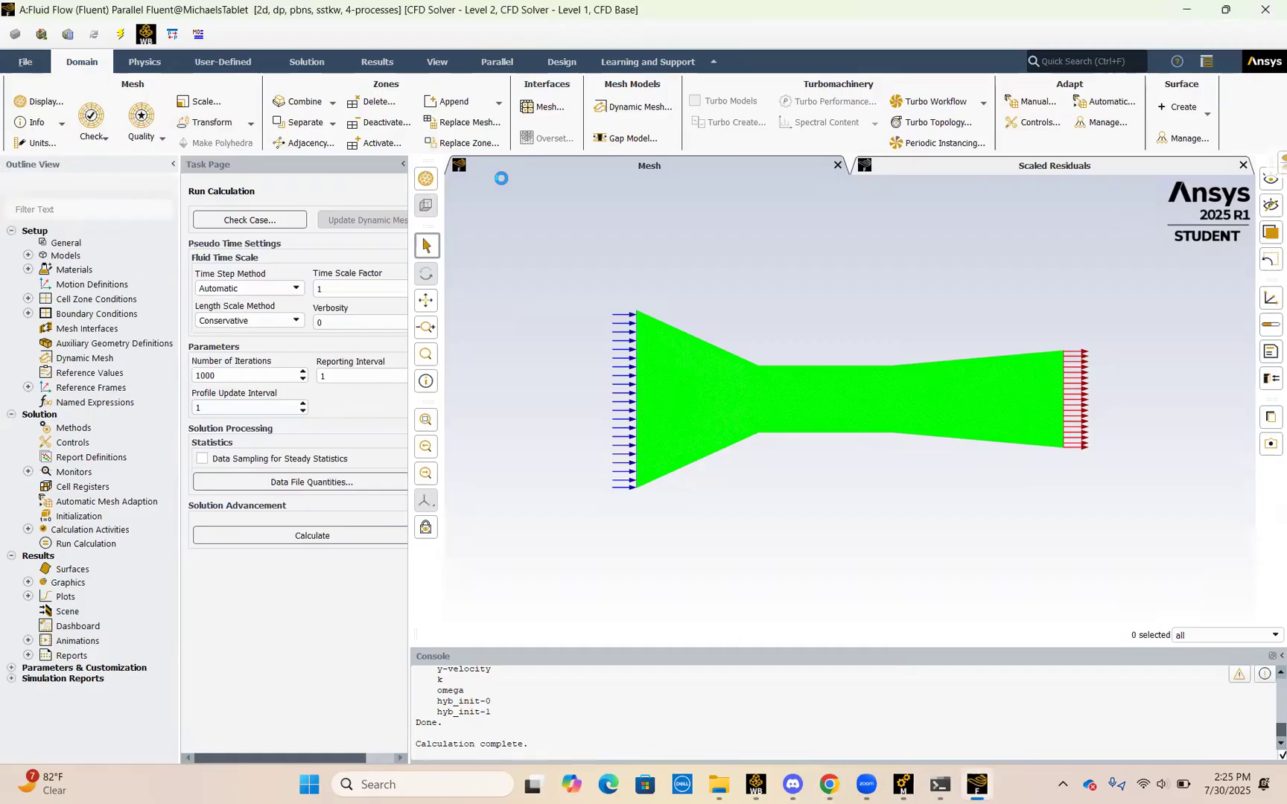
left_click(378, 61)
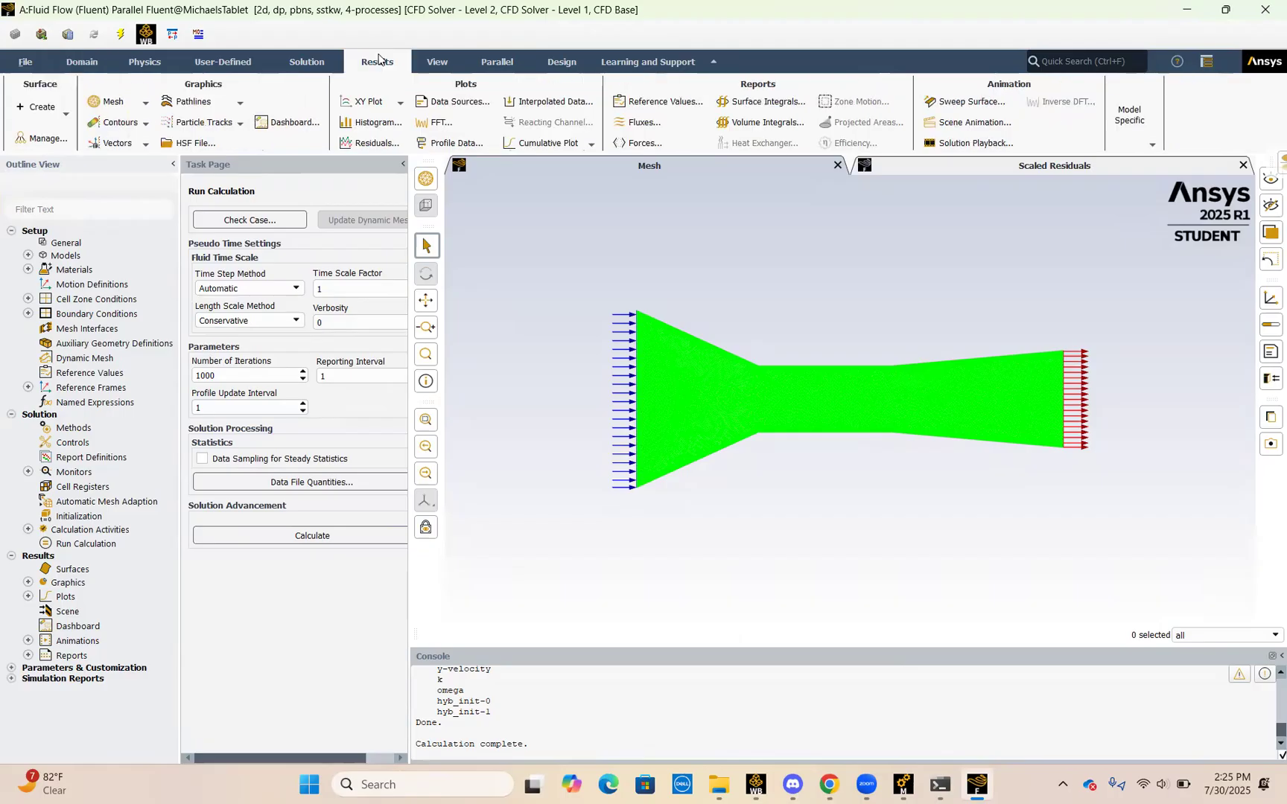
left_click(144, 125)
left_click(115, 139)
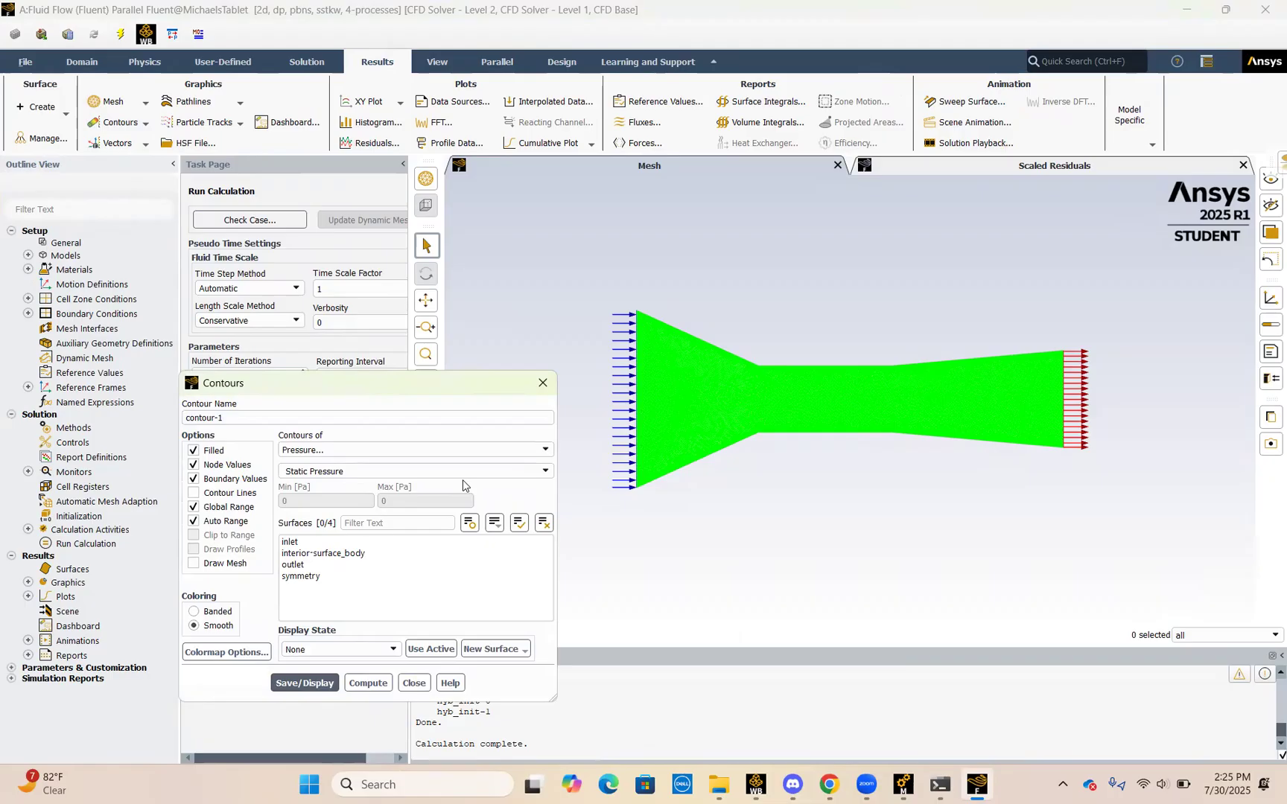
left_click(542, 383)
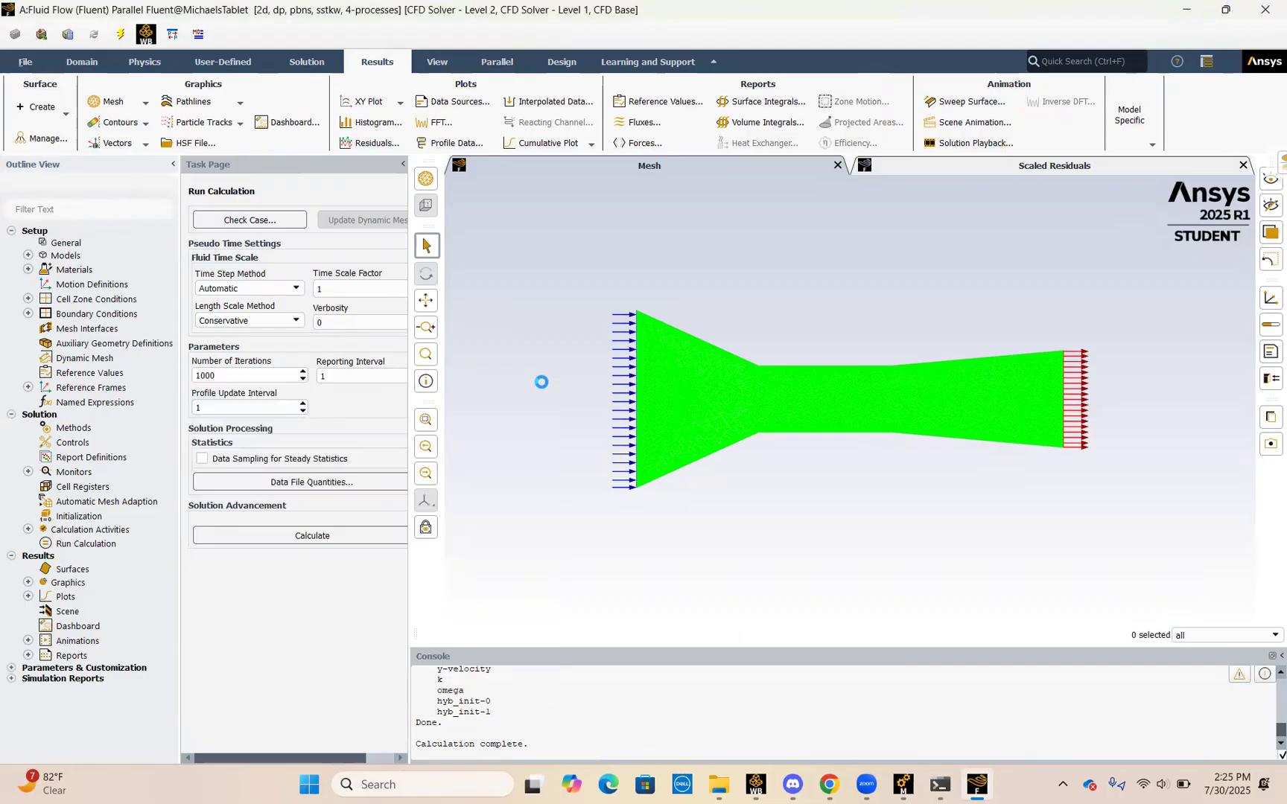
Compute and display the saved static pressure contour on the inlet, interior, outlet and symmetry surfaces.
left_click(27, 583)
left_click(45, 611)
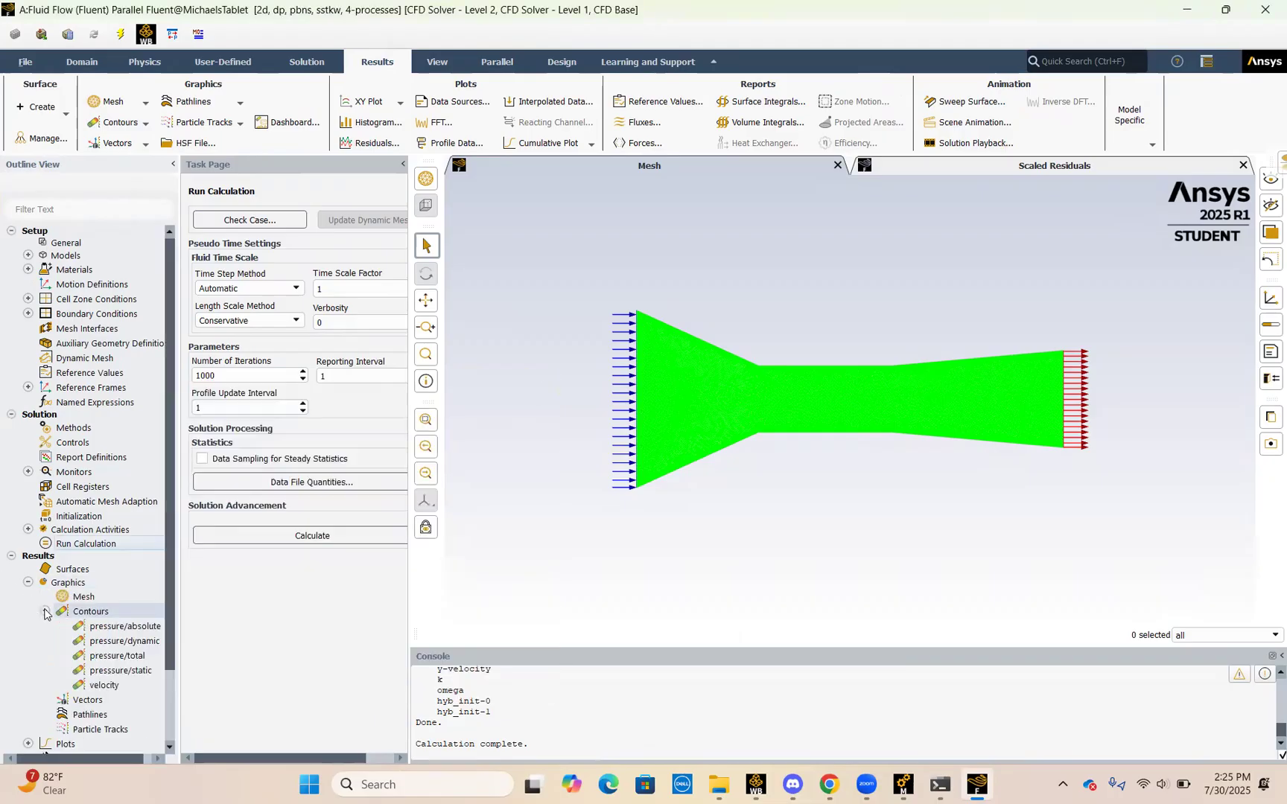
double_click(113, 671)
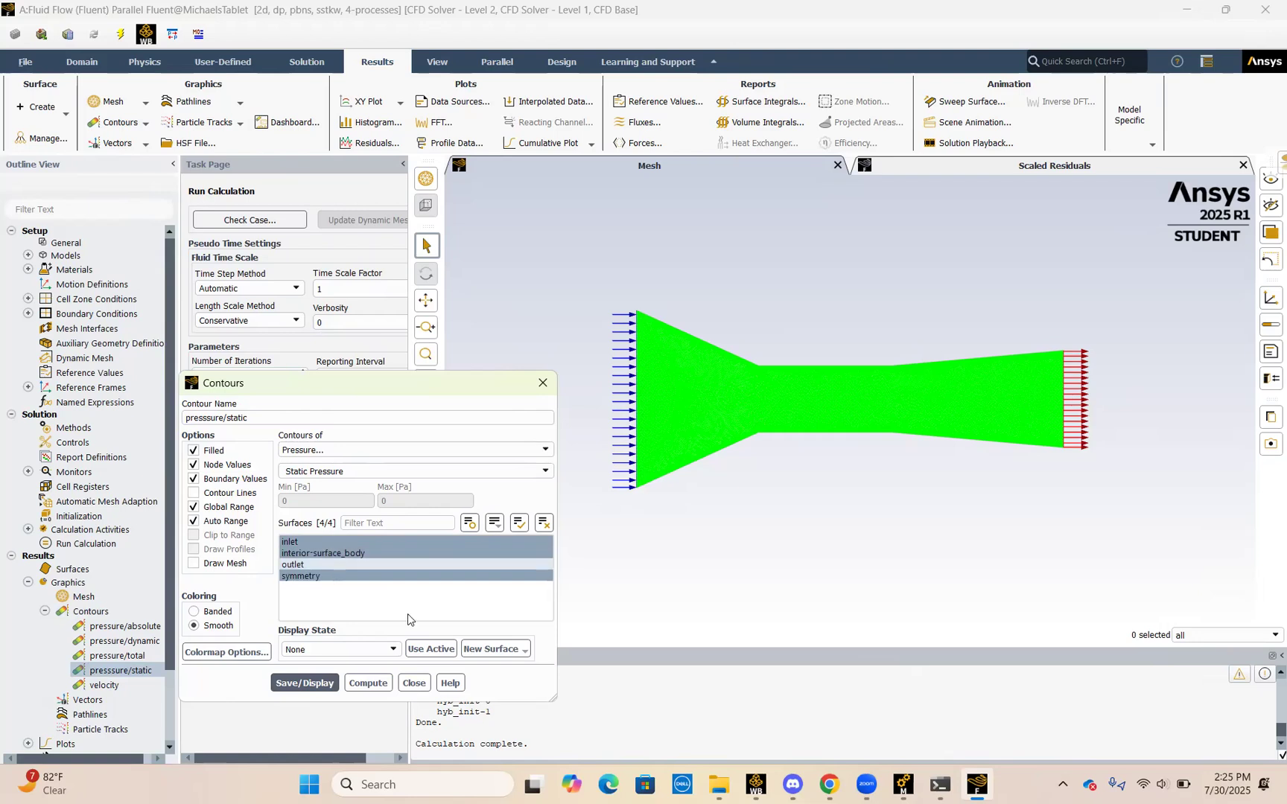
left_click(351, 690)
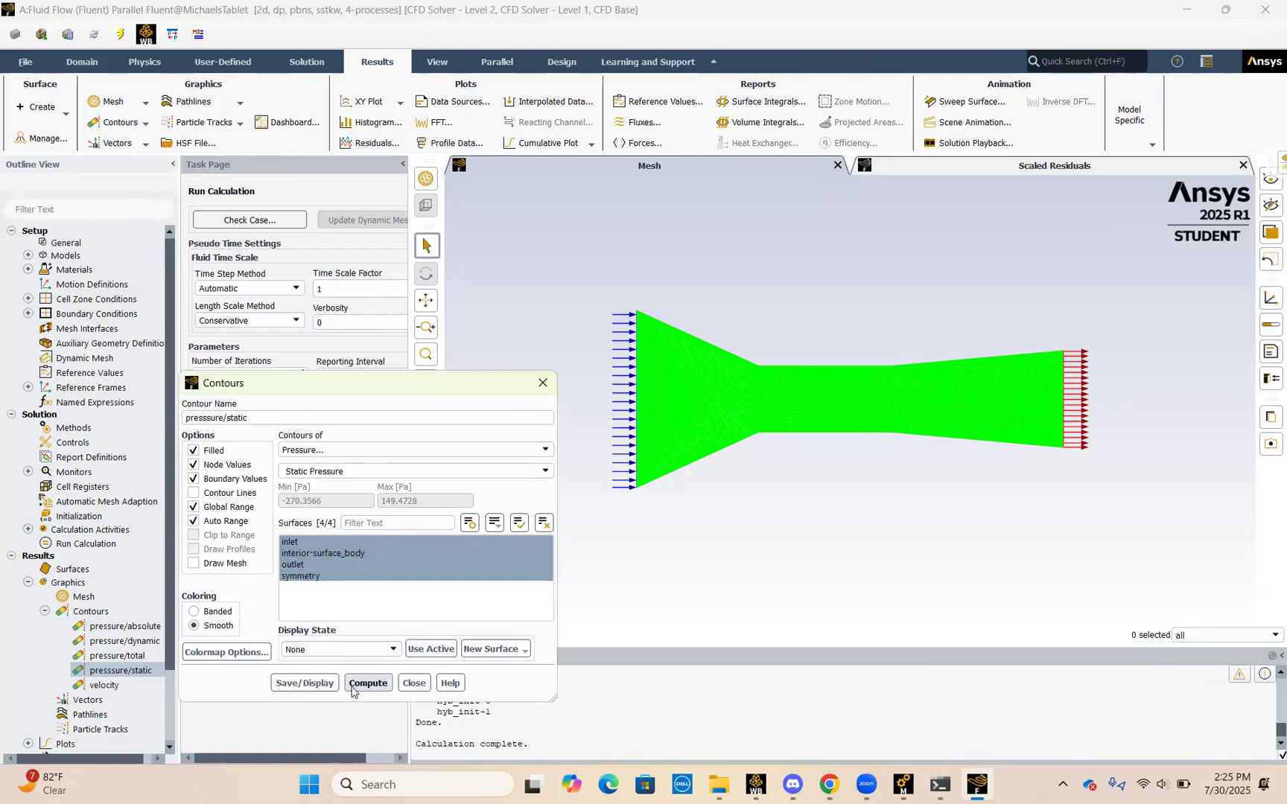
left_click(326, 683)
left_click(423, 678)
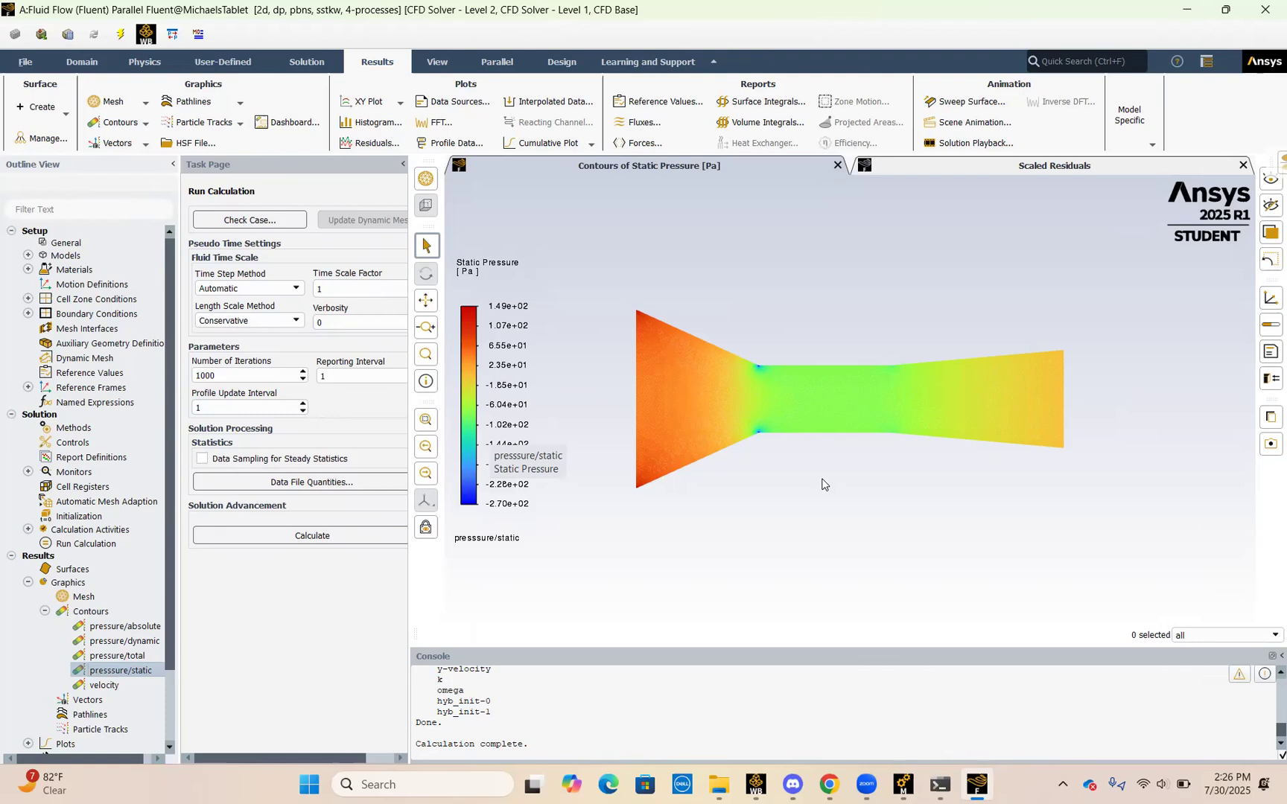
Compute and display the saved velocity magnitude contour on all four surfaces, and inspect the flow through the test section.
left_click(93, 688)
double_click(93, 688)
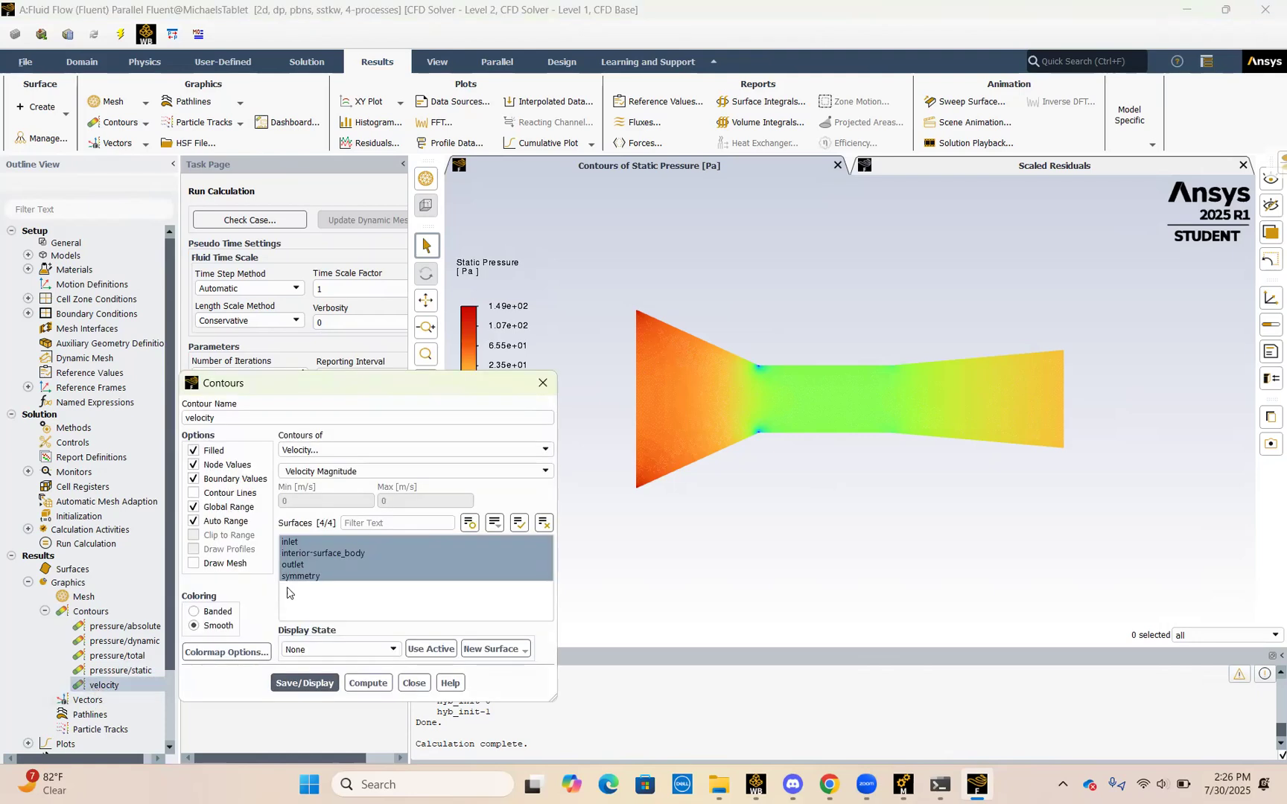
left_click(319, 451)
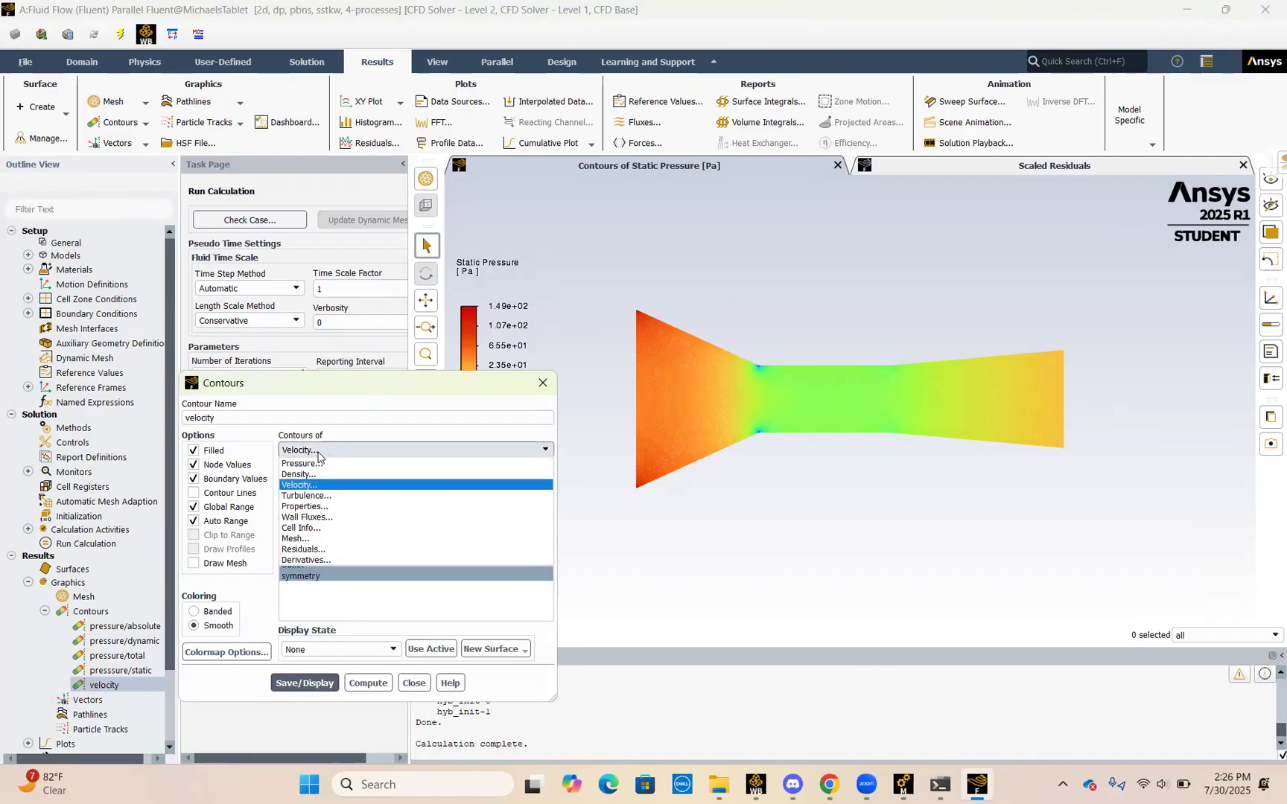
left_click(321, 452)
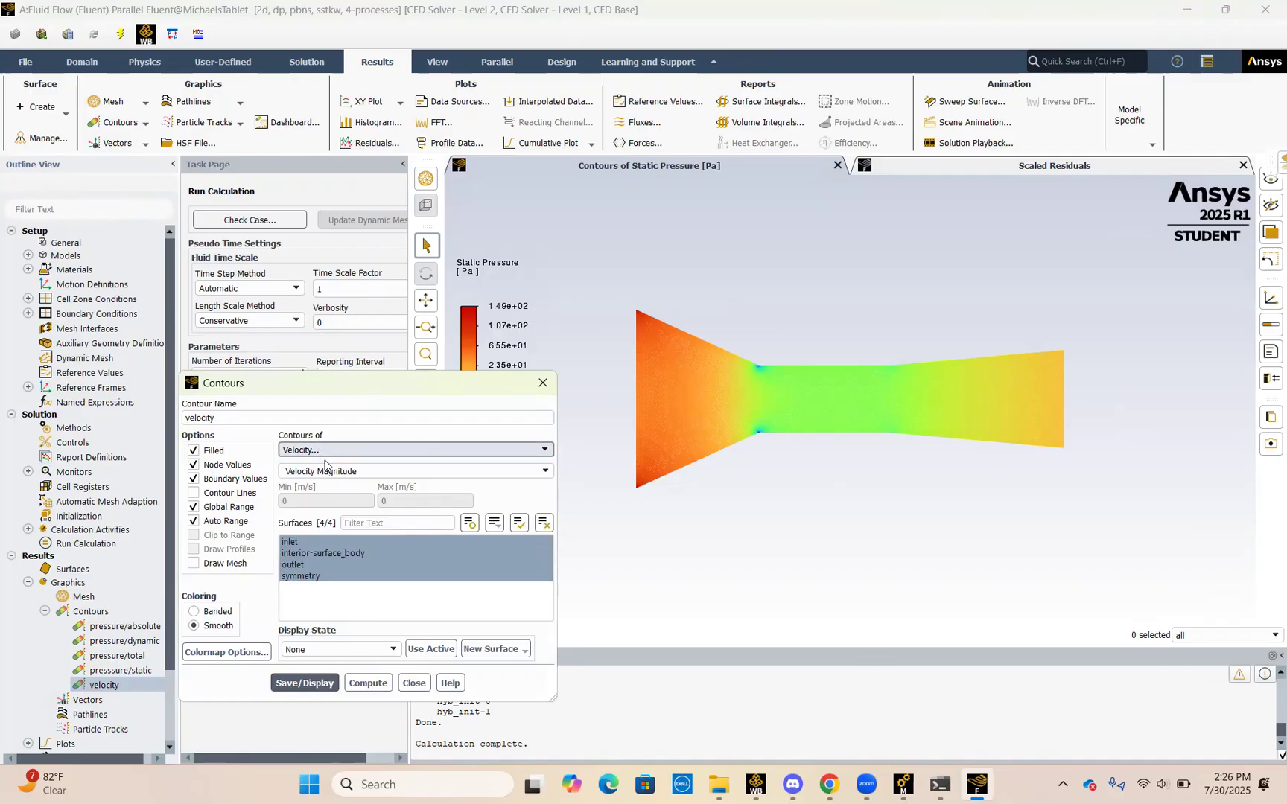
left_click(376, 684)
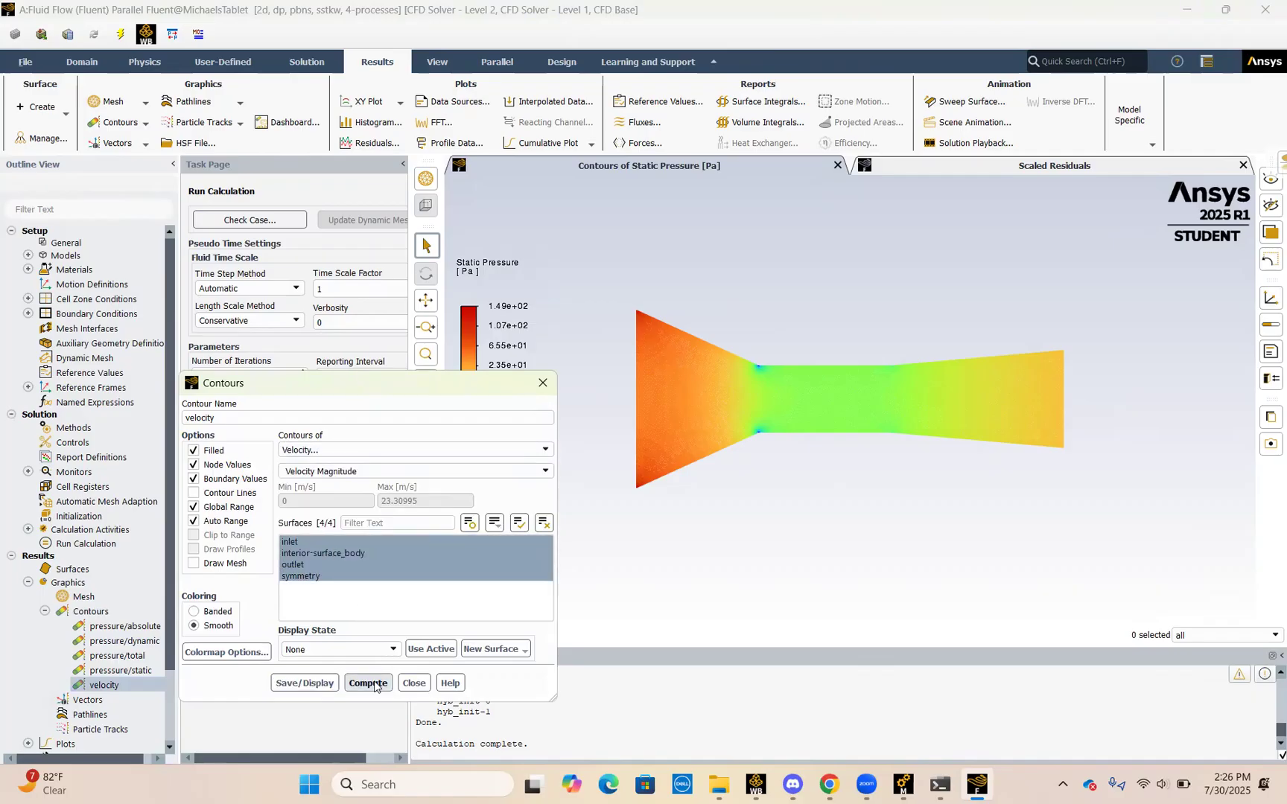
left_click(317, 689)
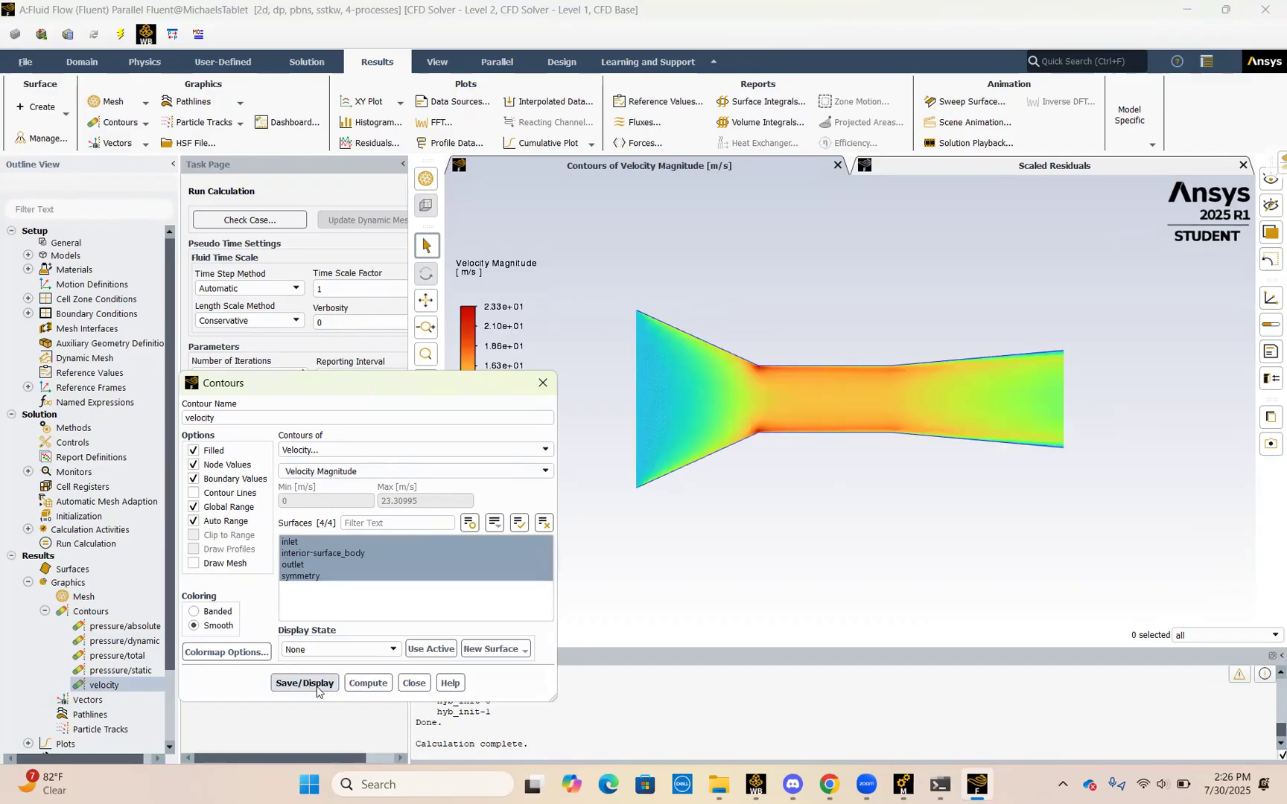
left_click(413, 683)
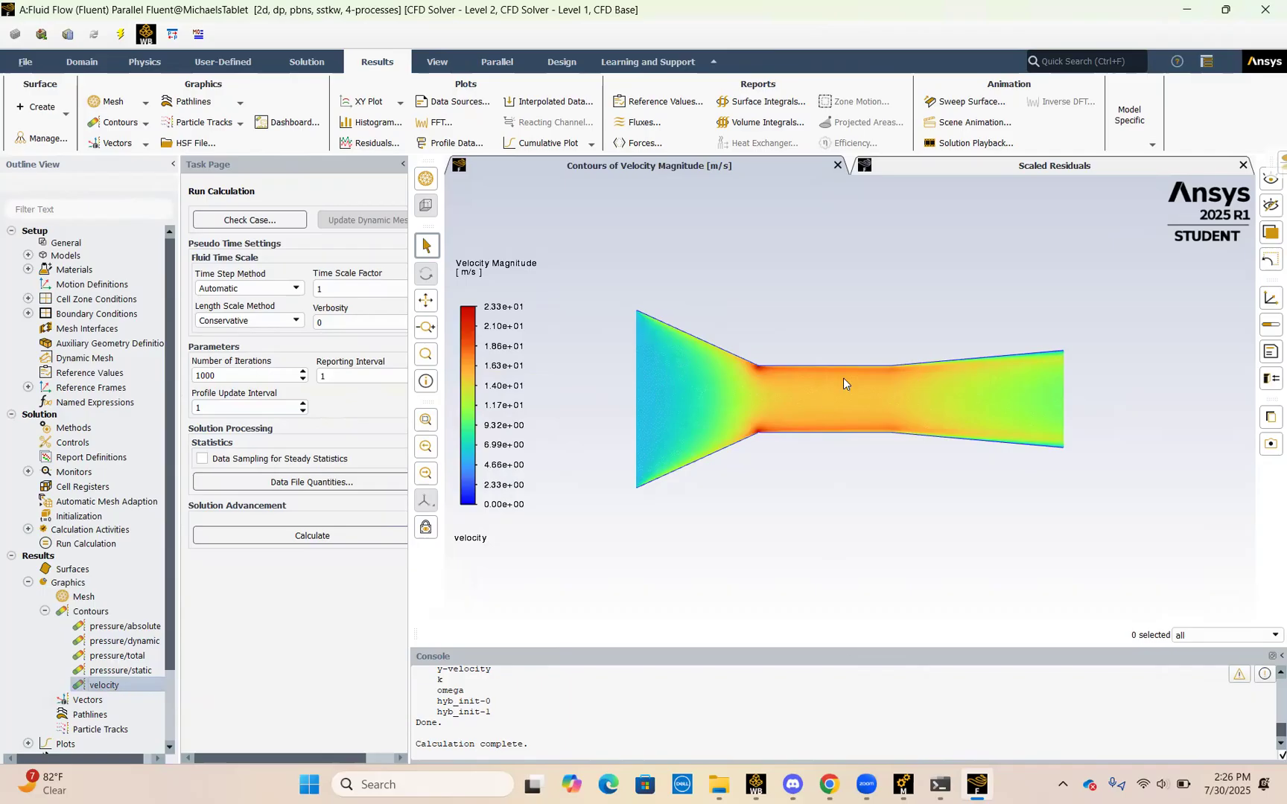
scroll(843, 378, "up", 4)
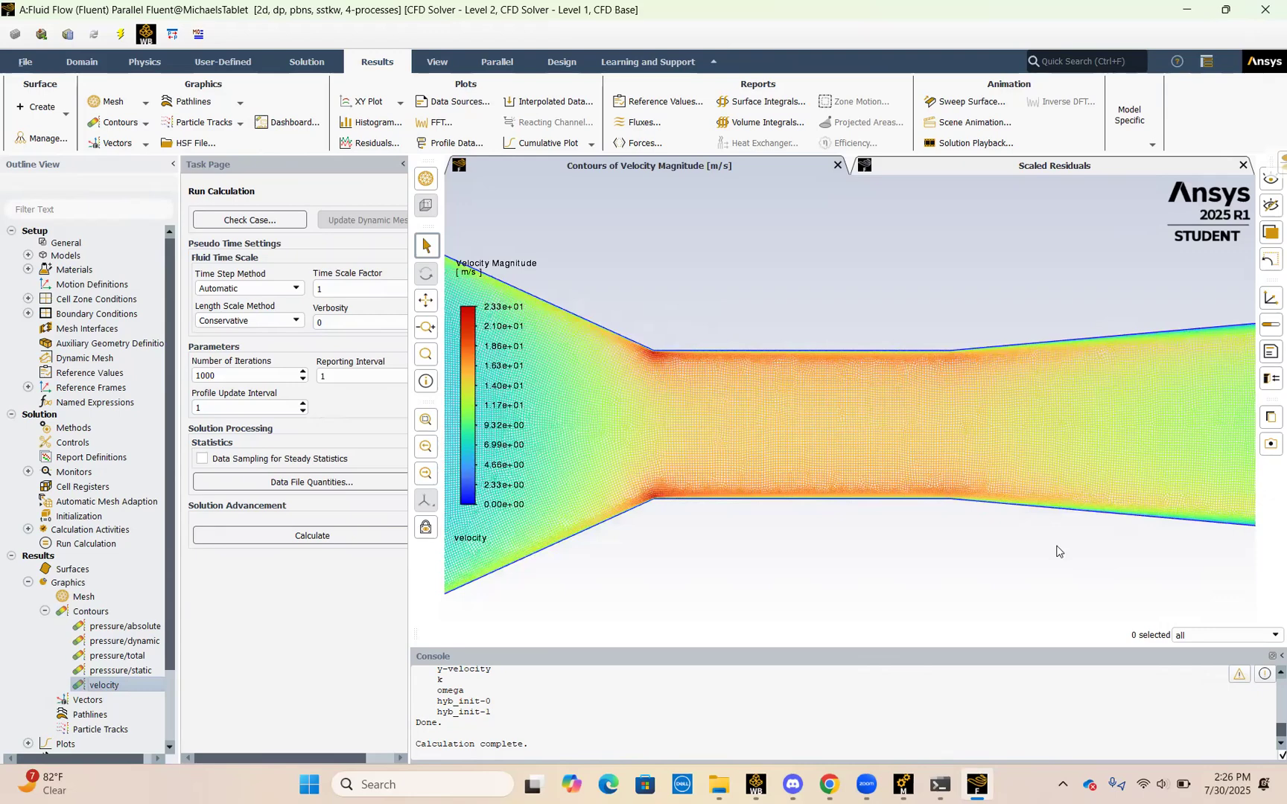
scroll(825, 456, "down", 3)
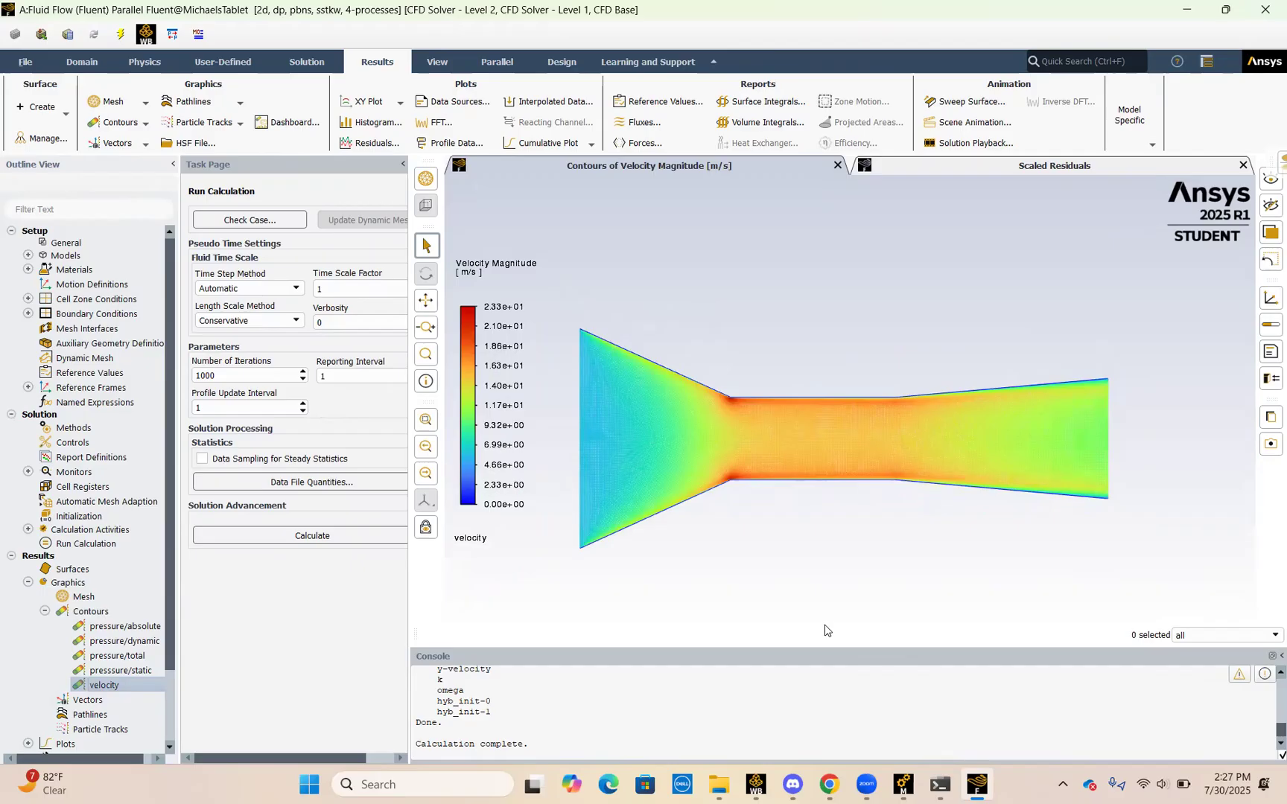
Display the saved dynamic pressure contour on all four surfaces, and inspect the pressure at the test section entrance.
double_click(134, 642)
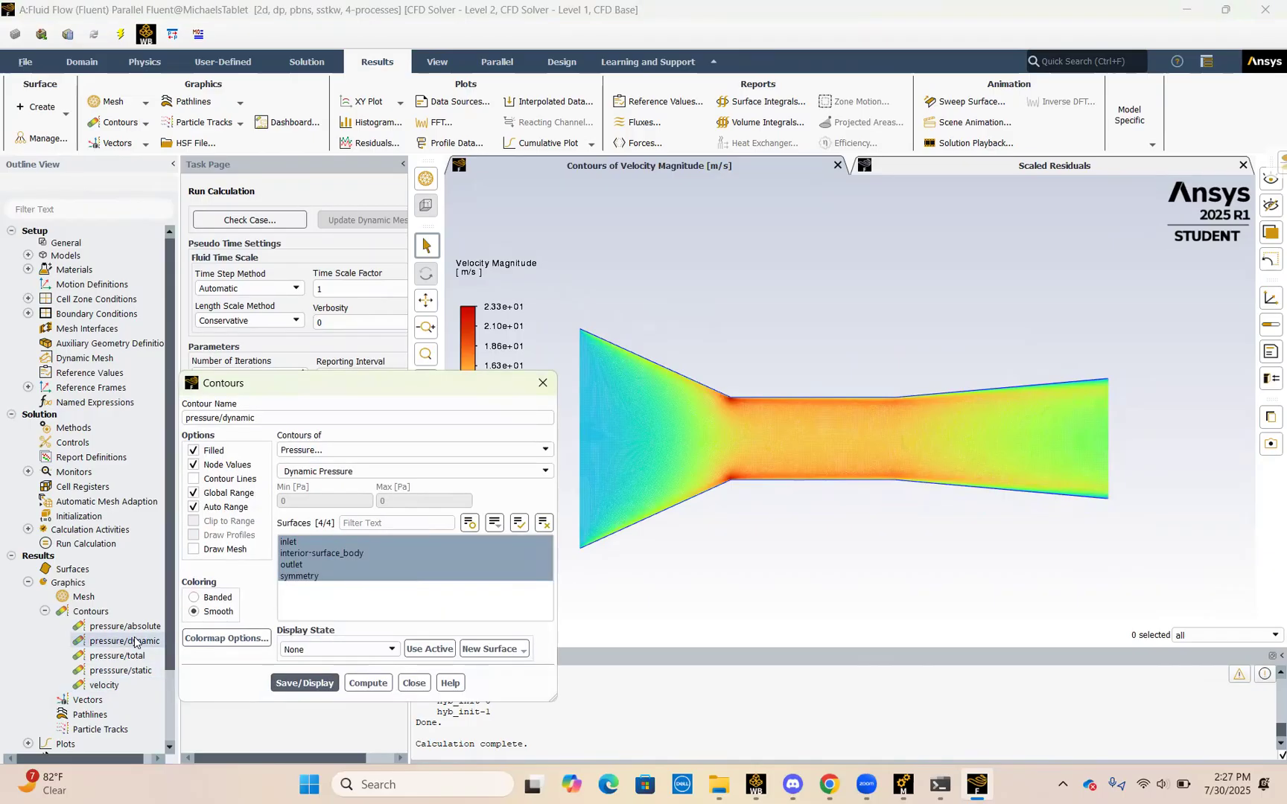
left_click(316, 683)
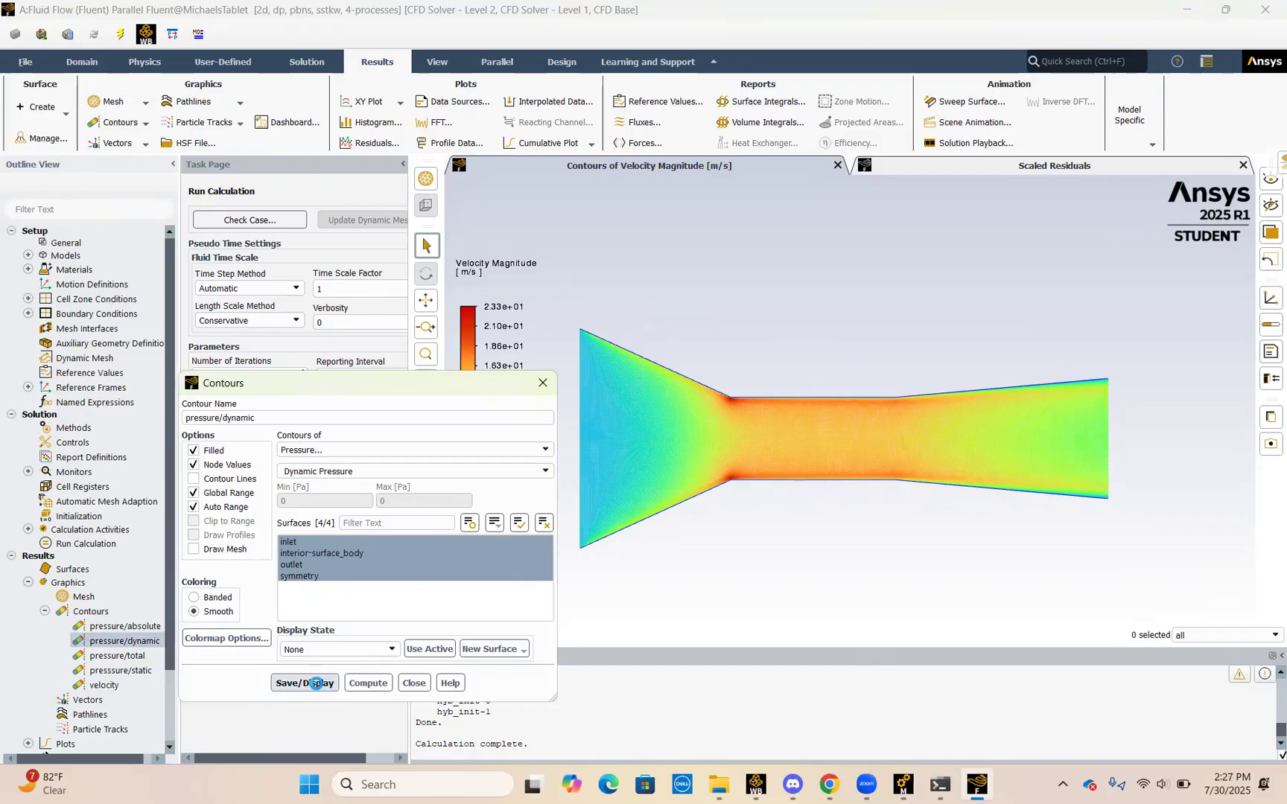
left_click(414, 683)
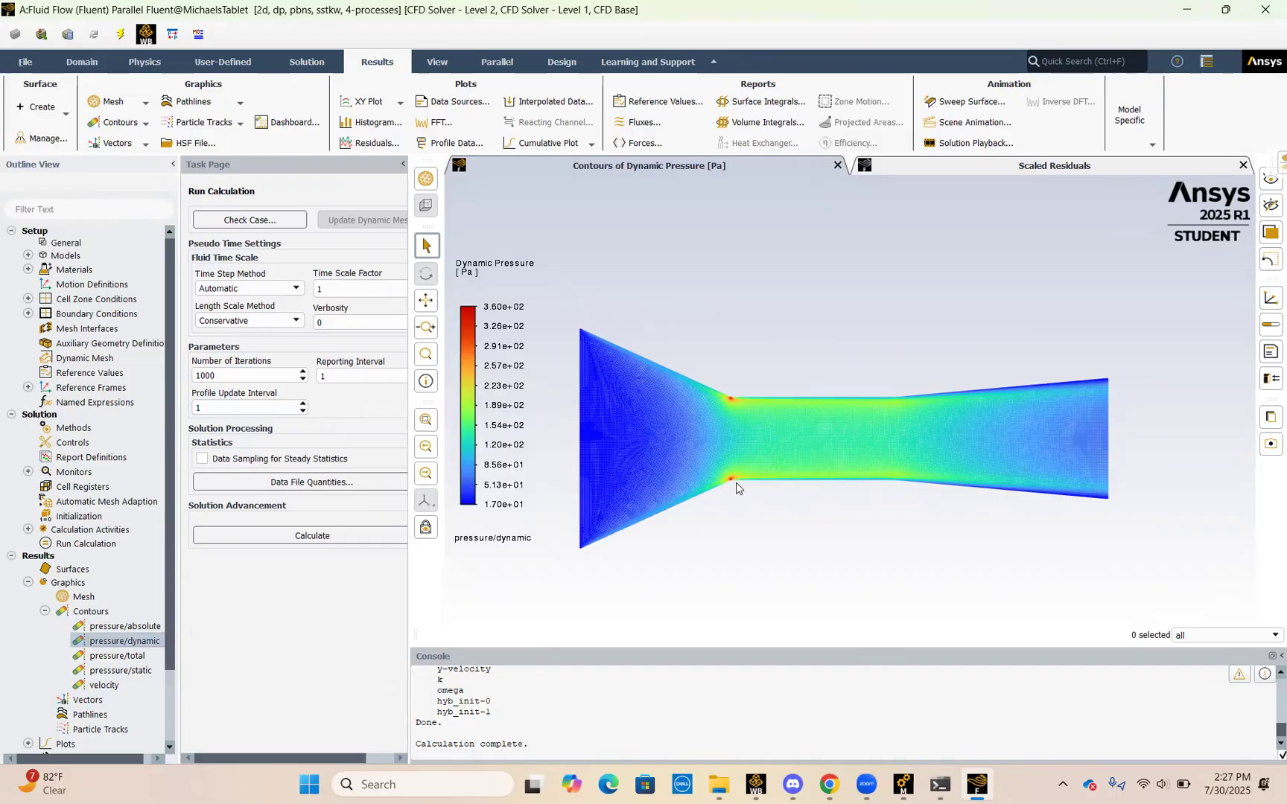
scroll(862, 437, "up", 1)
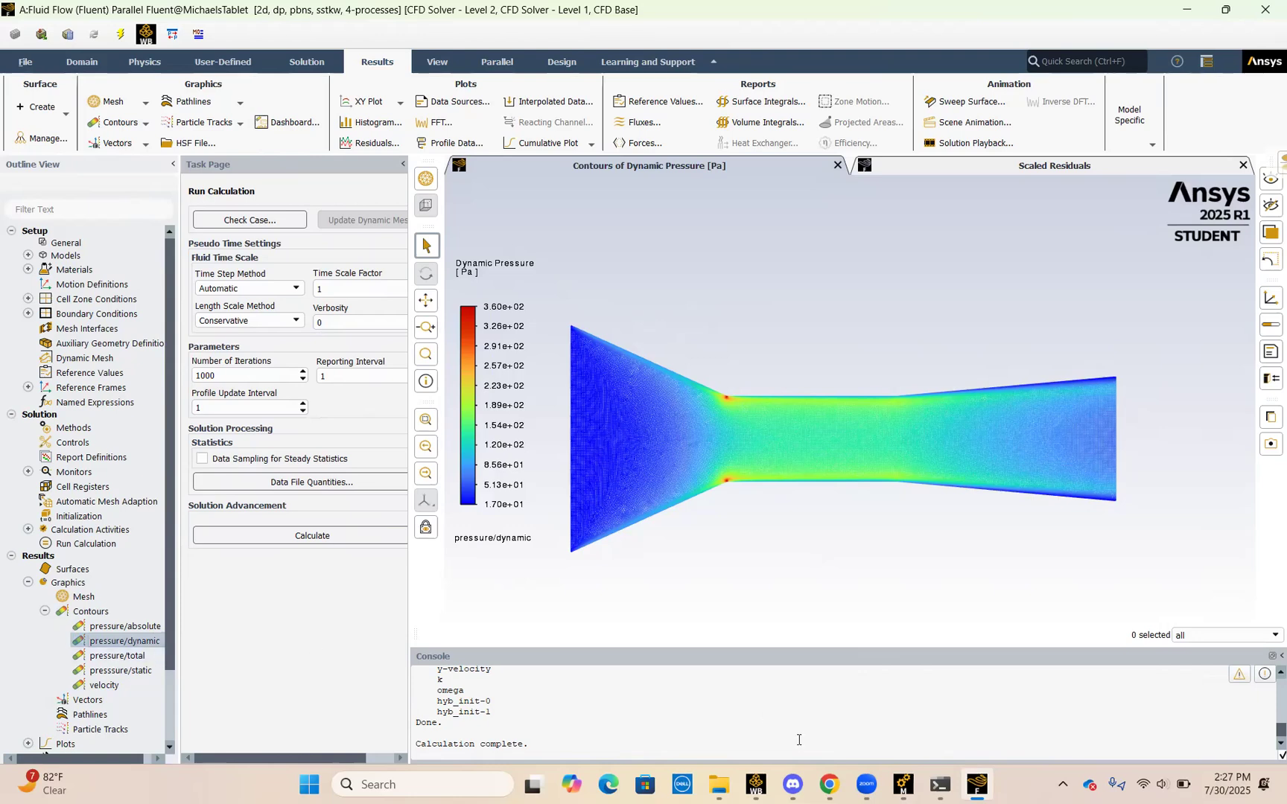
Display the saved pressure/total contour, keeping Total Pressure as the plotted variable on all four surfaces.
double_click(121, 657)
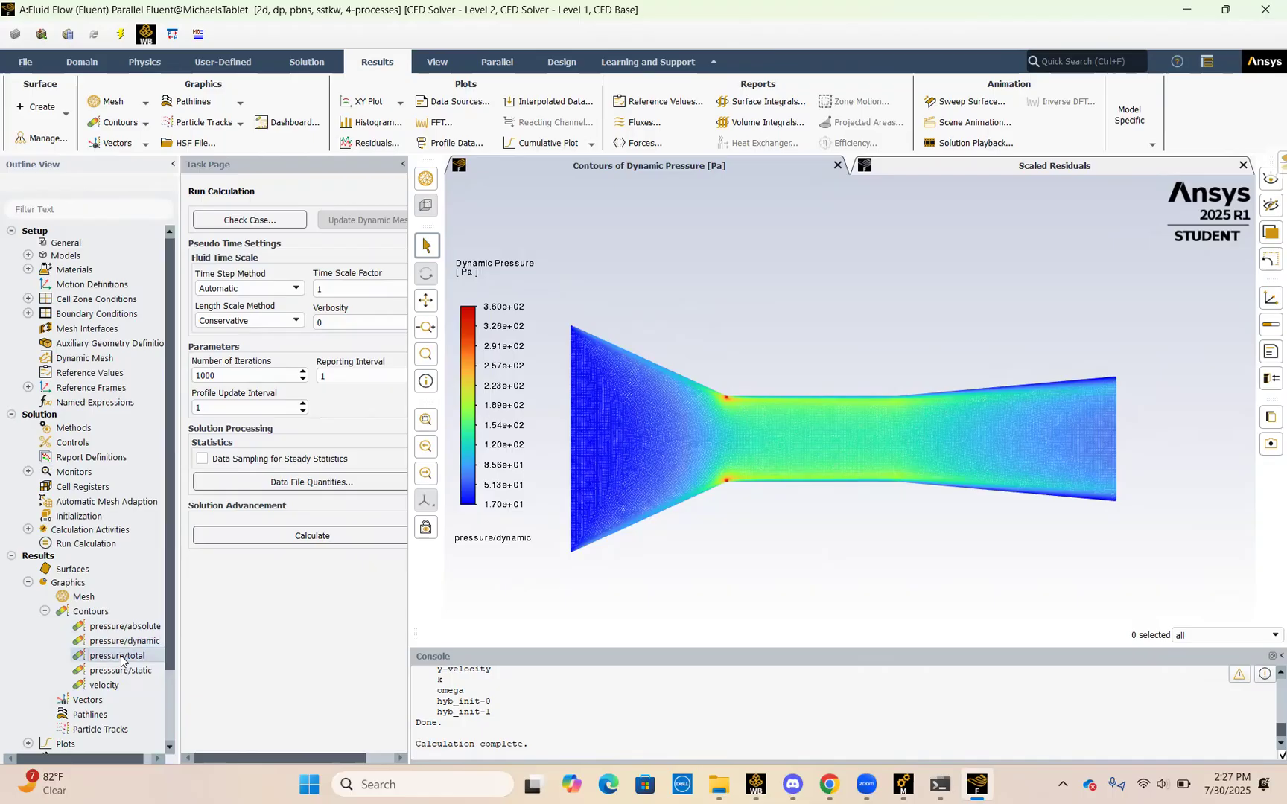
left_click(433, 475)
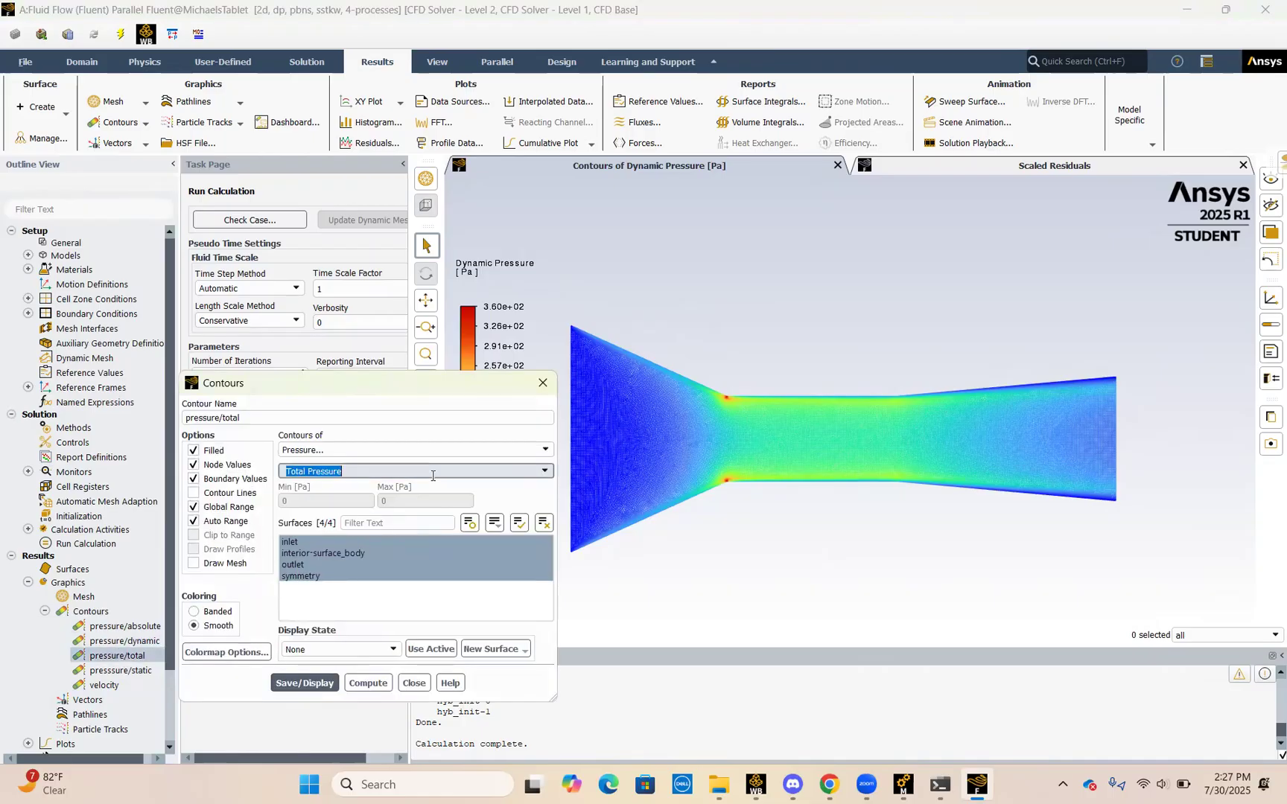
left_click(545, 471)
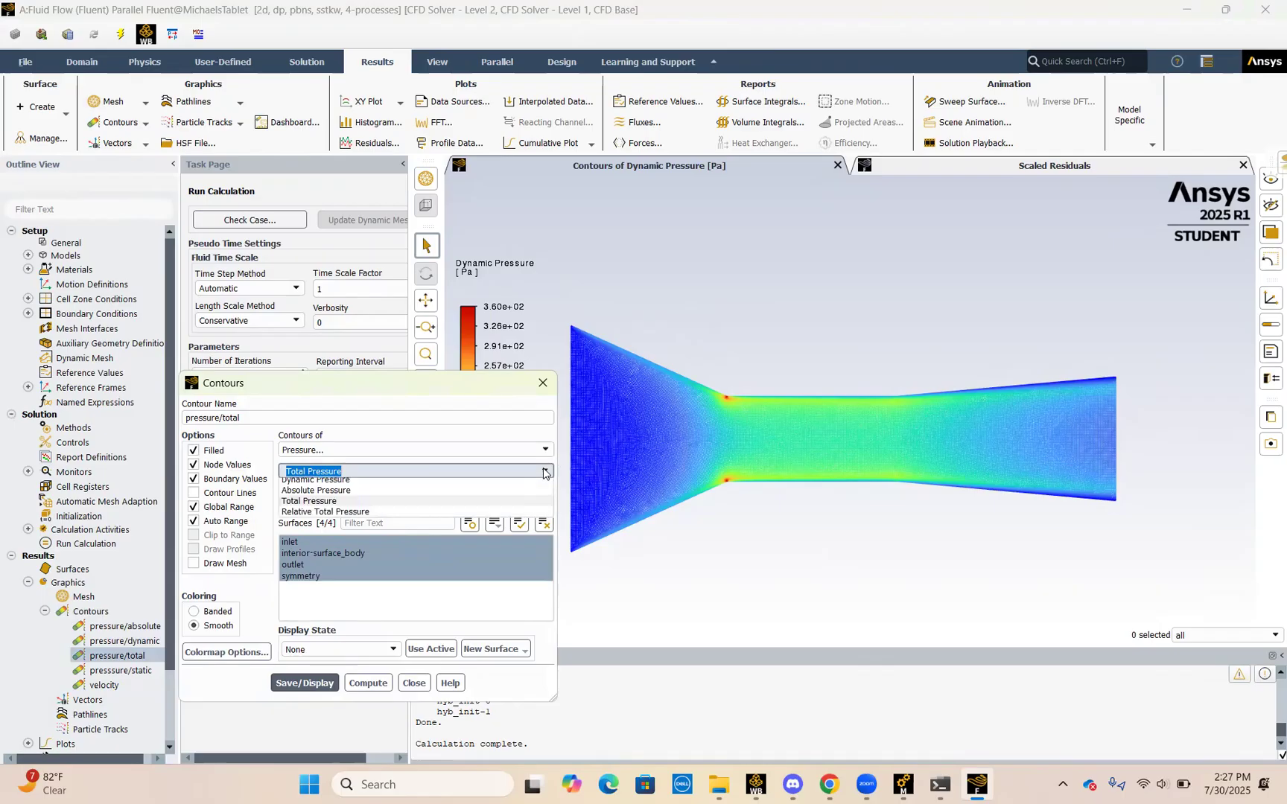
left_click(546, 472)
left_click(324, 680)
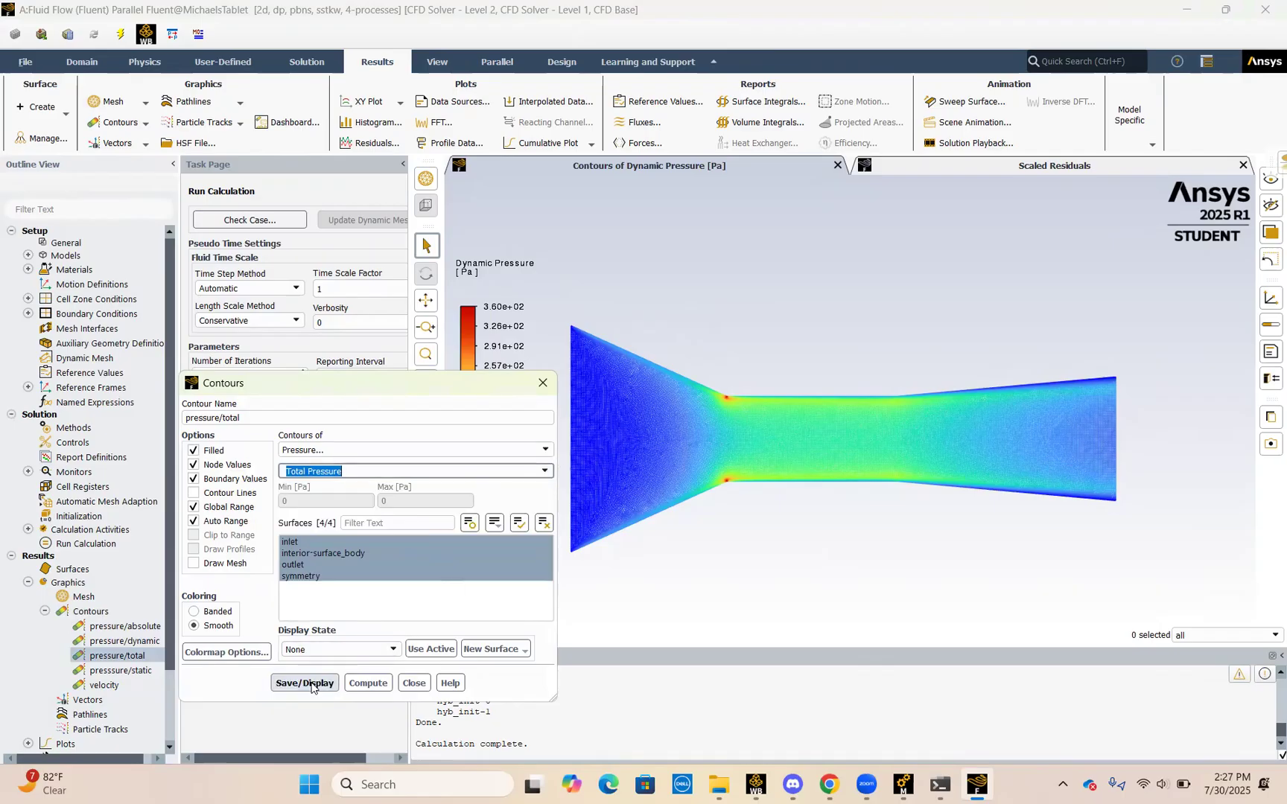
left_click(414, 684)
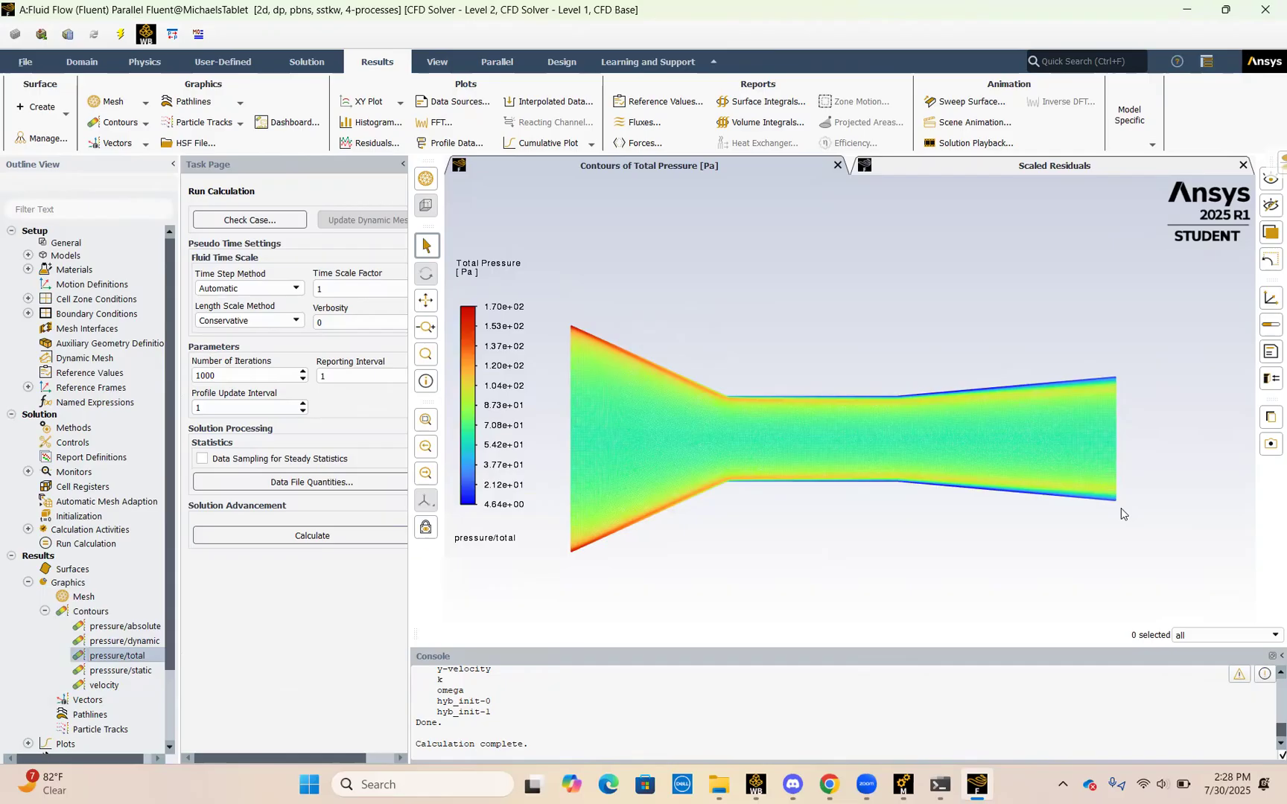
Check the Part A requirements in the assignment document in Chrome, and open the Results cell of the fluid flow system from Workbench.
left_click(831, 786)
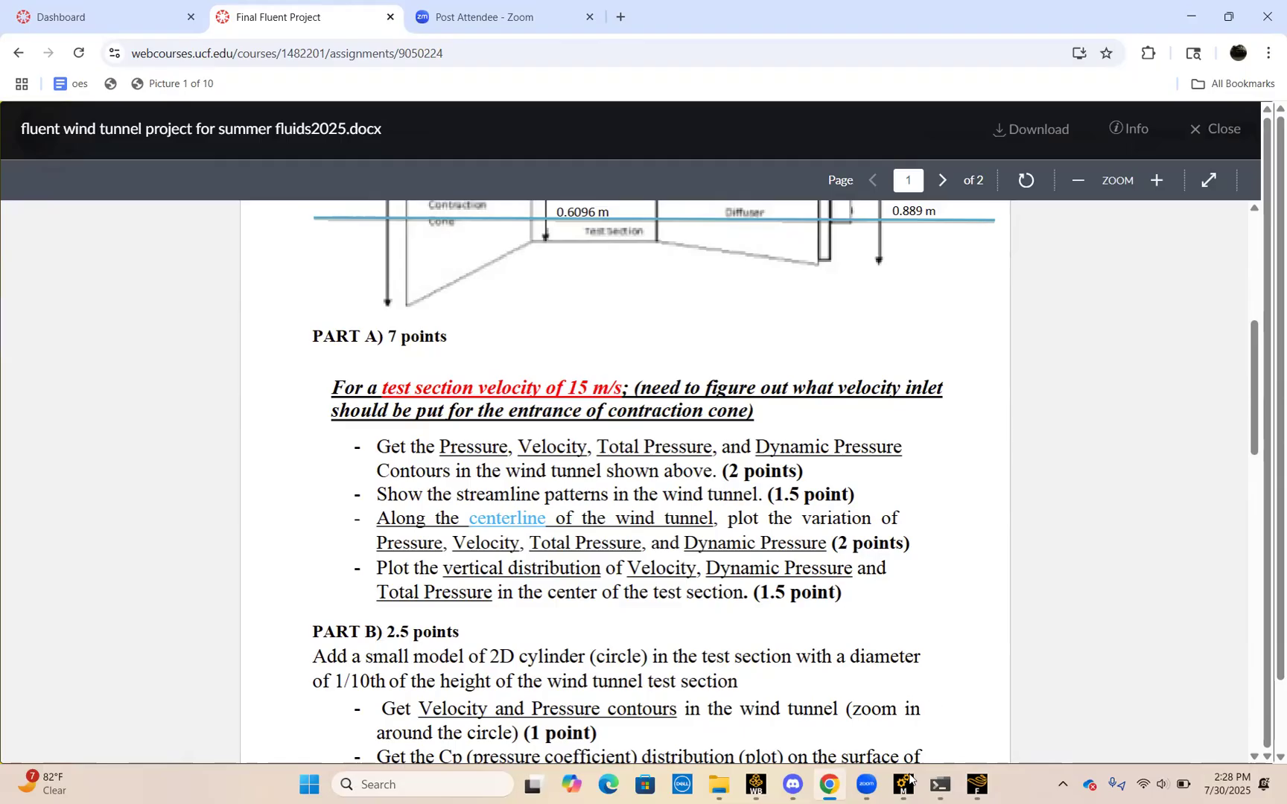
left_click(756, 785)
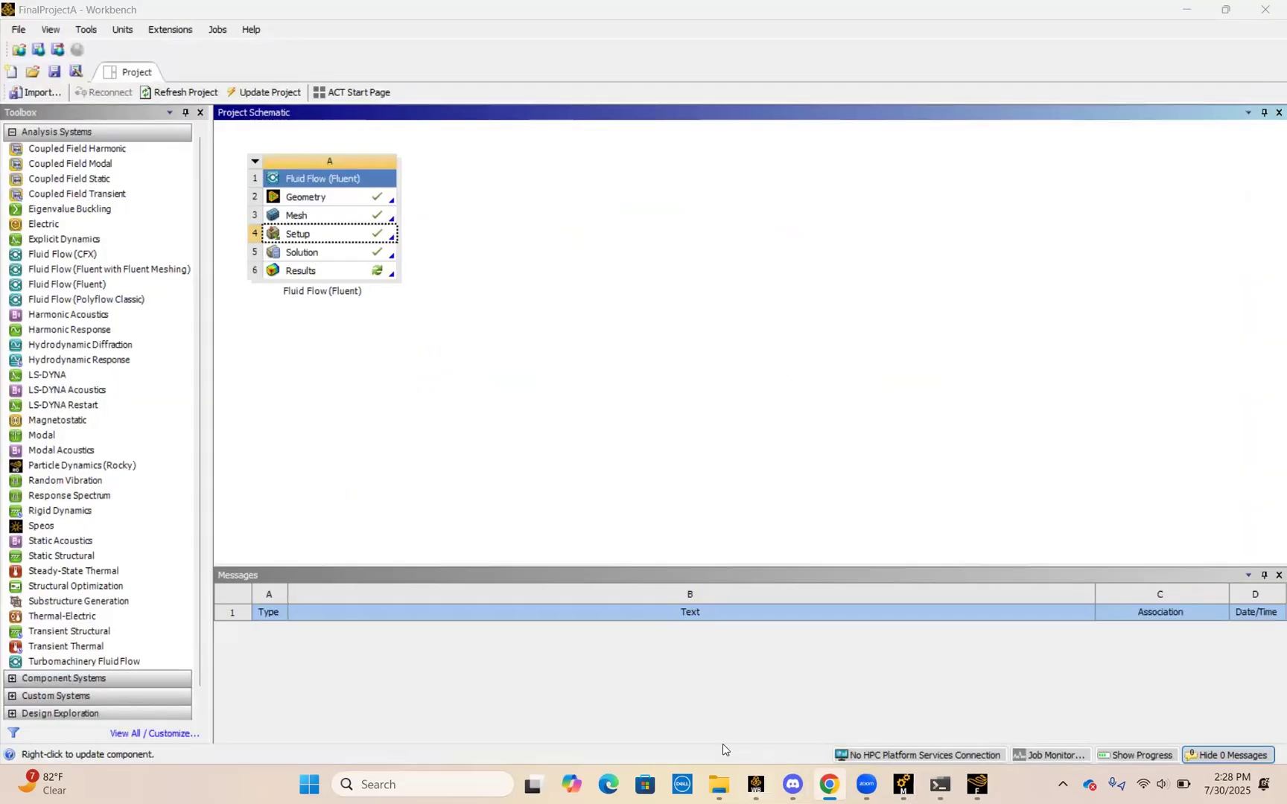
double_click(314, 272)
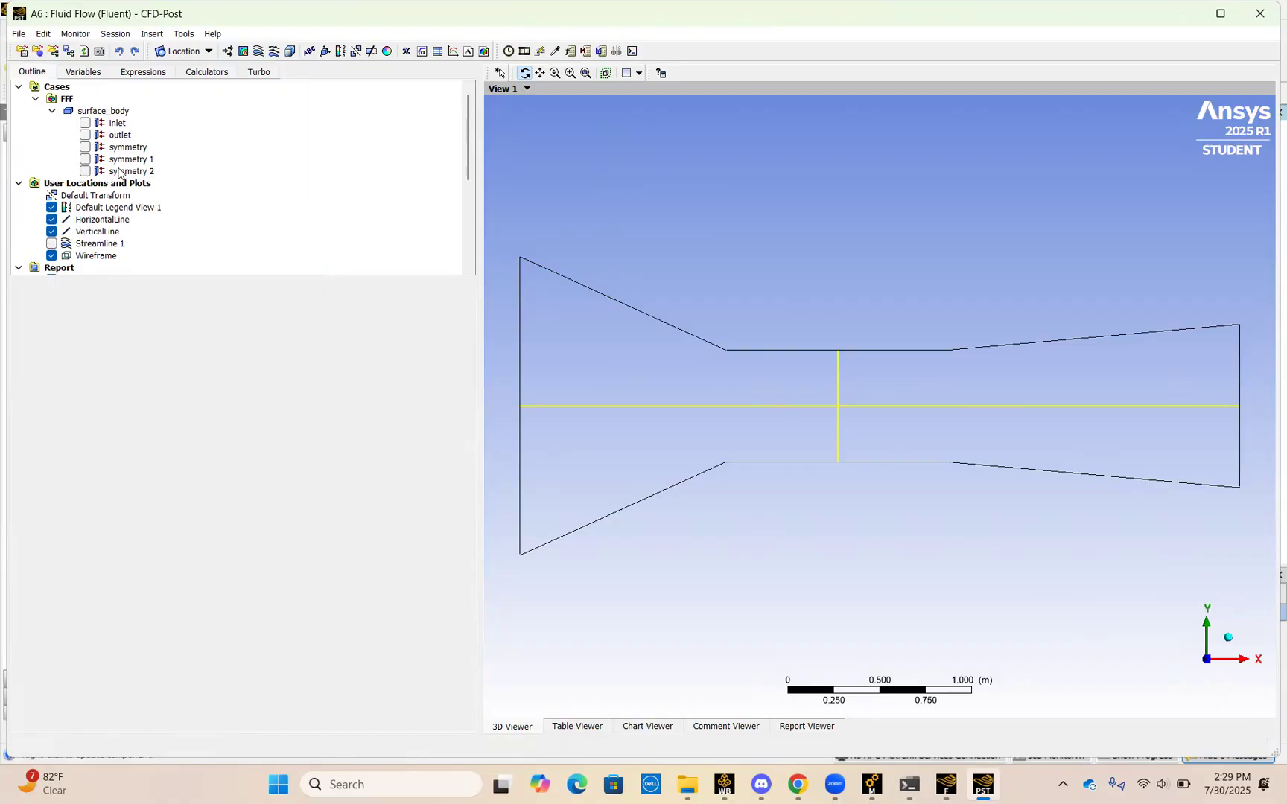
Look through the saved locations and report charts, and hide HorizontalLine and VerticalLine in the 3D view.
scroll(119, 173, "down", 5)
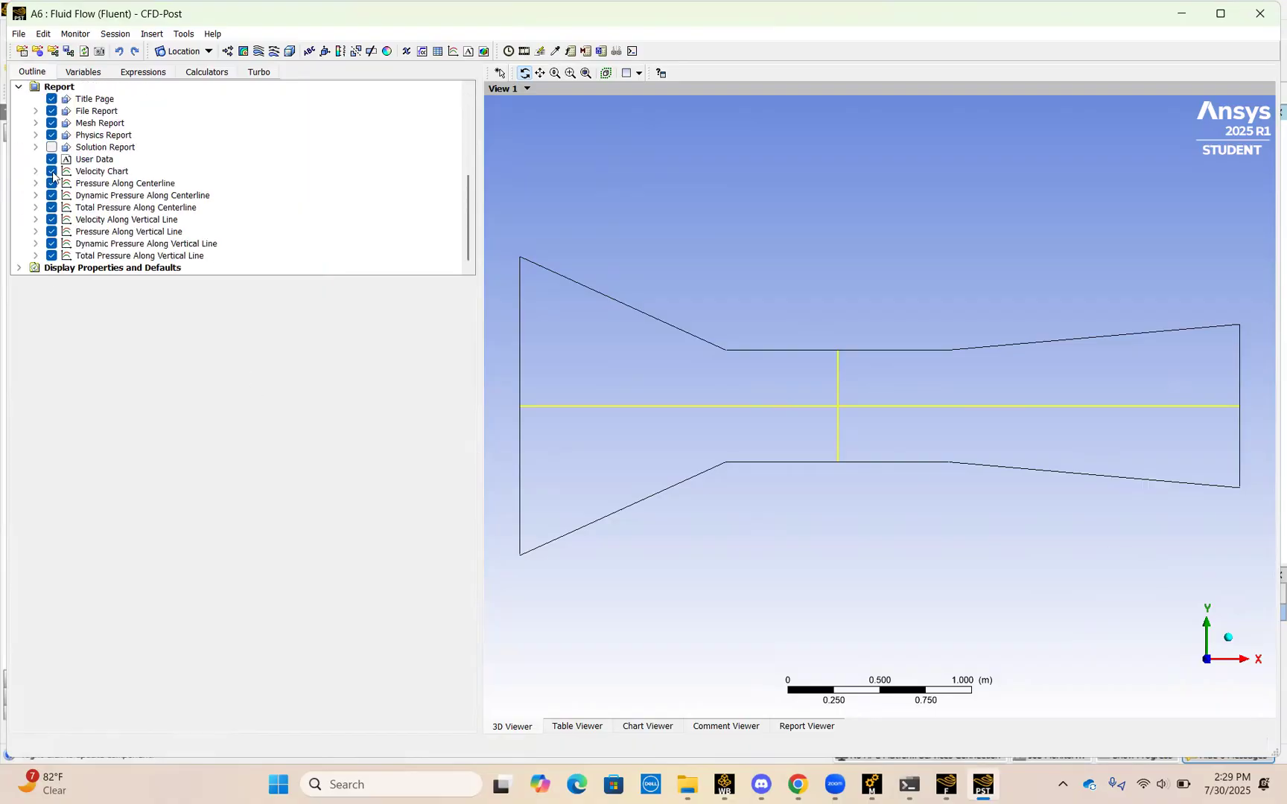
scroll(121, 240, "up", 4)
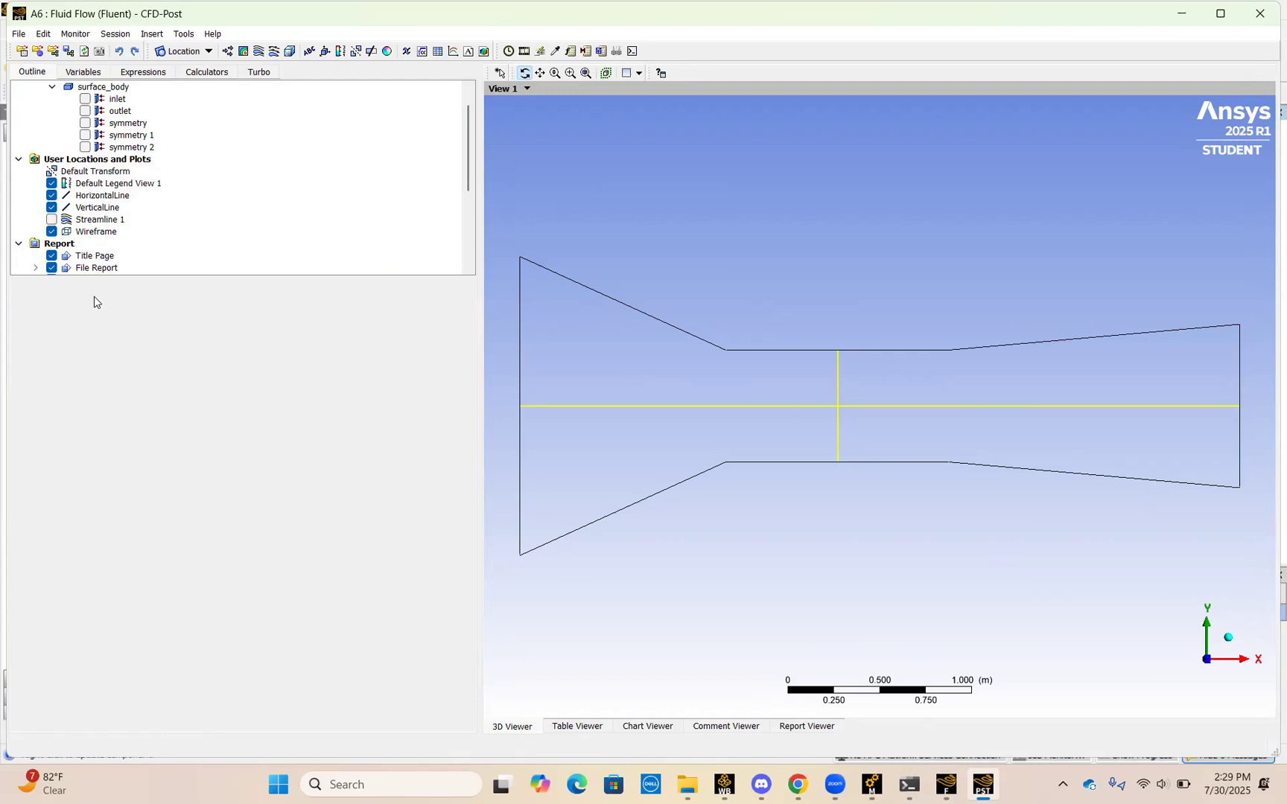
left_click(51, 207)
left_click(52, 195)
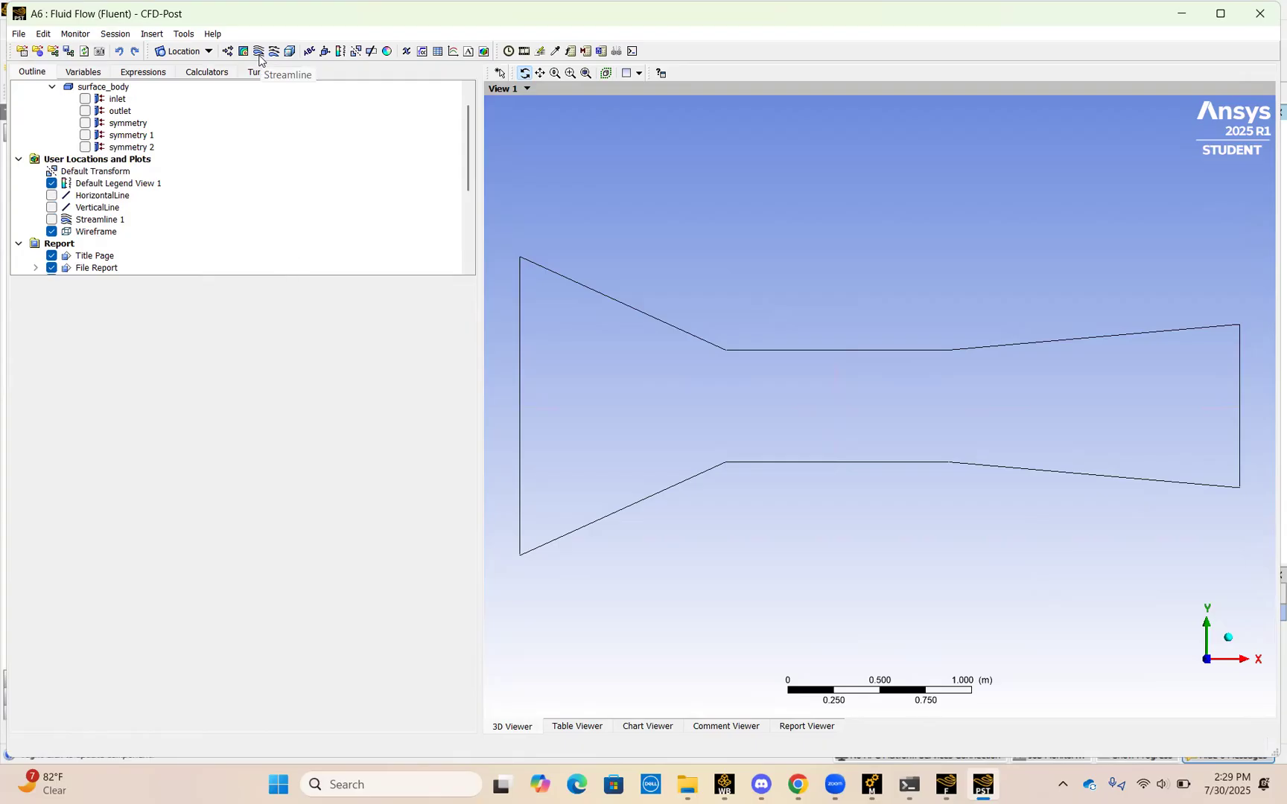
Set Streamline 1 to start from the inlet with the Velocity variable and 25 points, and show it in the 3D view.
double_click(107, 220)
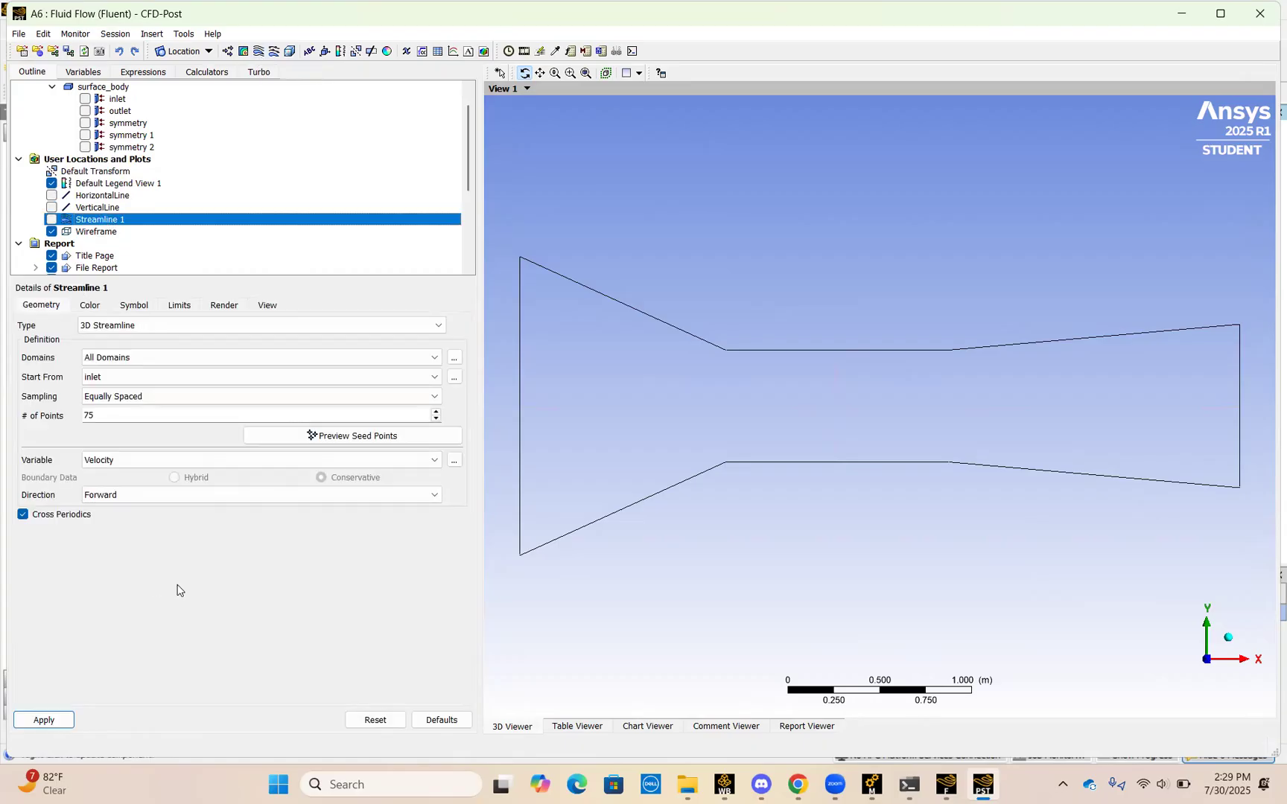
left_click(130, 382)
left_click(130, 382)
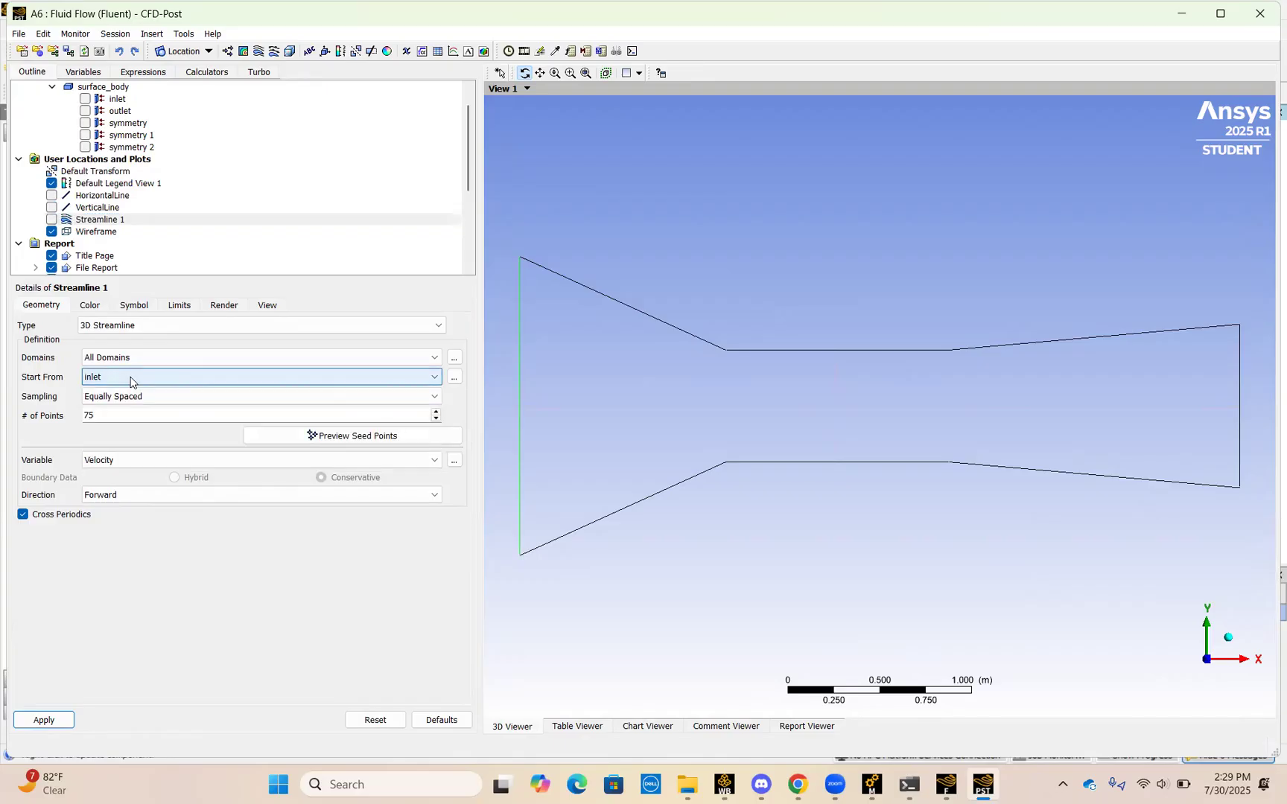
left_click(125, 461)
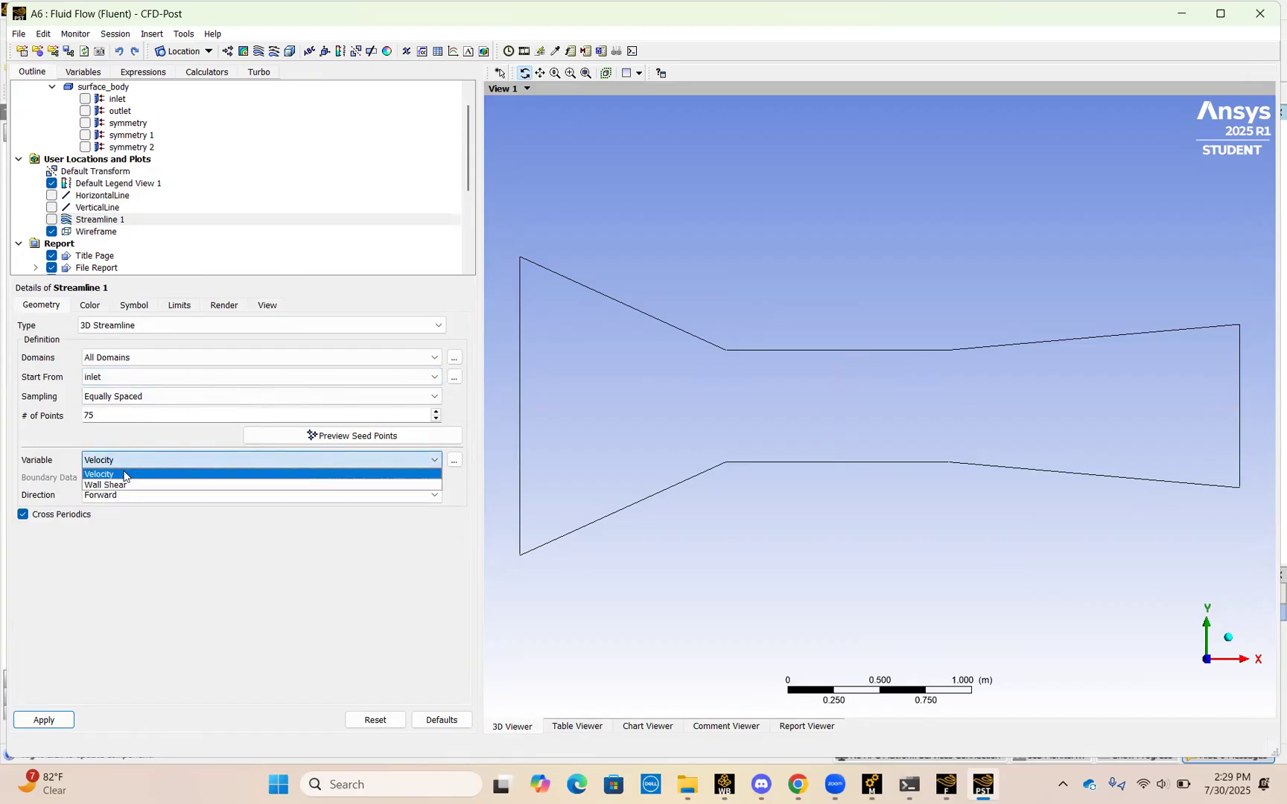
left_click(127, 475)
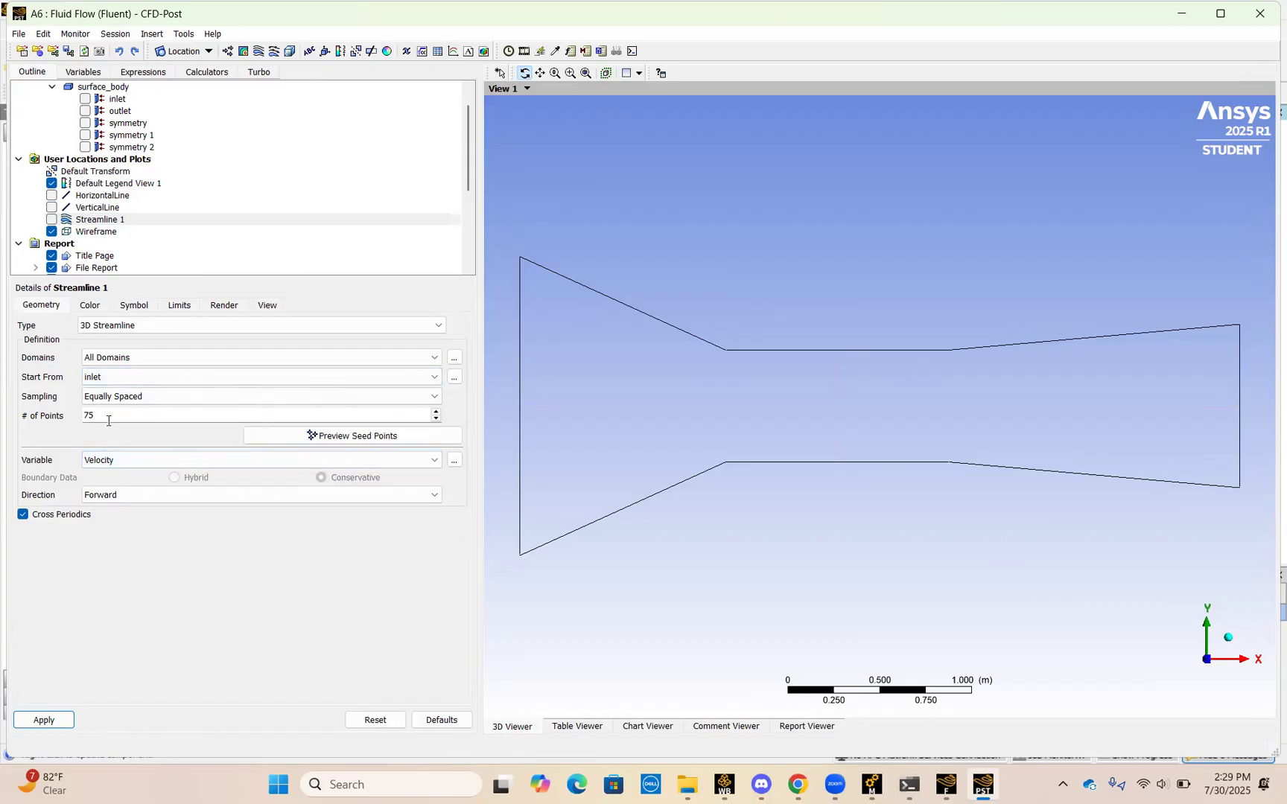
key("BackSpace")
key("BackSpace")
type("5")
key("BackSpace")
type("25")
left_click(37, 718)
left_click(49, 721)
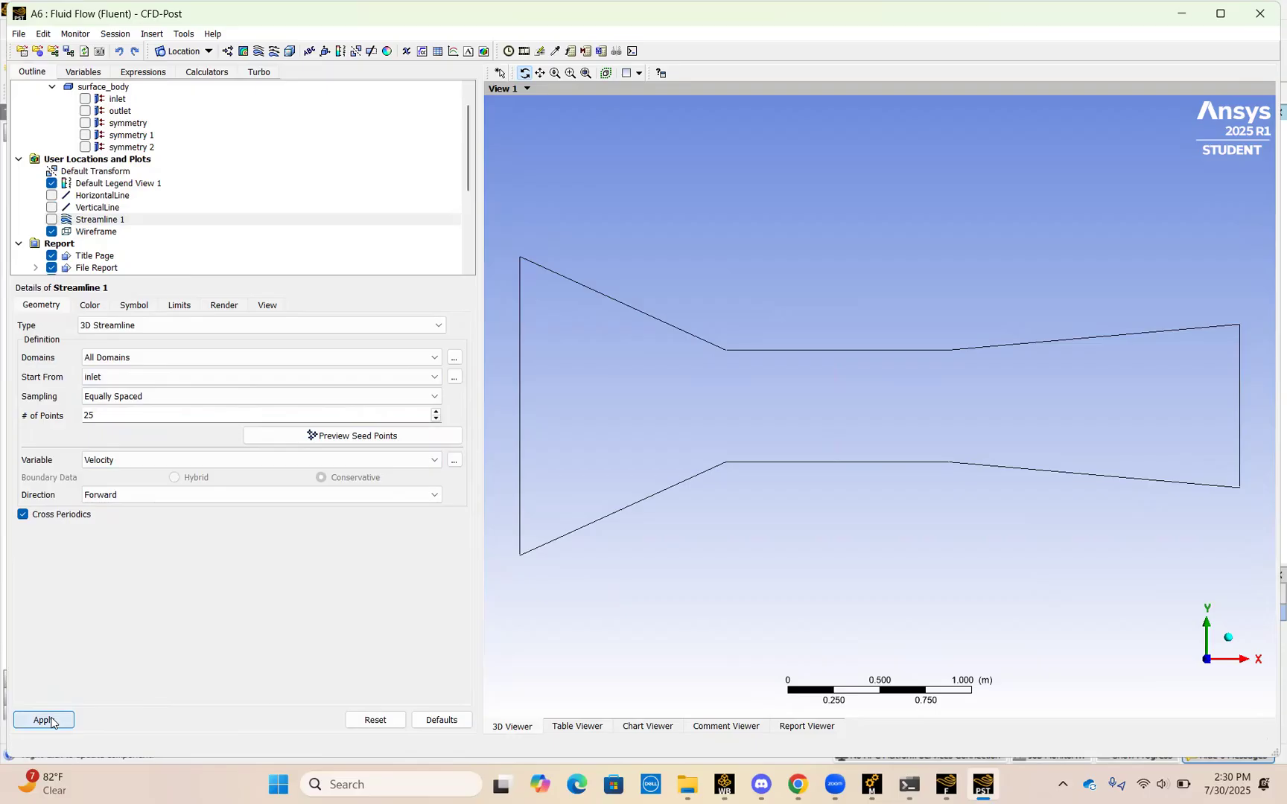
left_click(51, 219)
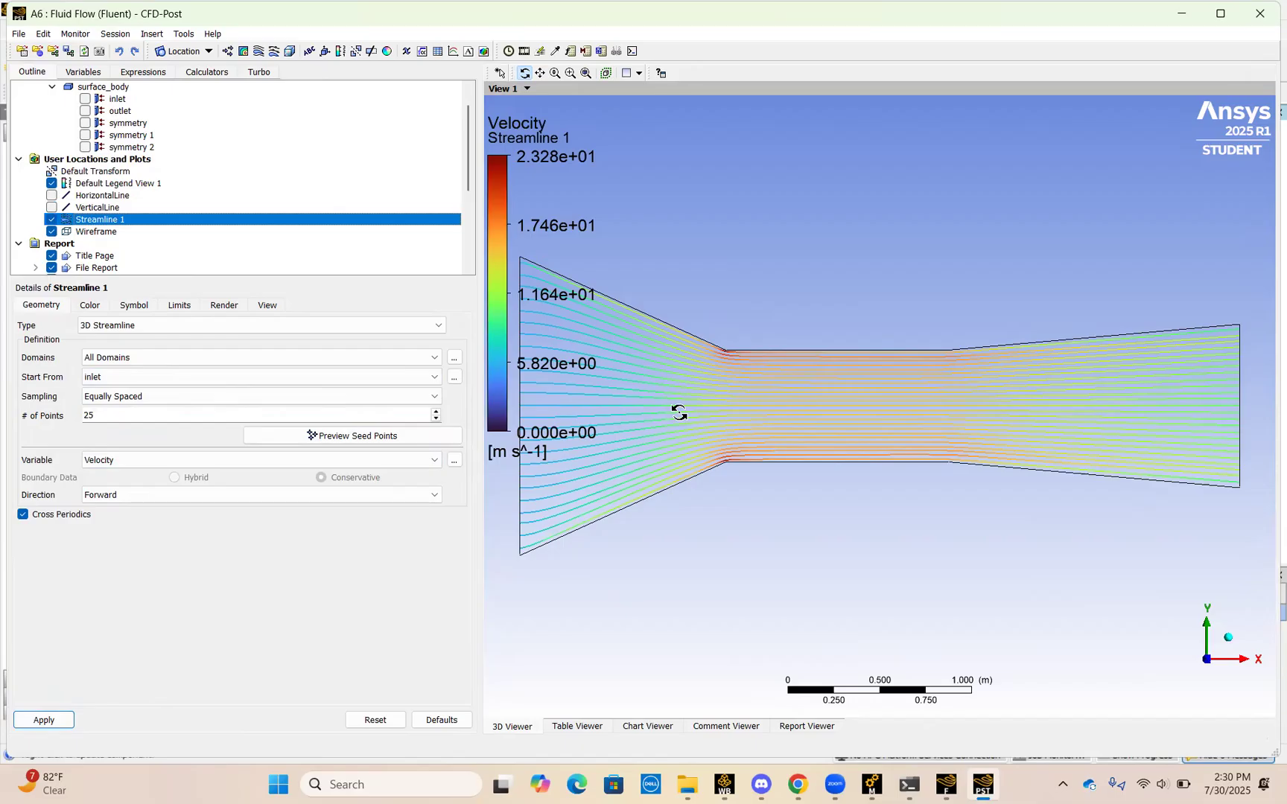
Set the number of points of Streamline 1 to 50 and apply it.
left_click(289, 411)
key("BackSpace")
key("BackSpace")
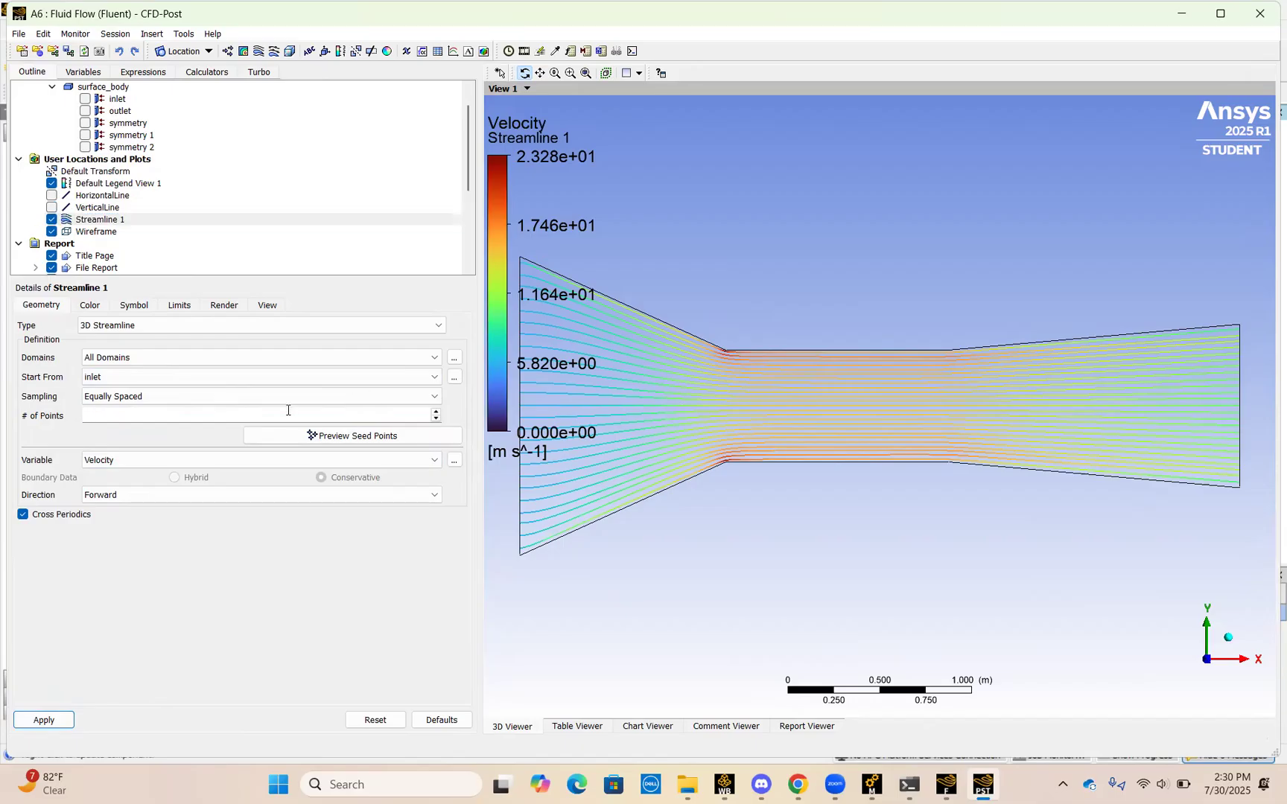
type("7")
key("BackSpace")
type("50")
left_click(38, 721)
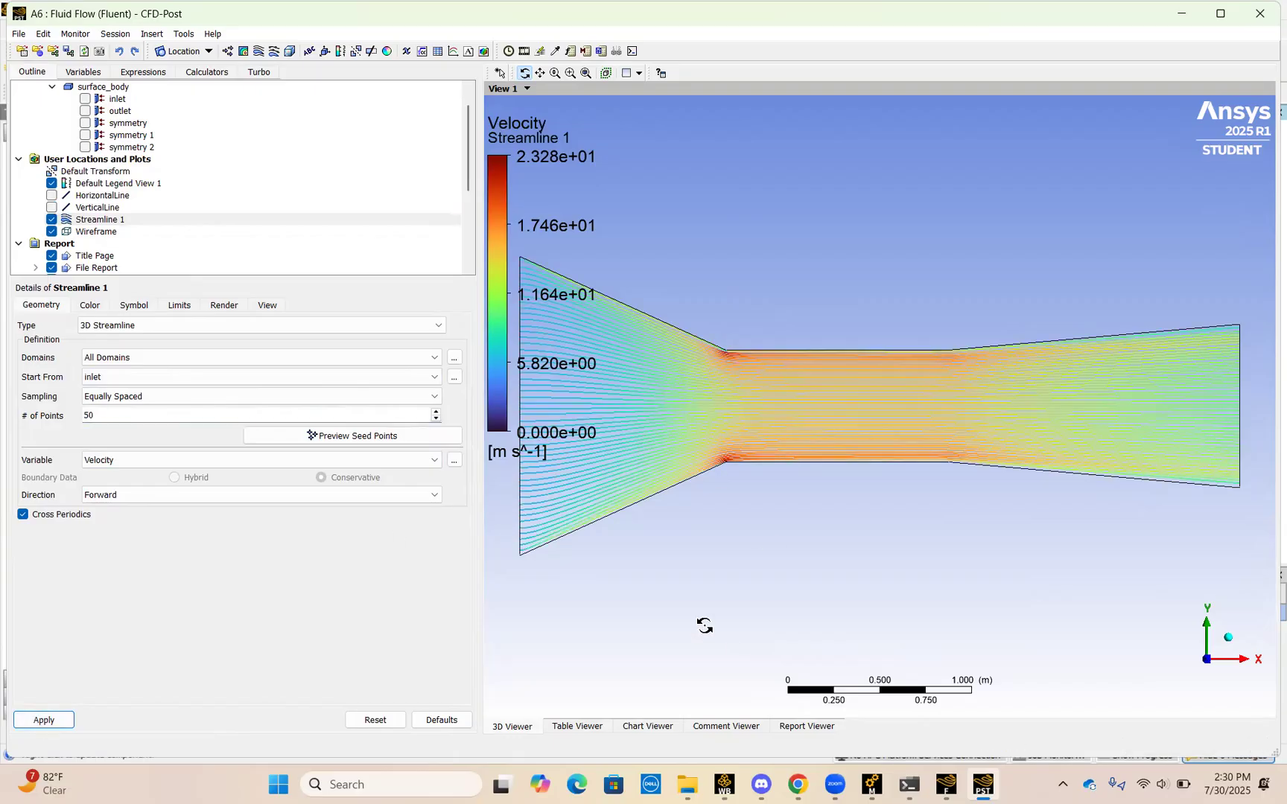
Increase the number of points of Streamline 1 to 75 and apply the change.
left_click(104, 416)
key("BackSpace")
key("BackSpace")
type("75")
left_click(42, 719)
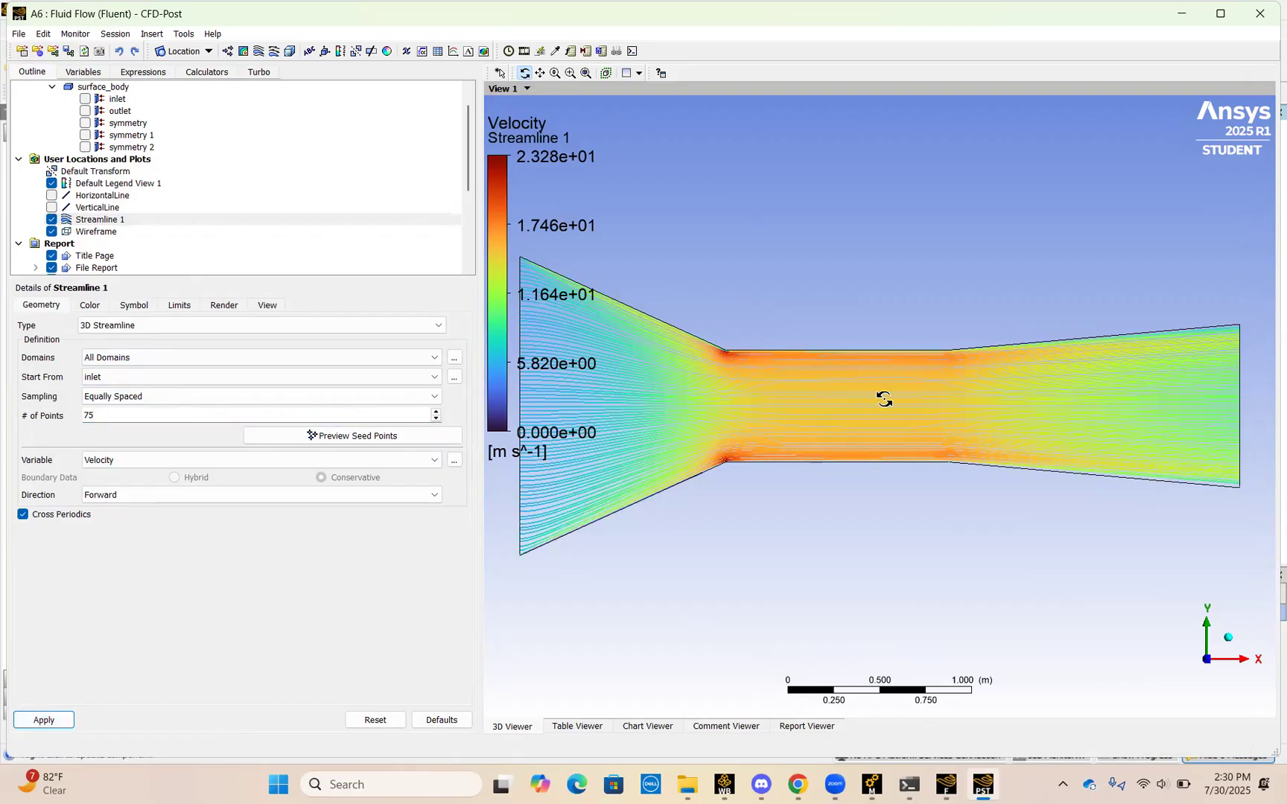
Try 150 points for Streamline 1 to compare a denser streamline plot.
left_click_drag(884, 400, 884, 399)
double_click(110, 415)
key("BackSpace")
type("150")
left_click(49, 720)
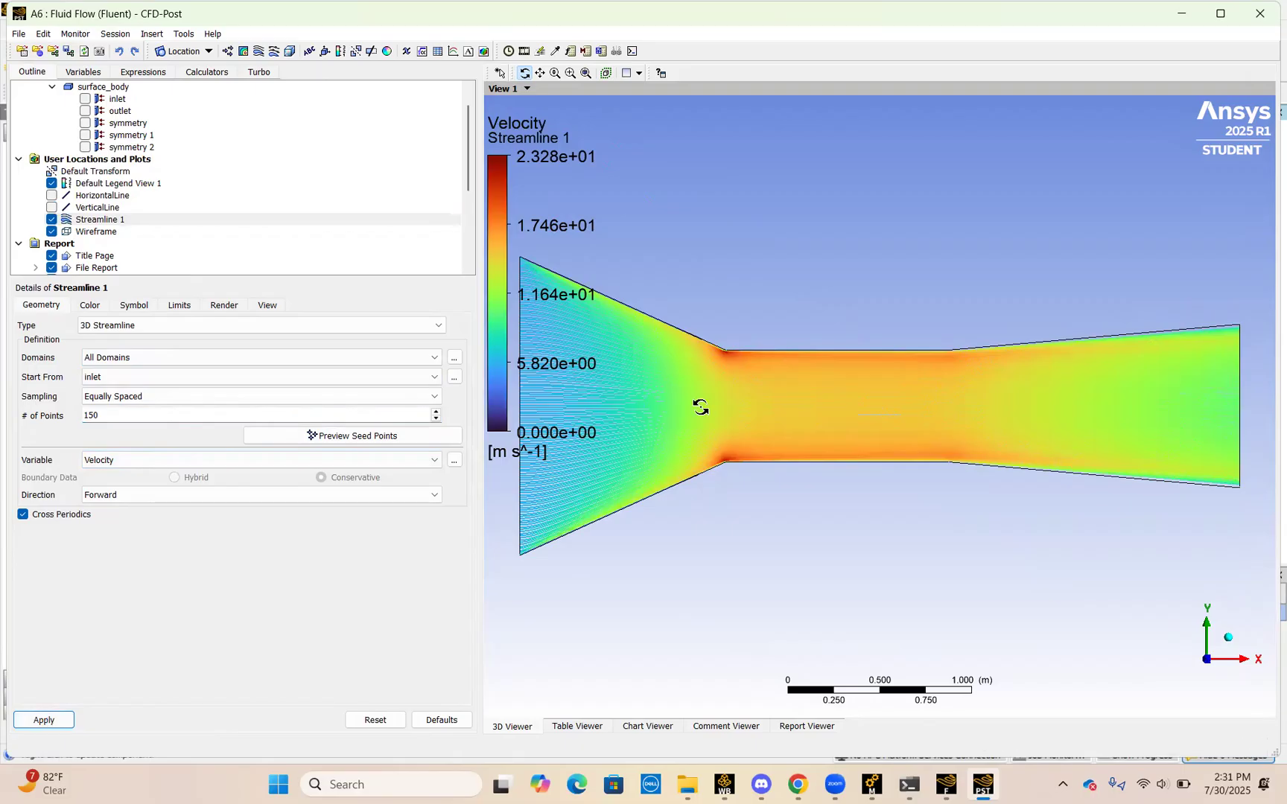
Reduce Streamline 1 to 70 points and redraw the streamlines.
left_click(248, 418)
key("BackSpace")
key("BackSpace")
key("BackSpace")
type("70")
left_click(41, 721)
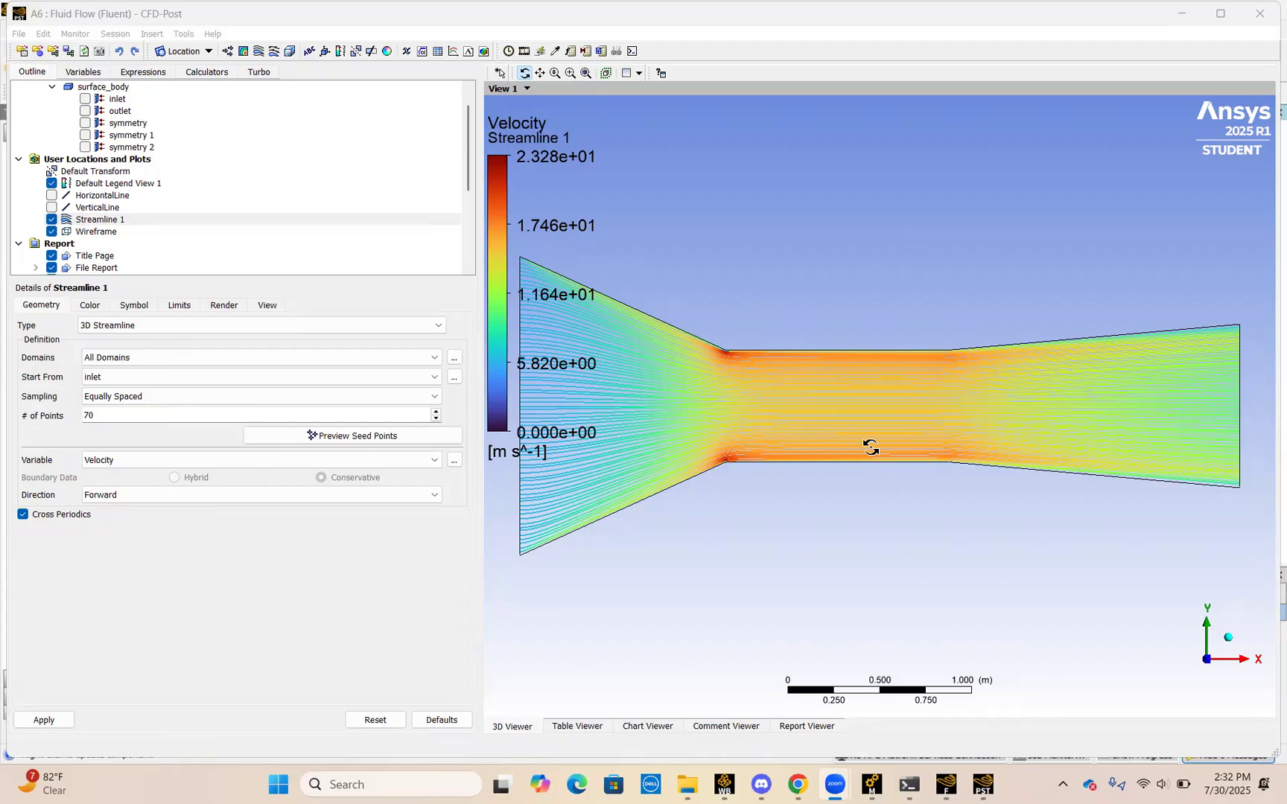
Review the centerline and vertical distribution plots required for Part A in the assignment document in Chrome, and return to CFD-Post.
left_click(808, 788)
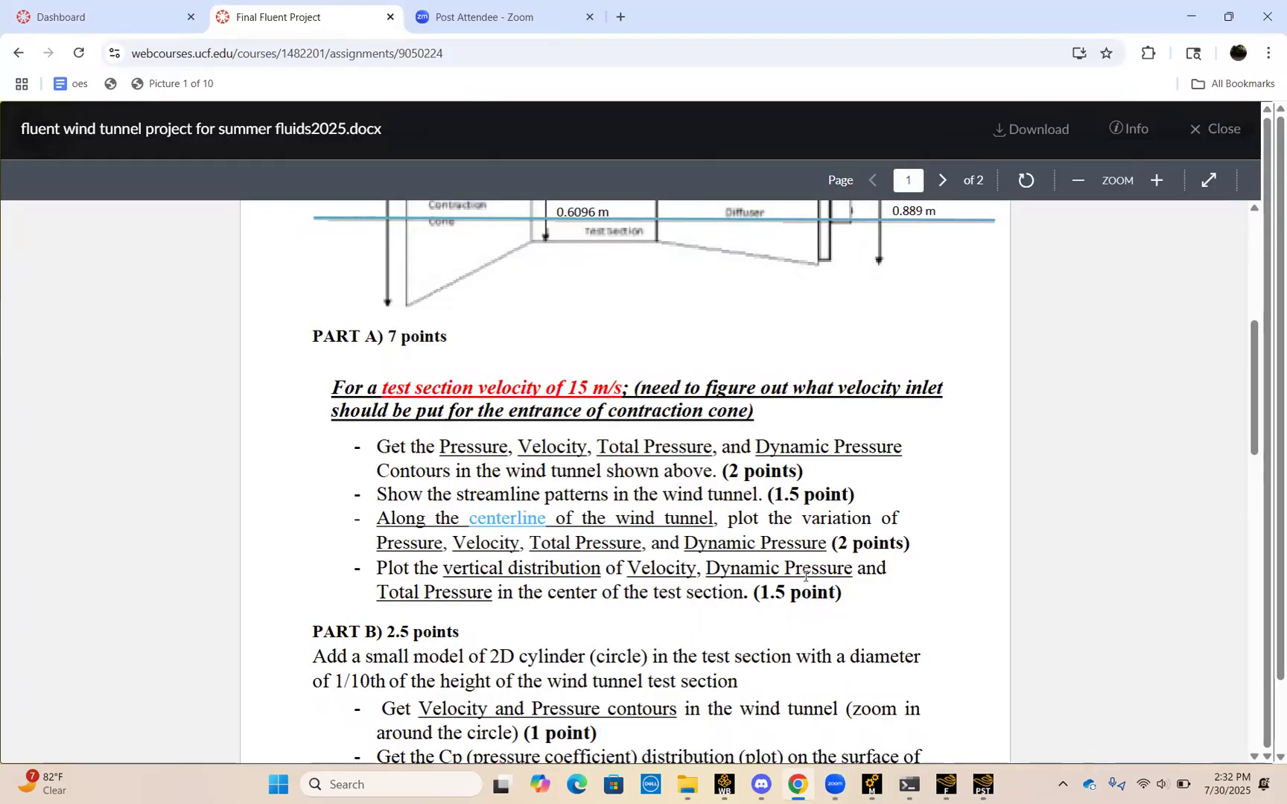
scroll(647, 445, "up", 1)
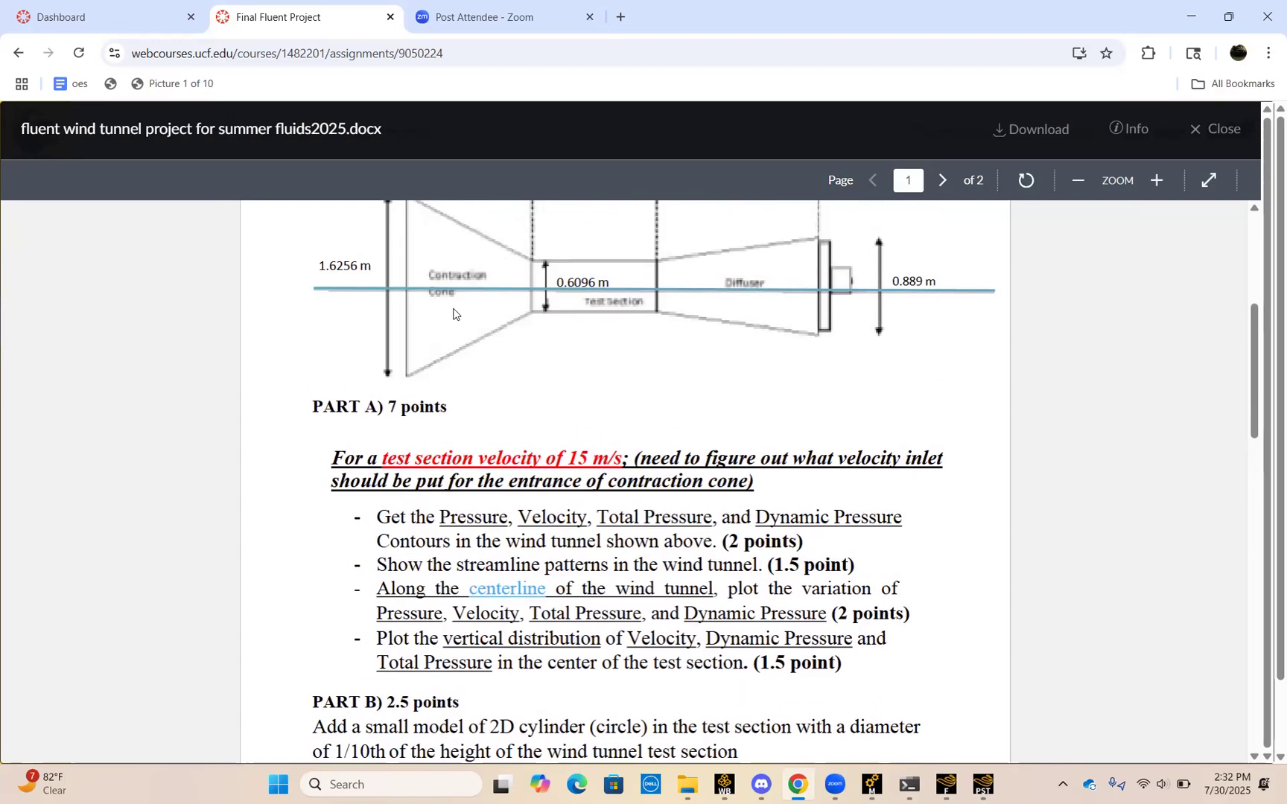
scroll(651, 461, "down", 1)
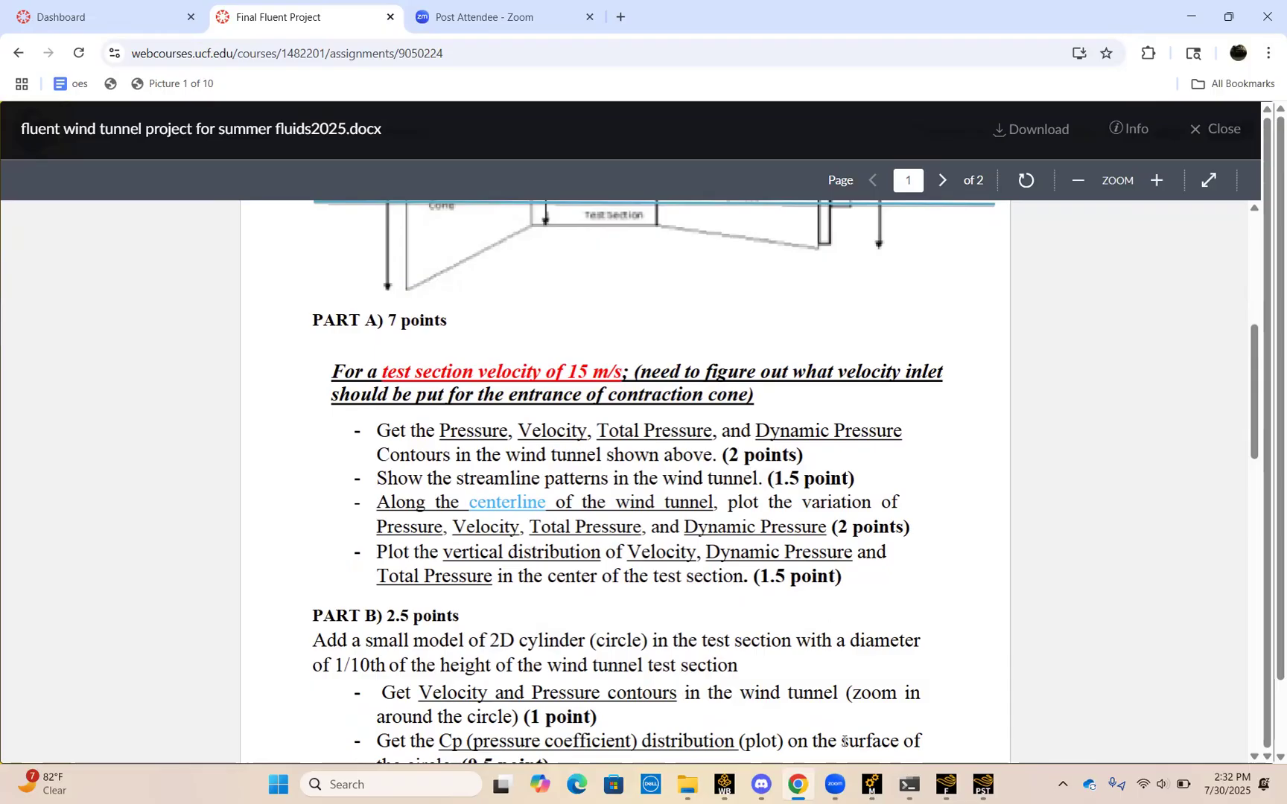
left_click(983, 787)
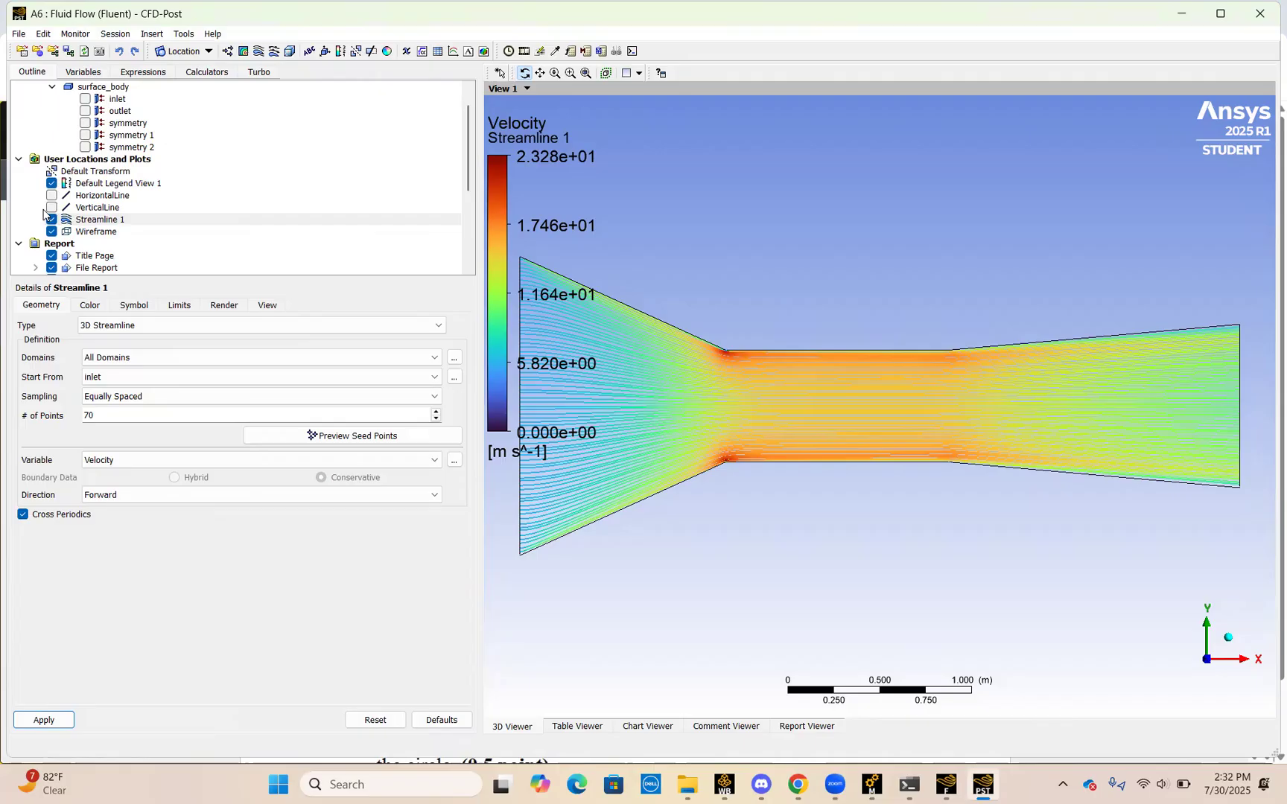
Hide Streamline 1 in the 3D view, and look over the saved report charts.
left_click(51, 219)
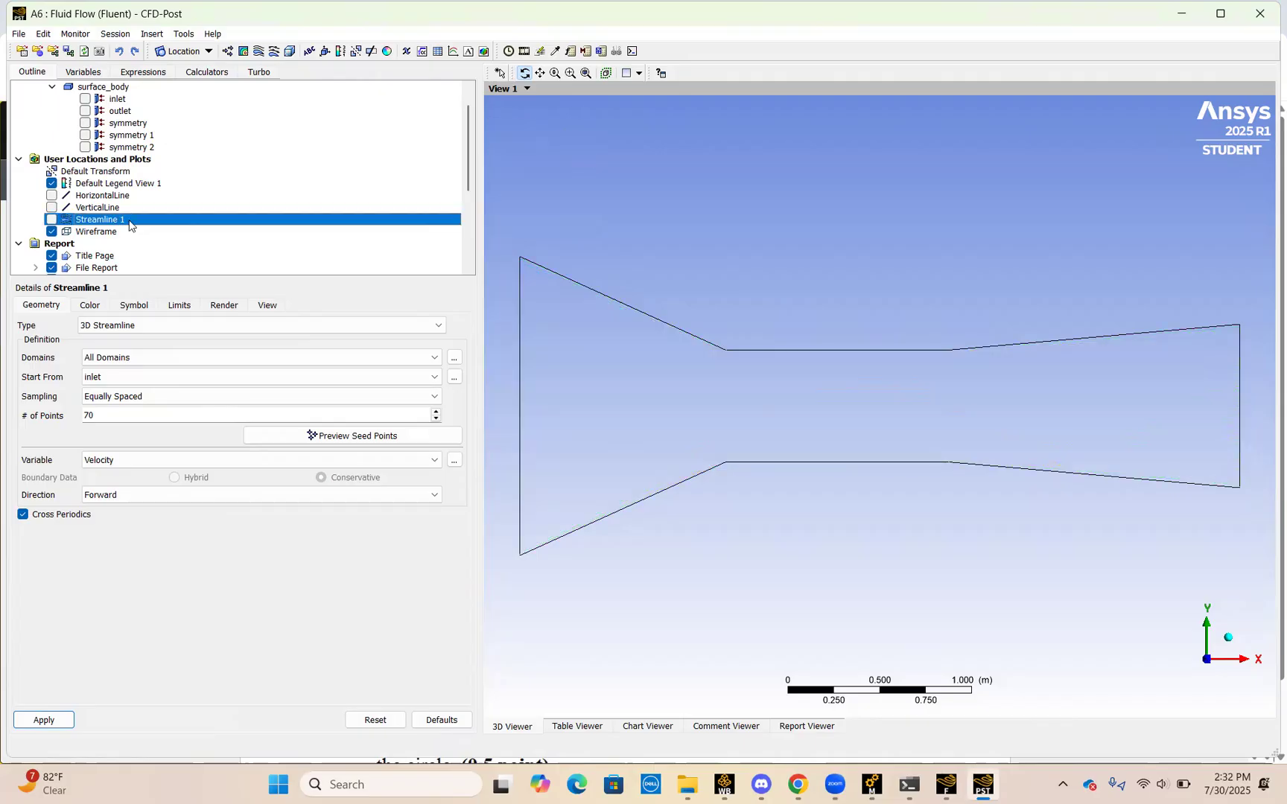
scroll(129, 225, "down", 4)
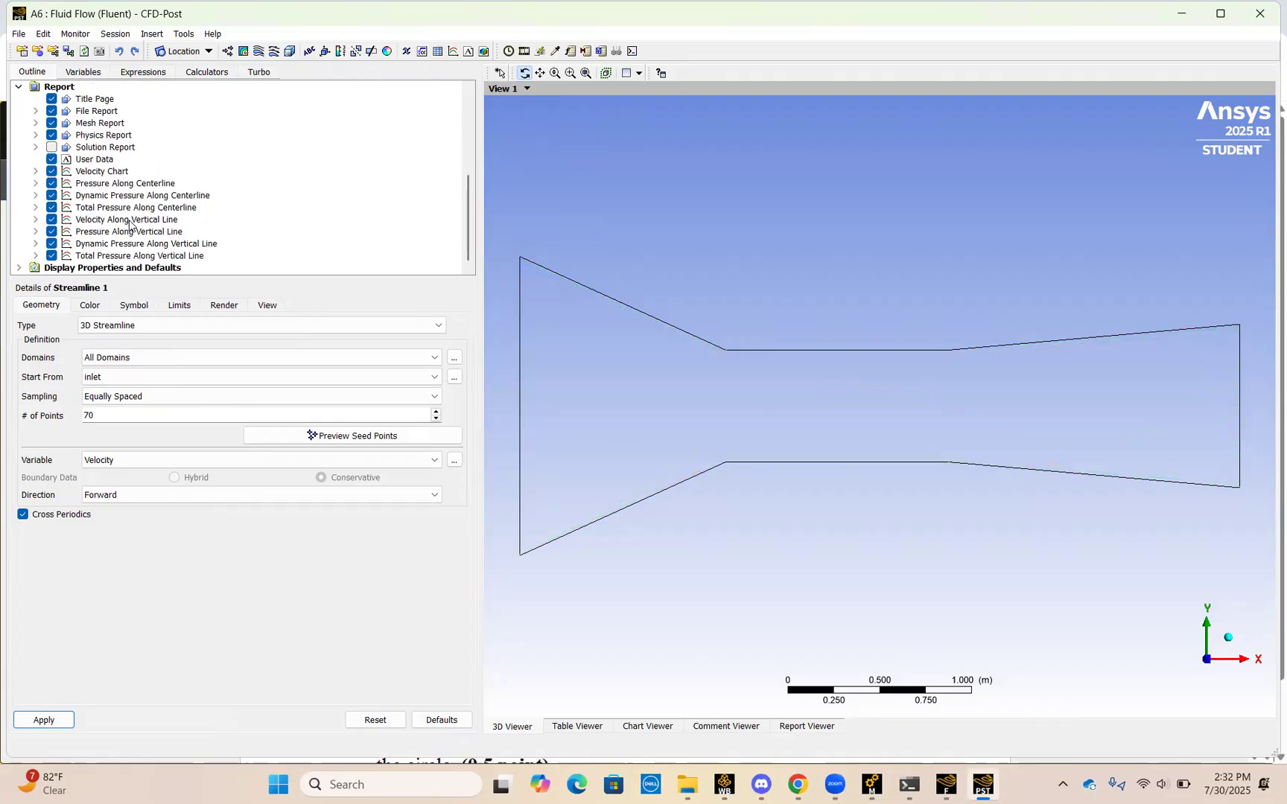
left_click(179, 52)
left_click(188, 105)
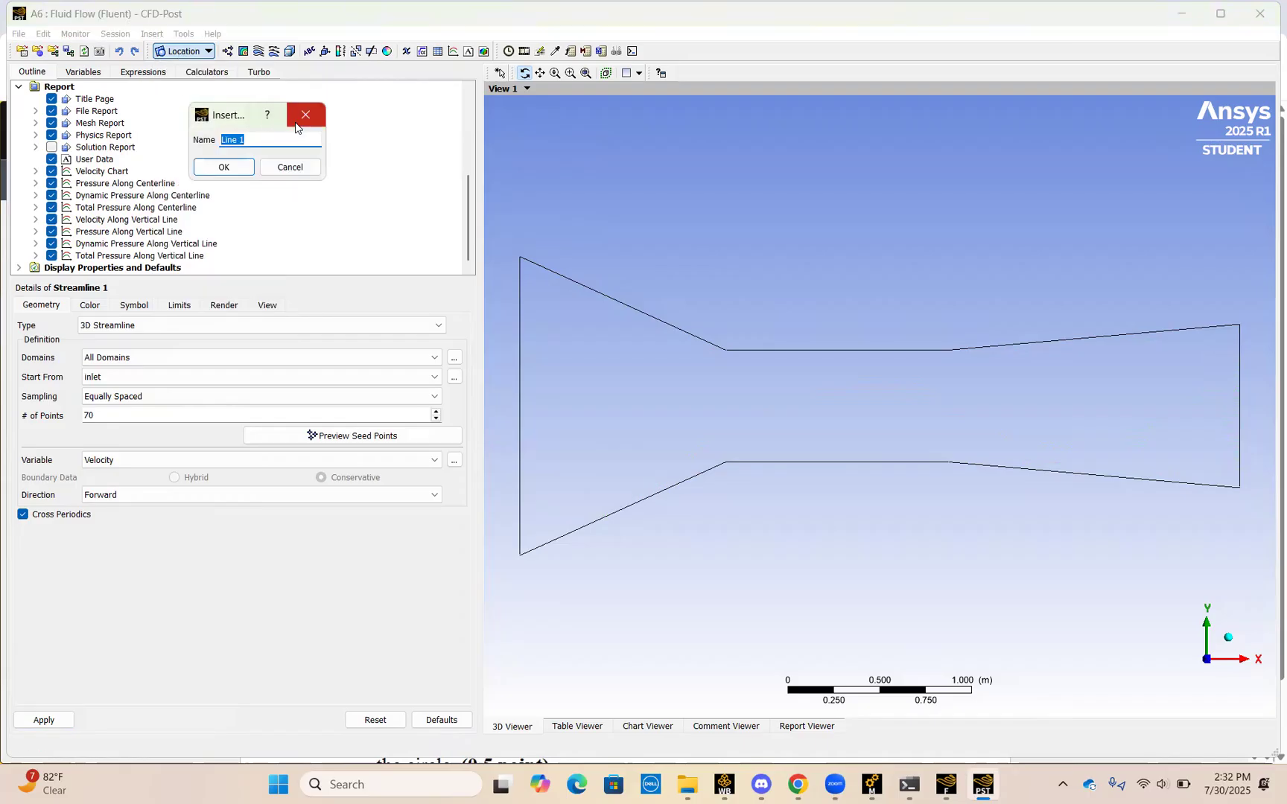
left_click(313, 117)
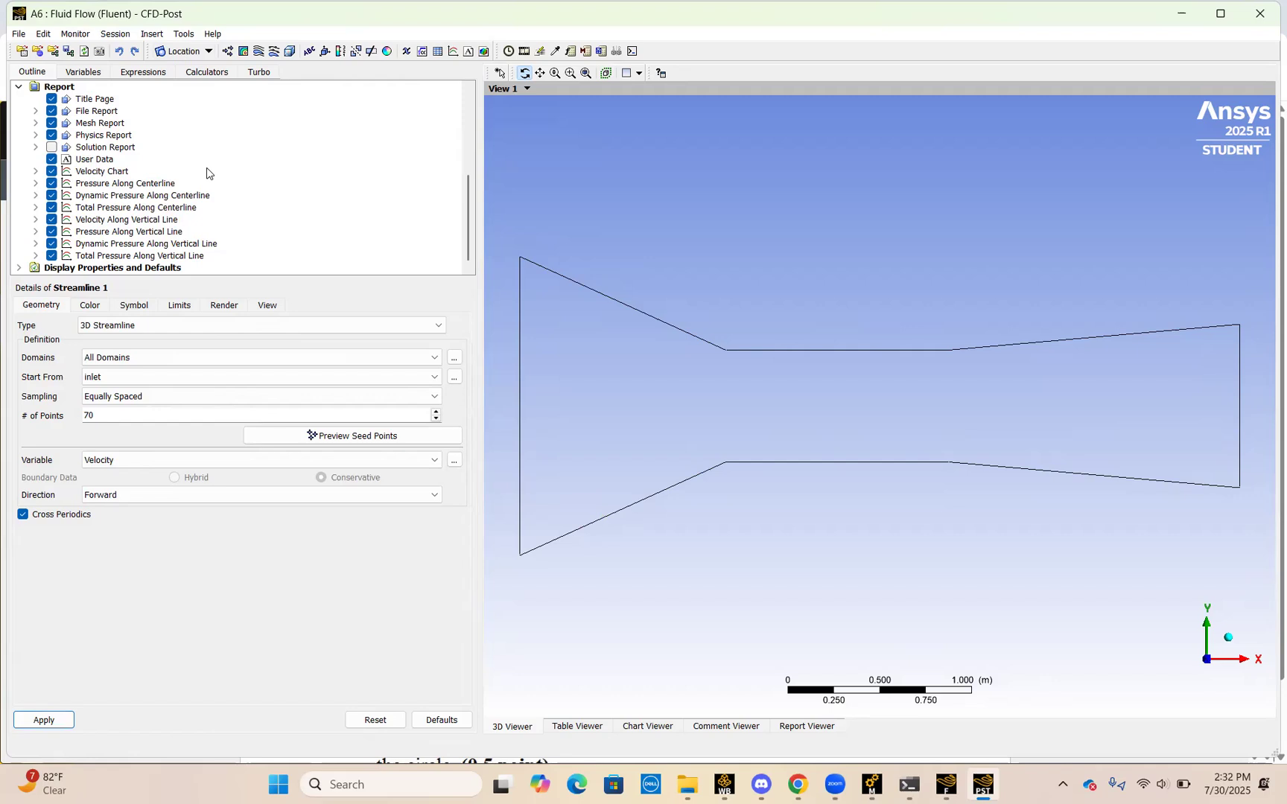
scroll(207, 173, "up", 3)
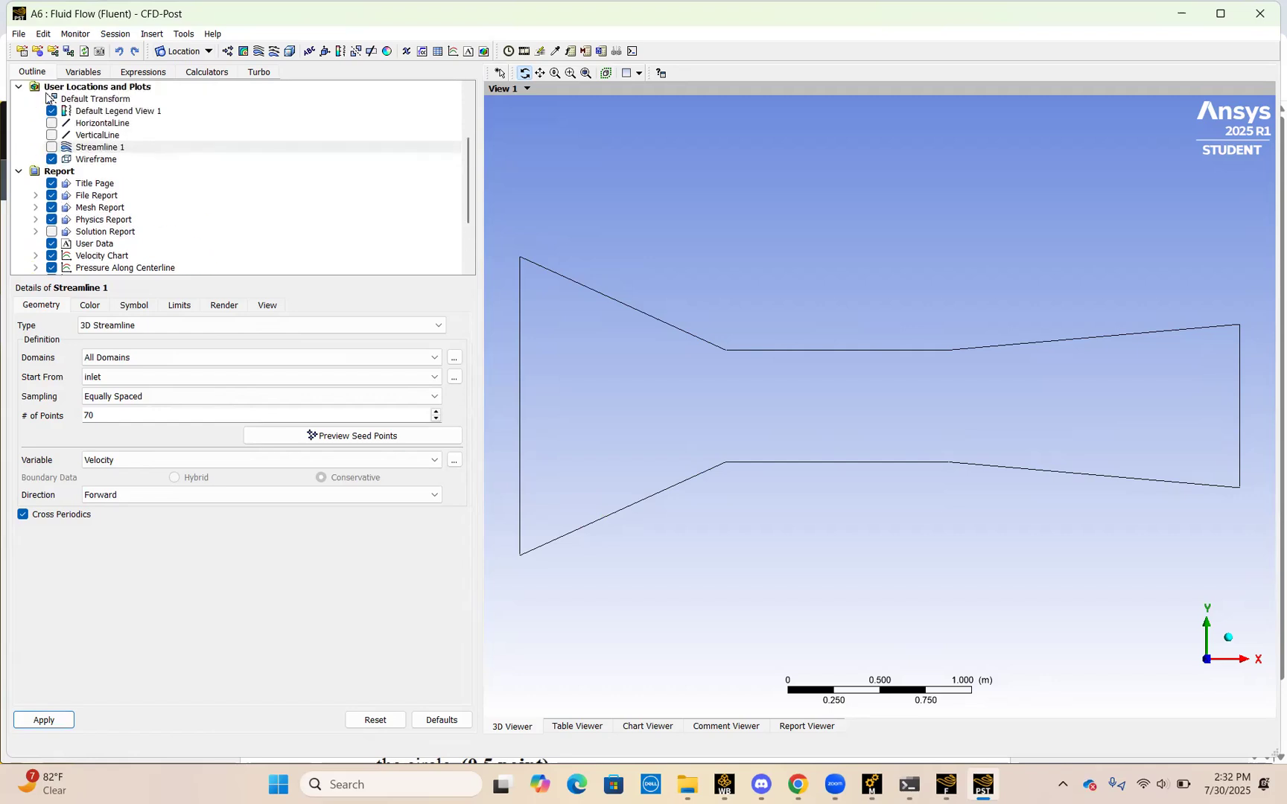
Show HorizontalLine in the 3D view with its definition, check the tunnel dimensions in the assignment document in Chrome, and return to CFD-Post.
left_click(52, 124)
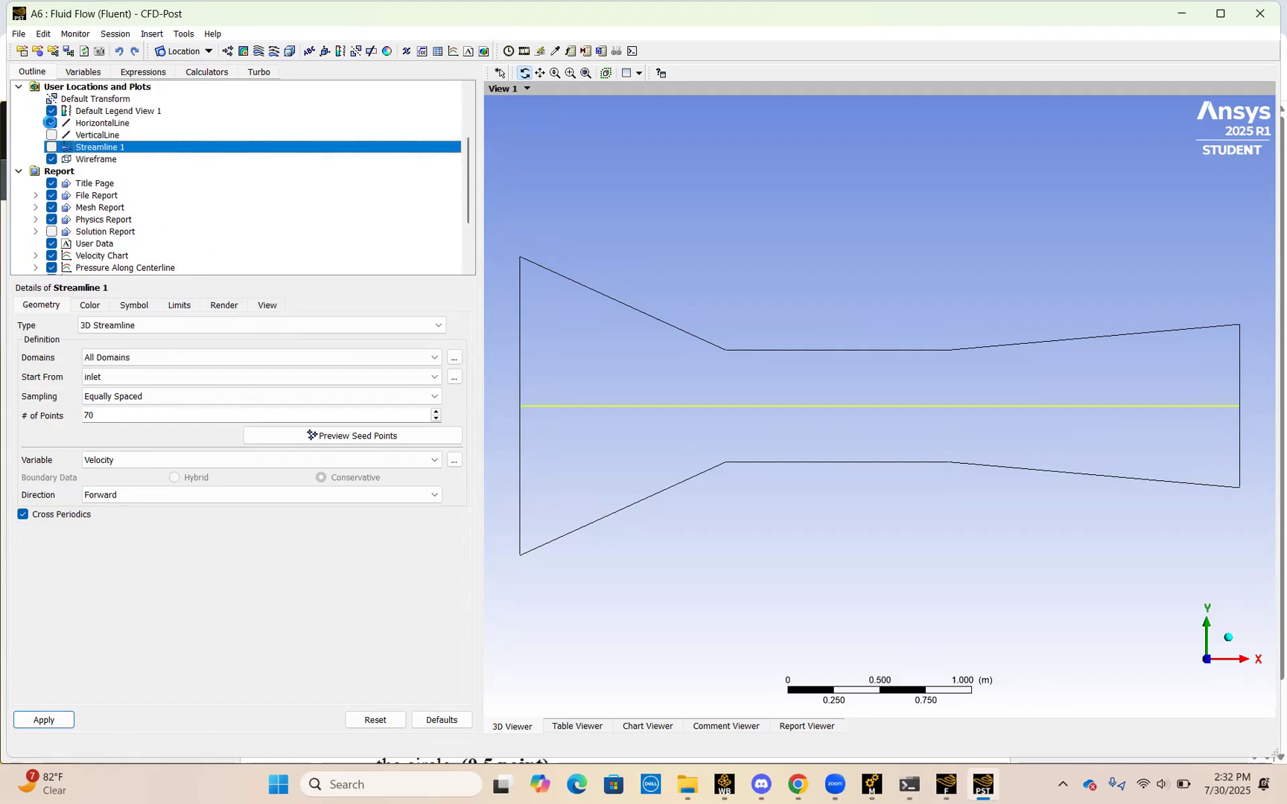
left_click(93, 124)
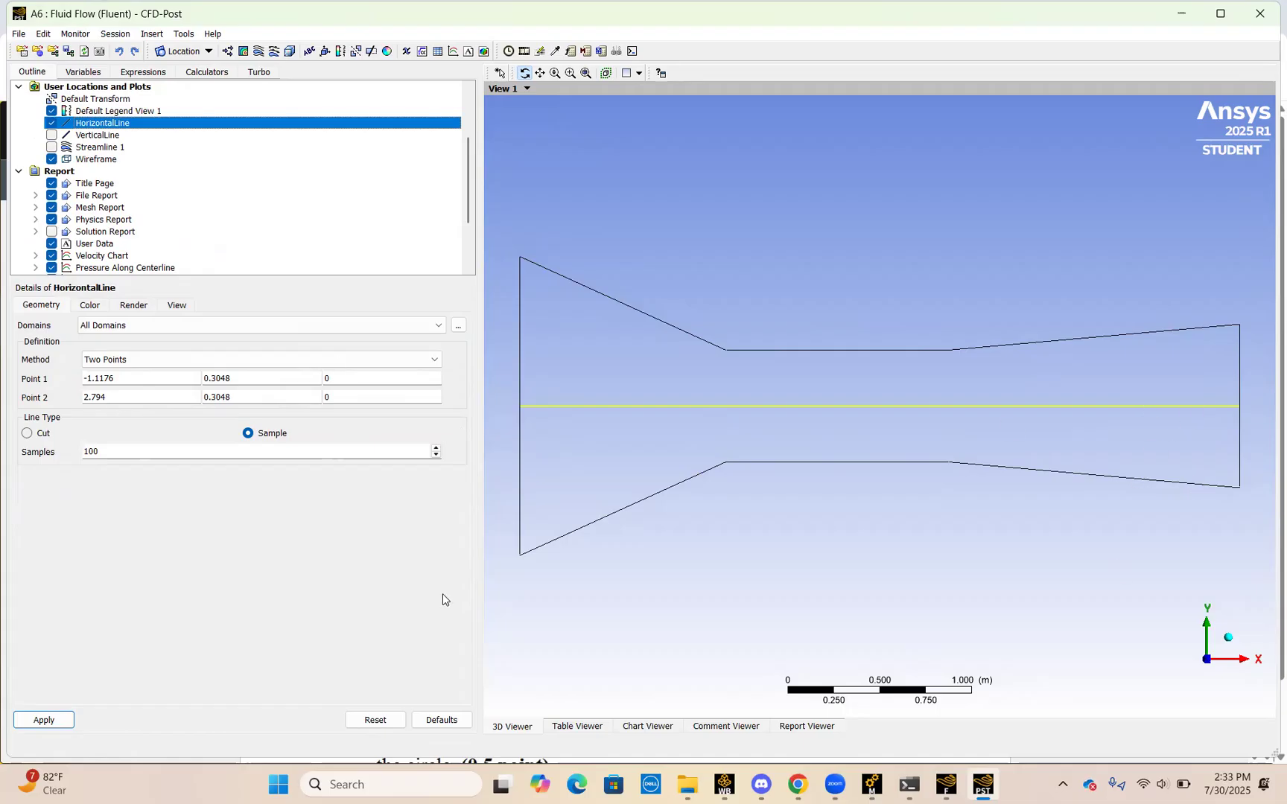
left_click(797, 784)
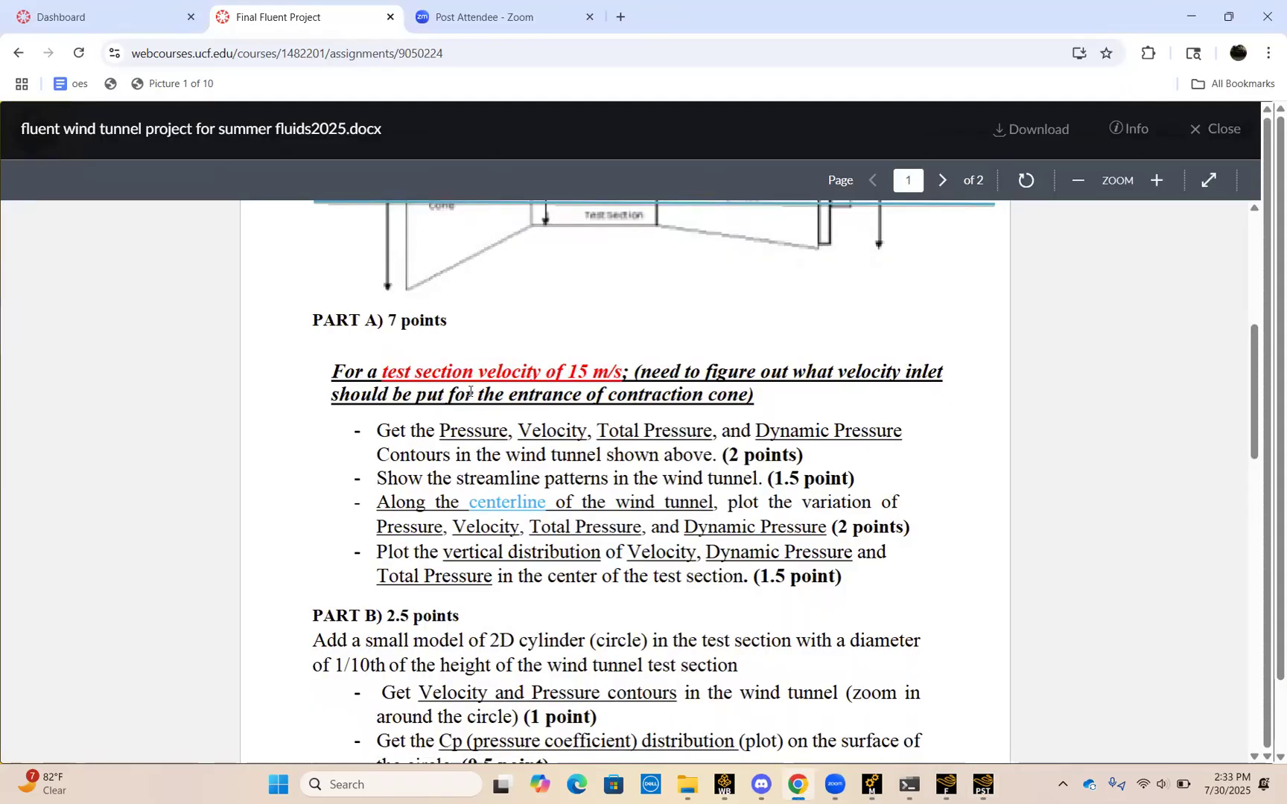
scroll(470, 392, "up", 4)
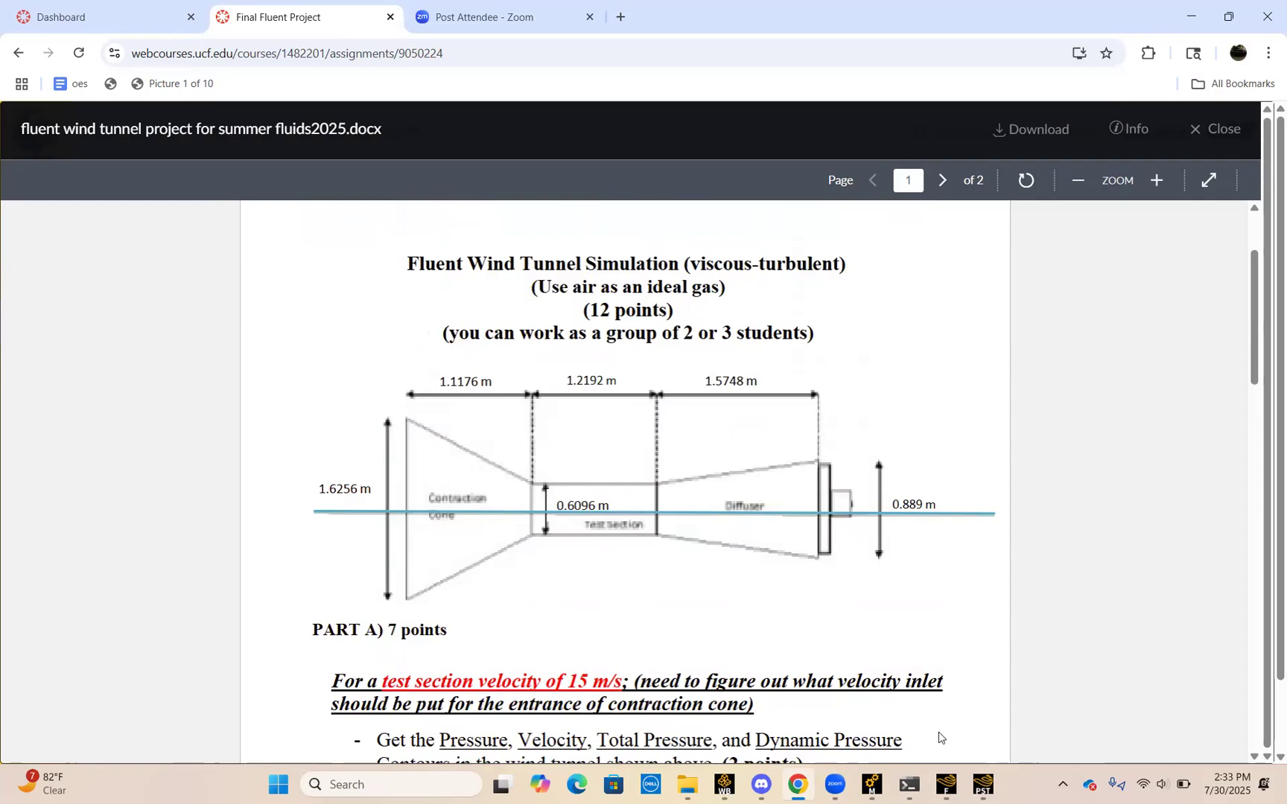
left_click(983, 785)
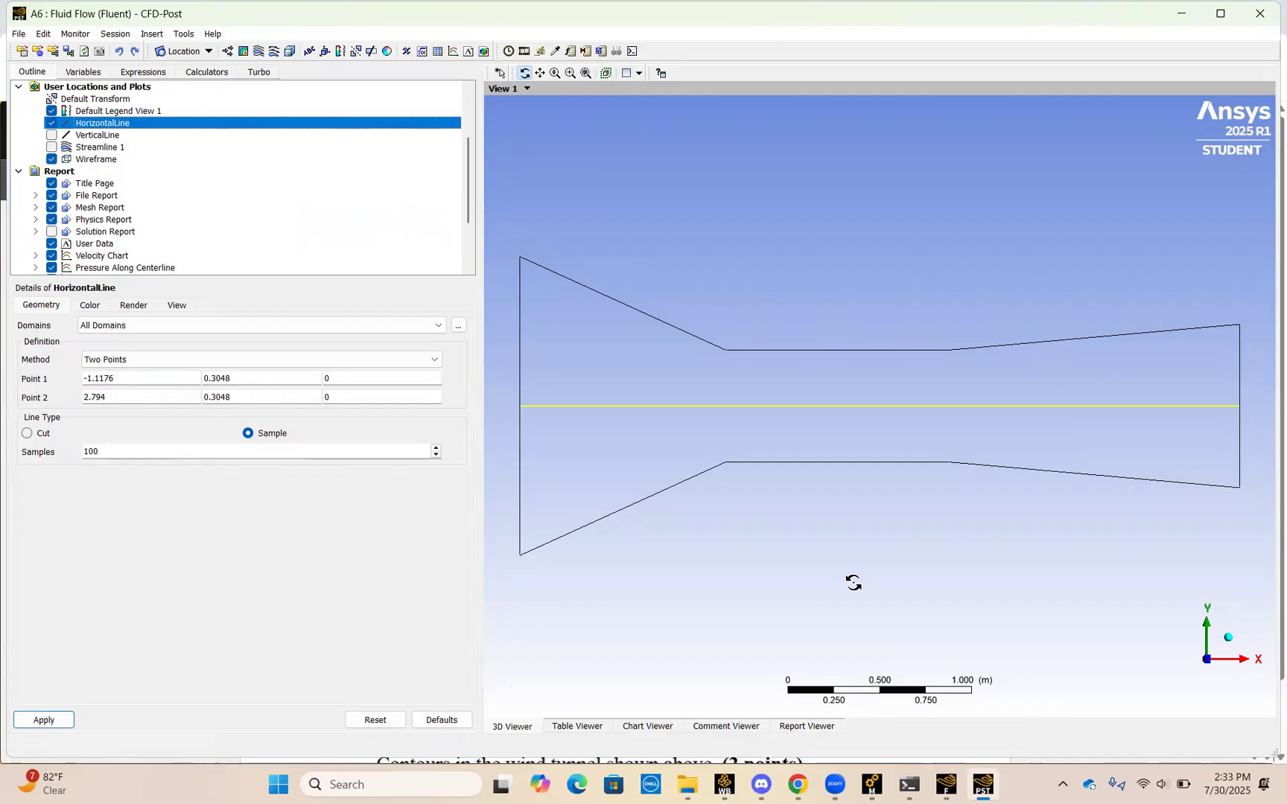
Try a Y coordinate of 1 for Point 1 of HorizontalLine and apply it.
left_click(240, 379)
key("BackSpace")
key("BackSpace")
key("BackSpace")
key("BackSpace")
key("BackSpace")
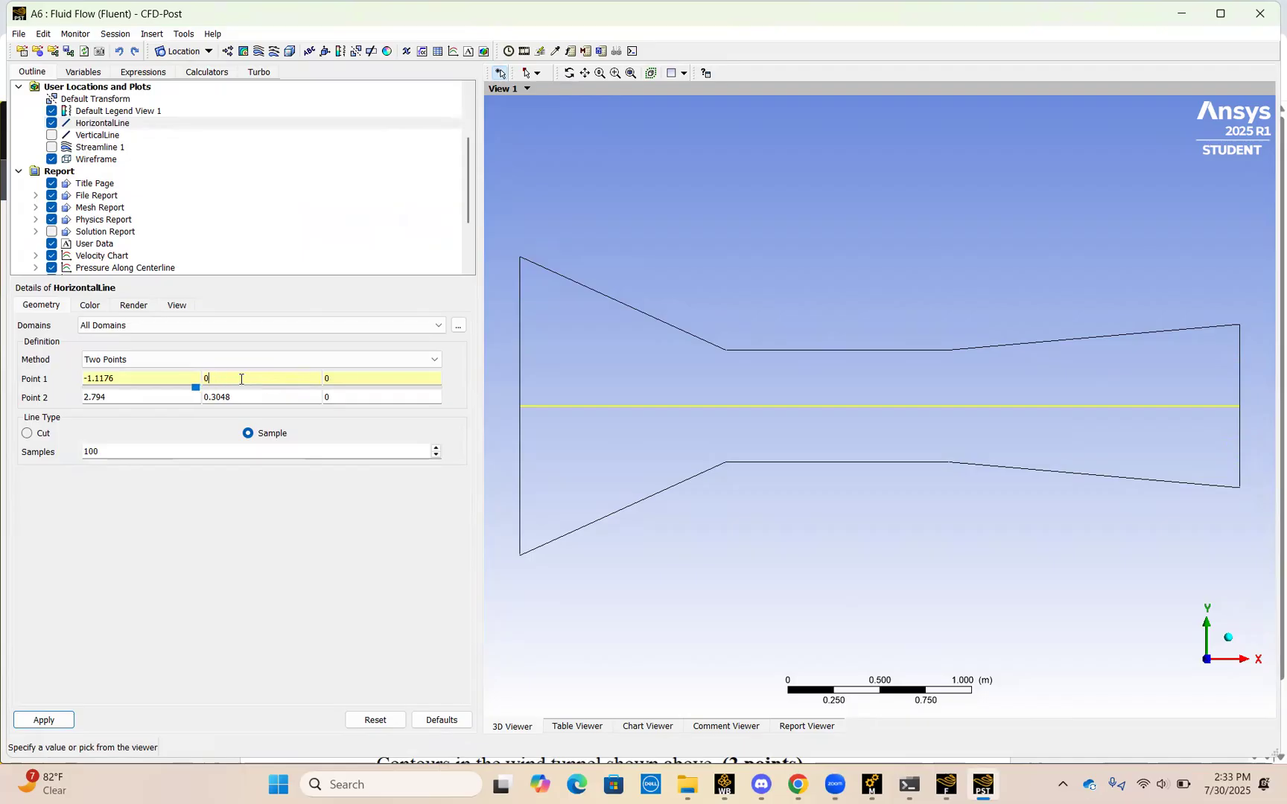
type("1")
left_click(37, 719)
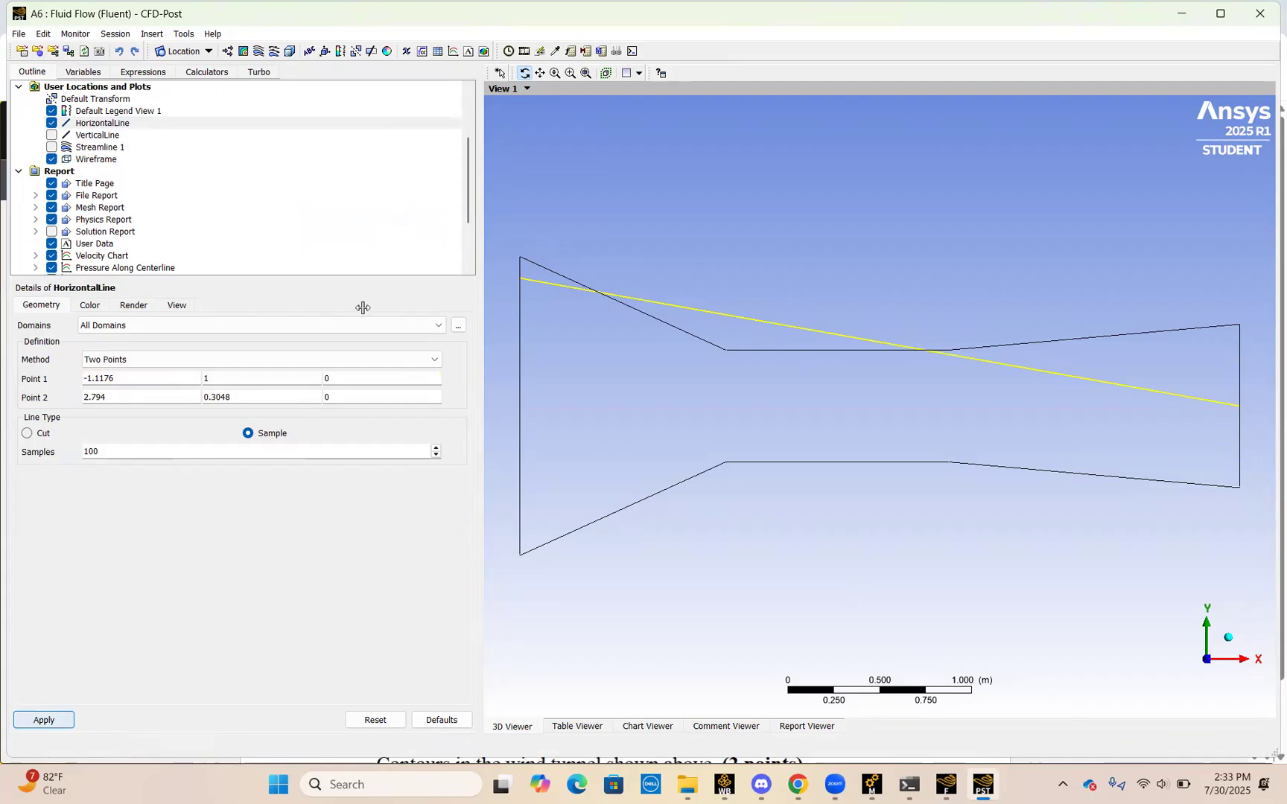
Restore the Y coordinate of HorizontalLine's Point 1 to 0.3048 and apply it.
left_click(206, 378)
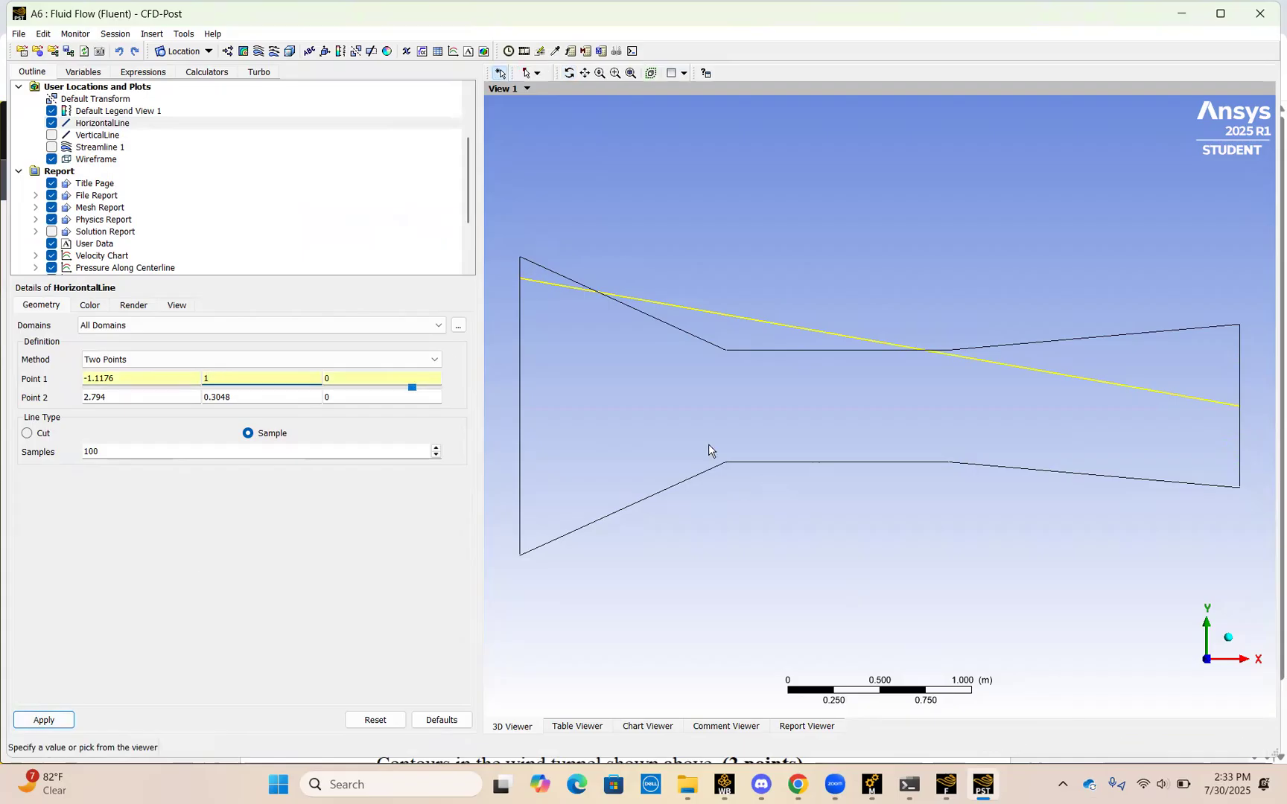
key("BackSpace")
type("0.3048")
left_click(42, 721)
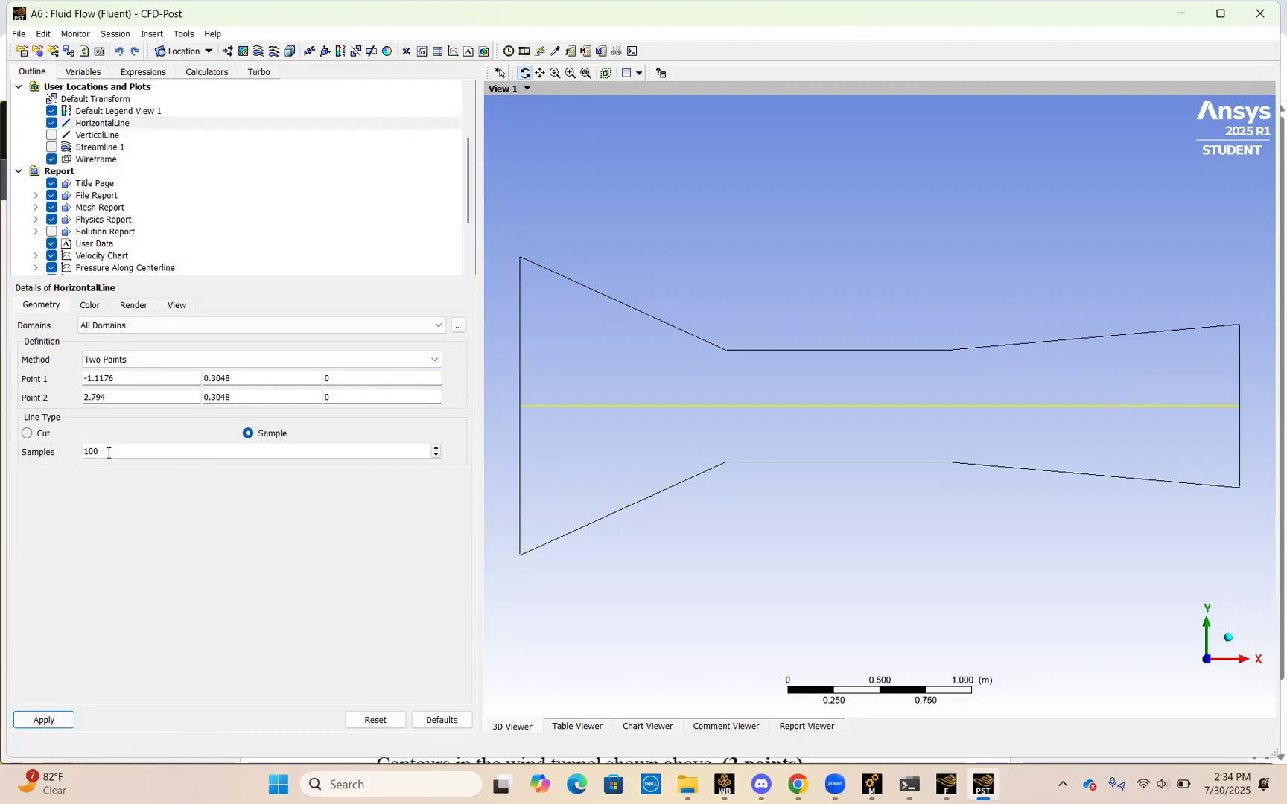
left_click(39, 720)
Open the saved Pressure Along Centerline chart and examine the location used by its data series.
left_click(454, 51)
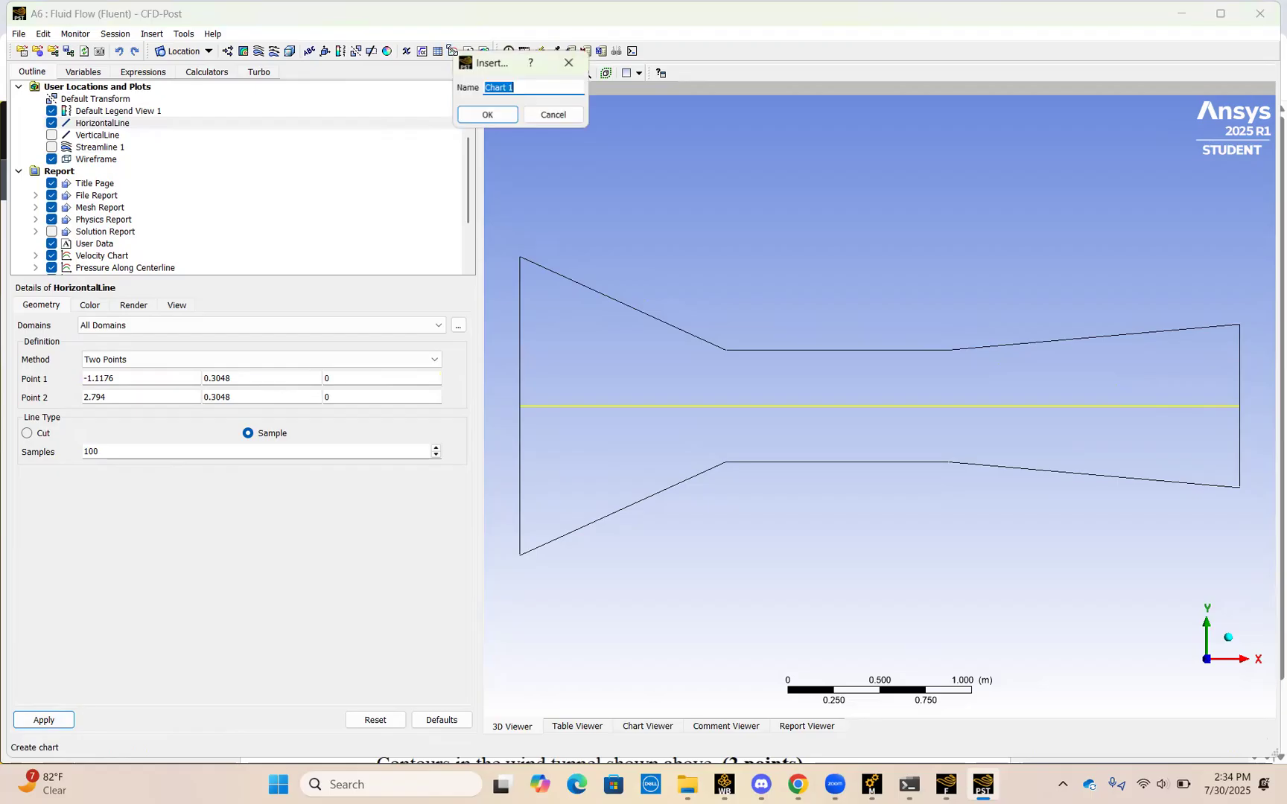
left_click(578, 66)
scroll(195, 176, "down", 2)
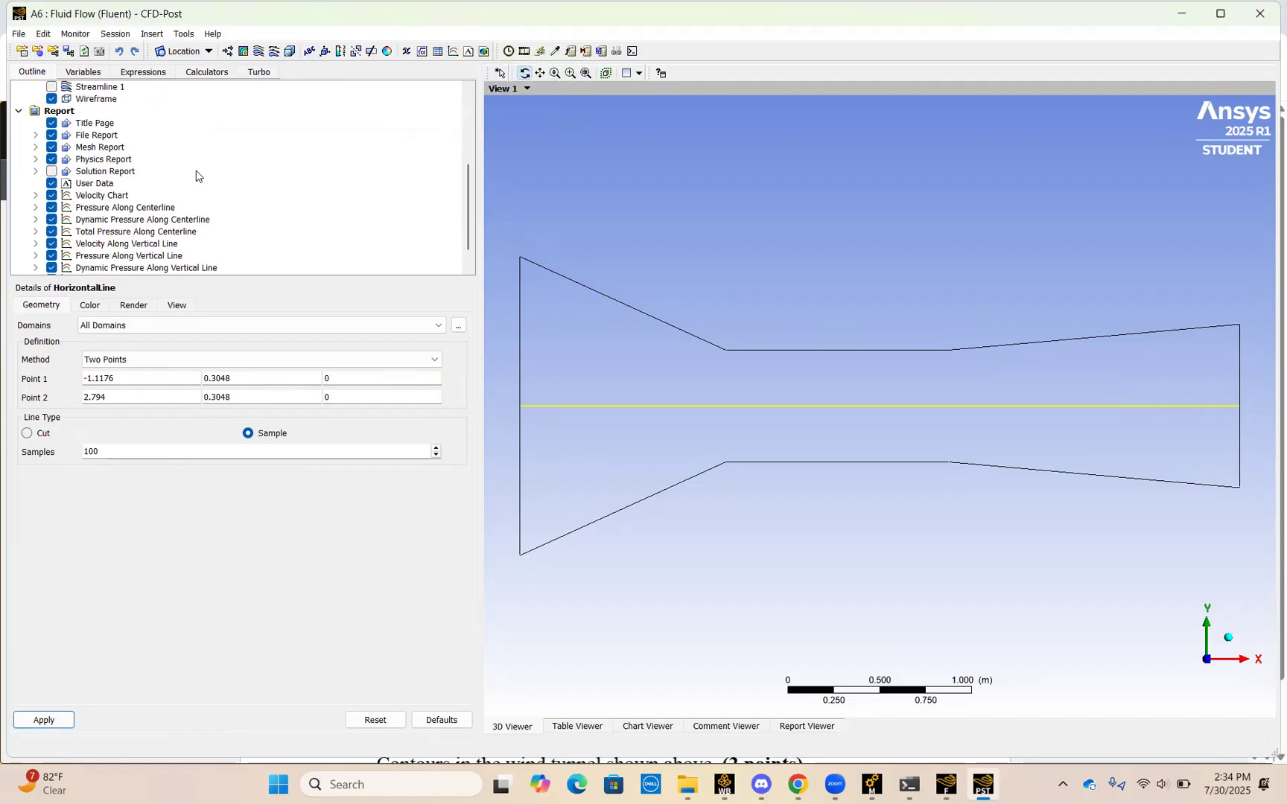
left_click(132, 211)
double_click(132, 211)
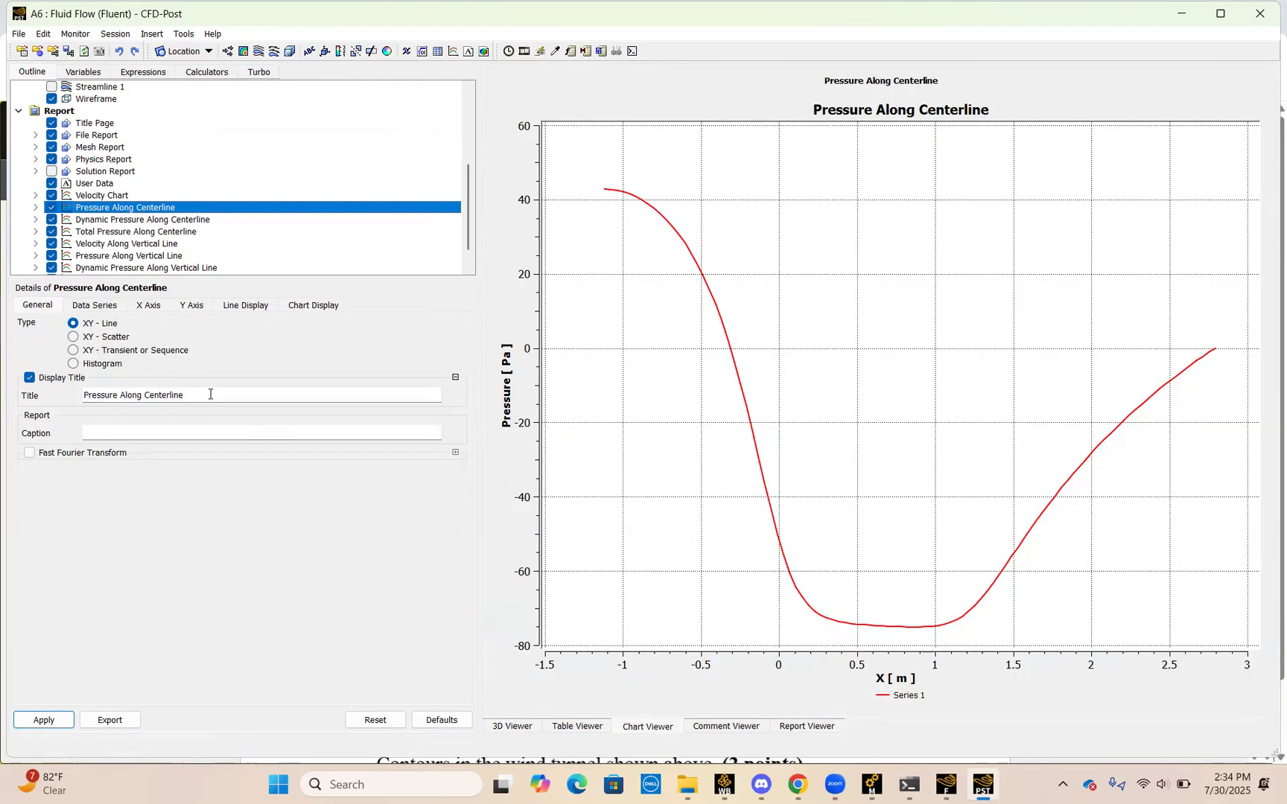
left_click(88, 305)
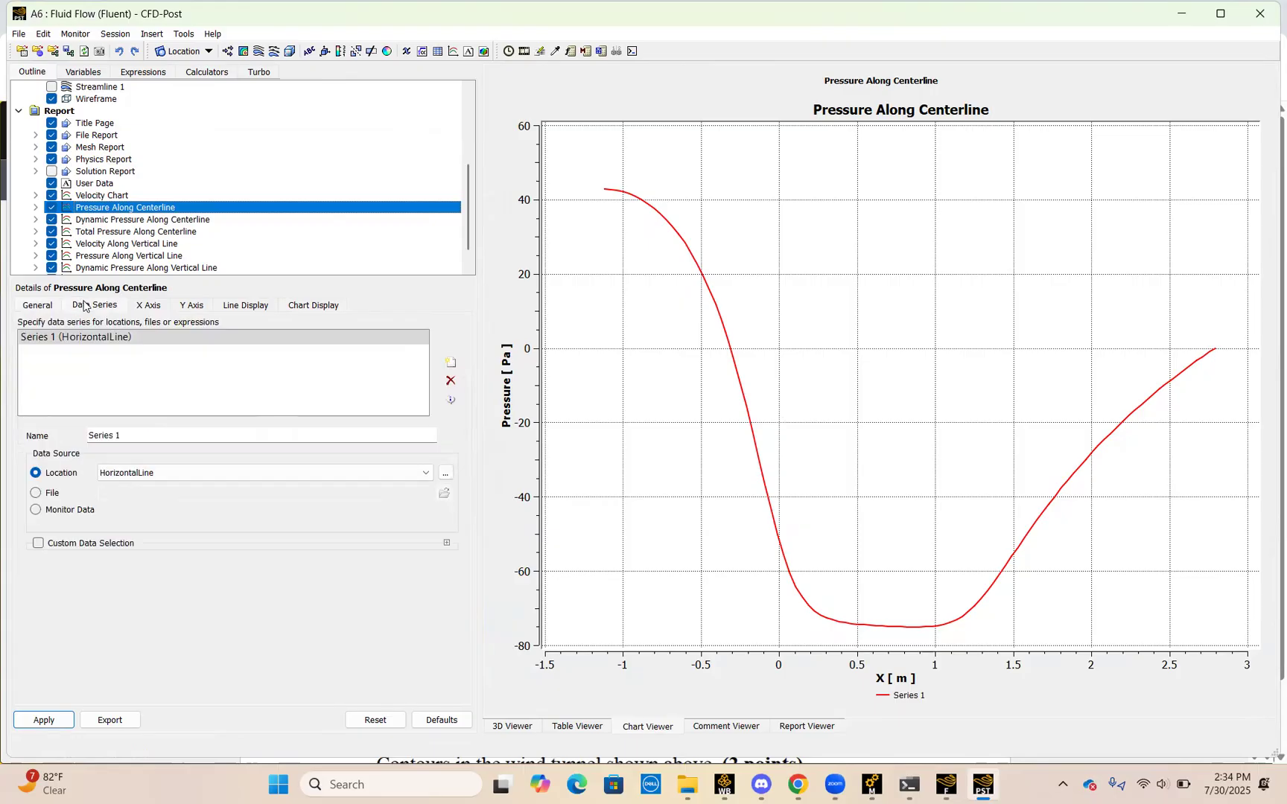
left_click(172, 477)
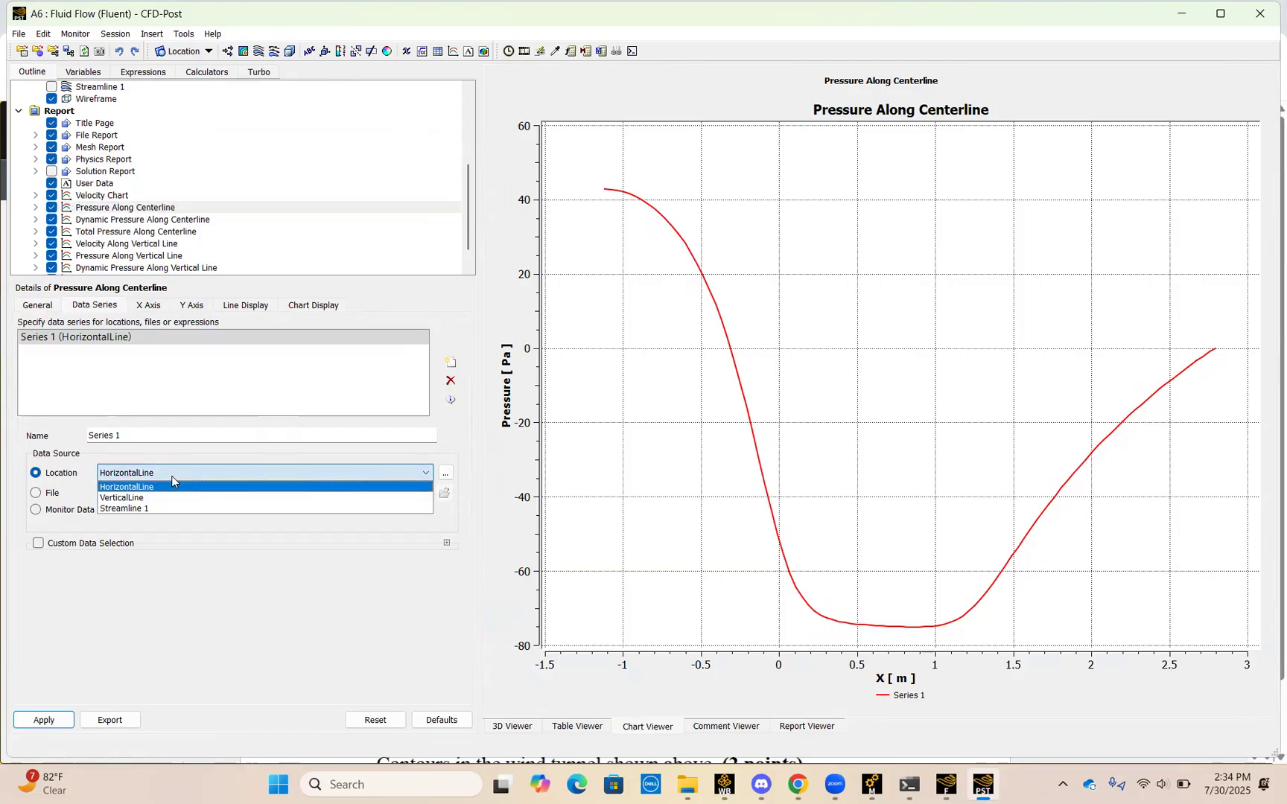
left_click(171, 477)
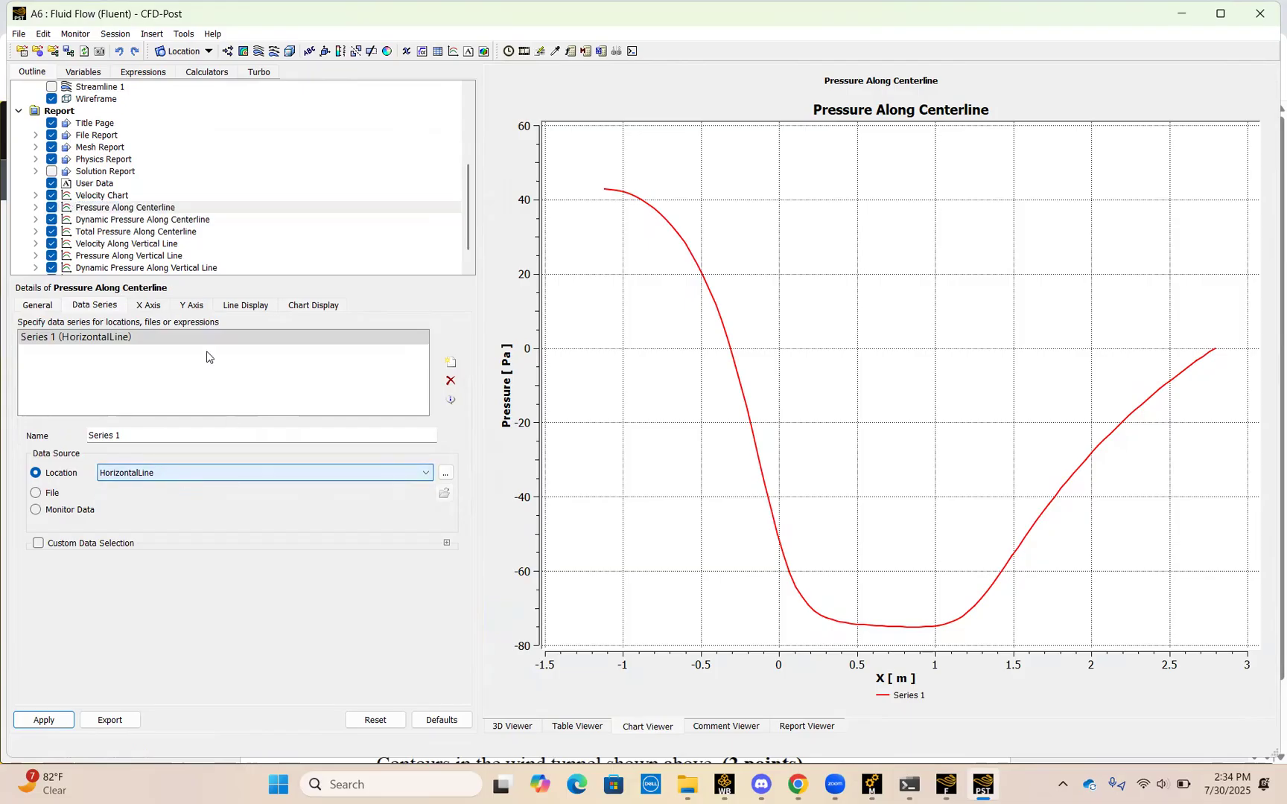
Review the X axis, Y axis and line display settings of the Pressure Along Centerline chart, and reapply the chart.
left_click(153, 311)
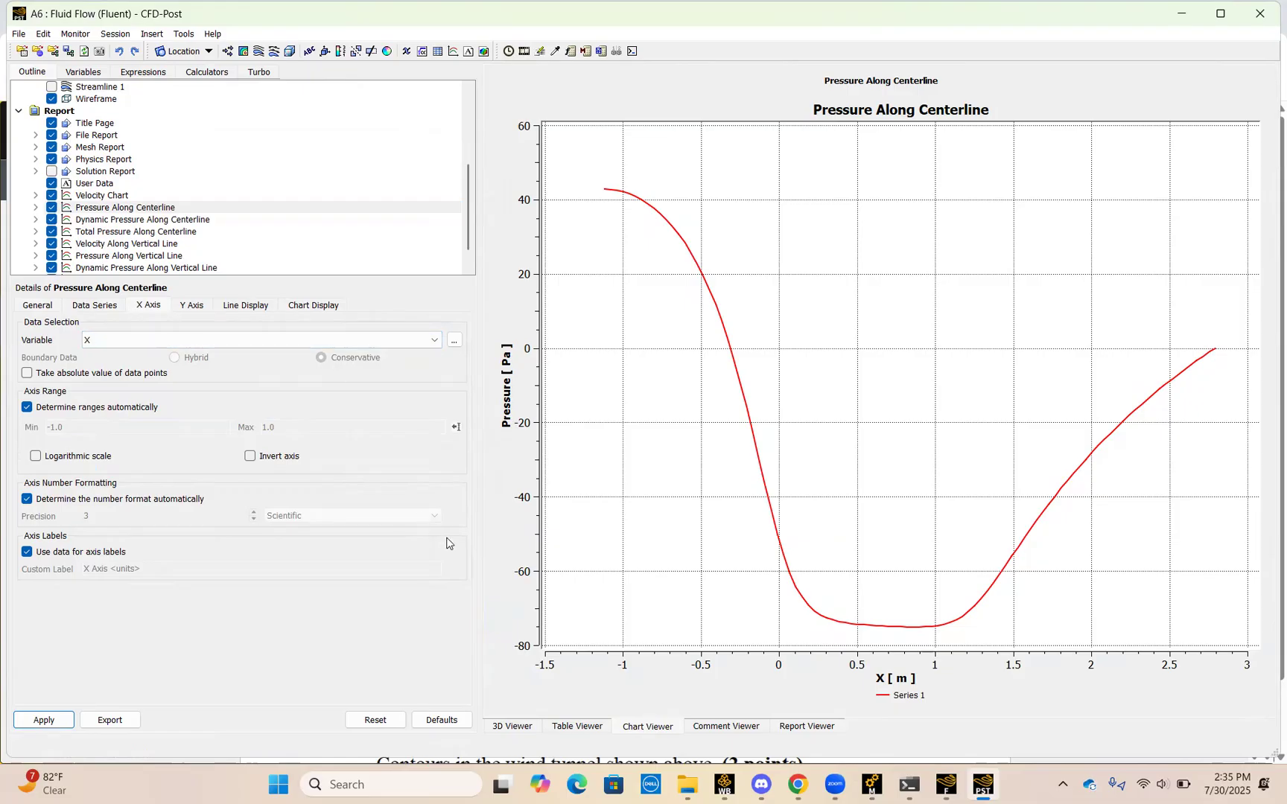
left_click(195, 308)
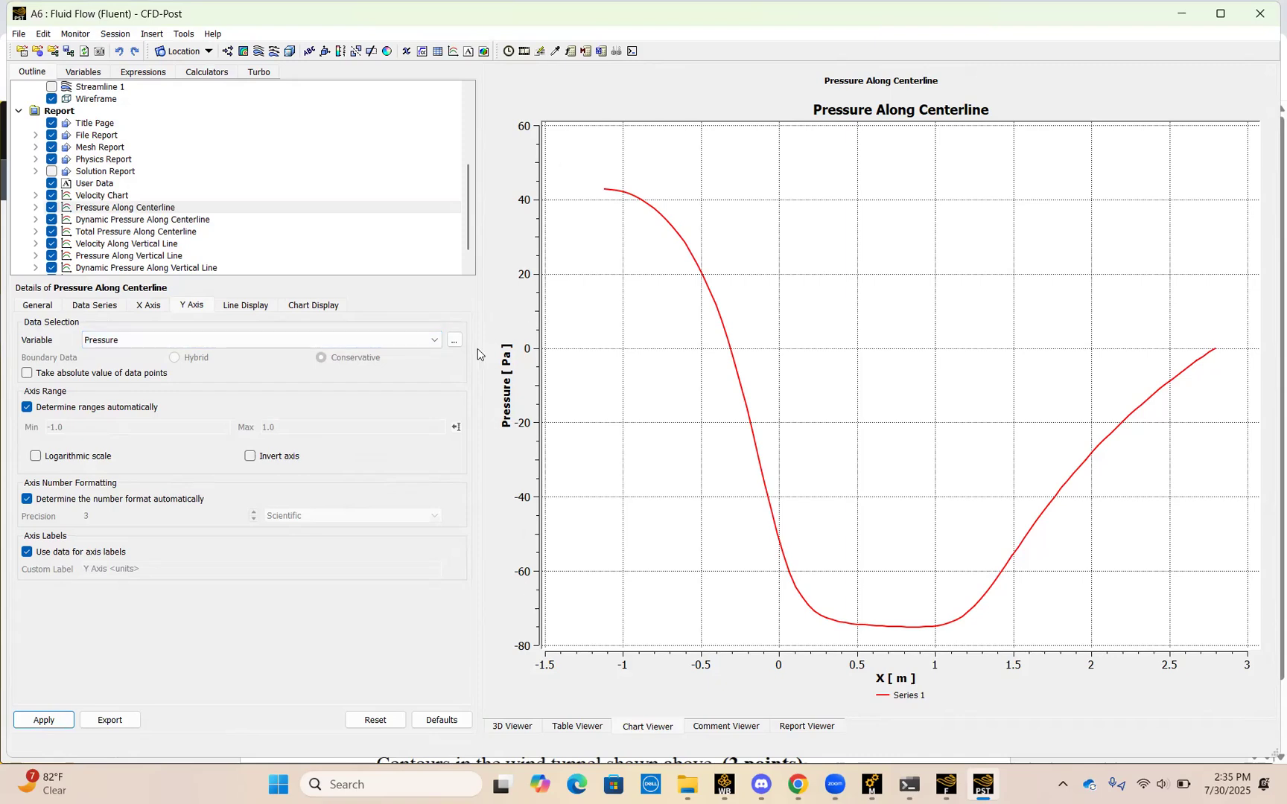
left_click(245, 309)
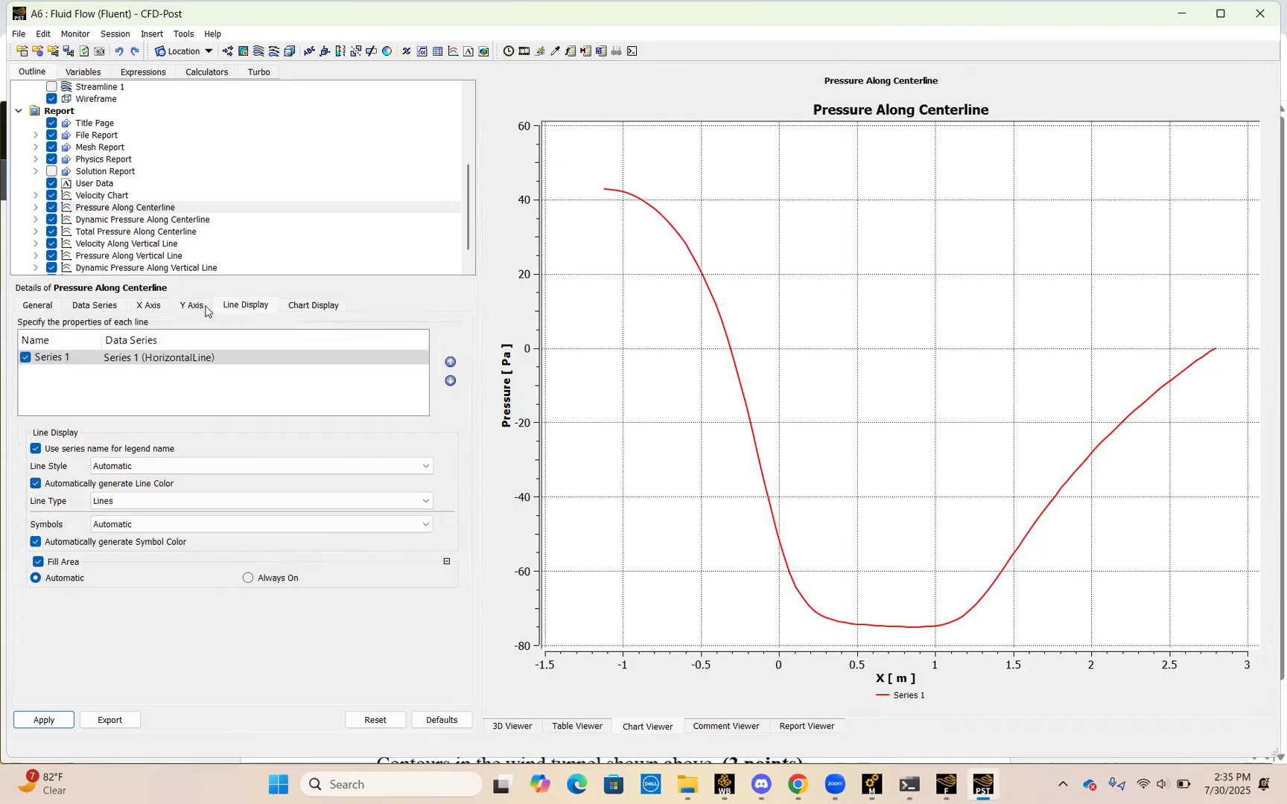
left_click(64, 720)
Open the Velocity Chart, recheck the required centerline plots in the assignment document in Chrome, and examine the chart's Y axis variable in CFD-Post.
left_click(116, 198)
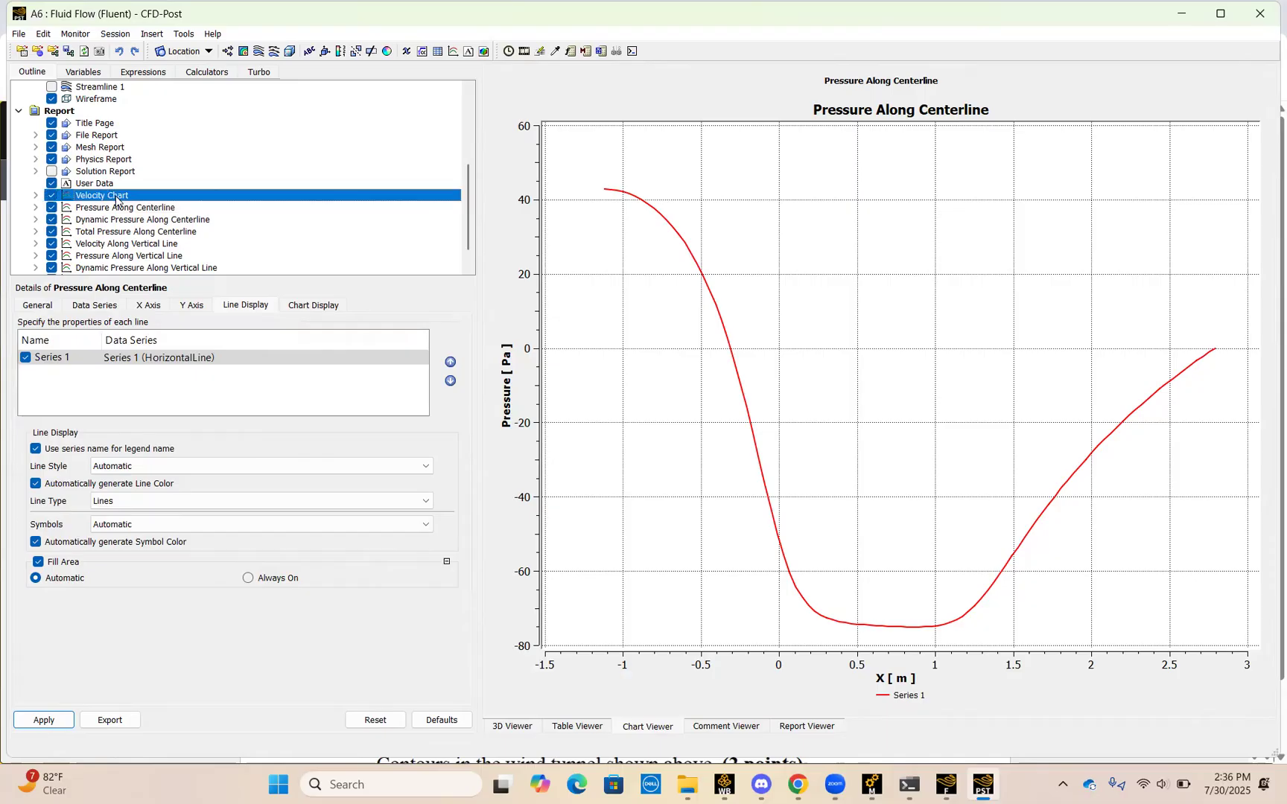
double_click(115, 198)
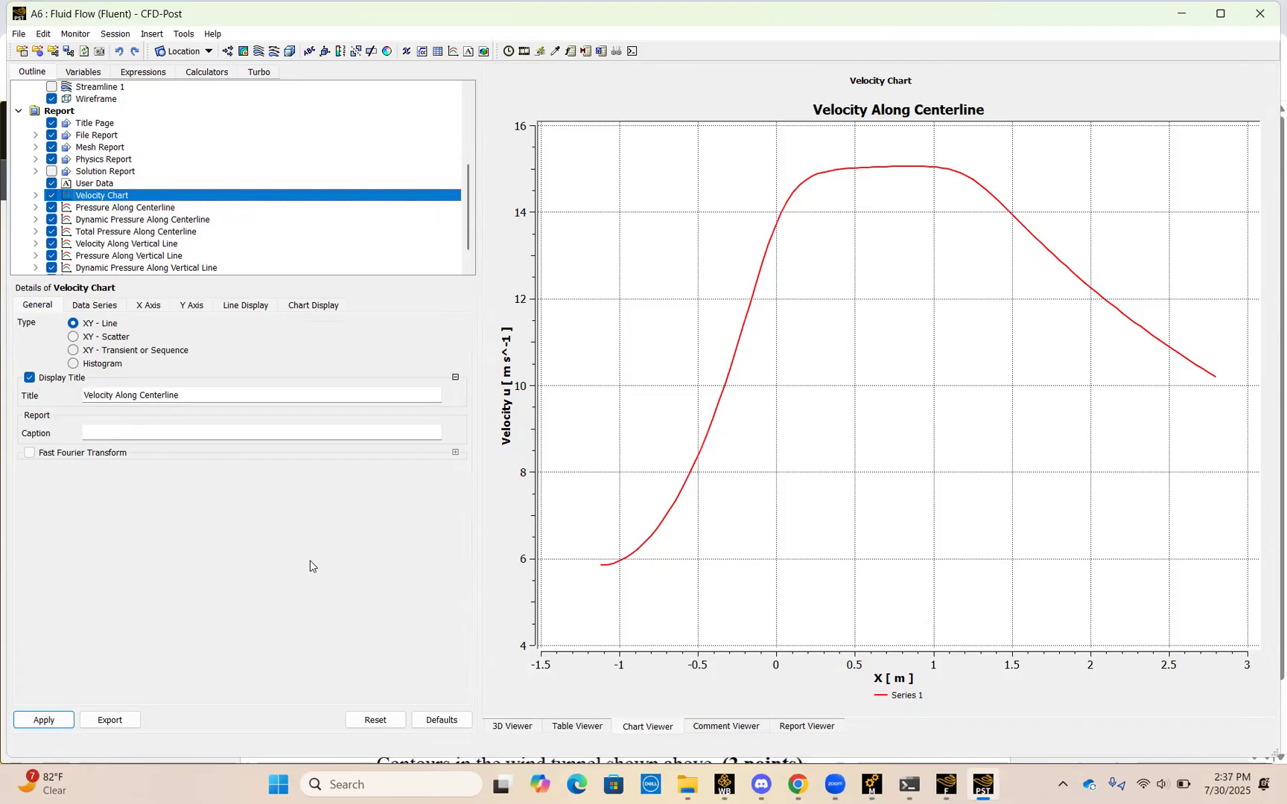
left_click(797, 785)
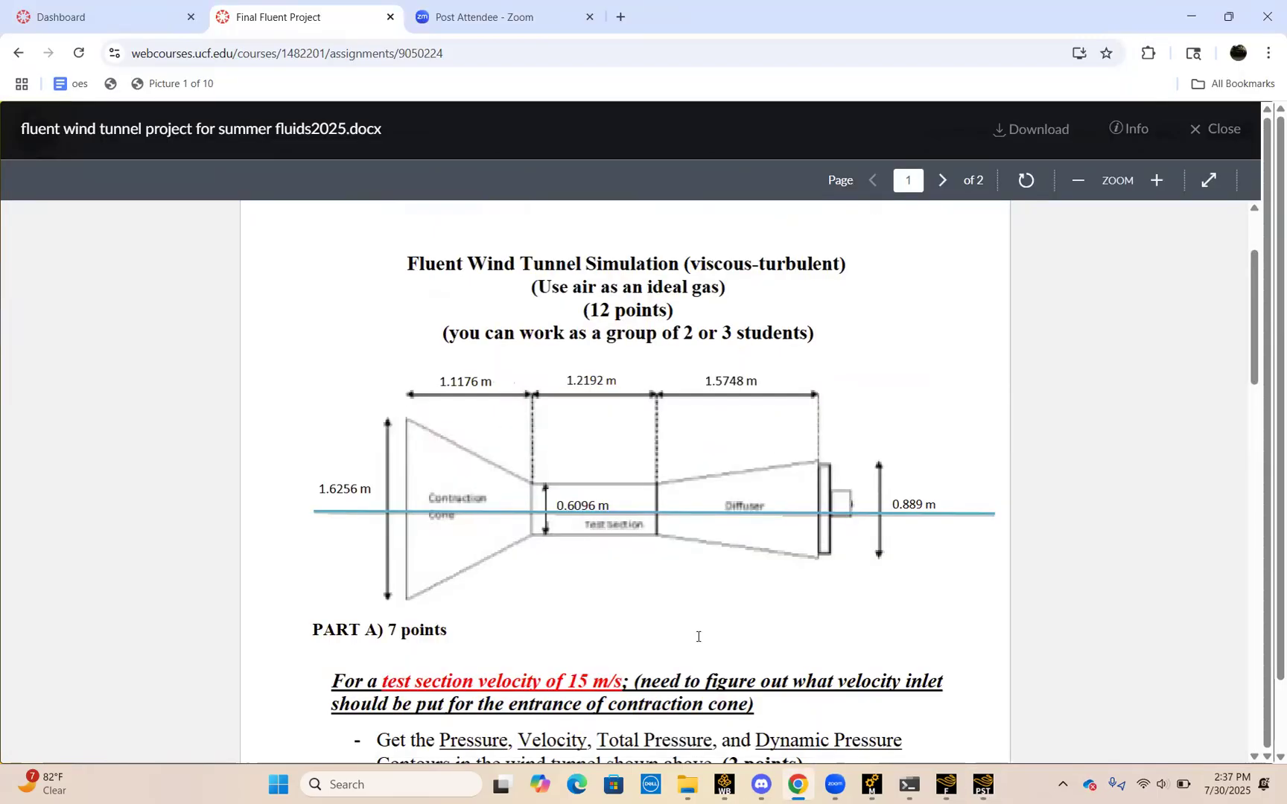
scroll(698, 637, "down", 3)
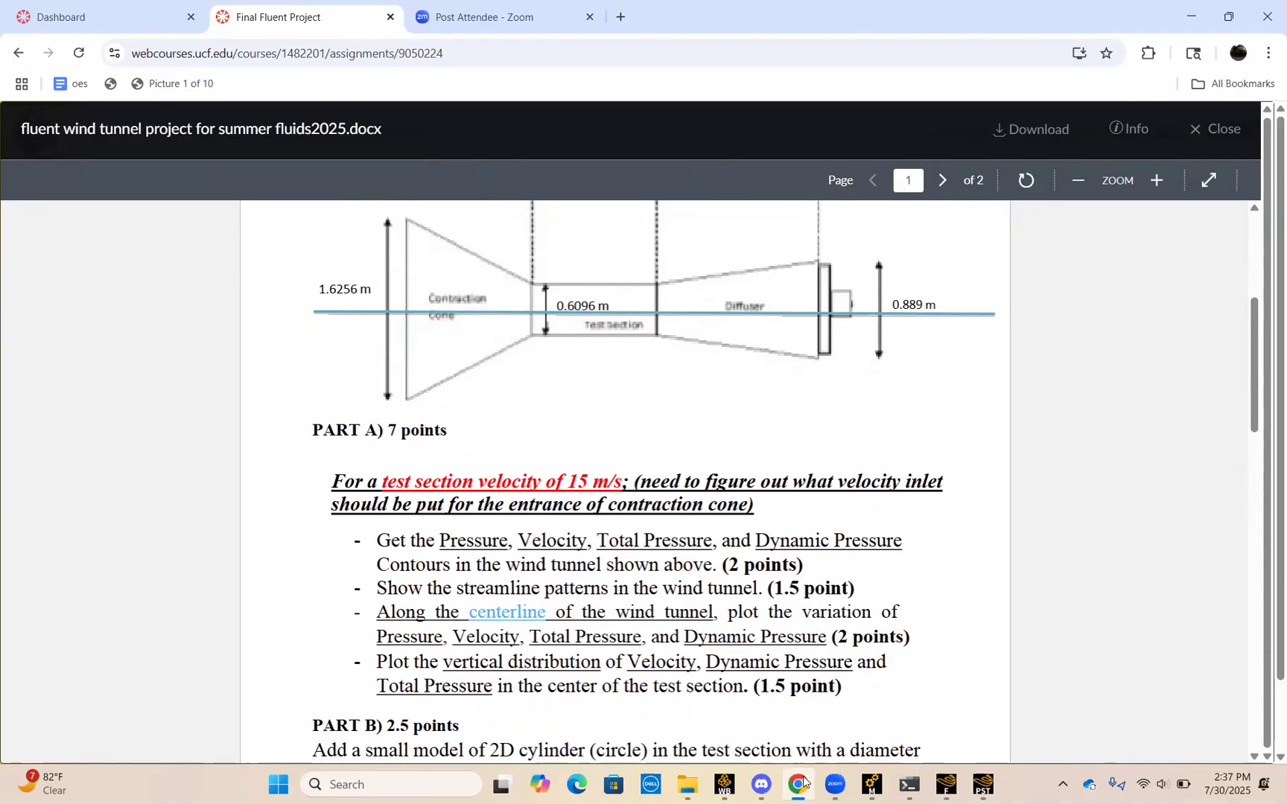
mouse_move(803, 780)
left_click(981, 787)
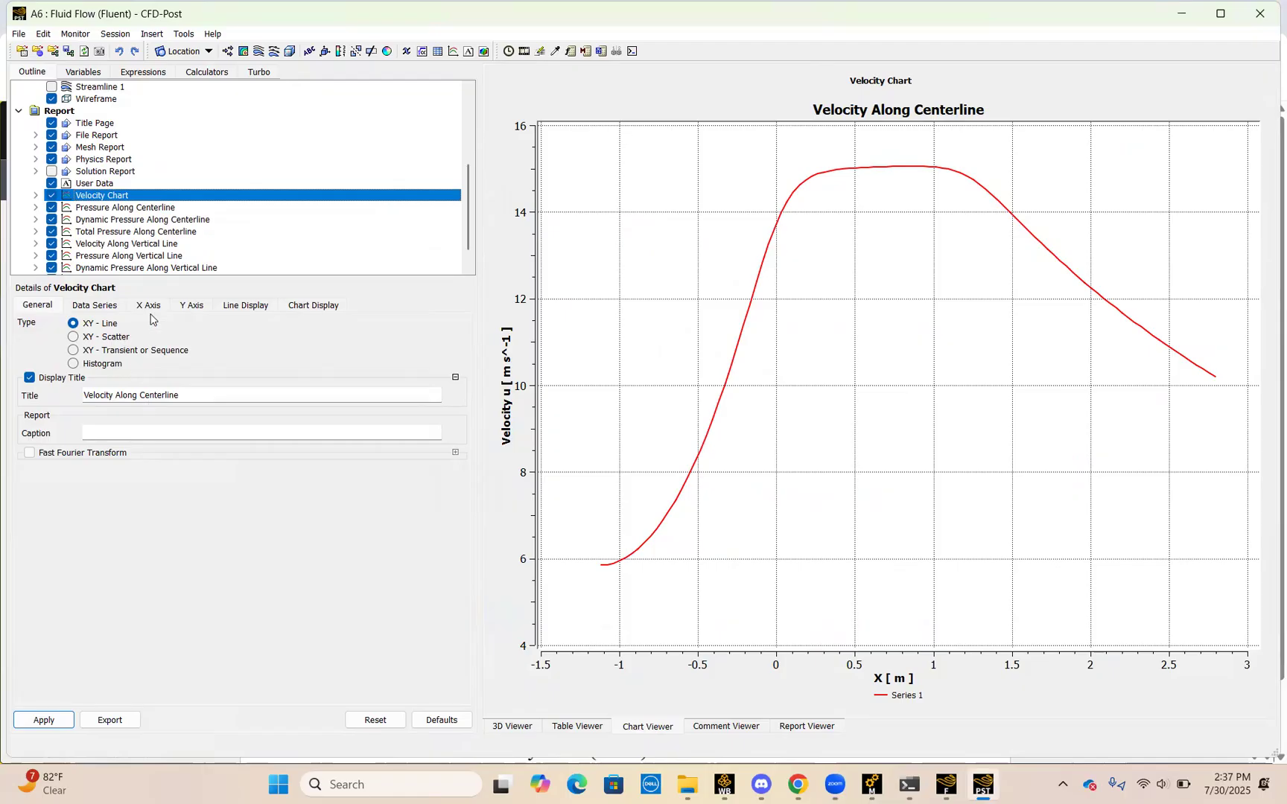
left_click(189, 307)
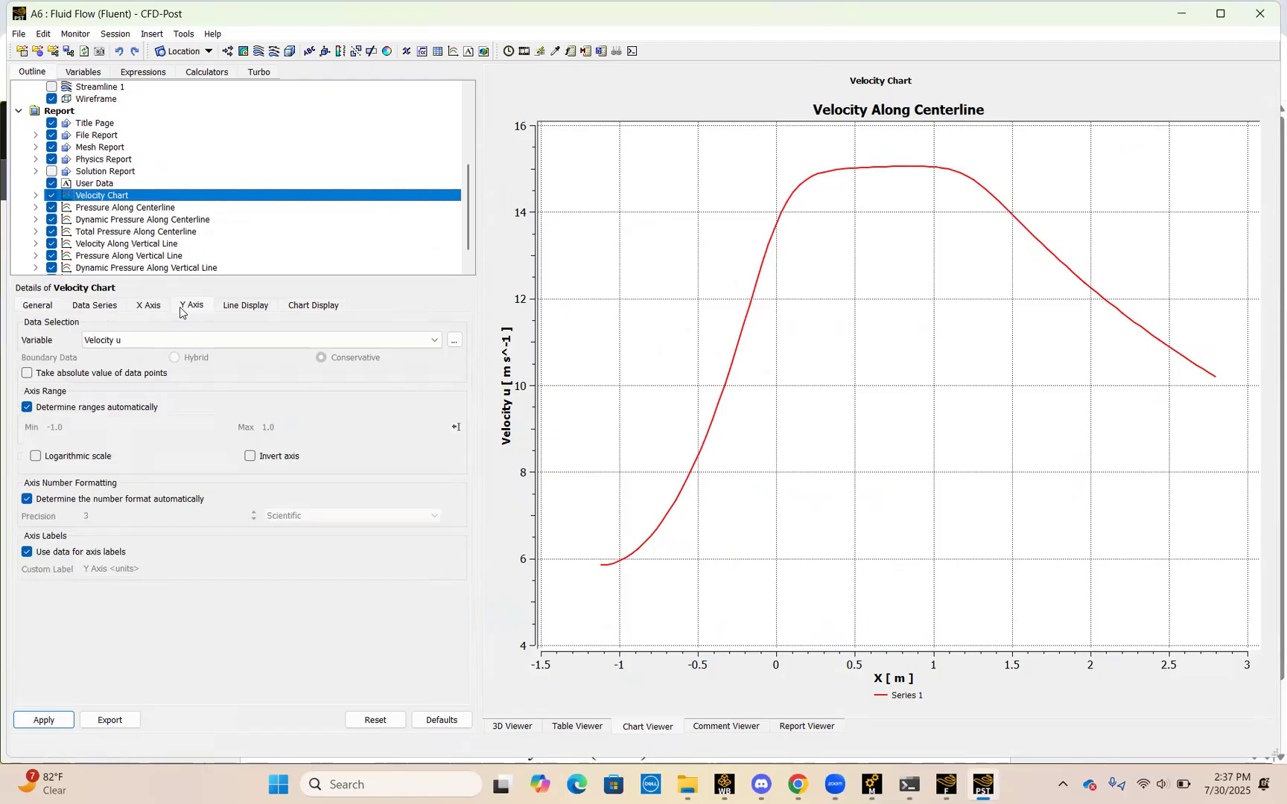
Look through the variables available for the Y axis of the Pressure Along Centerline chart.
left_click(113, 209)
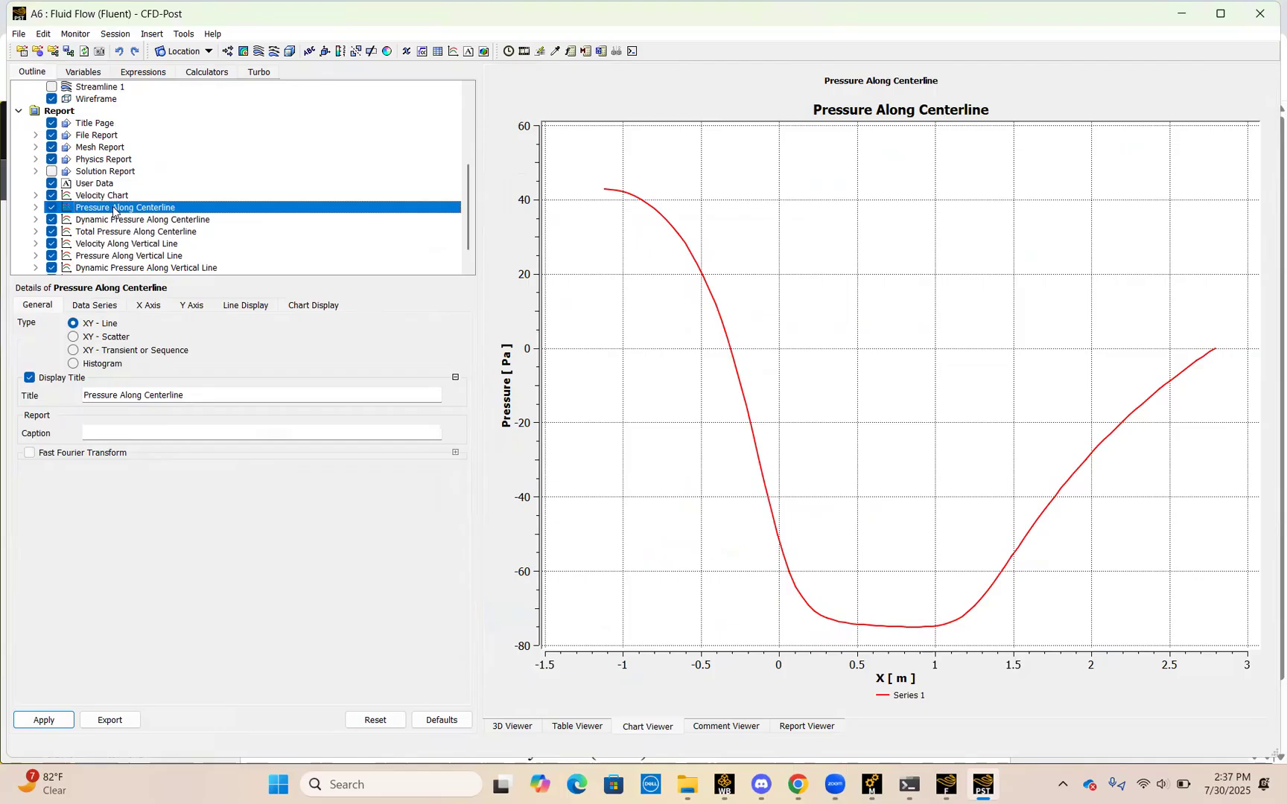
left_click(192, 313)
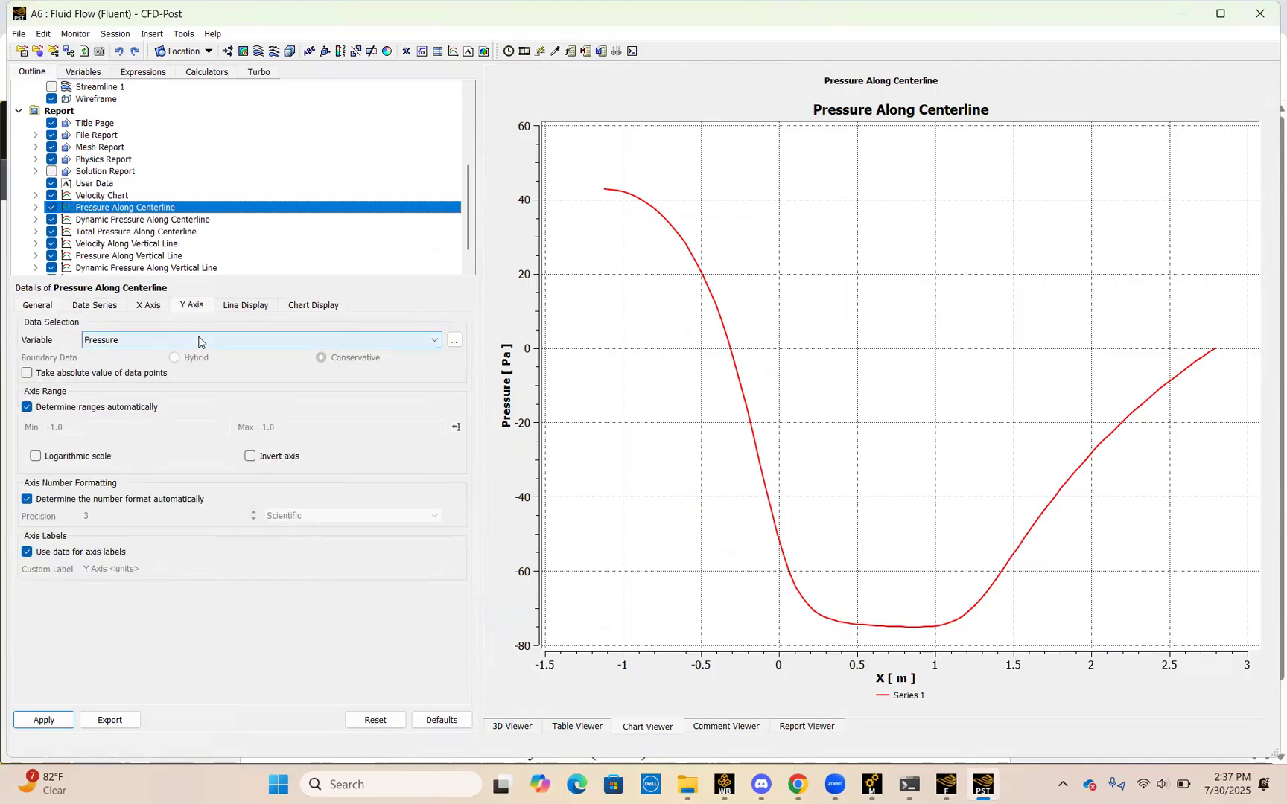
left_click(199, 340)
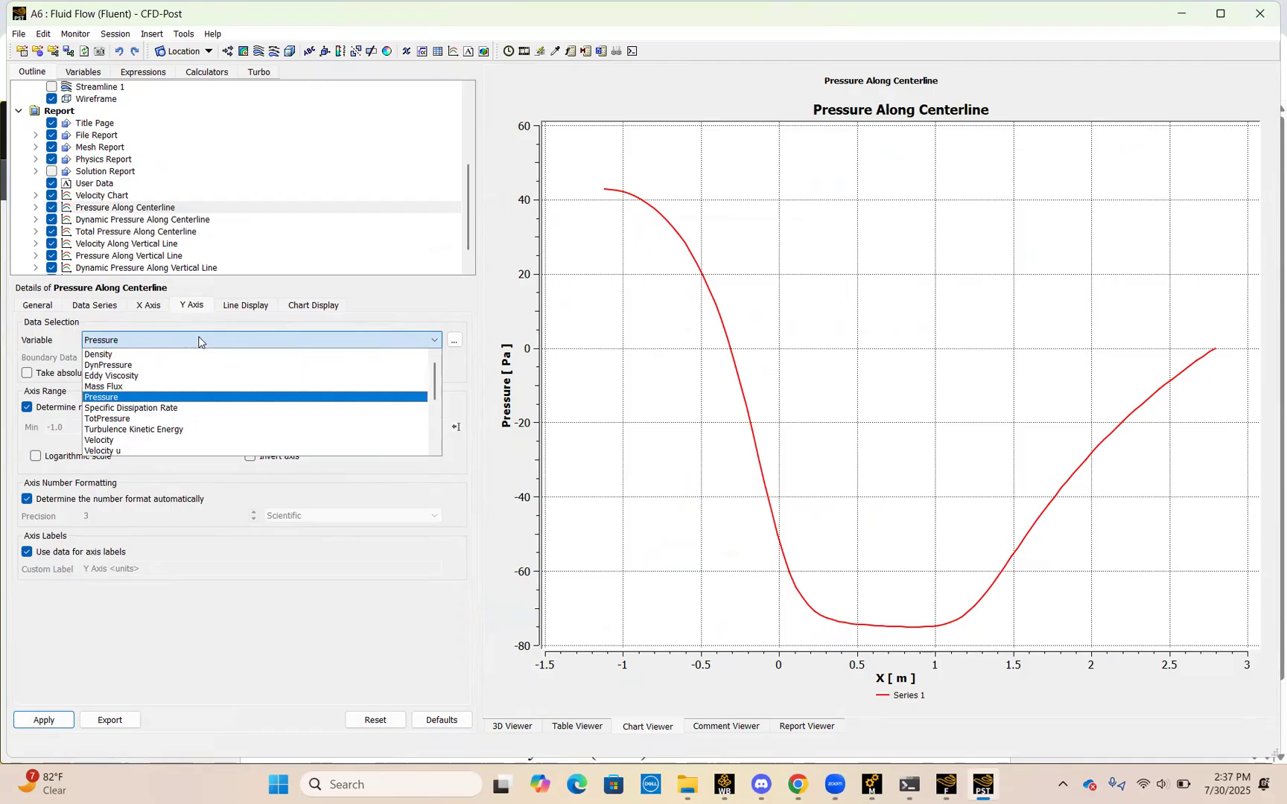
scroll(186, 428, "down", 4)
left_click(194, 614)
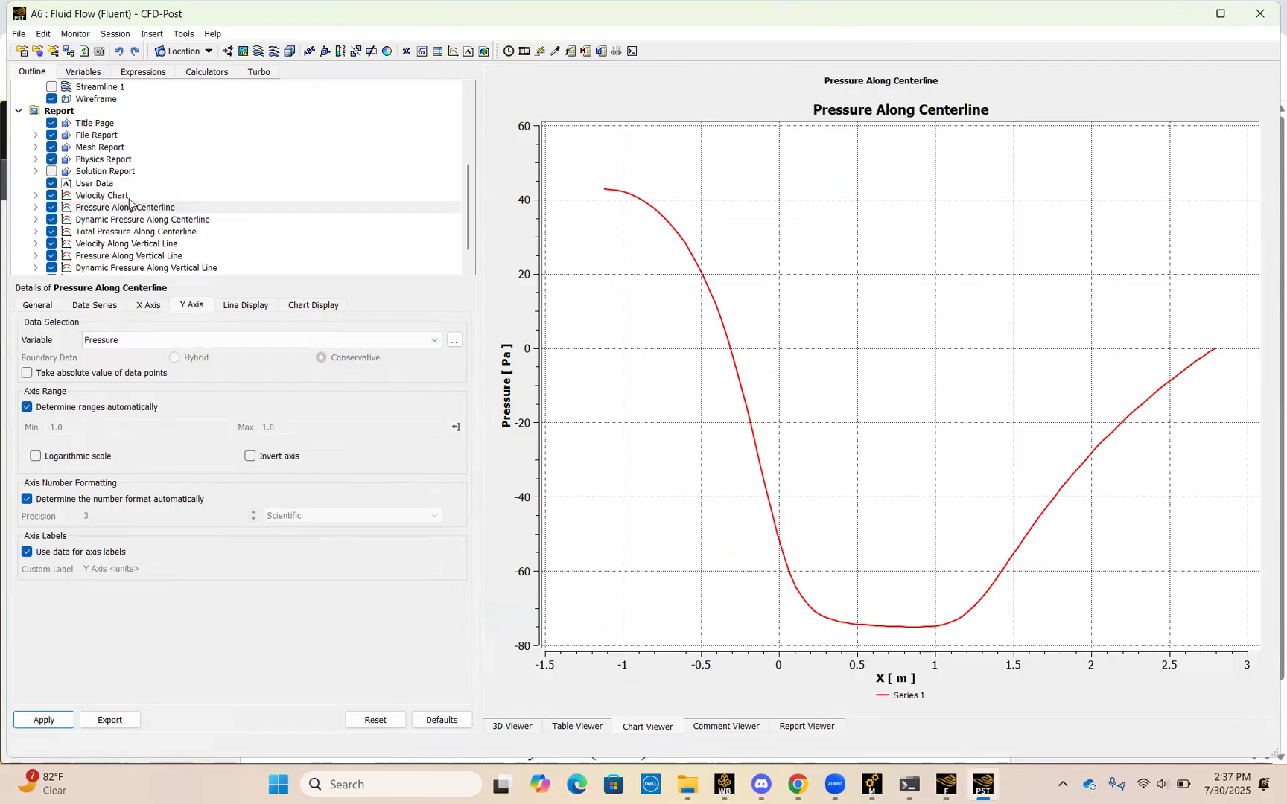
Look at how a new expression is created, and examine the definition of the existing DynamicPressure expression.
left_click(141, 72)
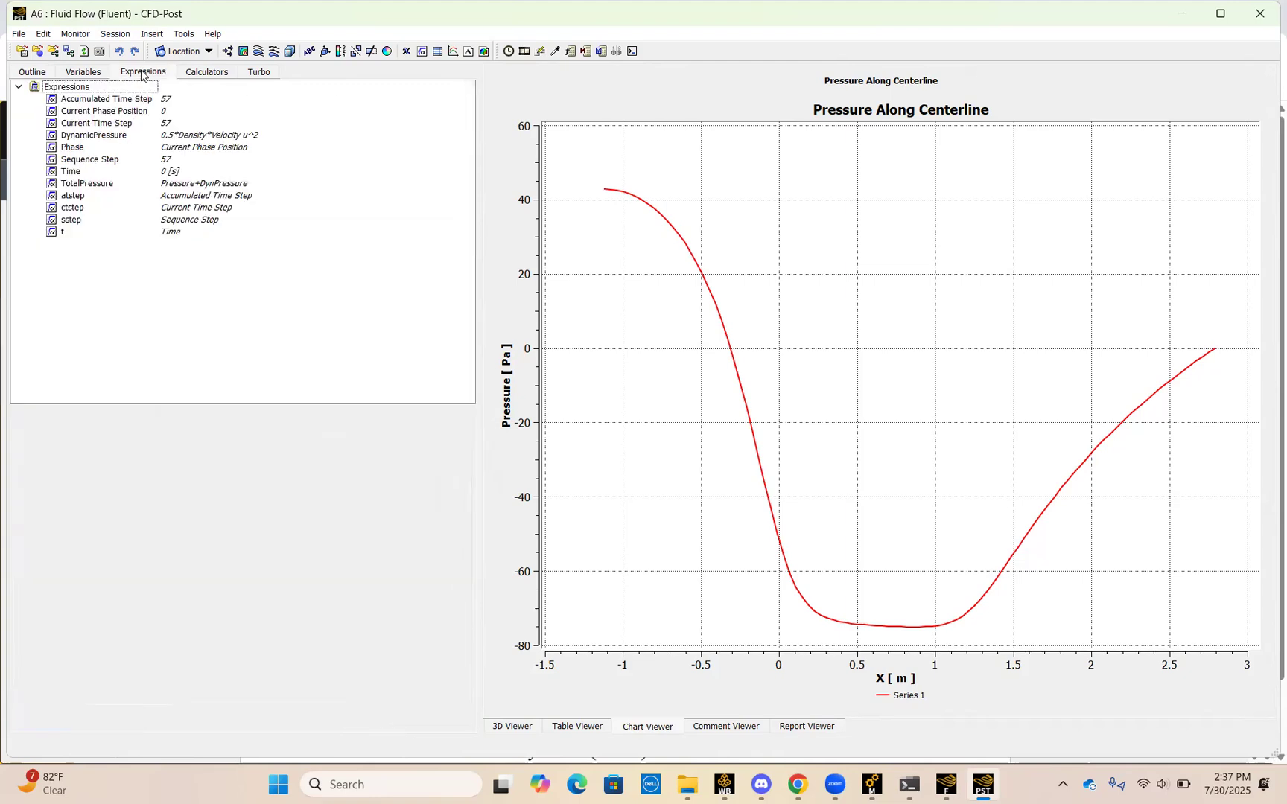
right_click(71, 308)
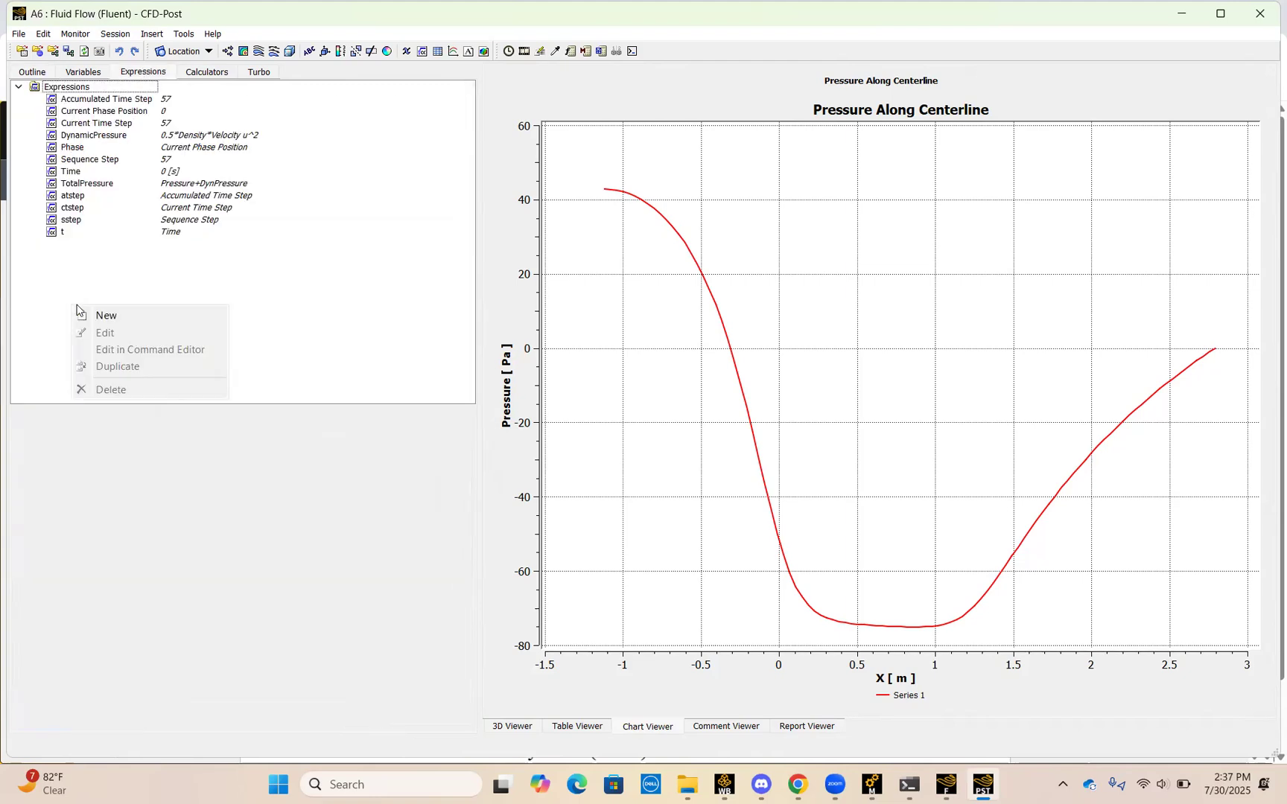
left_click(108, 315)
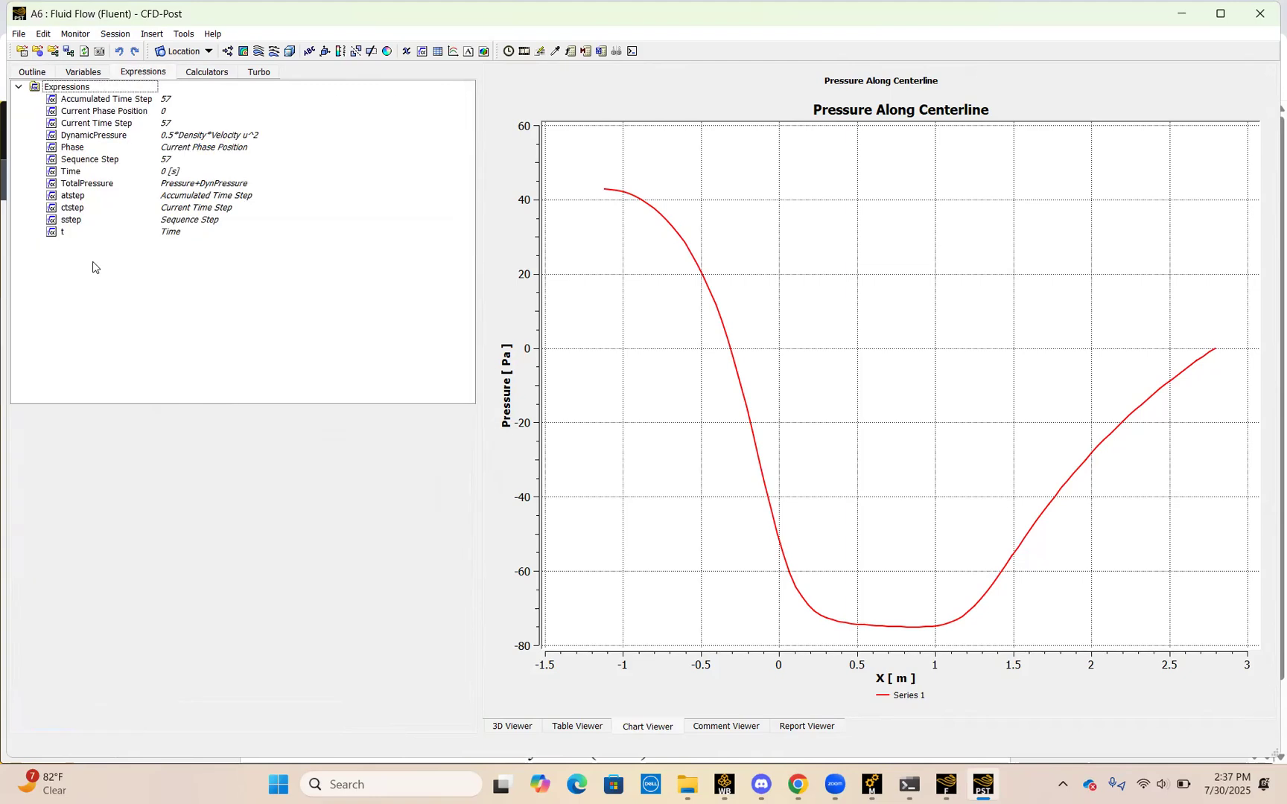
left_click(95, 136)
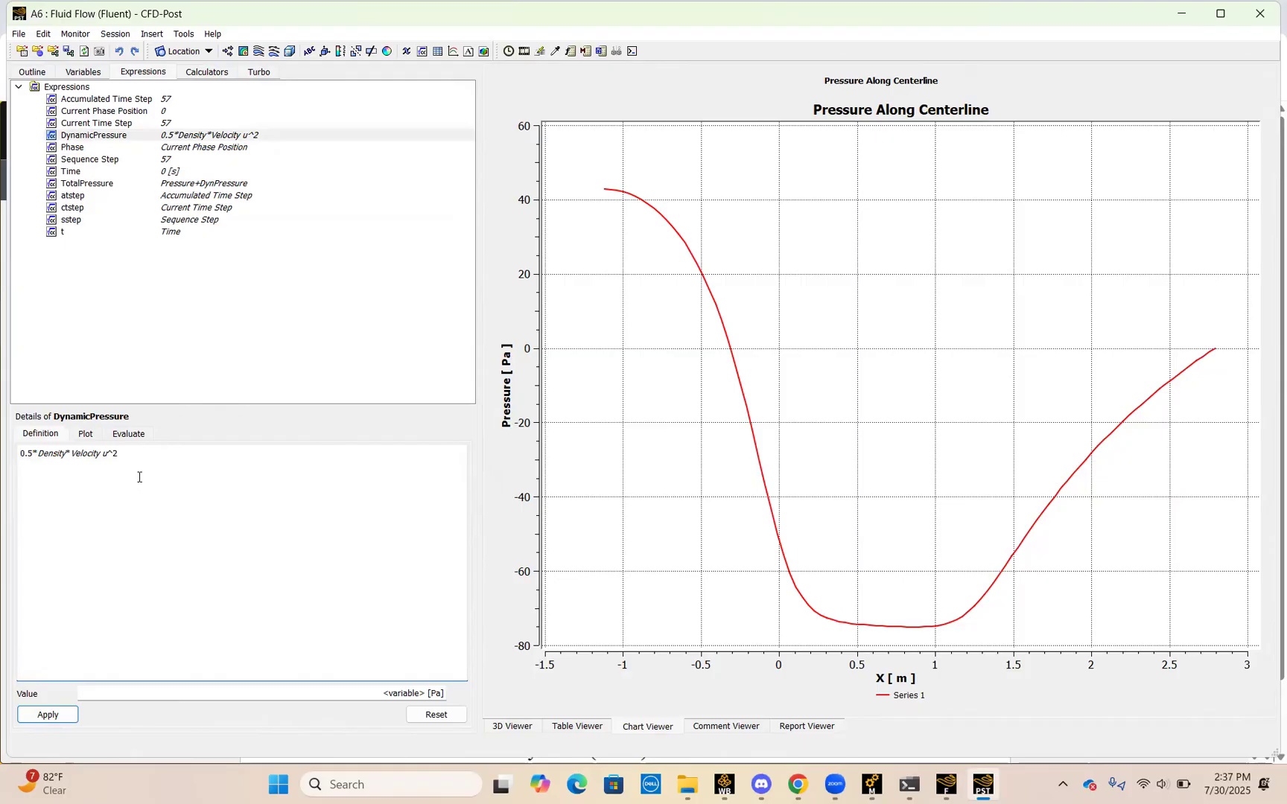
left_click(66, 453)
key("BackSpace")
type("y")
Look at how a new variable is created, and examine the expression assigned to the user-defined DynPressure variable.
left_click(93, 75)
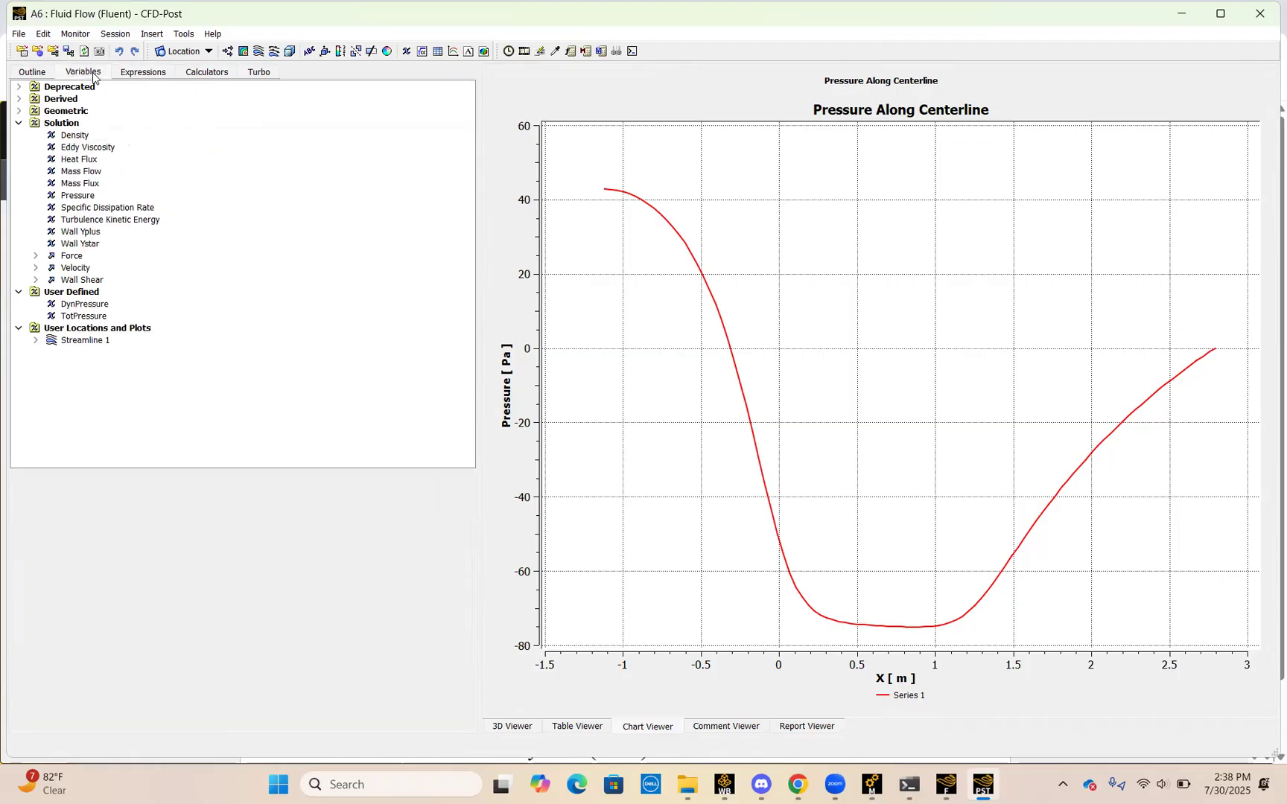
right_click(85, 367)
left_click(52, 395)
left_click(99, 306)
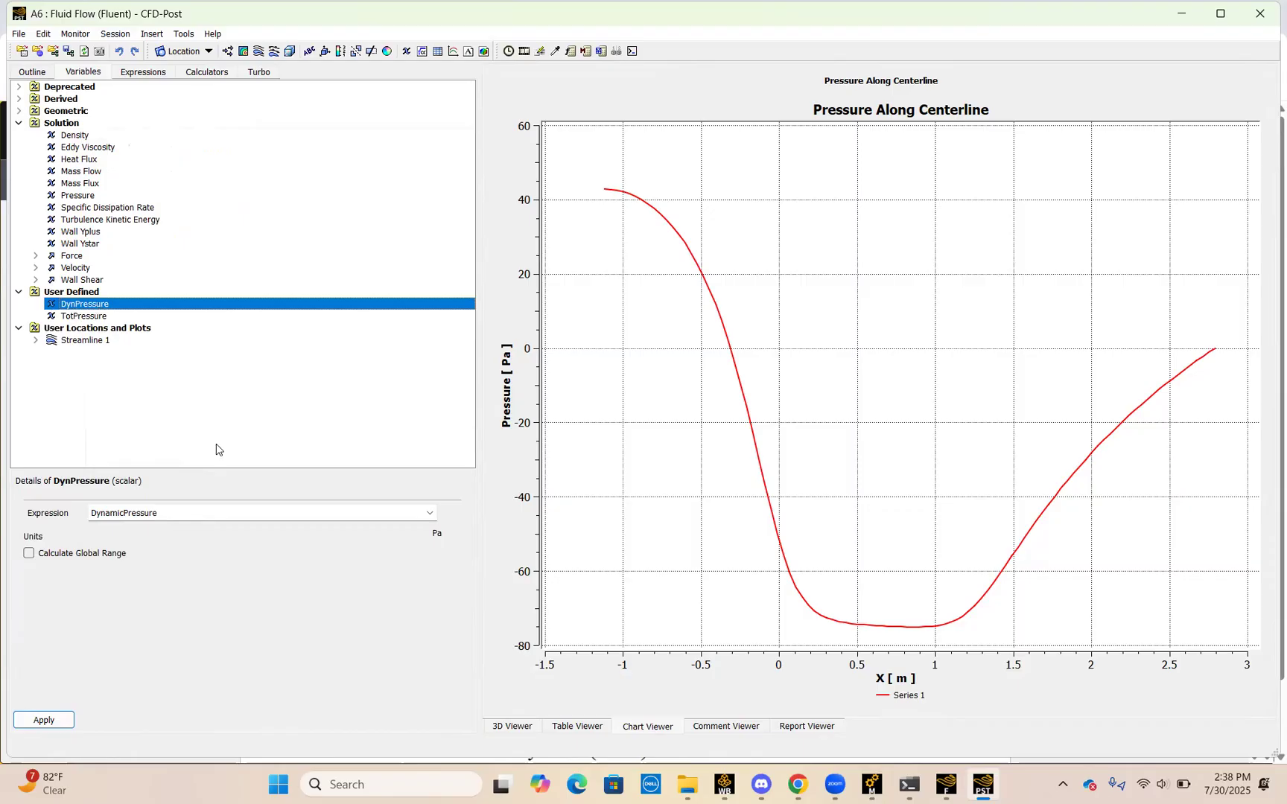
left_click(211, 513)
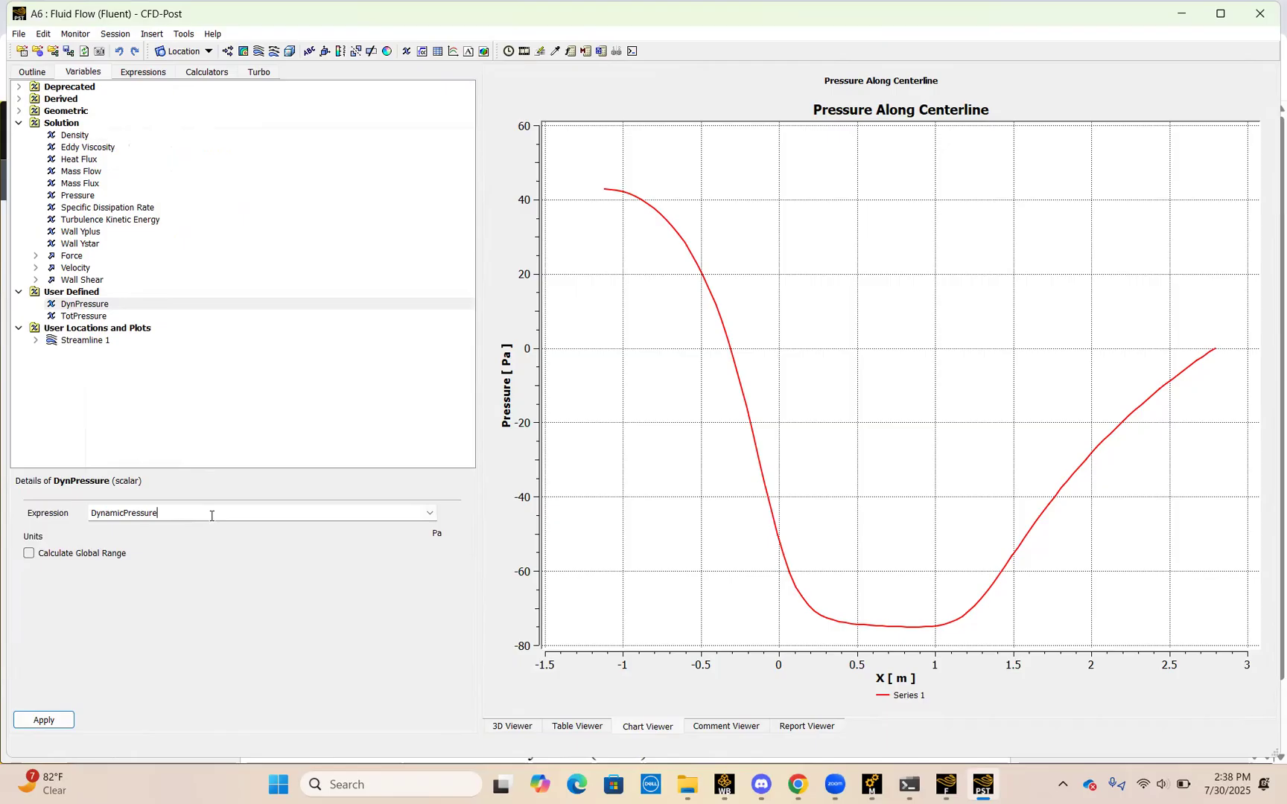
Look through the expressions available for the DynPressure variable and reselect DynamicPressure.
left_click(430, 513)
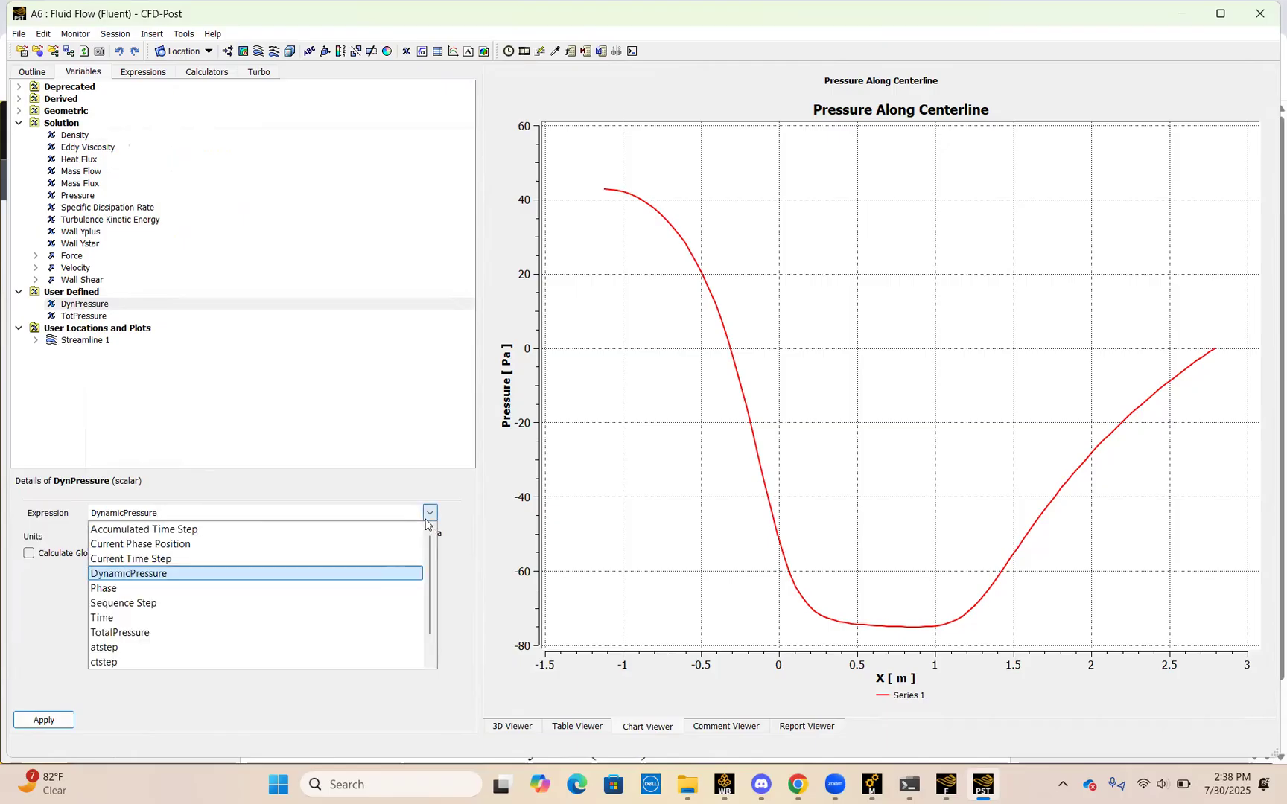
left_click(269, 574)
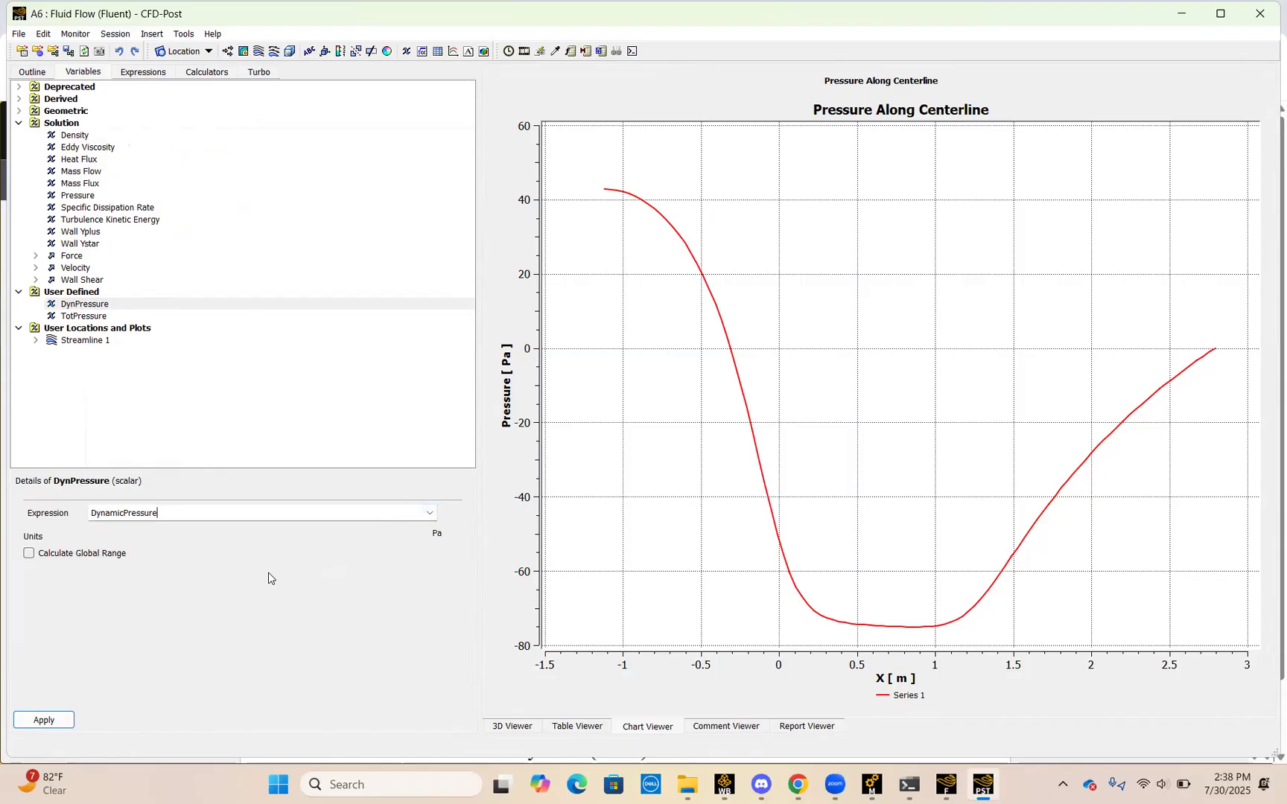
Open the Dynamic Pressure Along Centerline chart, examine its data series and X axis, and choose DynPressure as the Y axis variable.
left_click(31, 71)
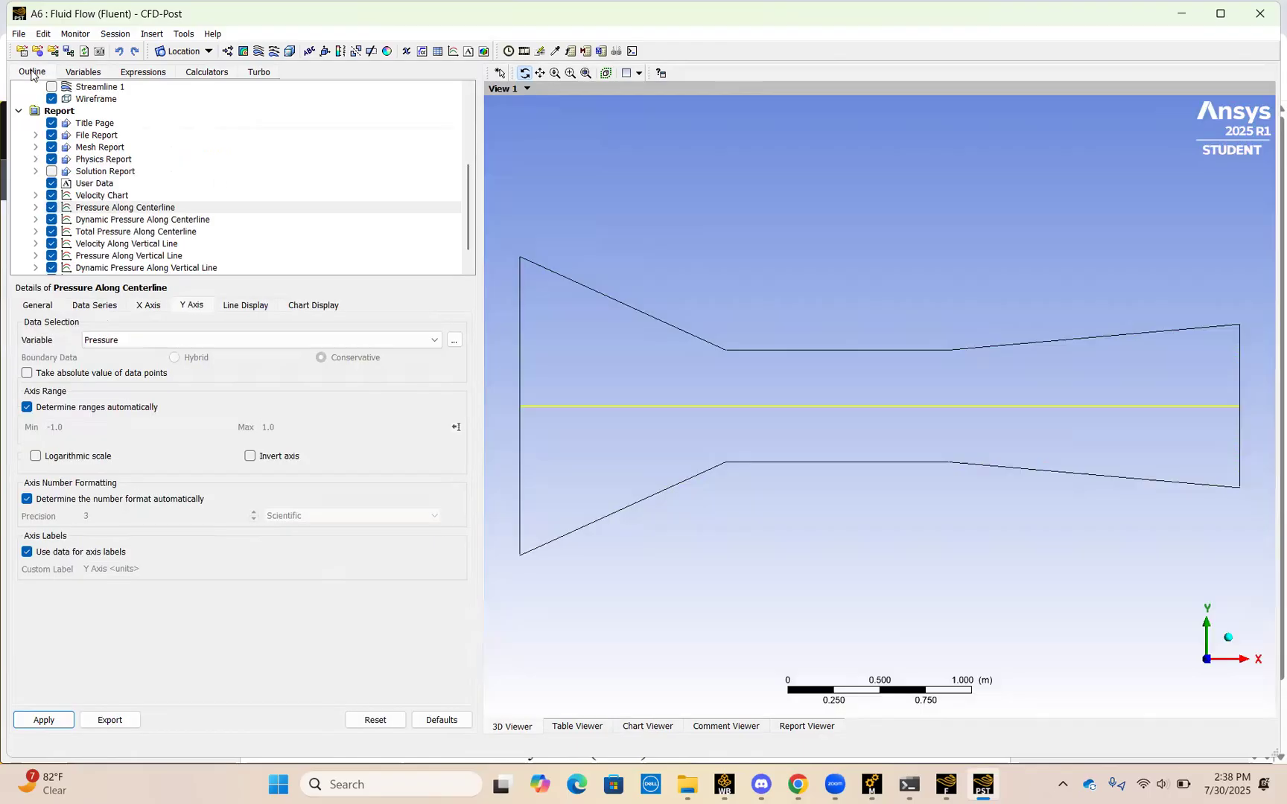
left_click(136, 221)
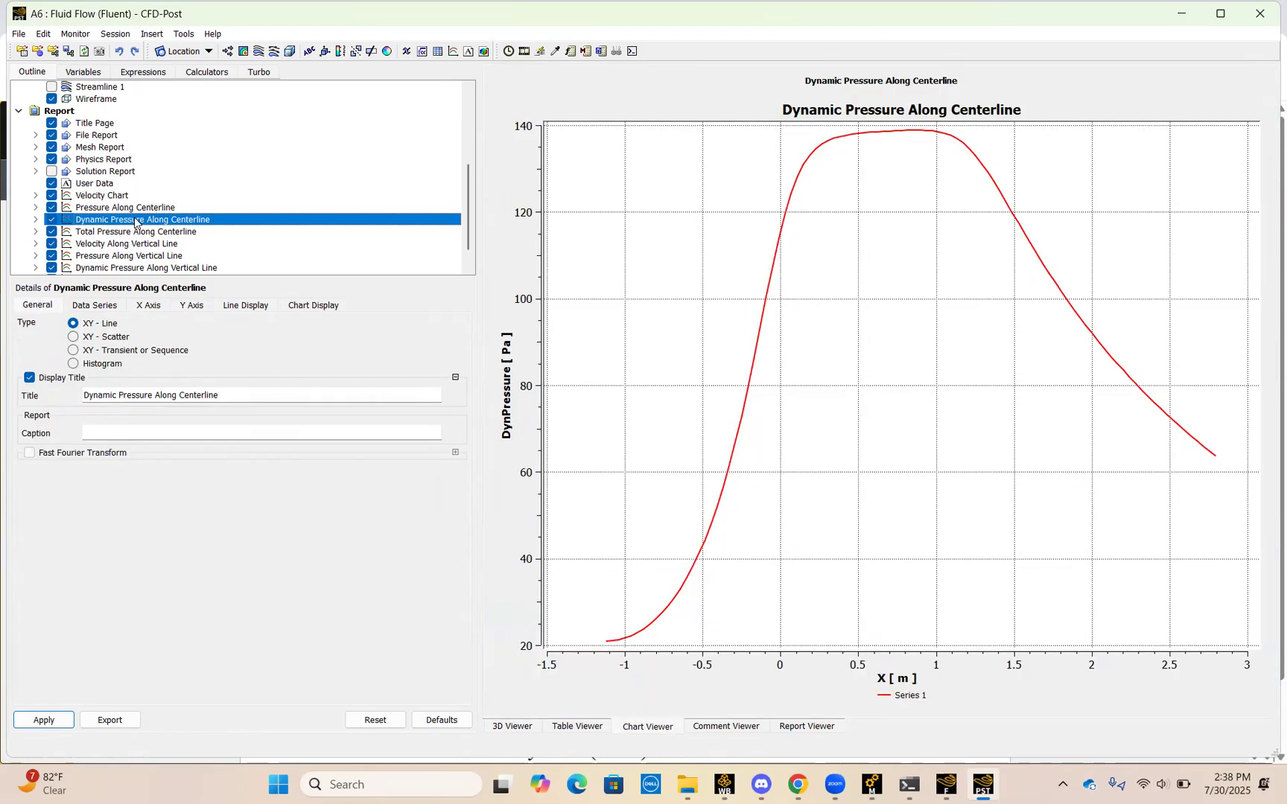
left_click(105, 310)
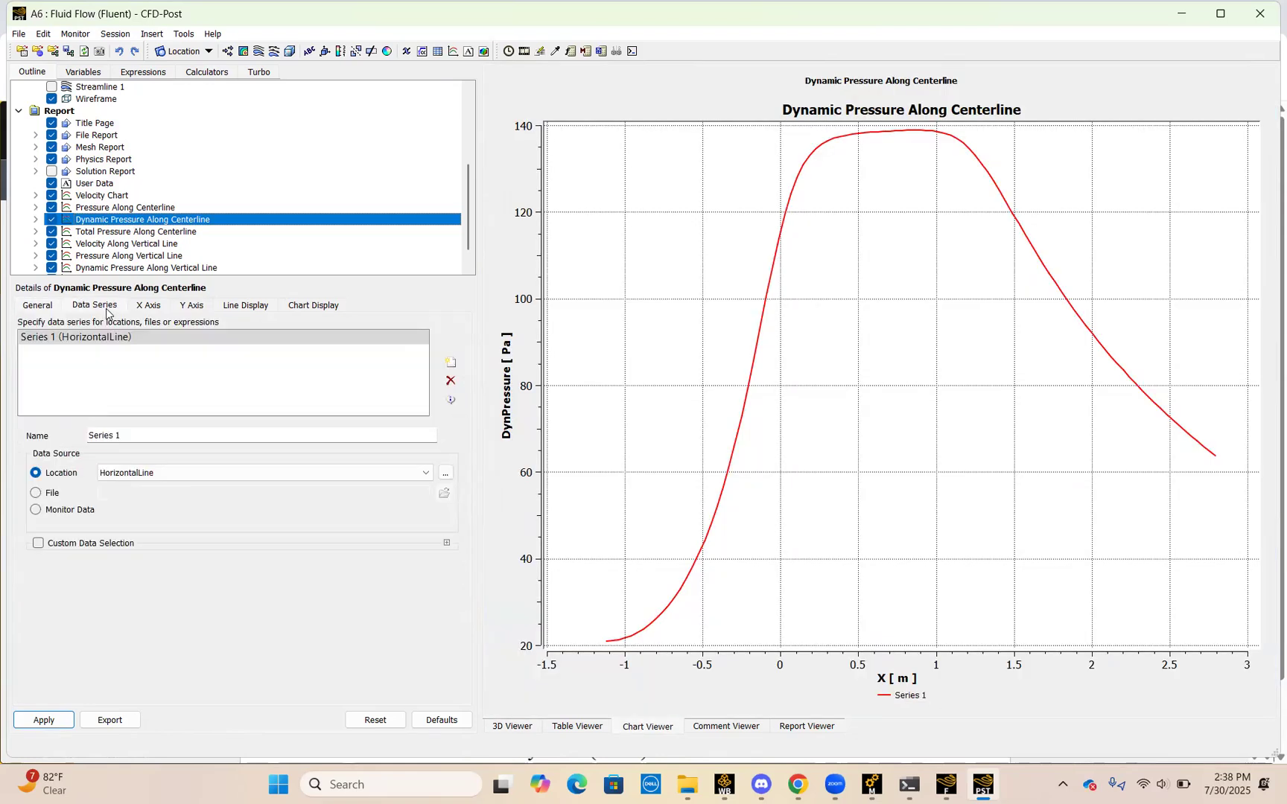
left_click(160, 304)
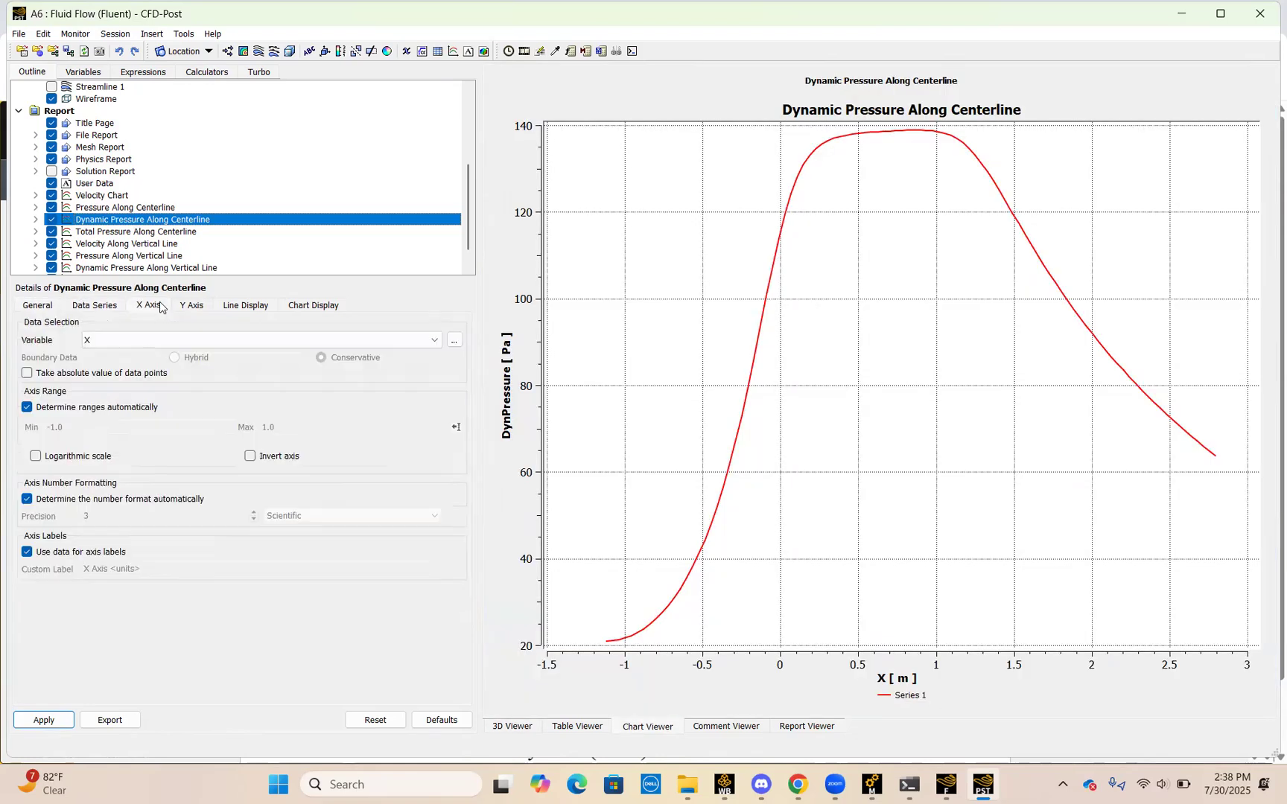
left_click(75, 309)
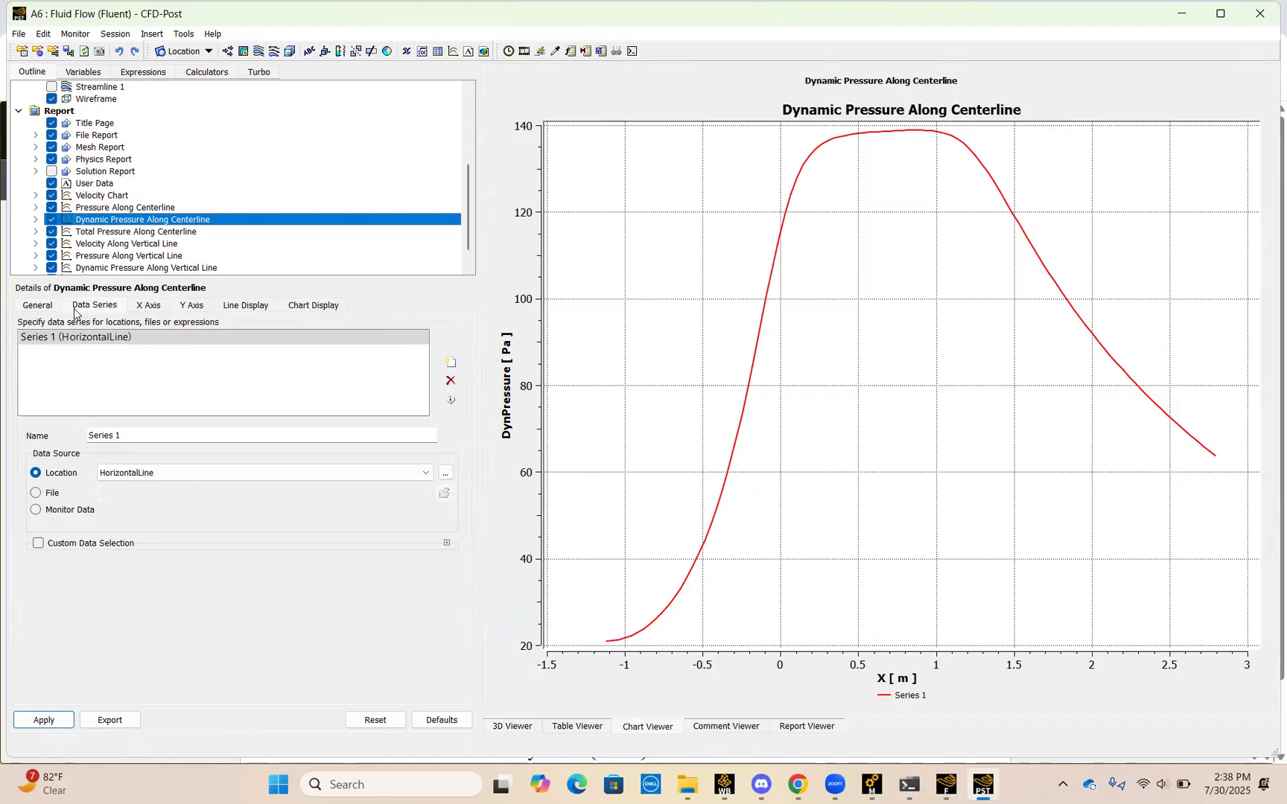
left_click(153, 311)
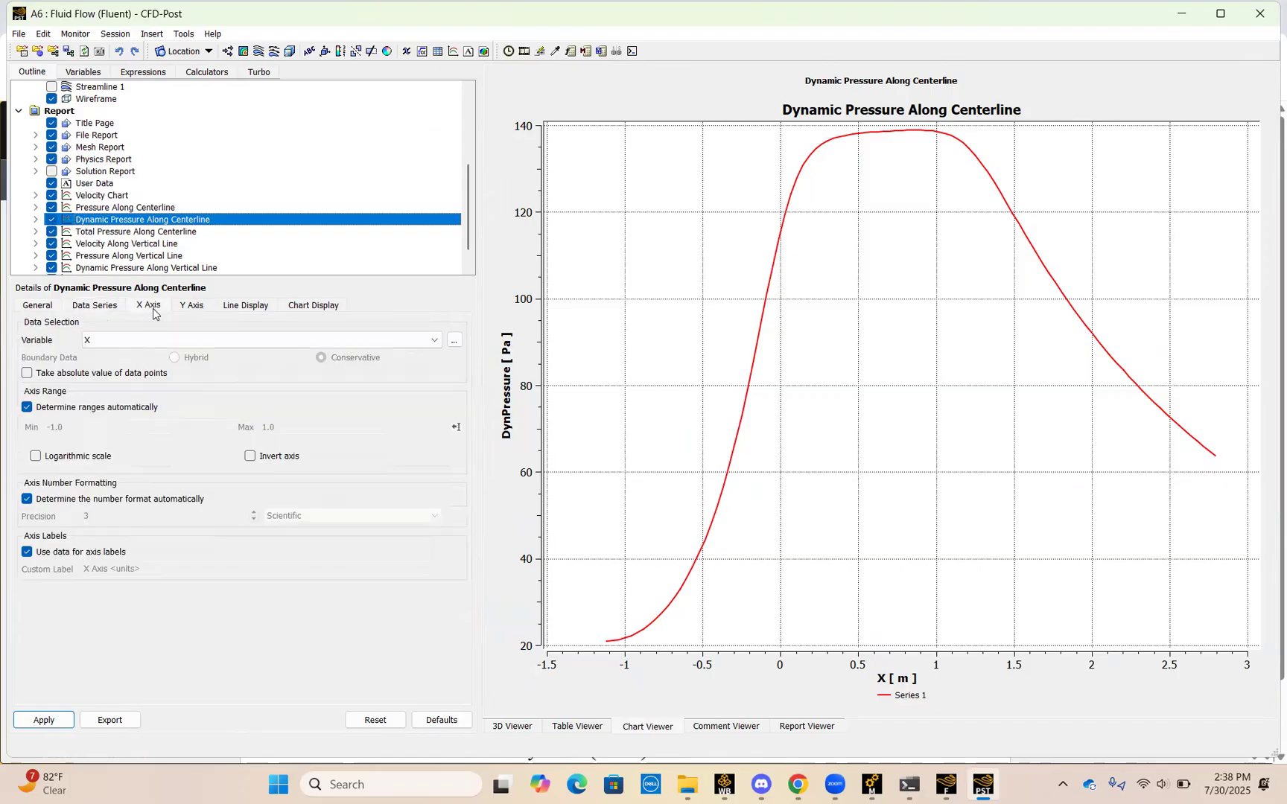
left_click(185, 311)
left_click(196, 339)
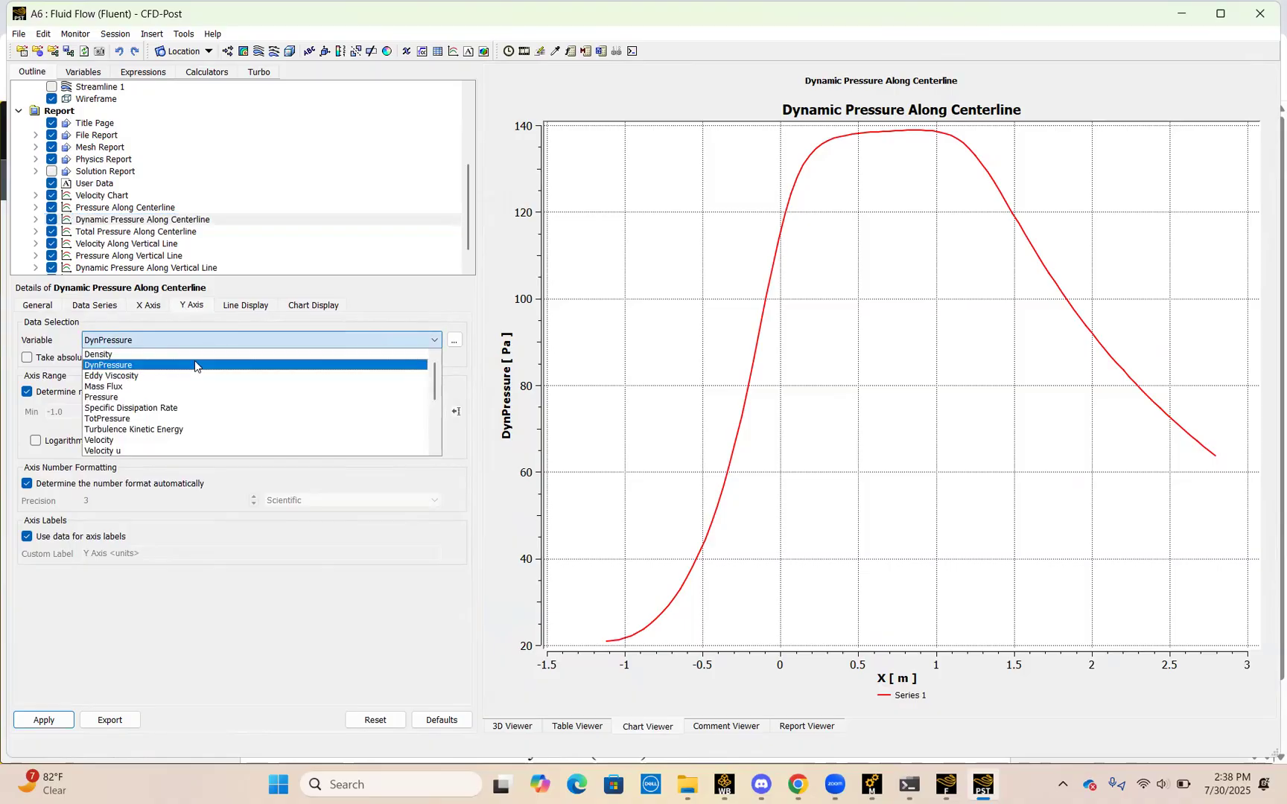
left_click(195, 364)
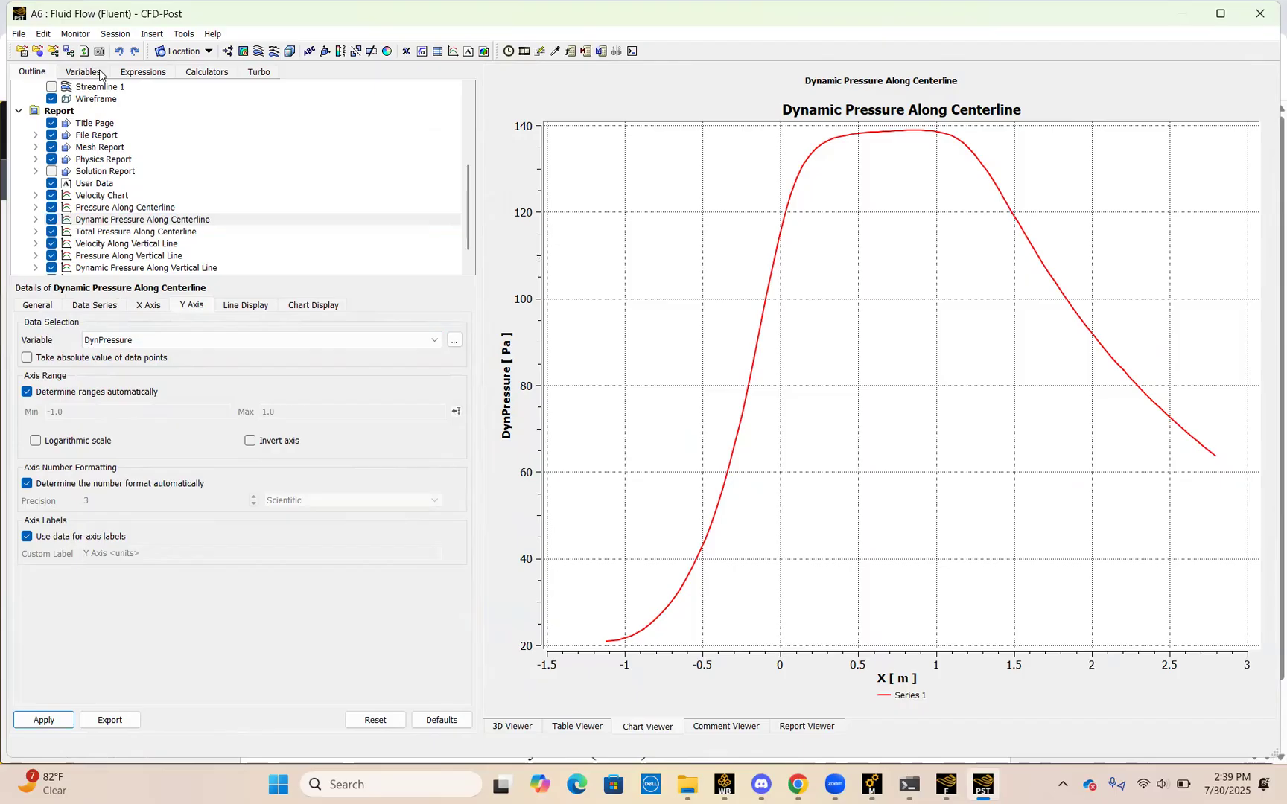
Examine the definition of the TotalPressure expression and the expression assigned to the user-defined TotPressure variable.
left_click(126, 75)
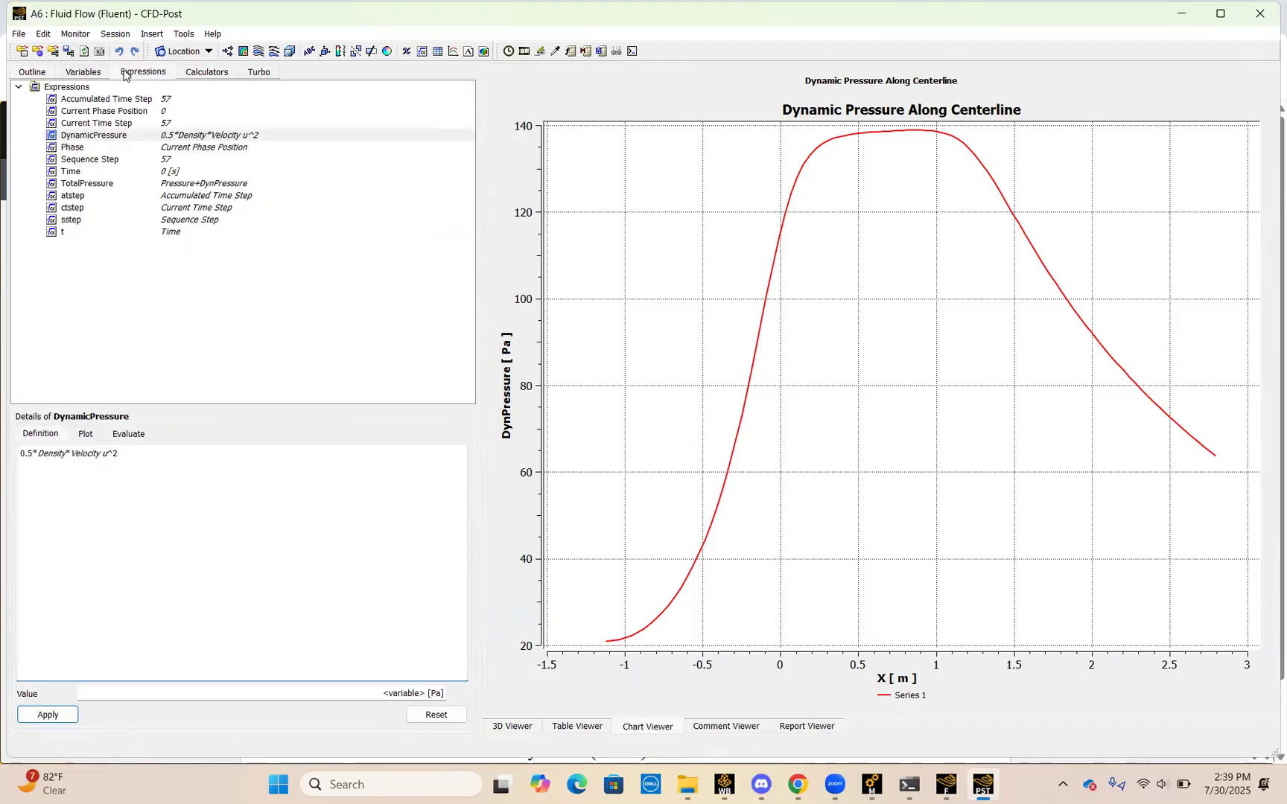
left_click(87, 184)
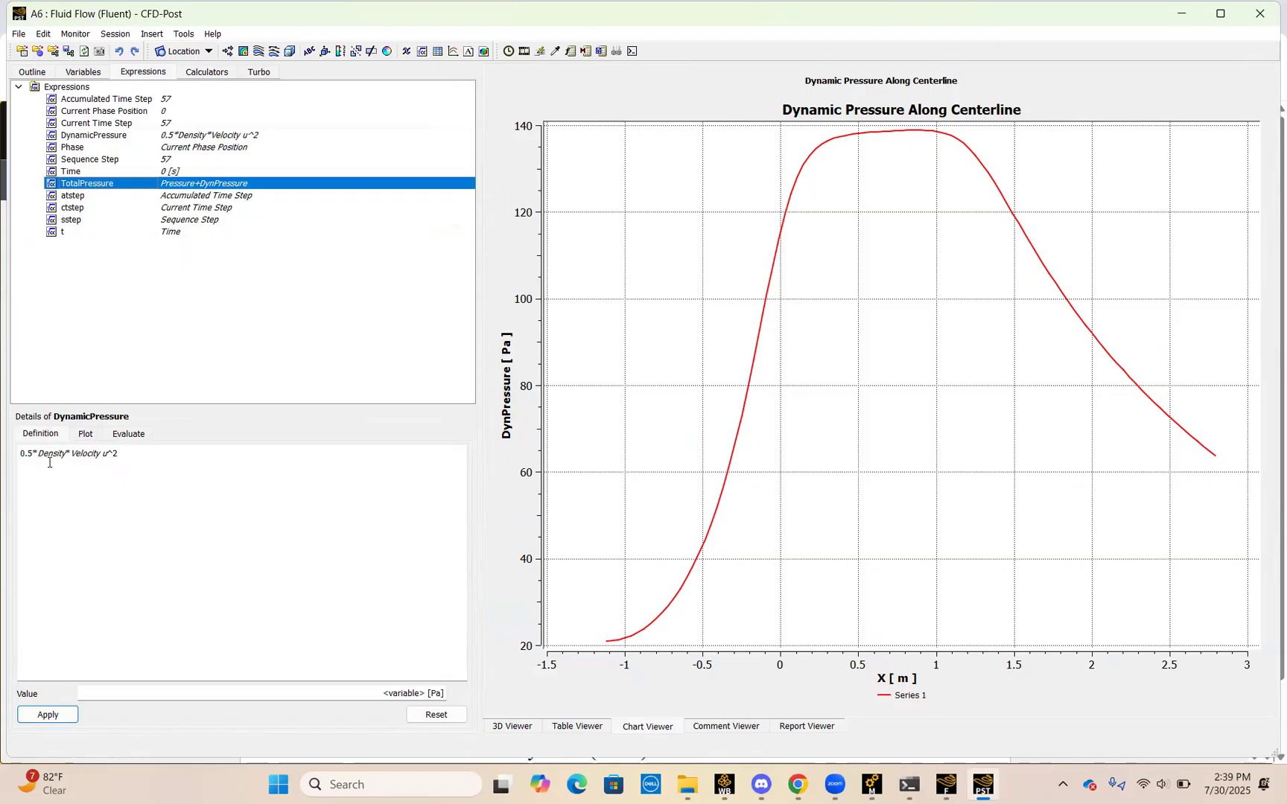
double_click(80, 188)
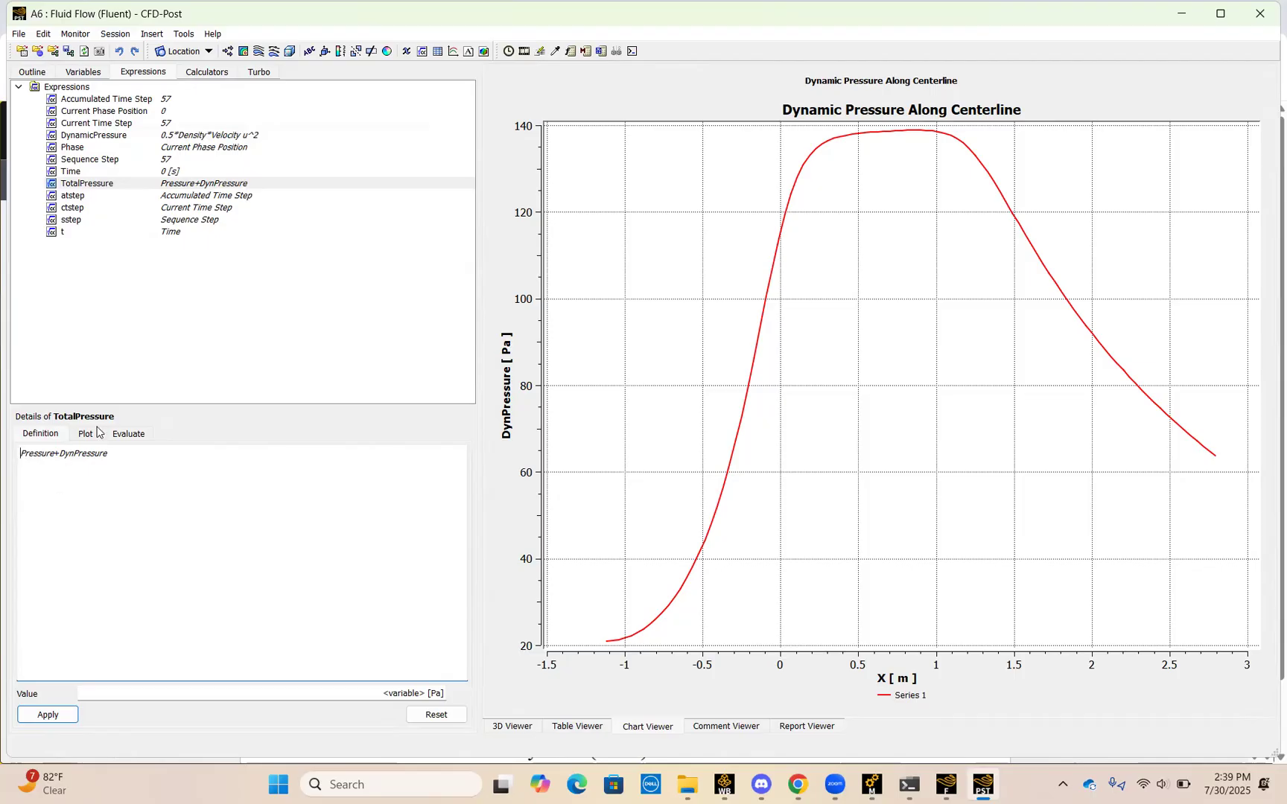
left_click(83, 74)
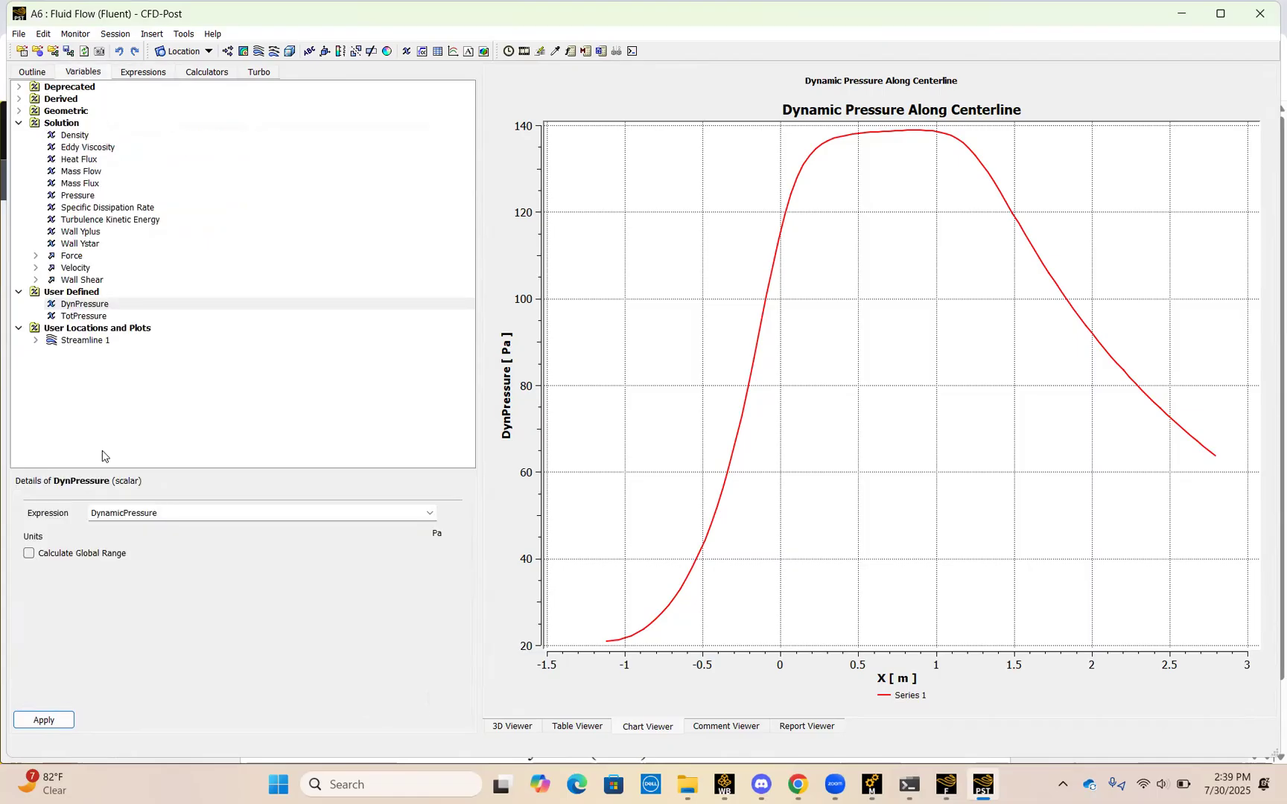
left_click(83, 318)
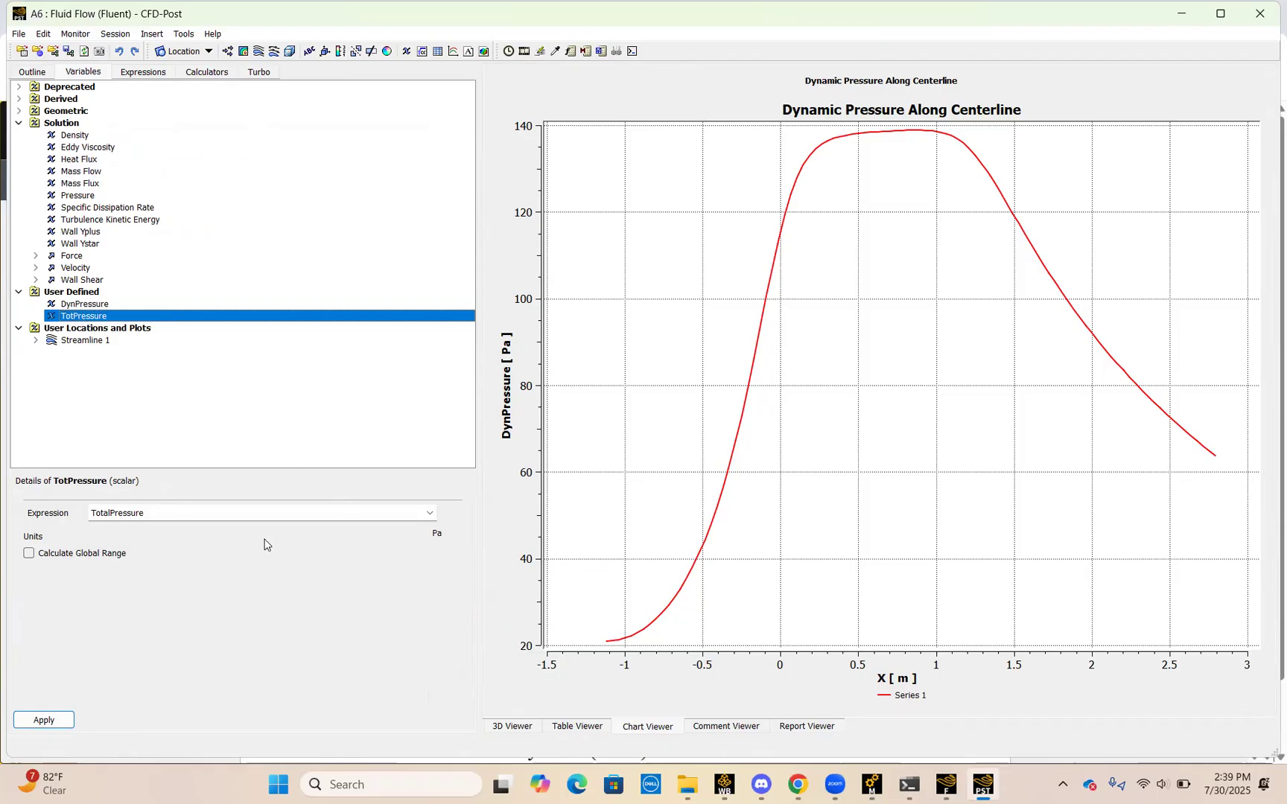
Open the Total Pressure Along Centerline chart and examine its data series and its X and Y axis settings.
left_click(34, 72)
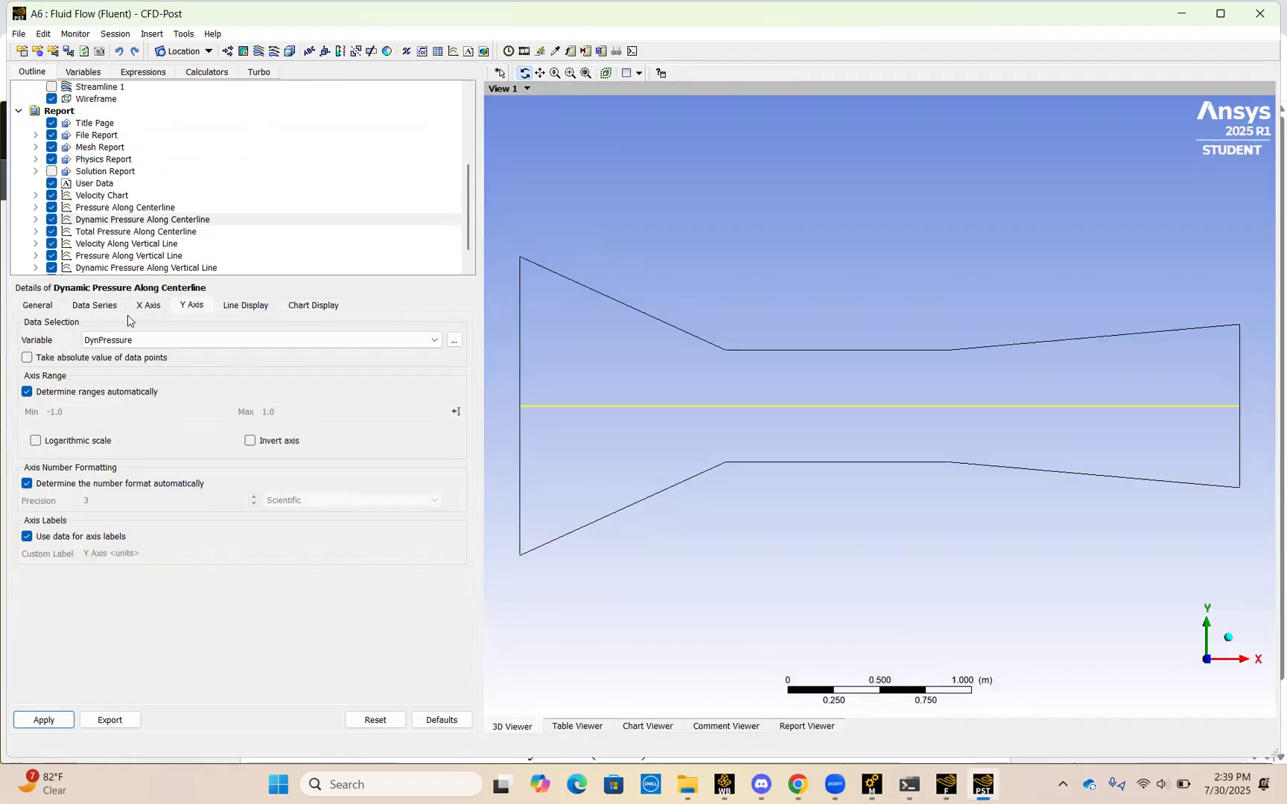
left_click(125, 233)
double_click(125, 234)
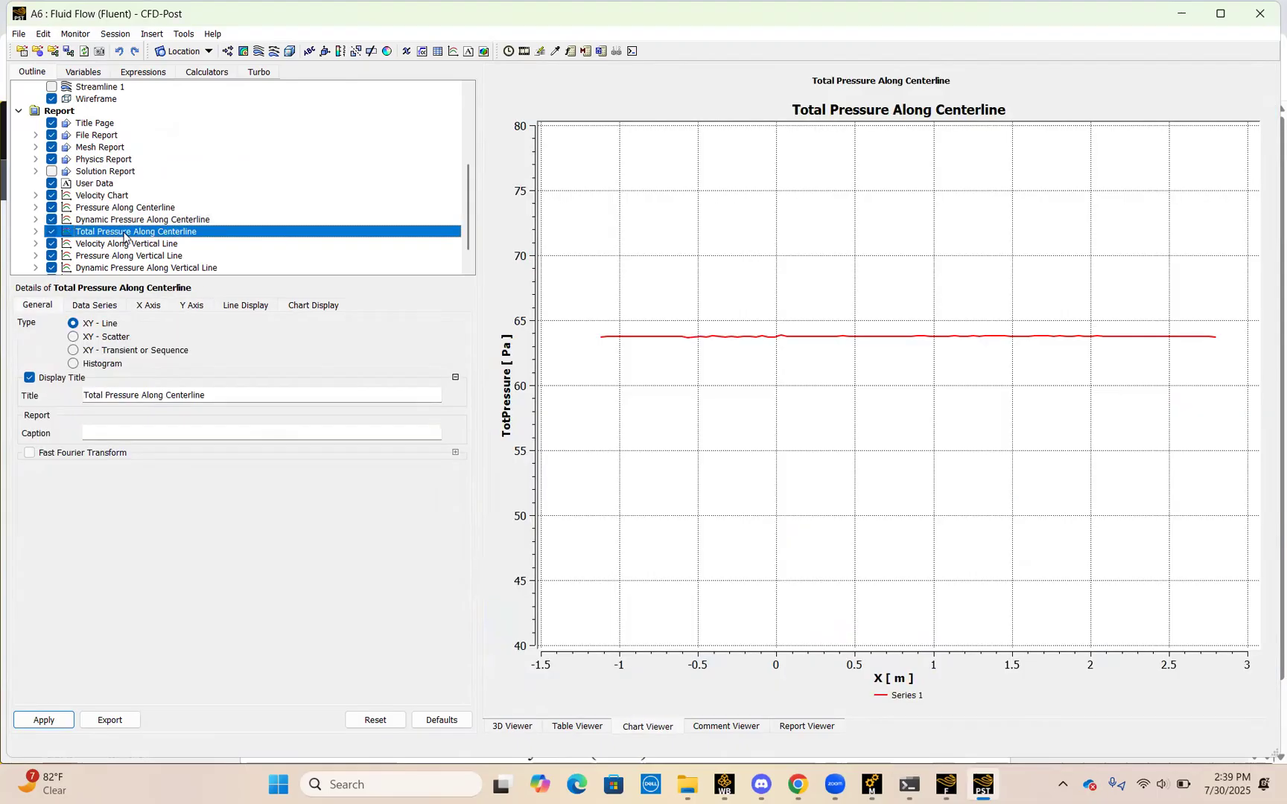
left_click(105, 306)
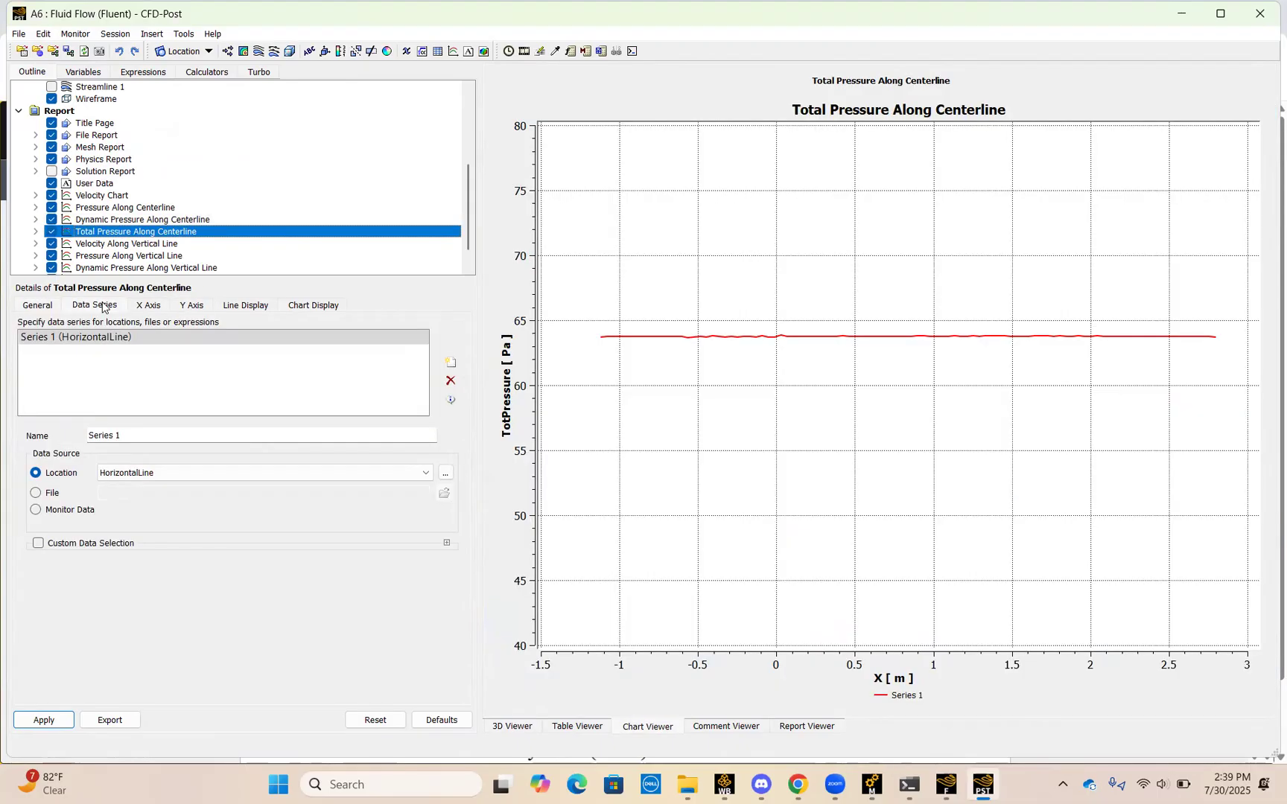
left_click(156, 307)
left_click(190, 306)
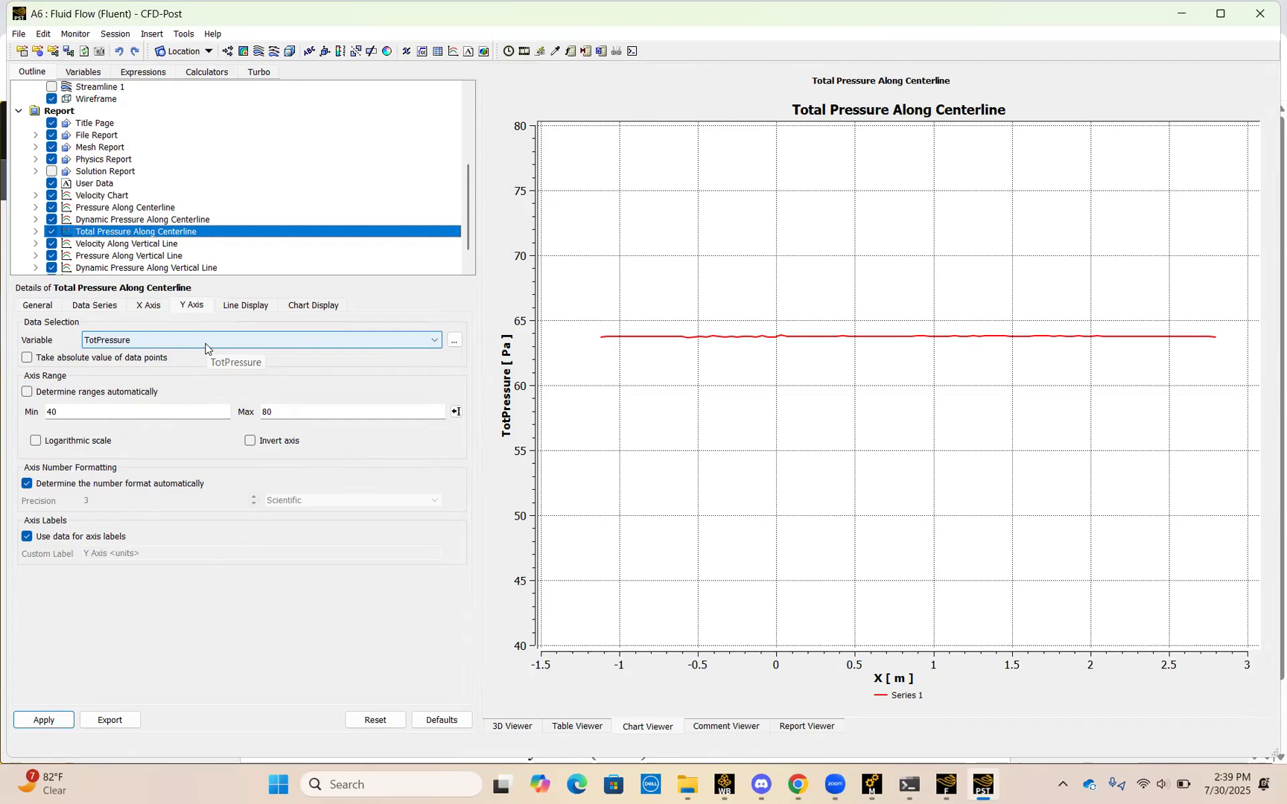
Try automatic Y axis ranges on the Total Pressure Along Centerline chart, and restore the fixed range of 40 to 80.
left_click(27, 391)
left_click(34, 718)
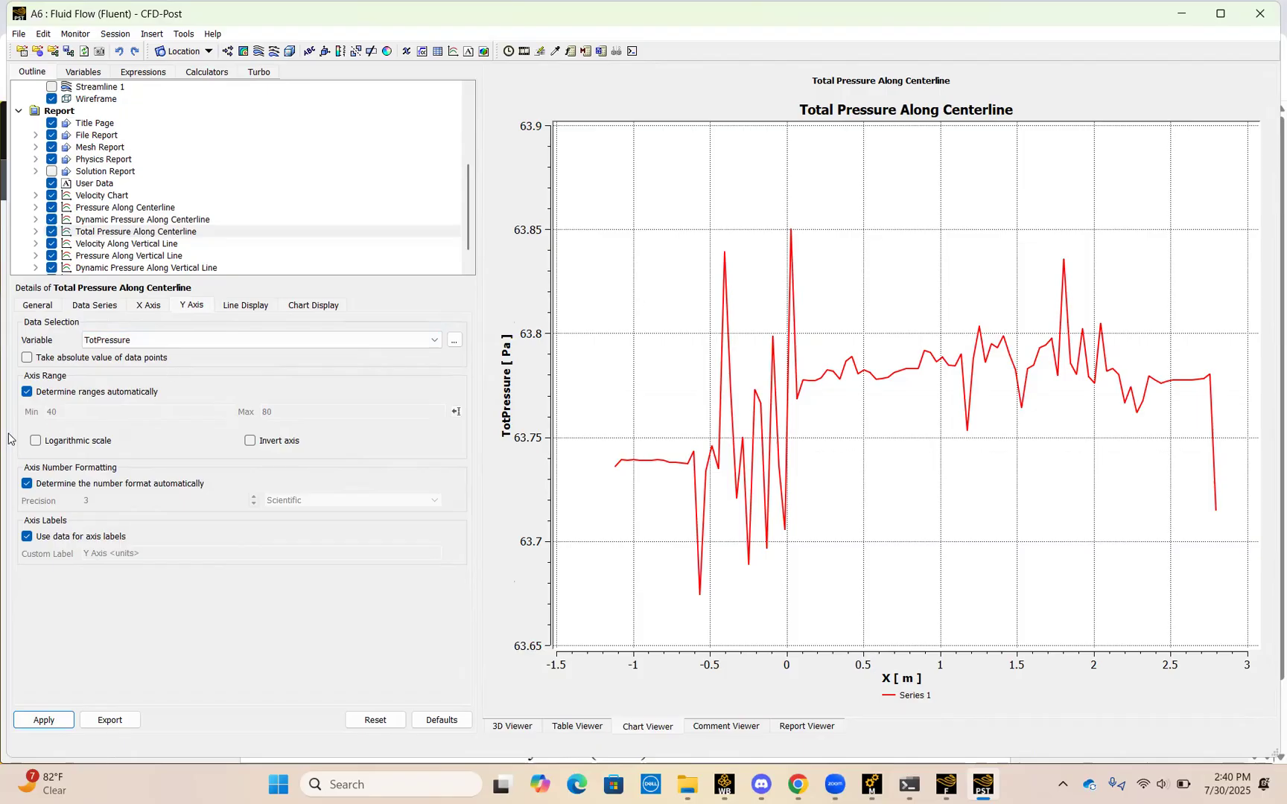
left_click(28, 392)
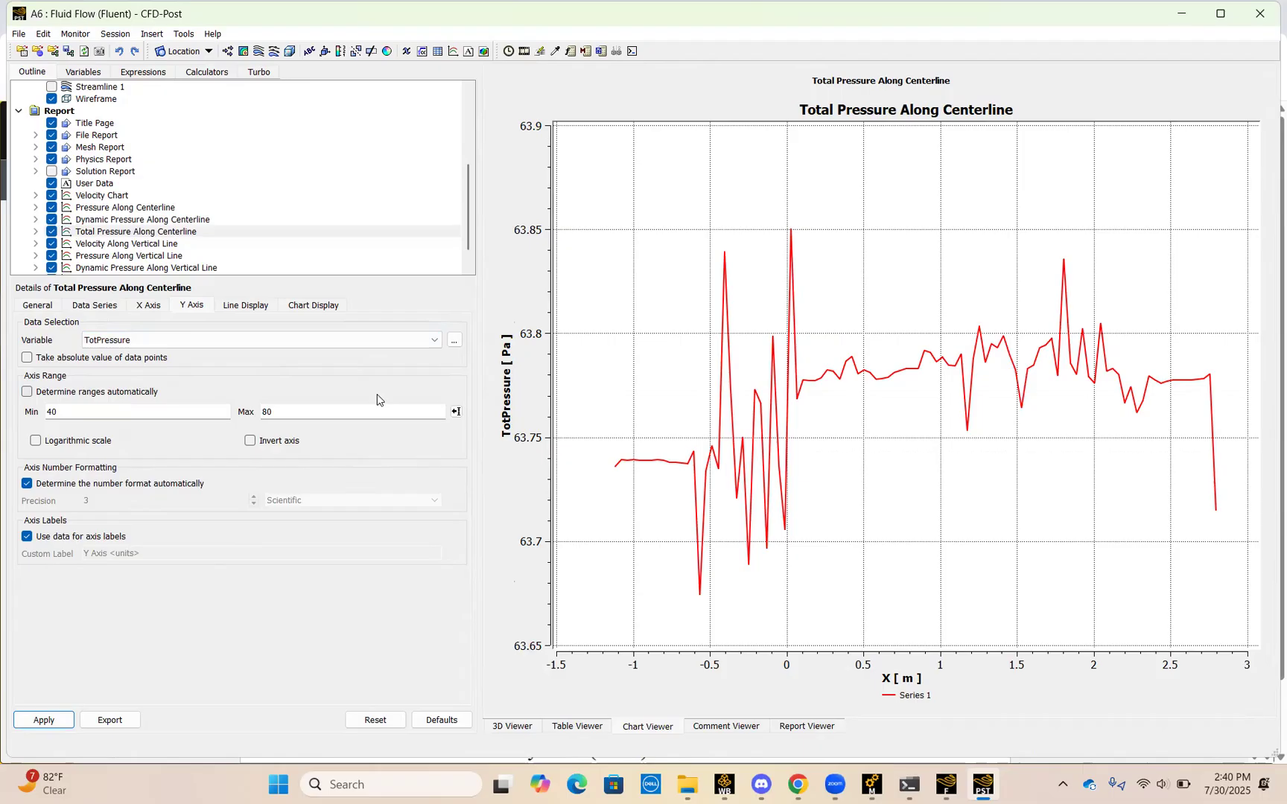
left_click(53, 721)
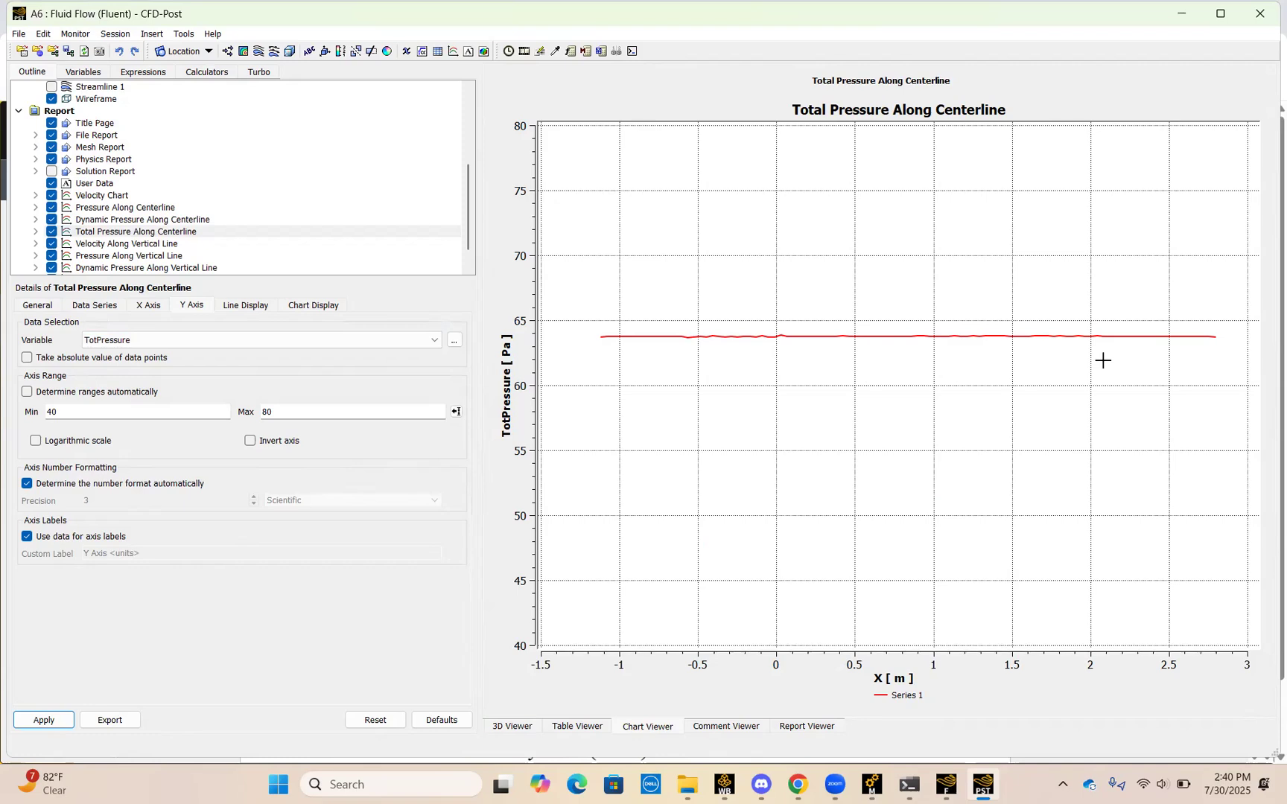
Recheck the vertical distribution requirement in the assignment document in Chrome, and examine the VerticalLine definition in CFD-Post.
left_click(795, 789)
scroll(547, 588, "down", 2)
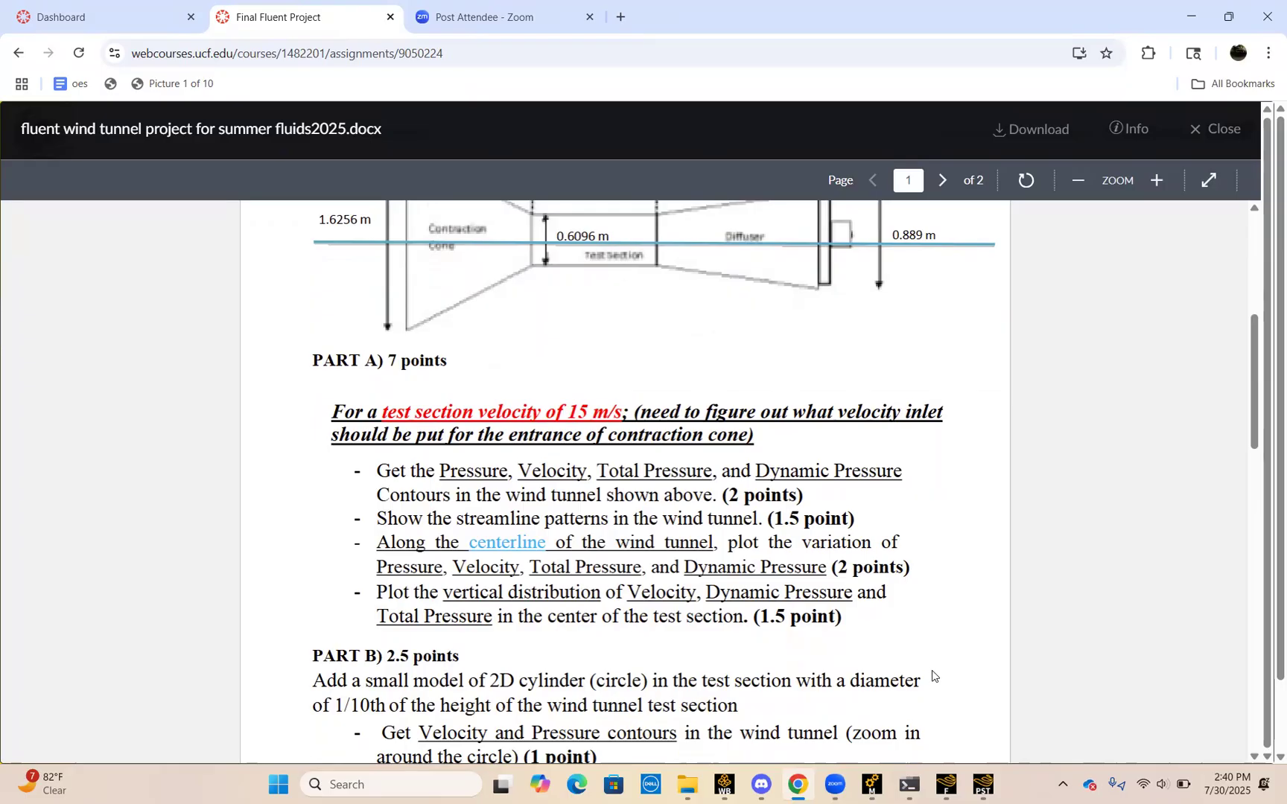
left_click(991, 788)
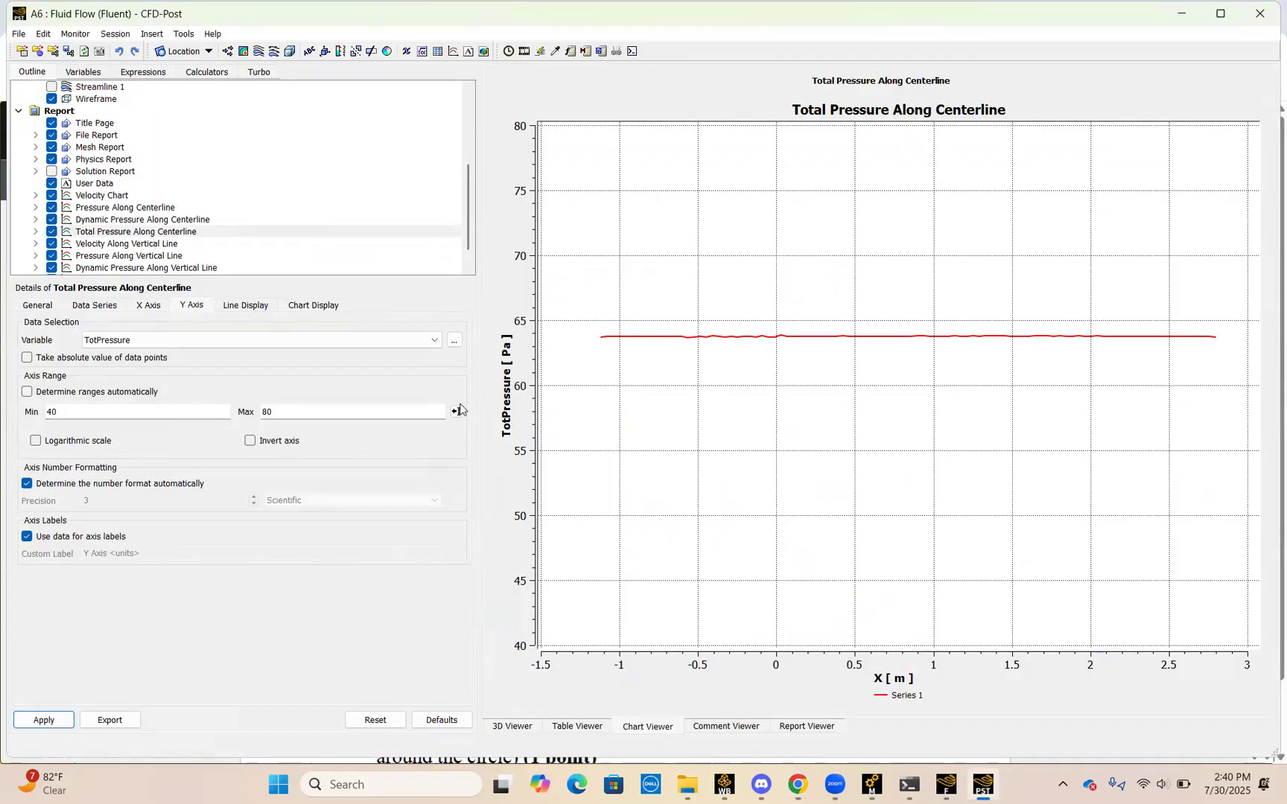
scroll(151, 149, "up", 3)
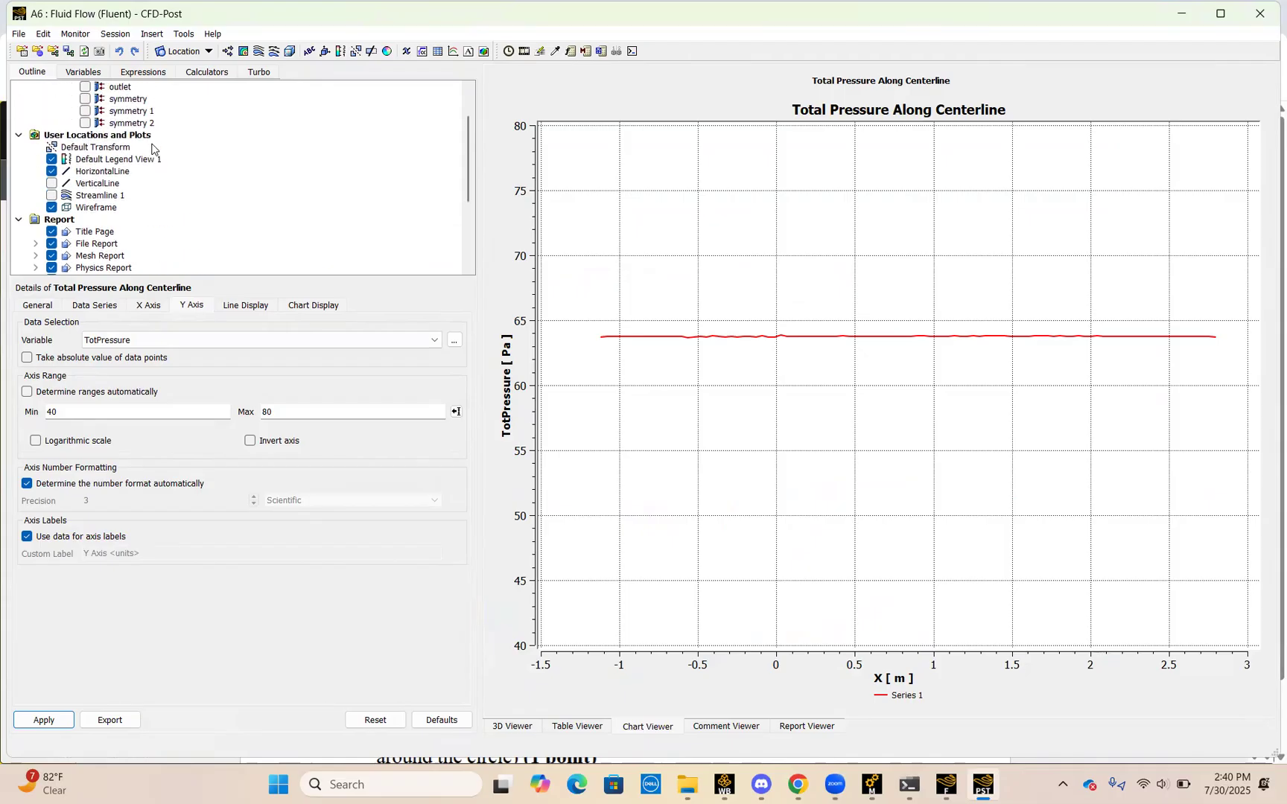
left_click(112, 186)
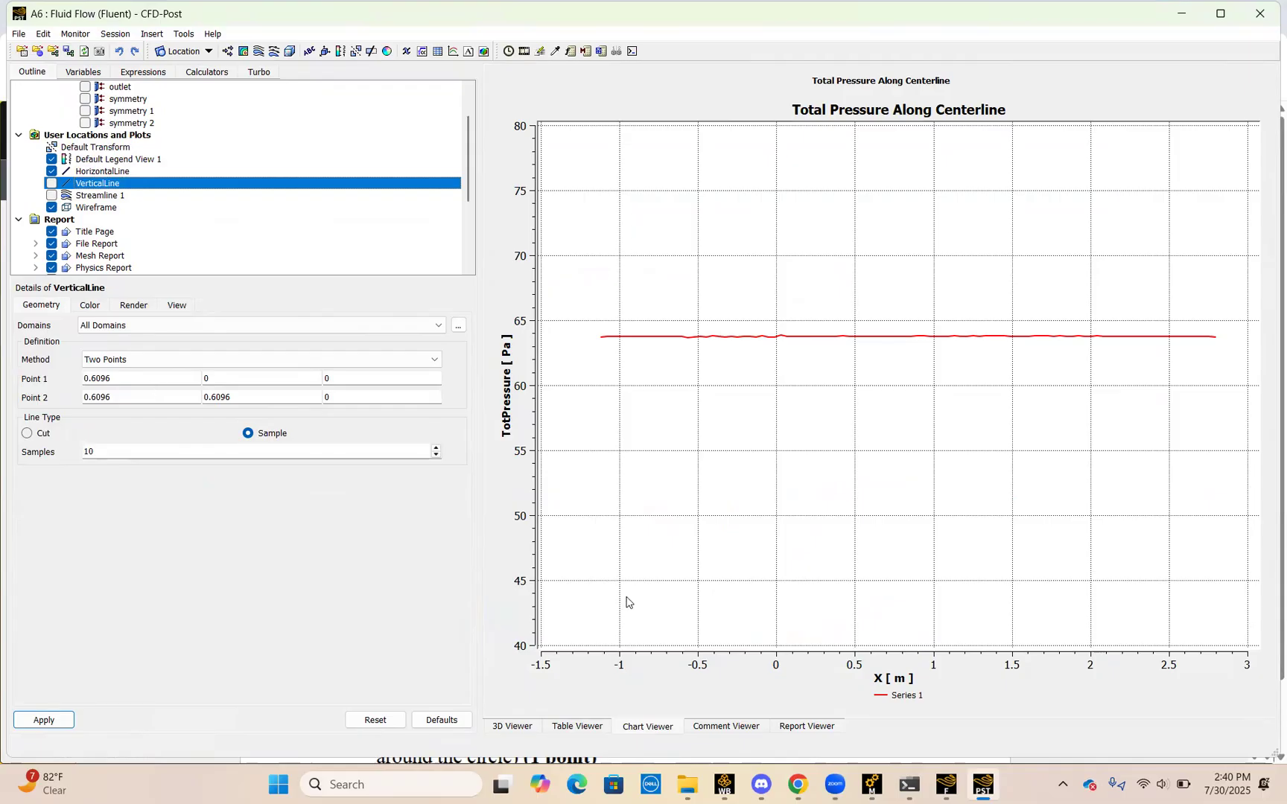
Switch to the assignment document in Chrome and examine the test section dimensions in the wind tunnel drawing.
left_click(796, 785)
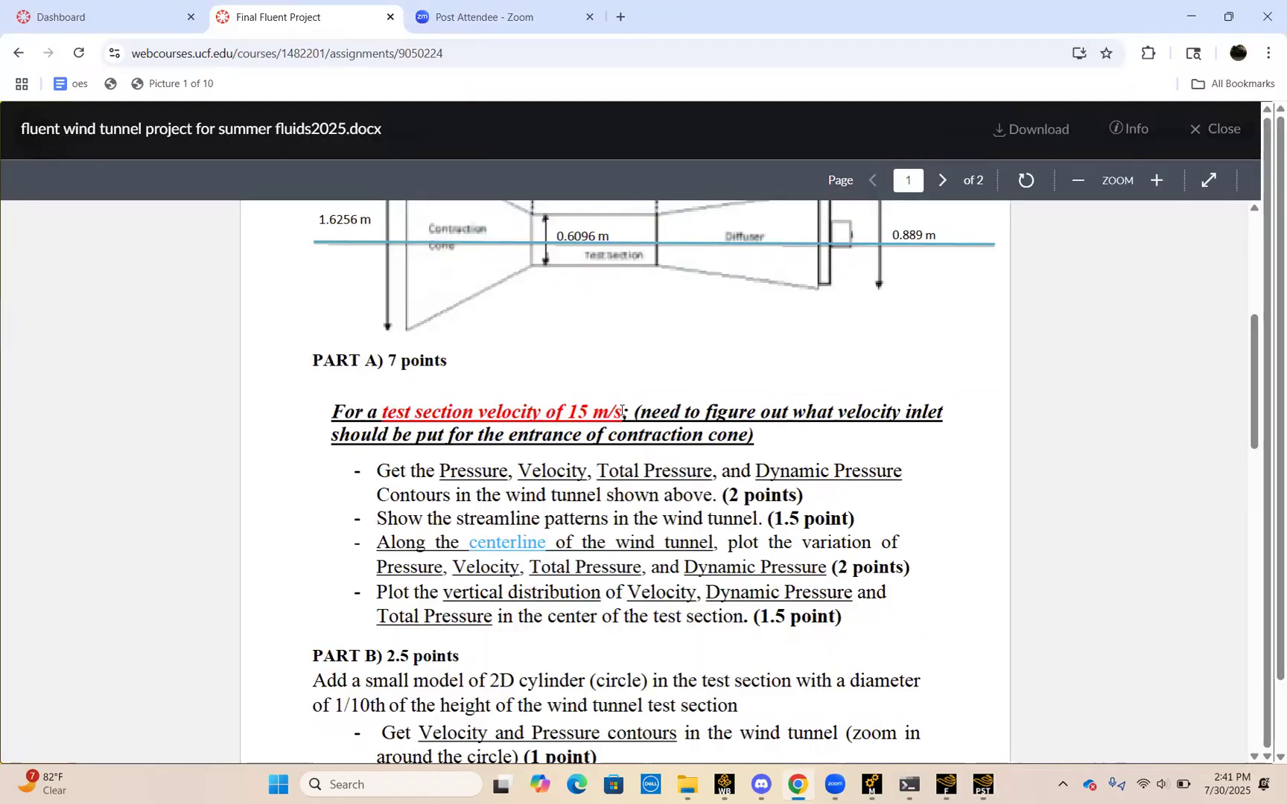
scroll(614, 393, "up", 1)
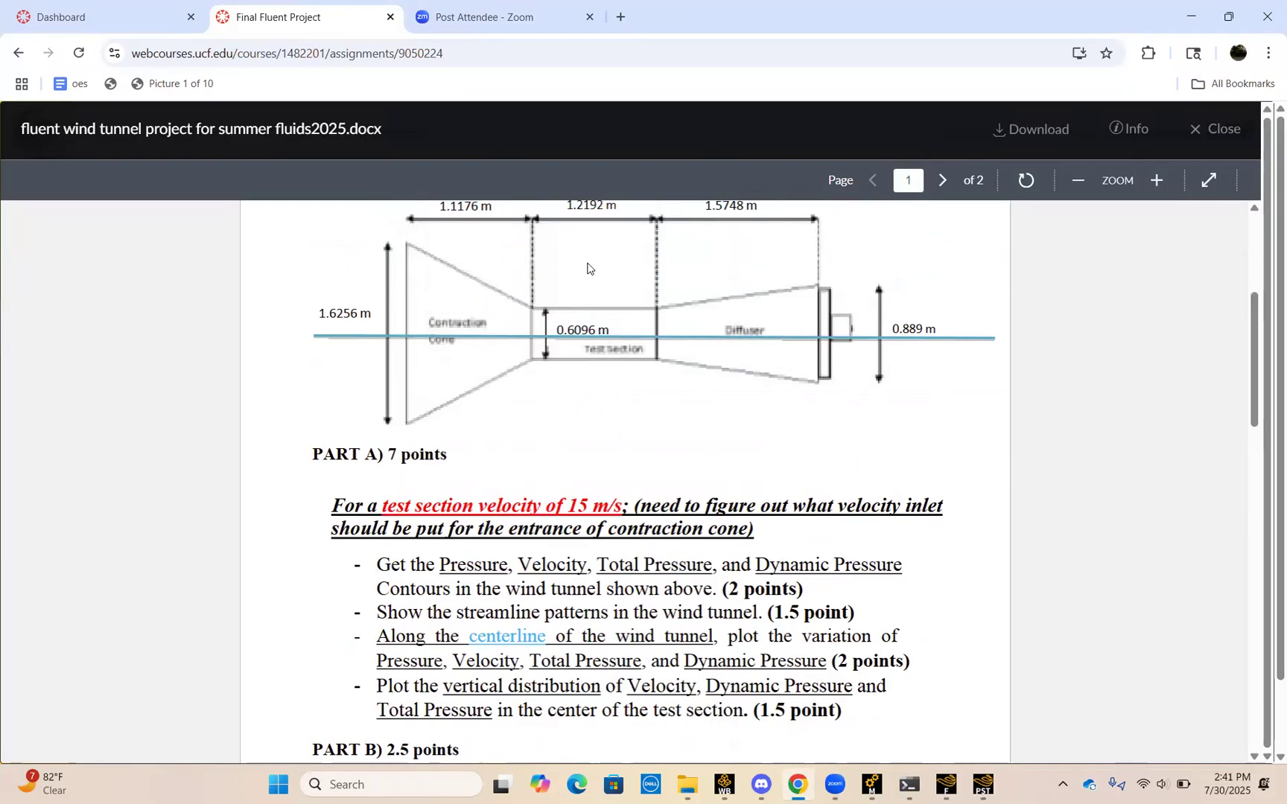
scroll(590, 380, "up", 1)
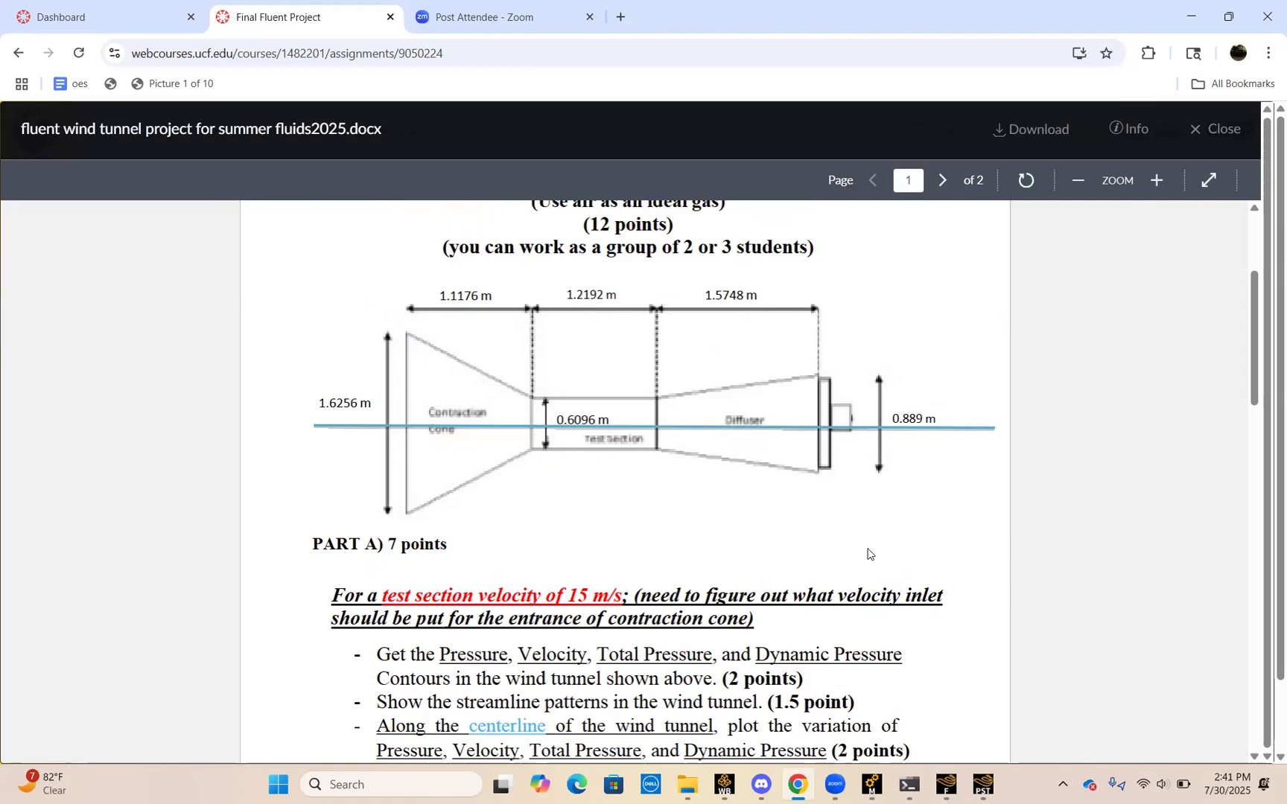
Return to CFD-Post, show VerticalLine in the 3D view and hide HorizontalLine.
left_click(981, 783)
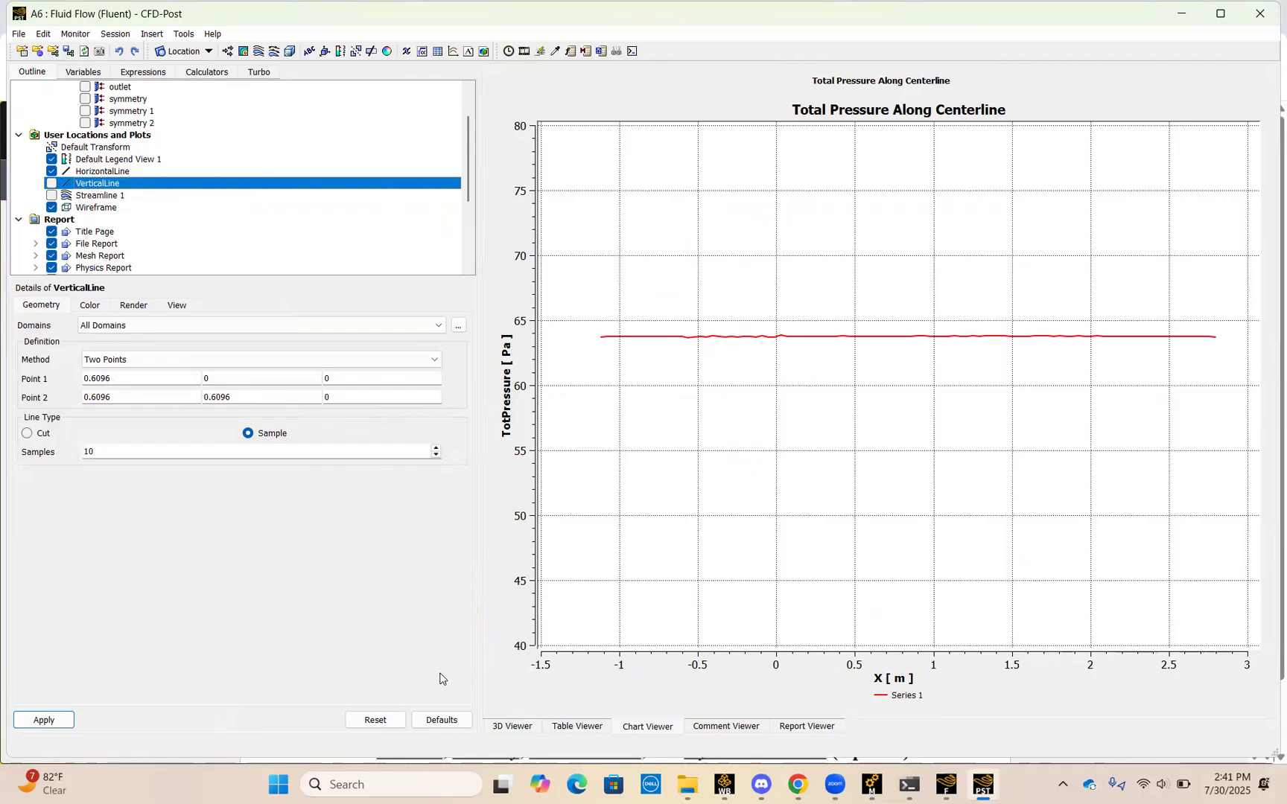
left_click(518, 728)
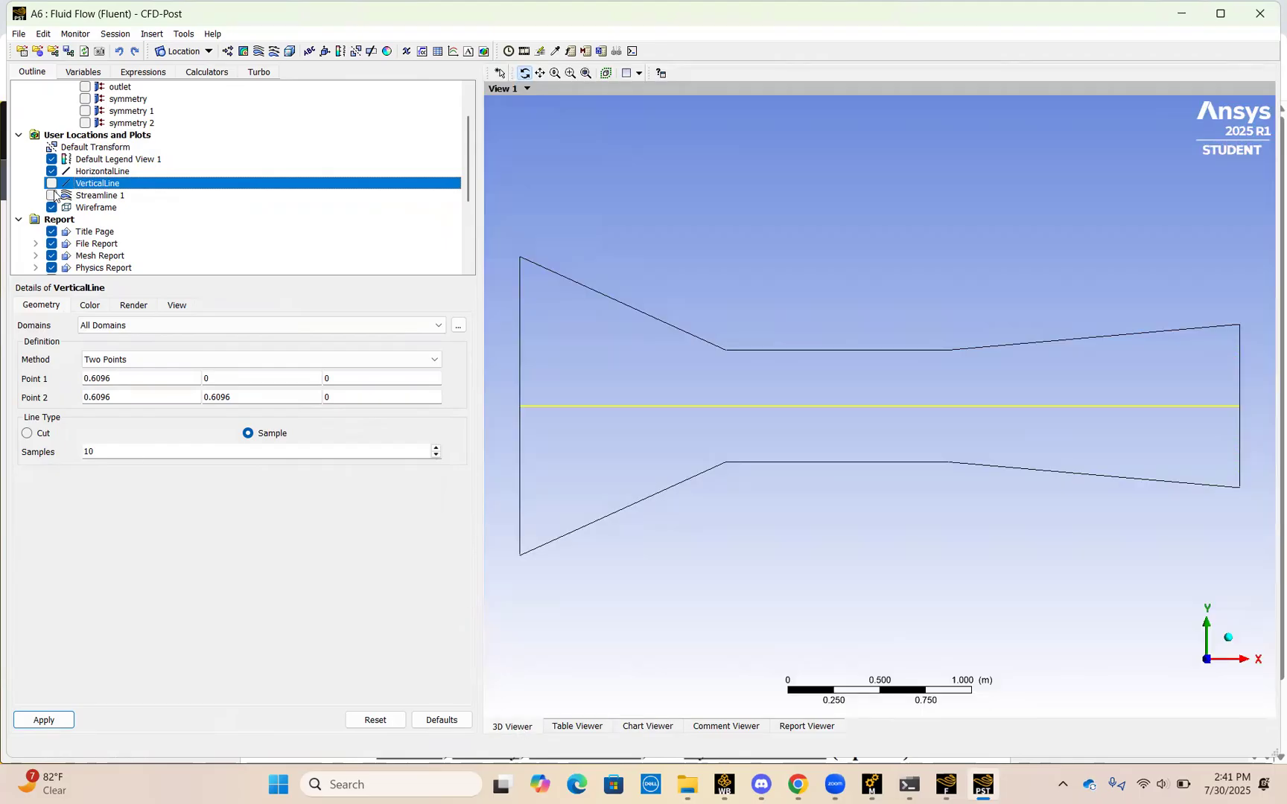
left_click(52, 184)
left_click(51, 172)
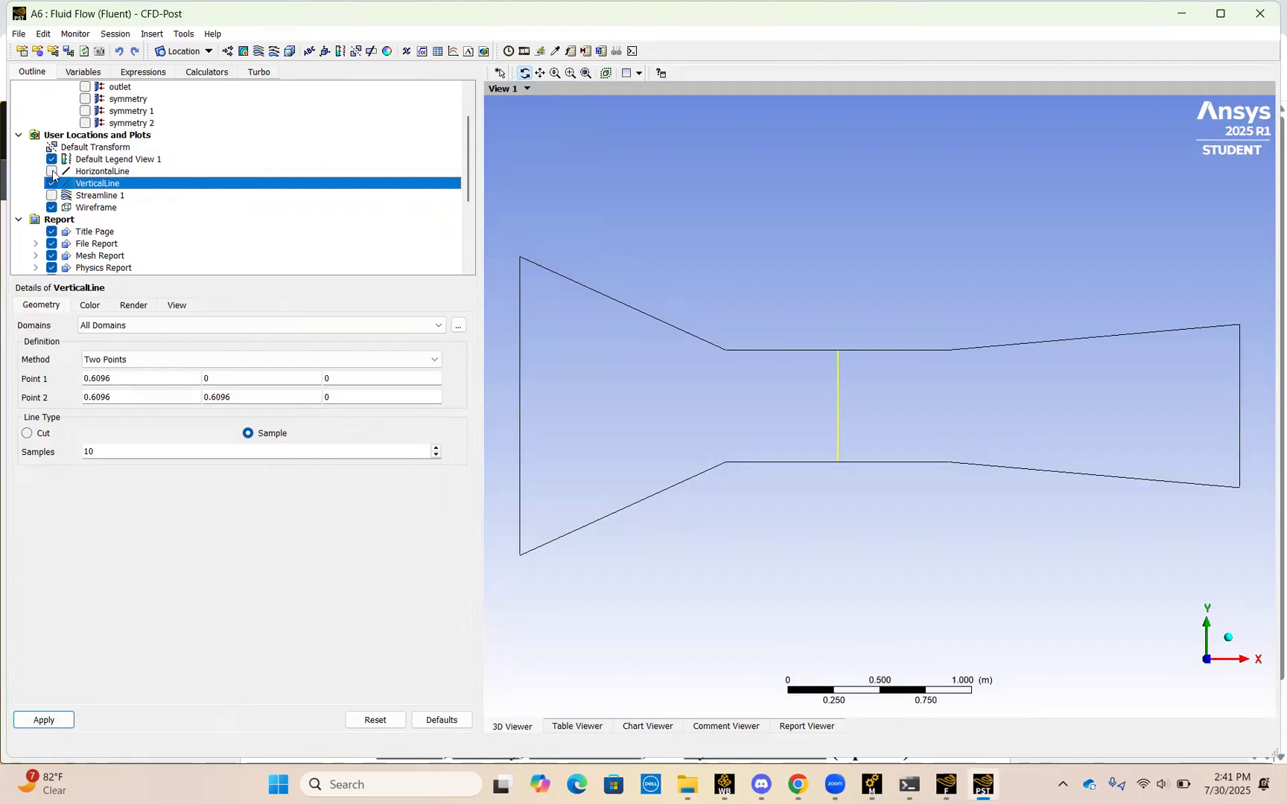
Try an X coordinate of 1 for Point 2 of VerticalLine.
left_click(128, 399)
key("BackSpace")
key("BackSpace")
key("BackSpace")
key("BackSpace")
key("BackSpace")
key("BackSpace")
type("1")
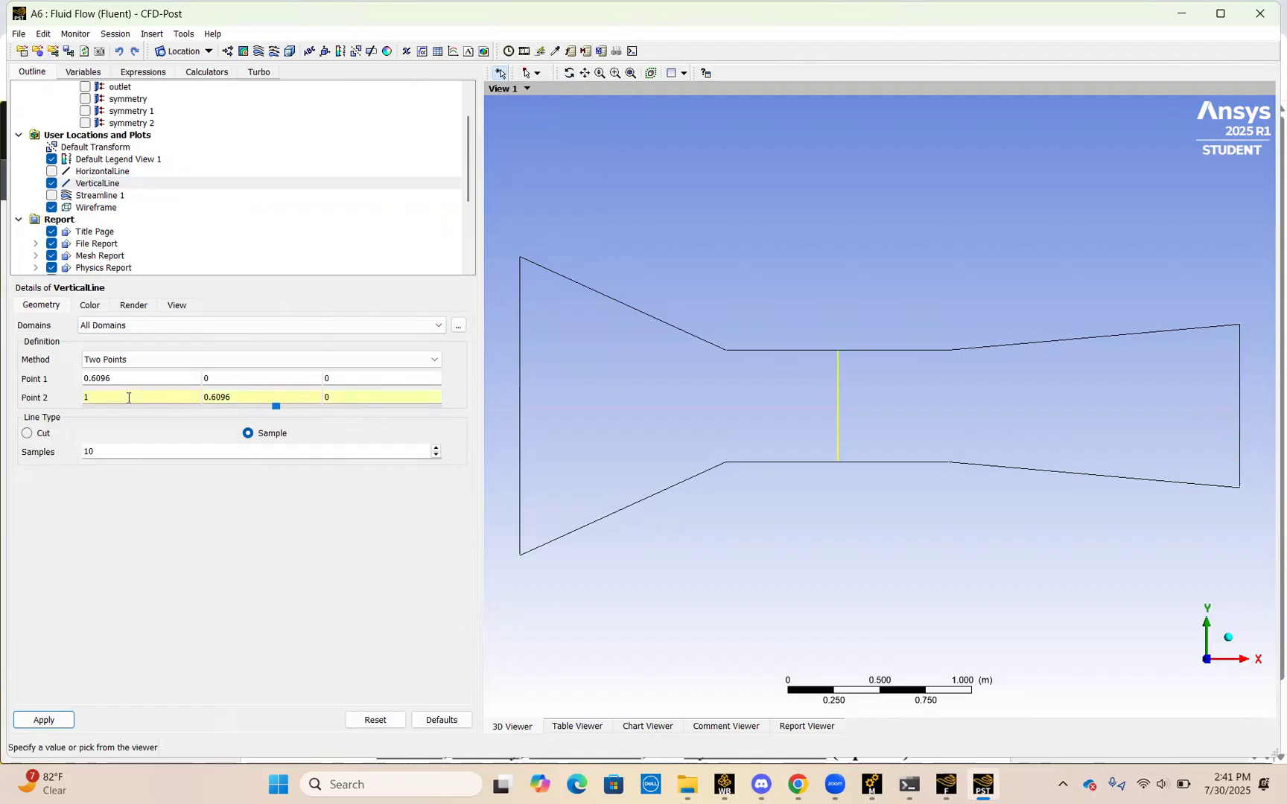
left_click(45, 724)
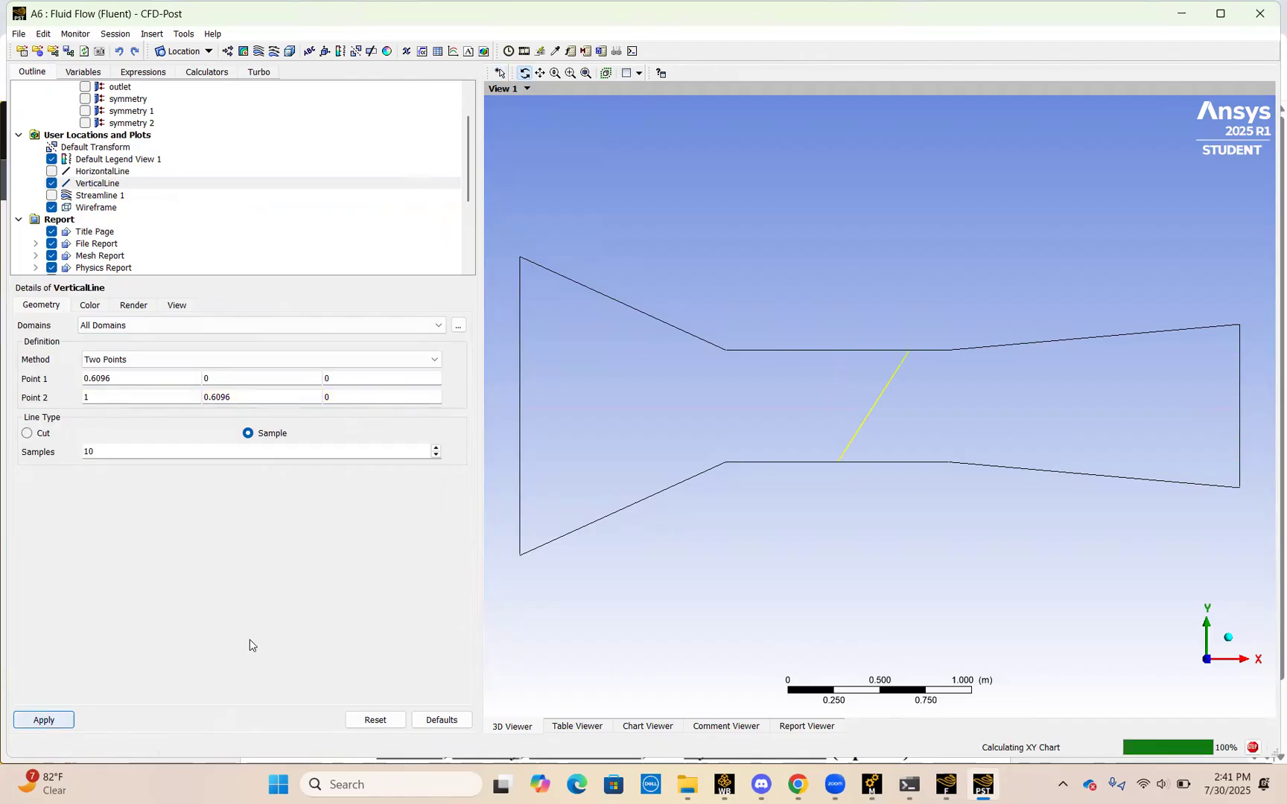
Set the X coordinate of Point 2 of VerticalLine to 0.6096 and apply the change.
left_click(121, 396)
key("BackSpace")
type("0.6096")
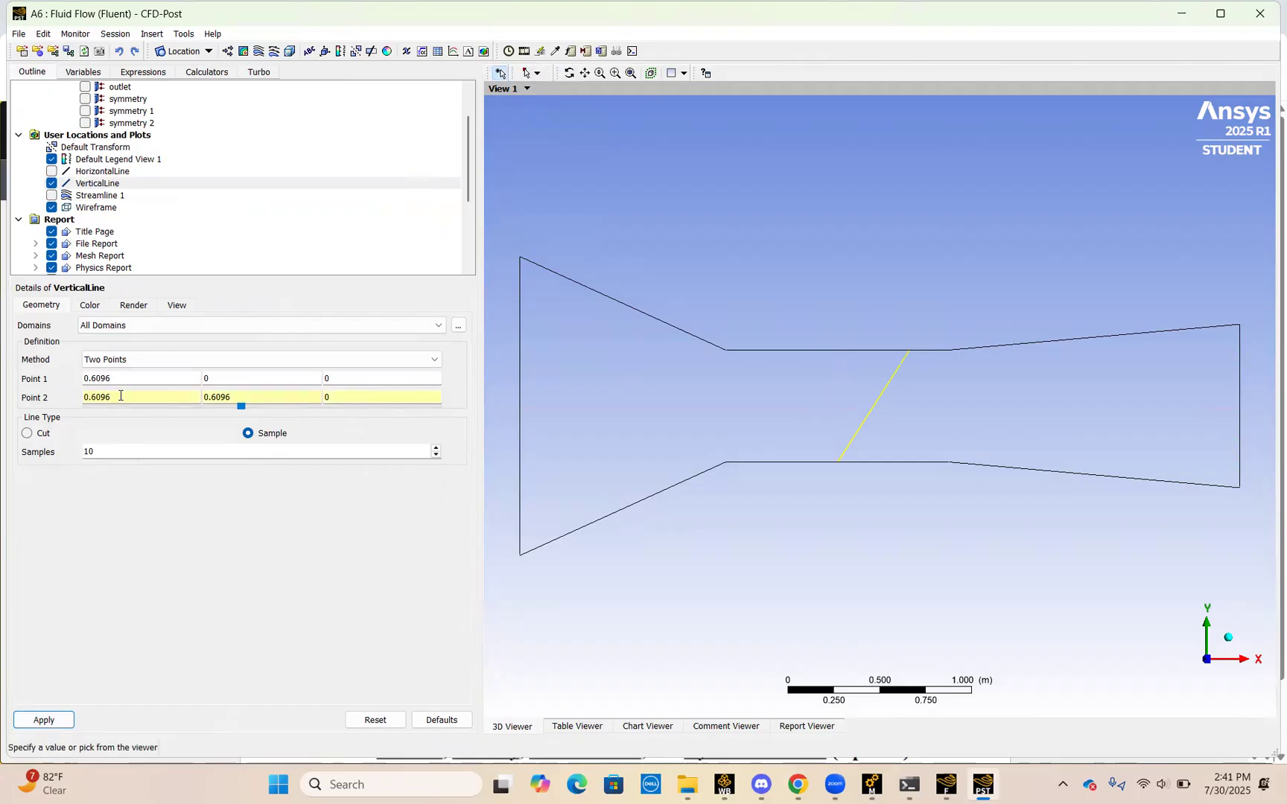
left_click(43, 721)
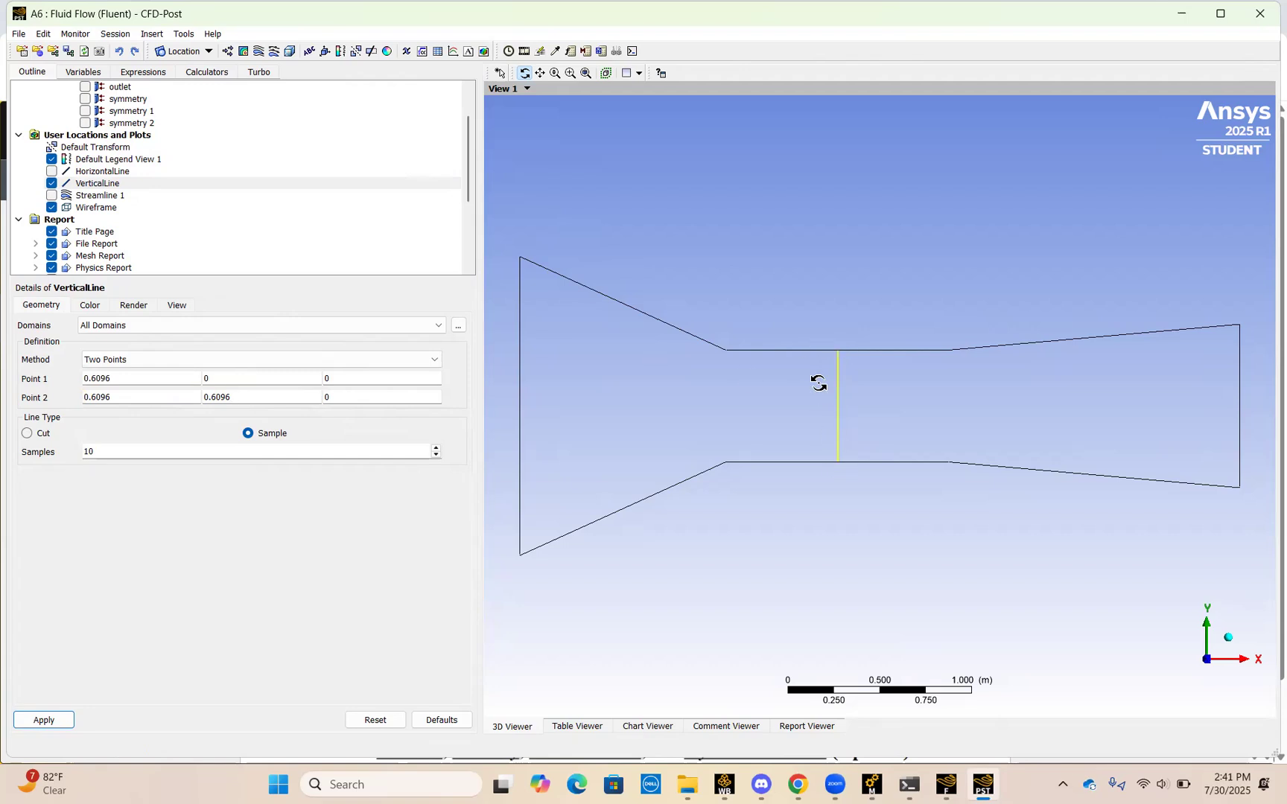
Set the number of samples on VerticalLine to 100 and show HorizontalLine in the 3D view.
left_click(112, 452)
type("0")
left_click(40, 721)
left_click(52, 171)
Open the Velocity Along Vertical Line chart, review its data series and axis variables, and reapply its settings.
scroll(131, 206, "down", 3)
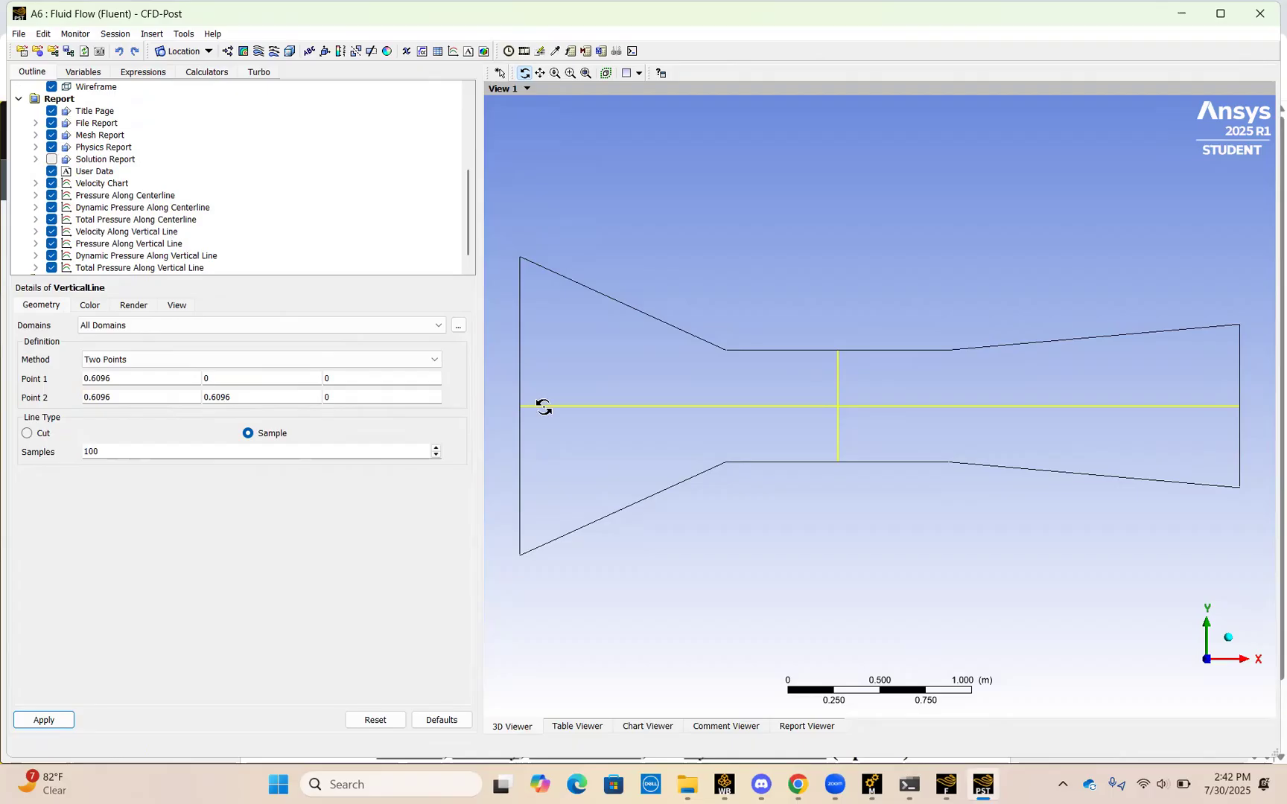
left_click(124, 232)
double_click(124, 234)
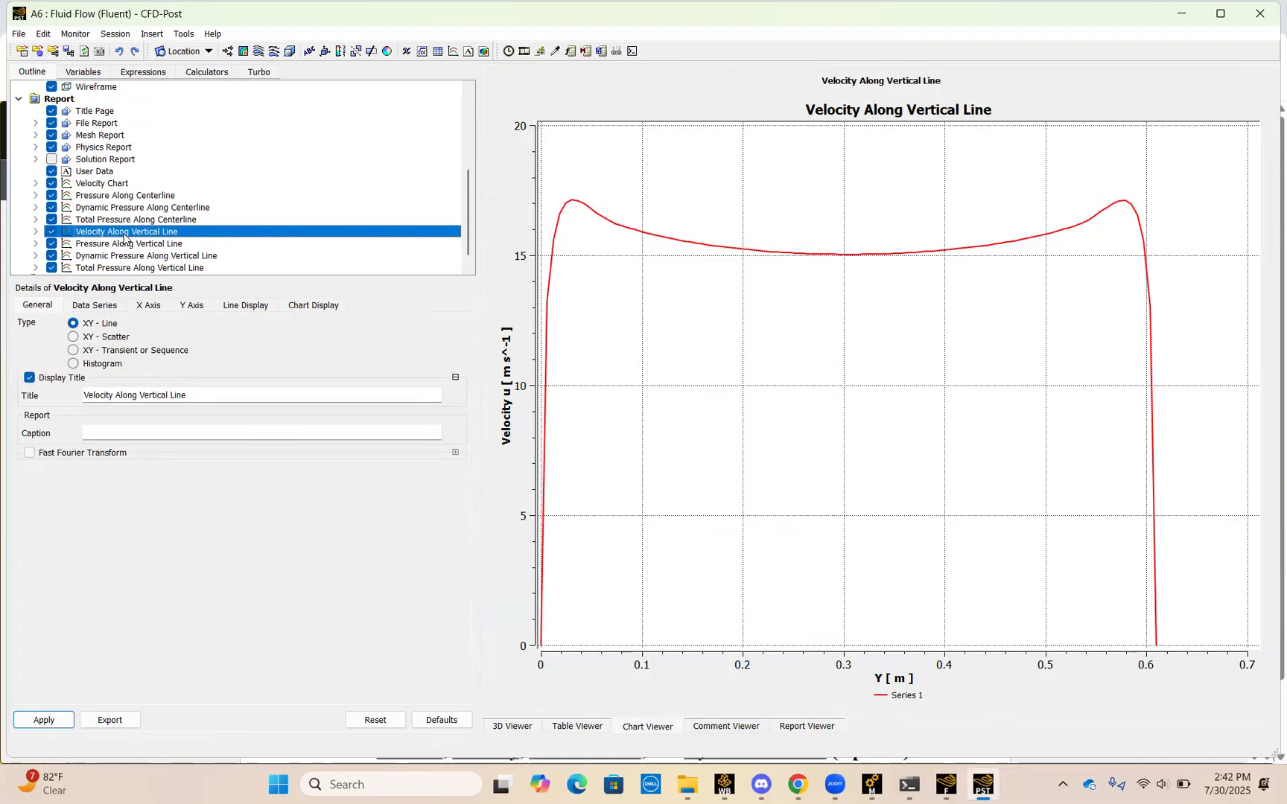
left_click(92, 307)
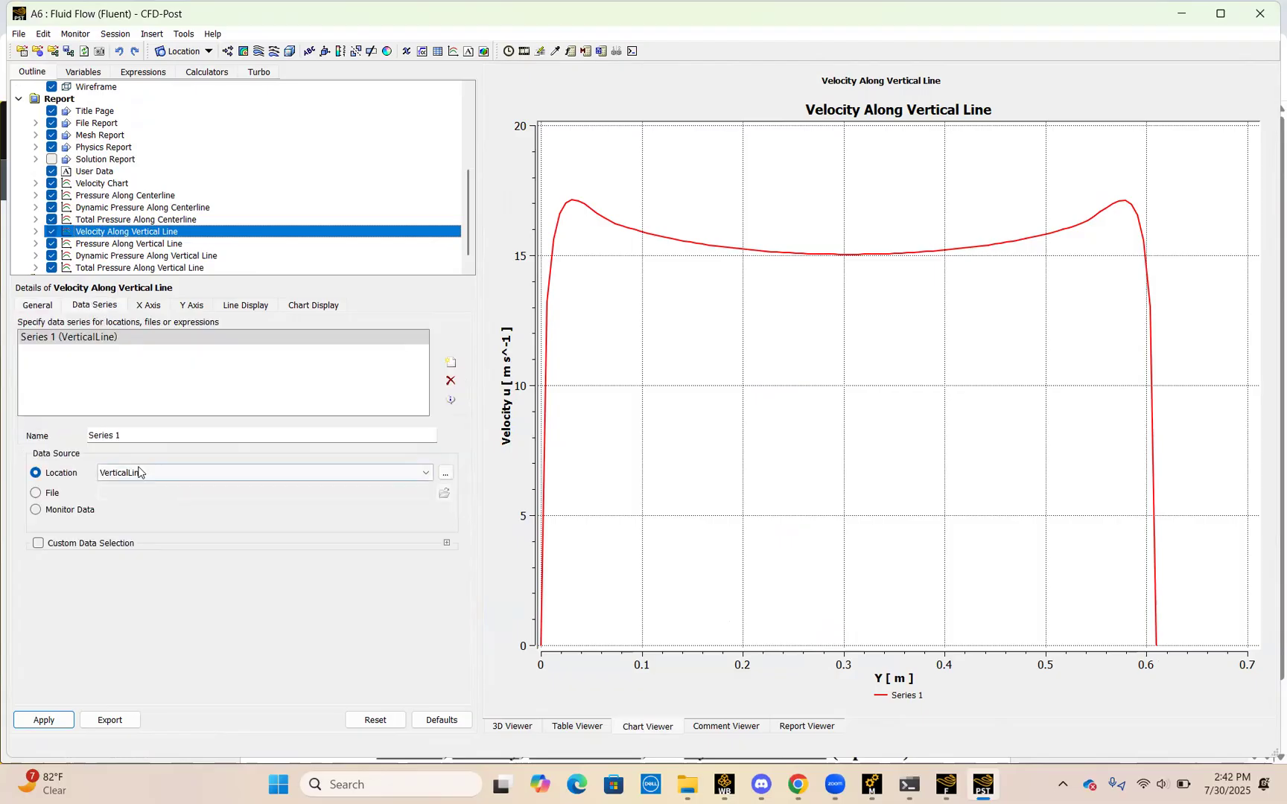
left_click(141, 307)
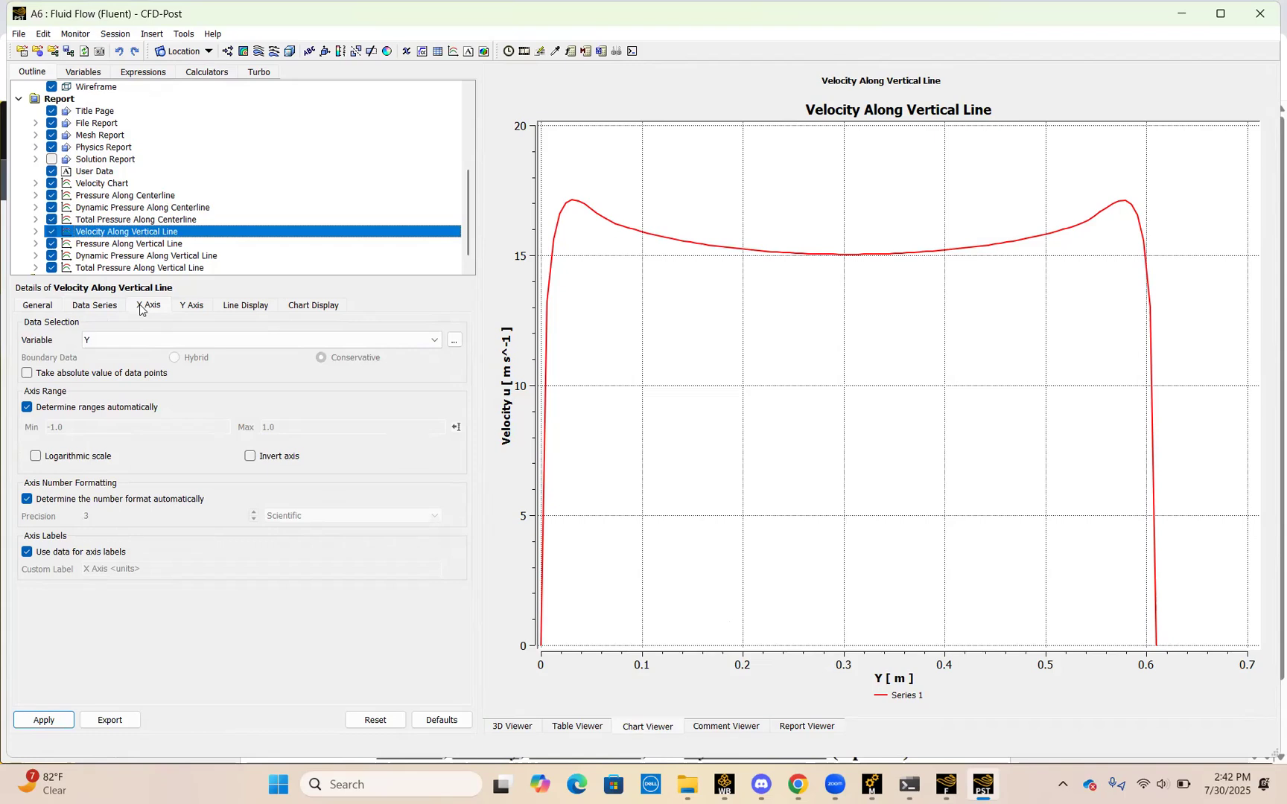
left_click(186, 311)
left_click(186, 341)
left_click(186, 342)
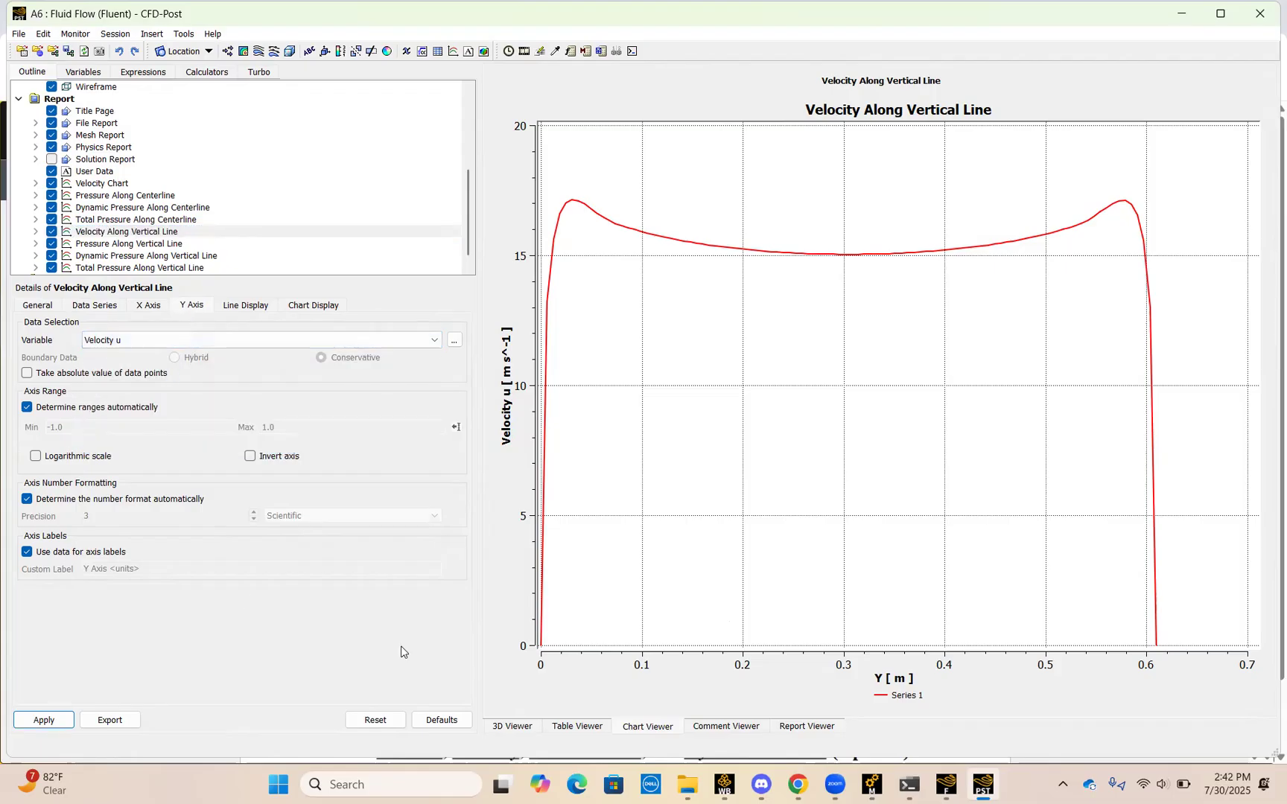
left_click(43, 721)
Open the Dynamic Pressure Along Vertical Line chart and examine its data series location and its X and Y axis variables.
left_click(120, 257)
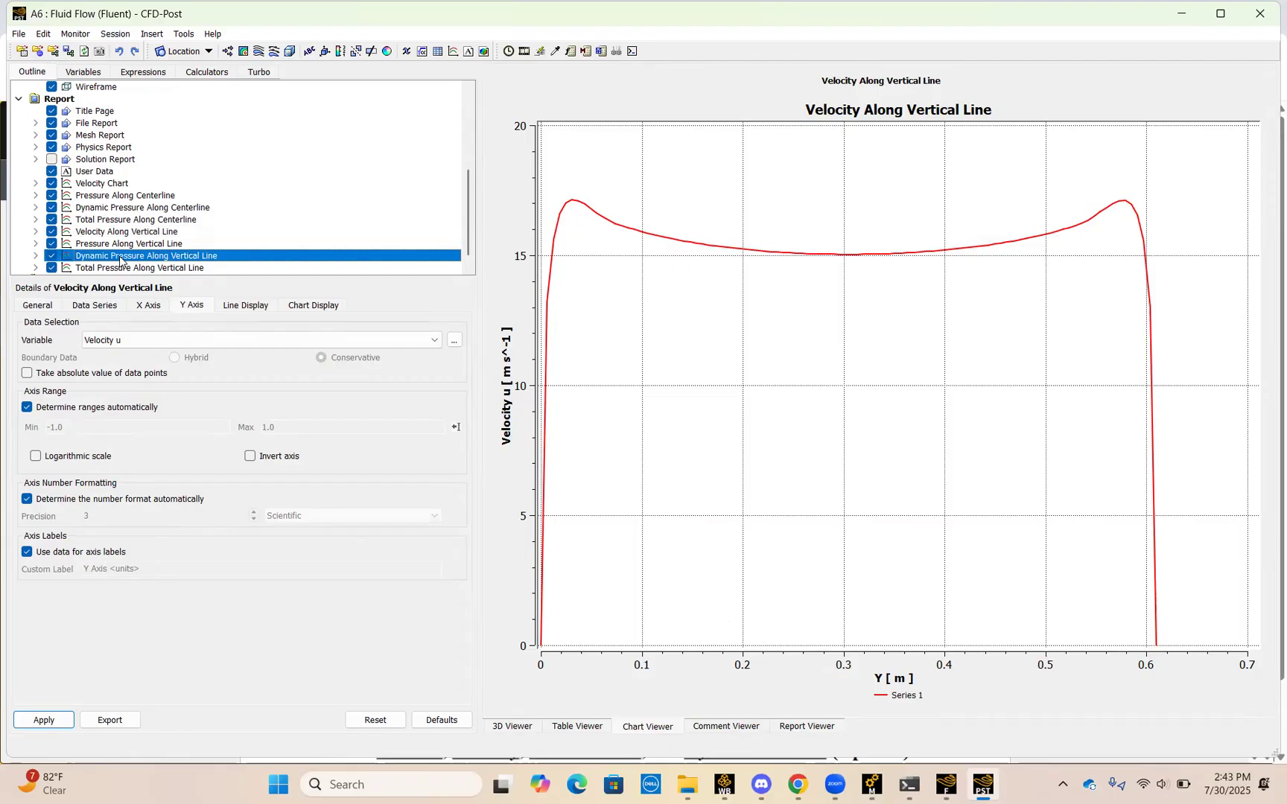
left_click(102, 308)
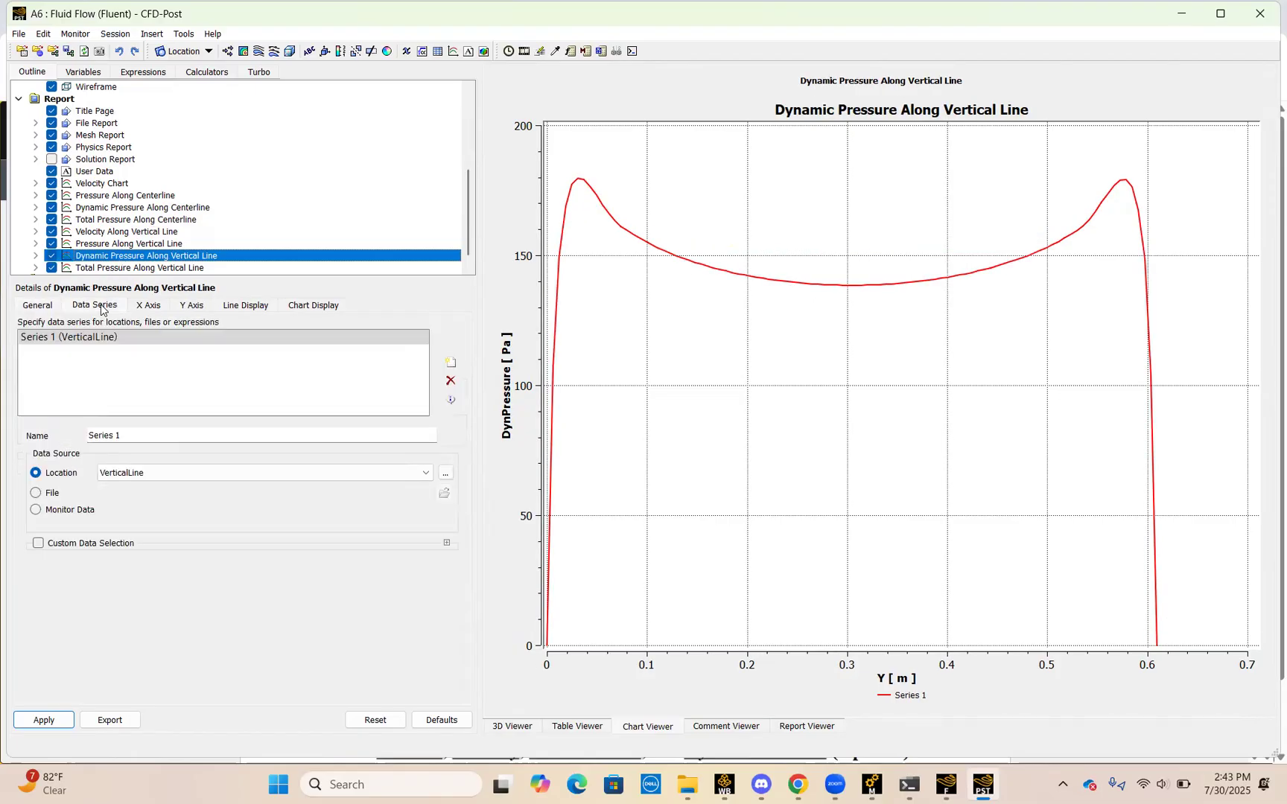
left_click(143, 311)
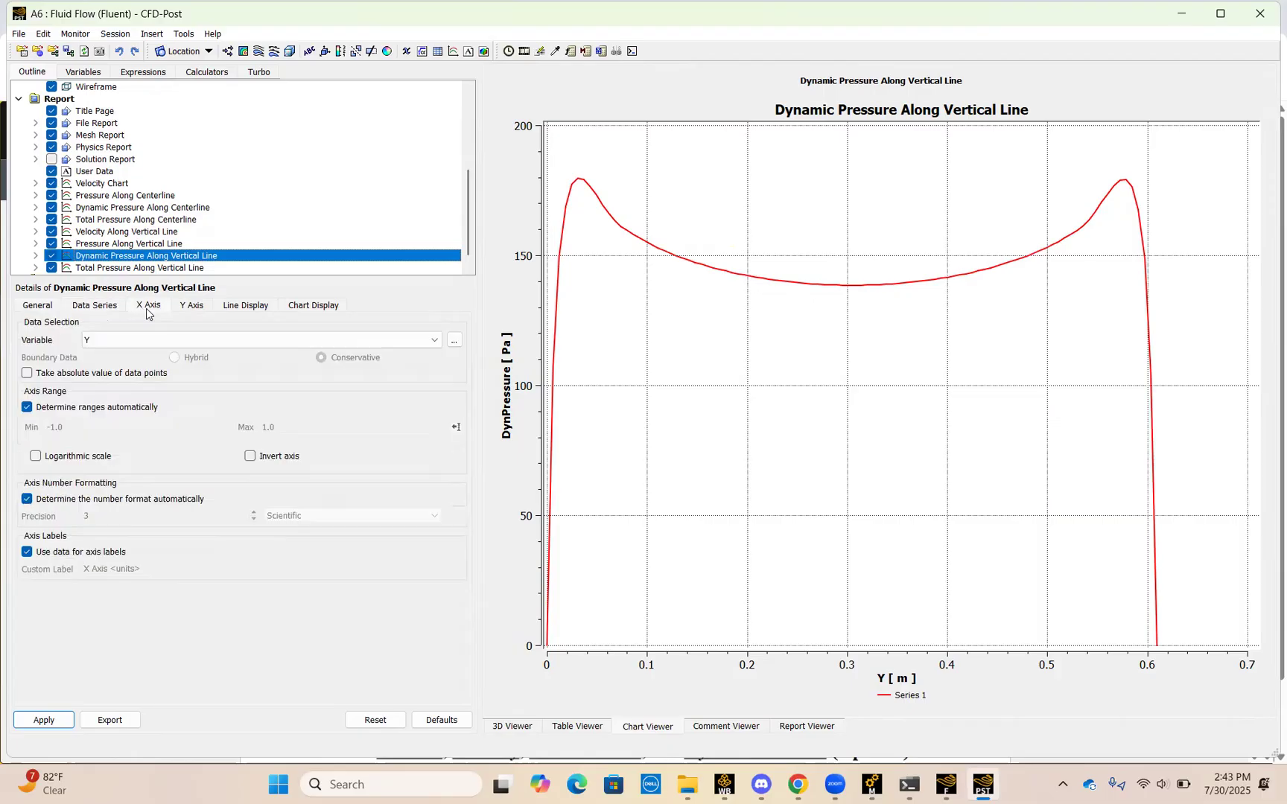
left_click(187, 309)
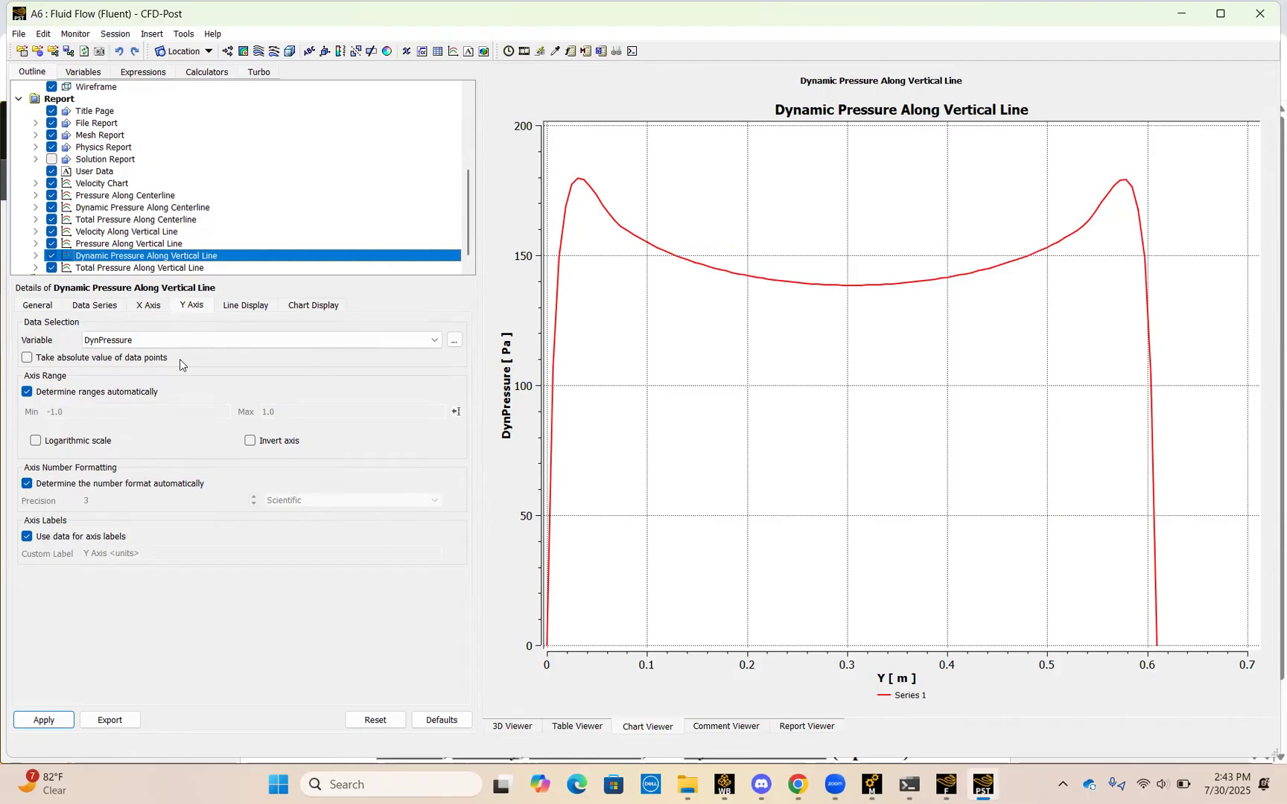
Open the Total Pressure Along Vertical Line chart and examine its data series location and its X and Y axis variables.
left_click(145, 268)
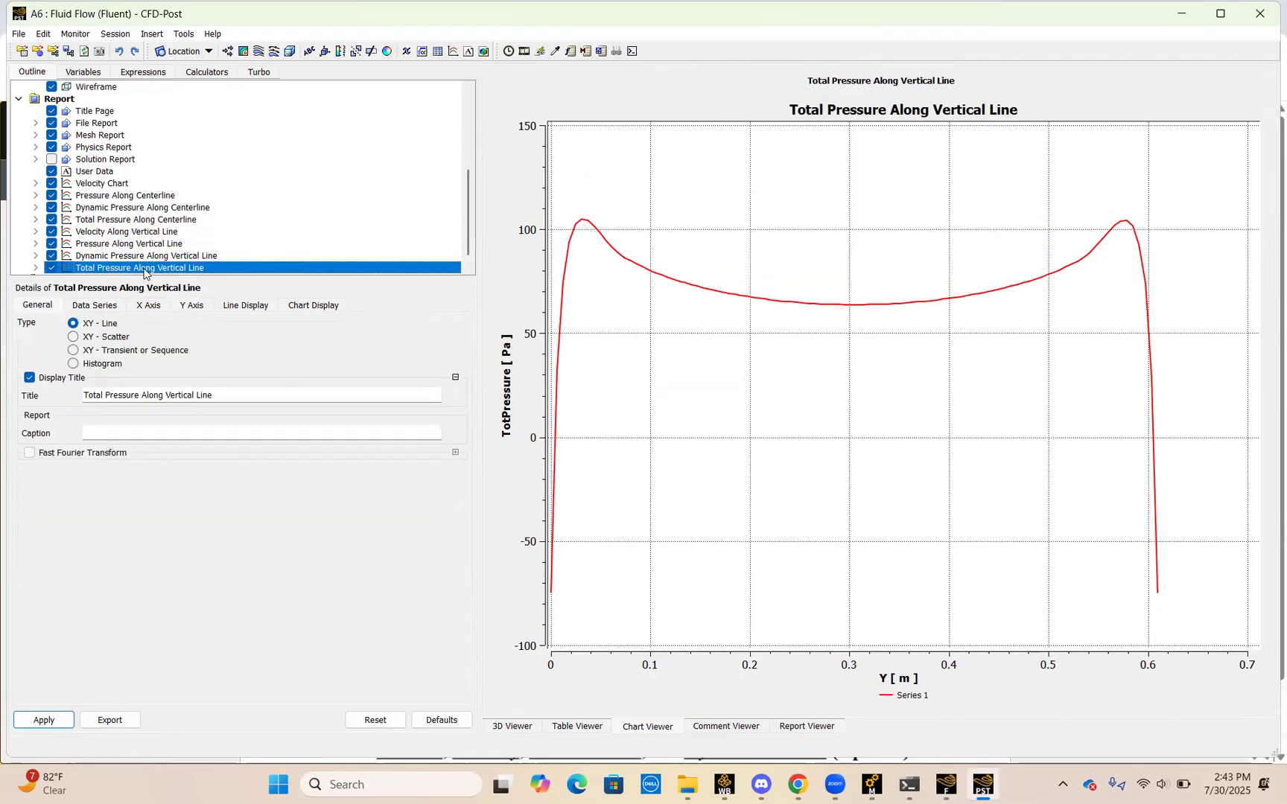
left_click(101, 307)
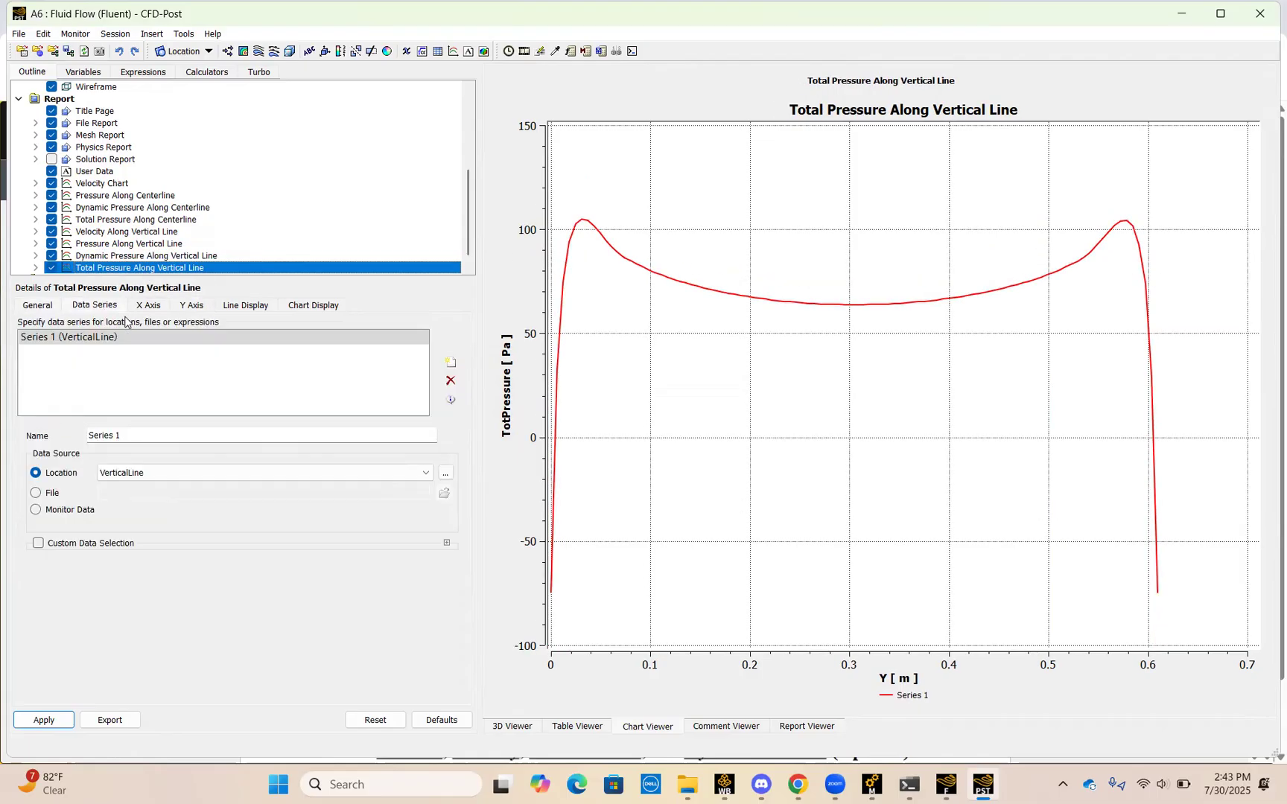
left_click(147, 309)
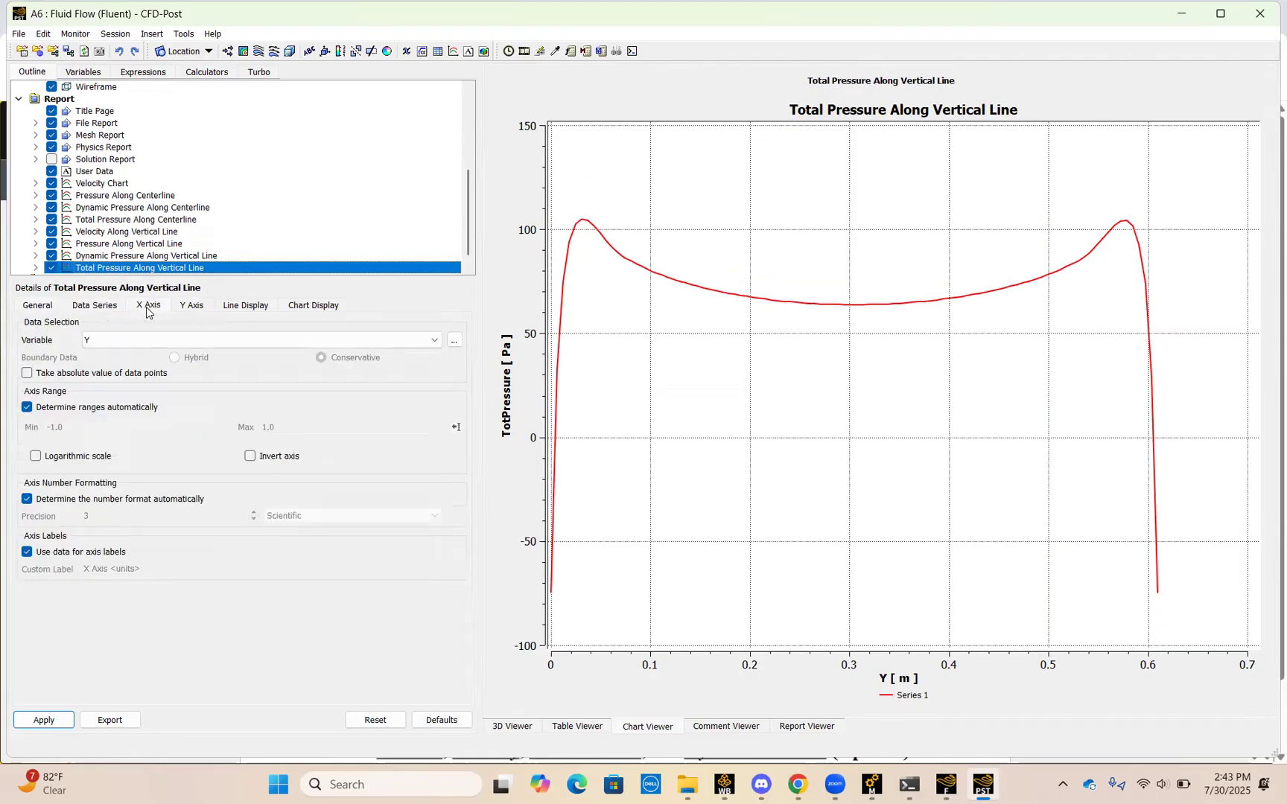
left_click(196, 307)
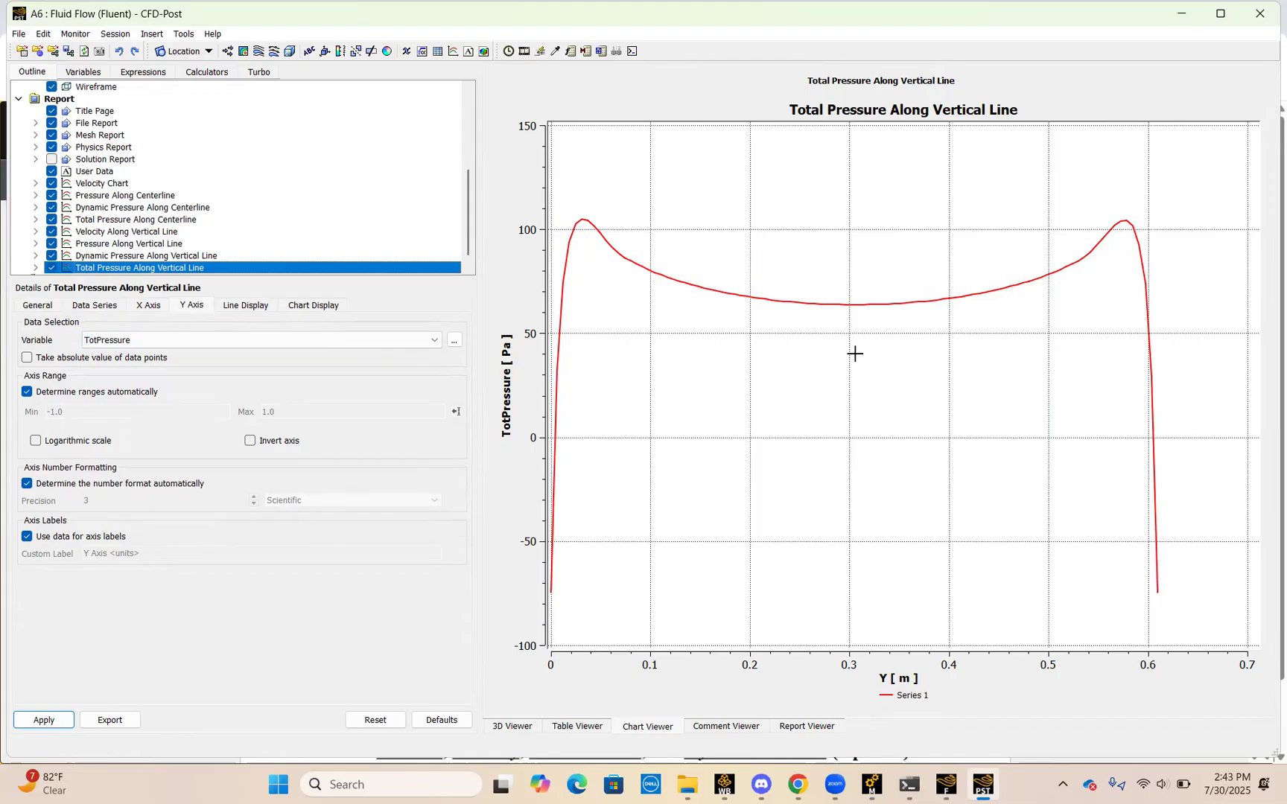
Check the Part A plot requirements in the assignment document in Chrome, and return to the total pressure chart in CFD-Post.
left_click(797, 786)
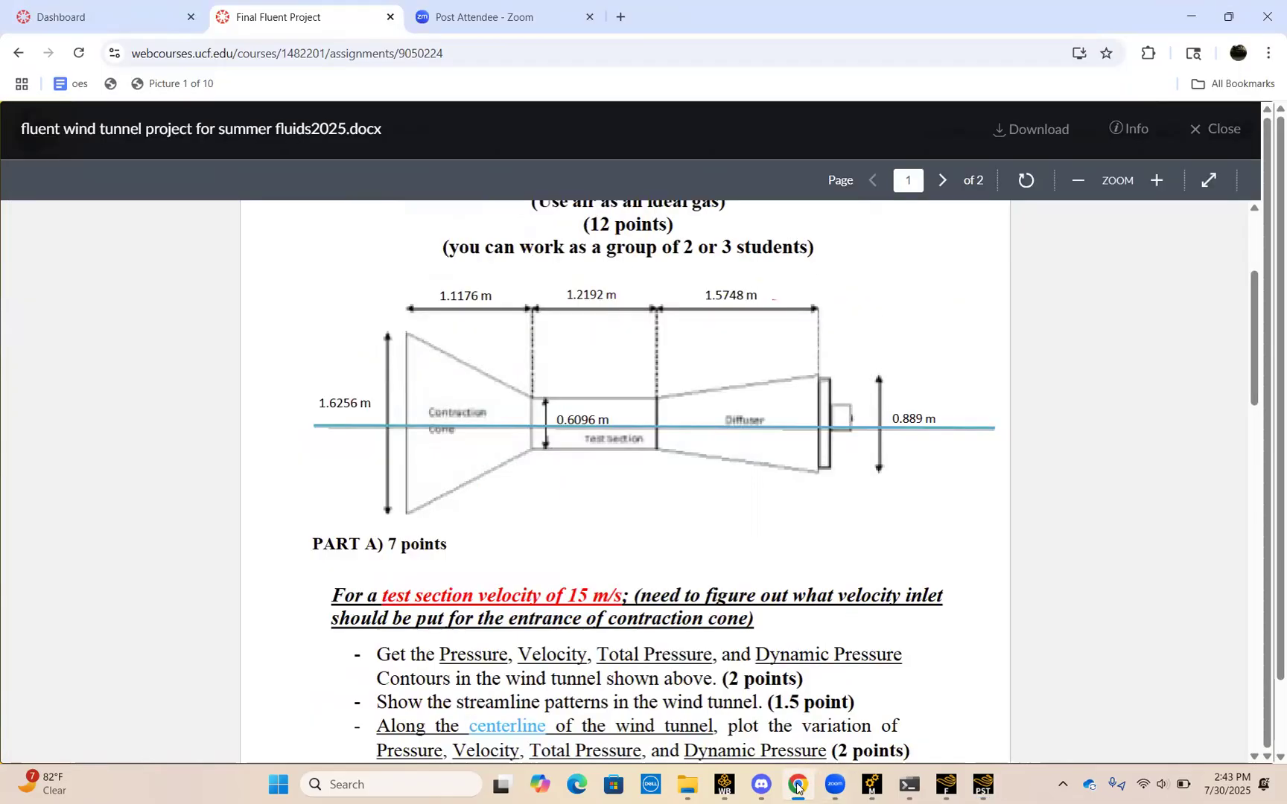
scroll(610, 634, "down", 3)
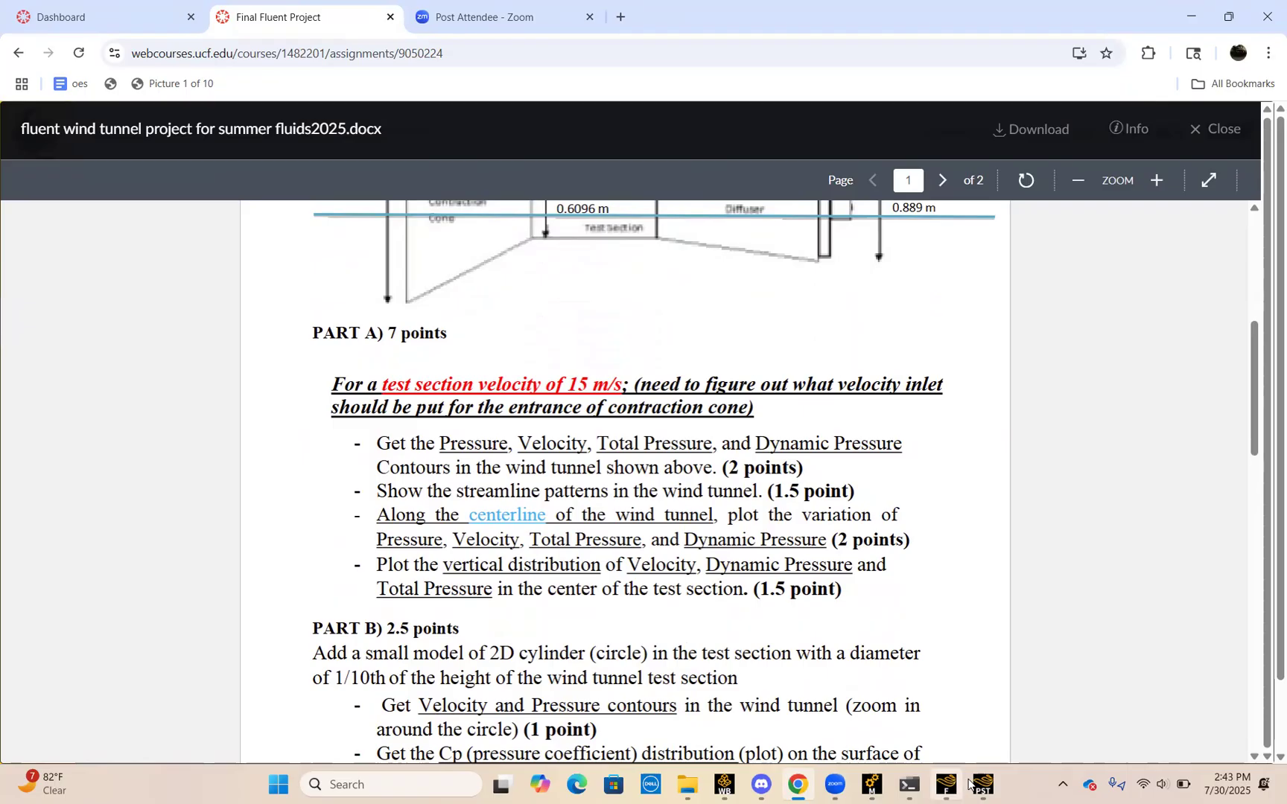
left_click(974, 784)
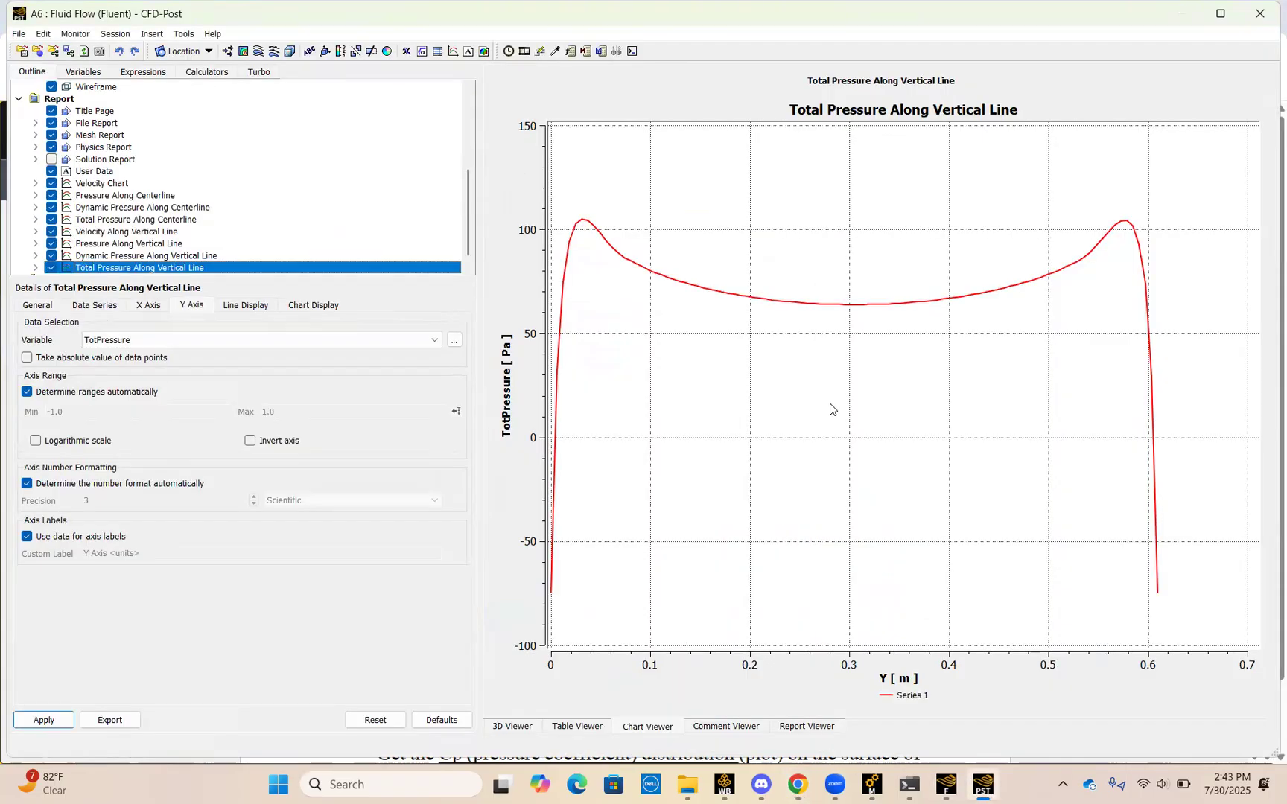